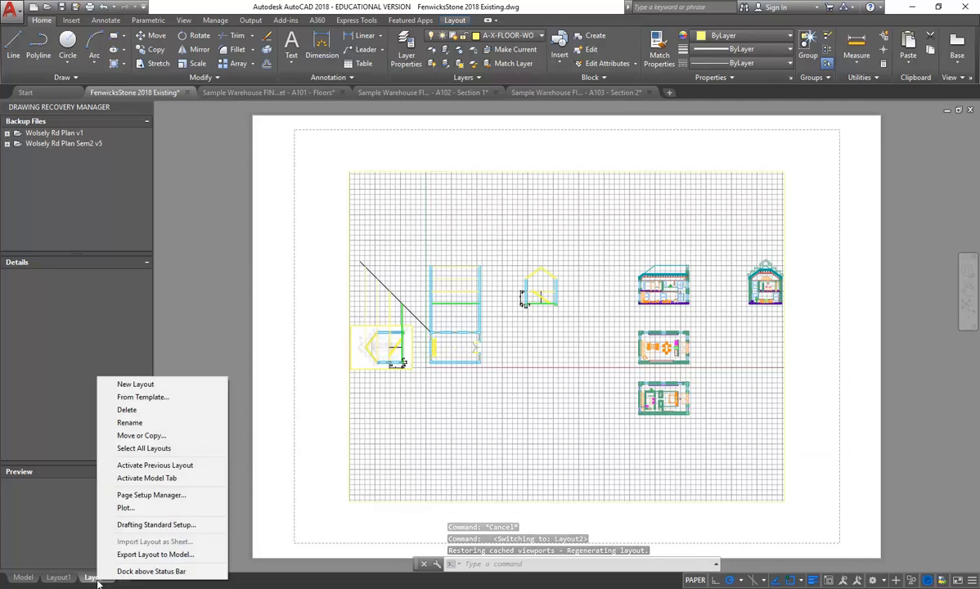
# - Delete Layout2 from the drawing and confirm its removal
pyautogui.click(128, 409)
pyautogui.click(503, 342)
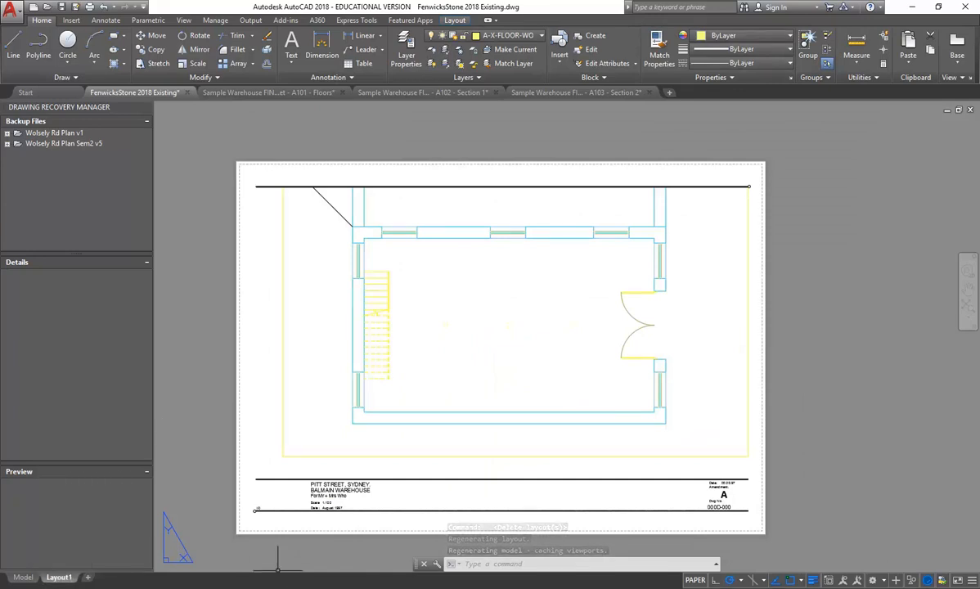
# - Switch to the course PDF in Internet Explorer and review the documentation and drawing requirements list
pyautogui.moveTo(246, 587)
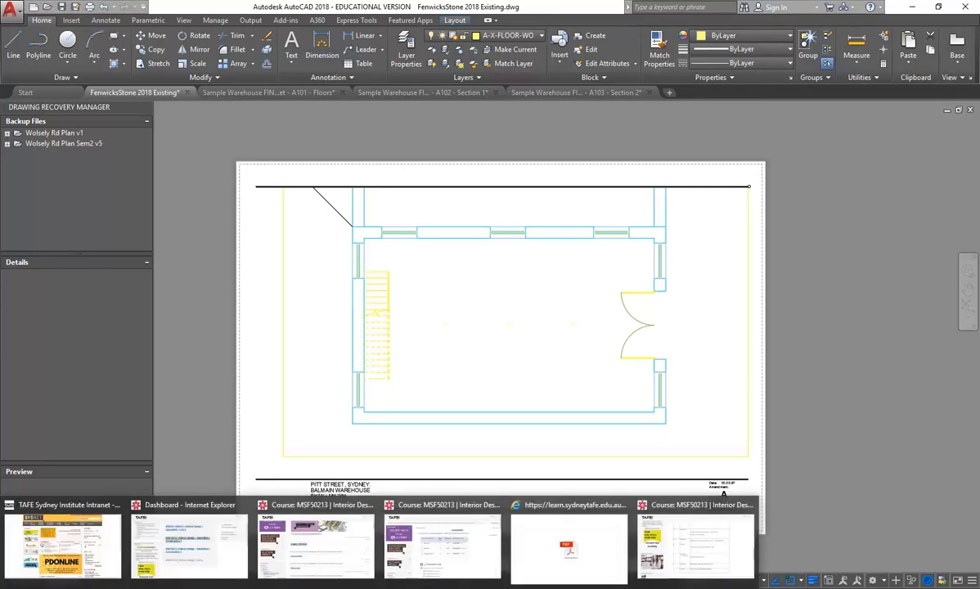
pyautogui.moveTo(680, 546)
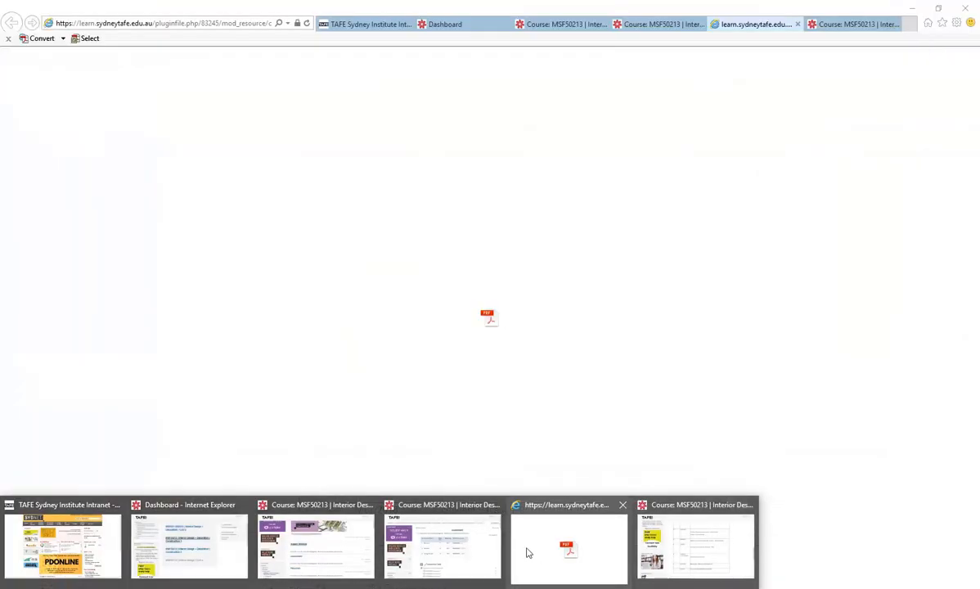
pyautogui.click(564, 544)
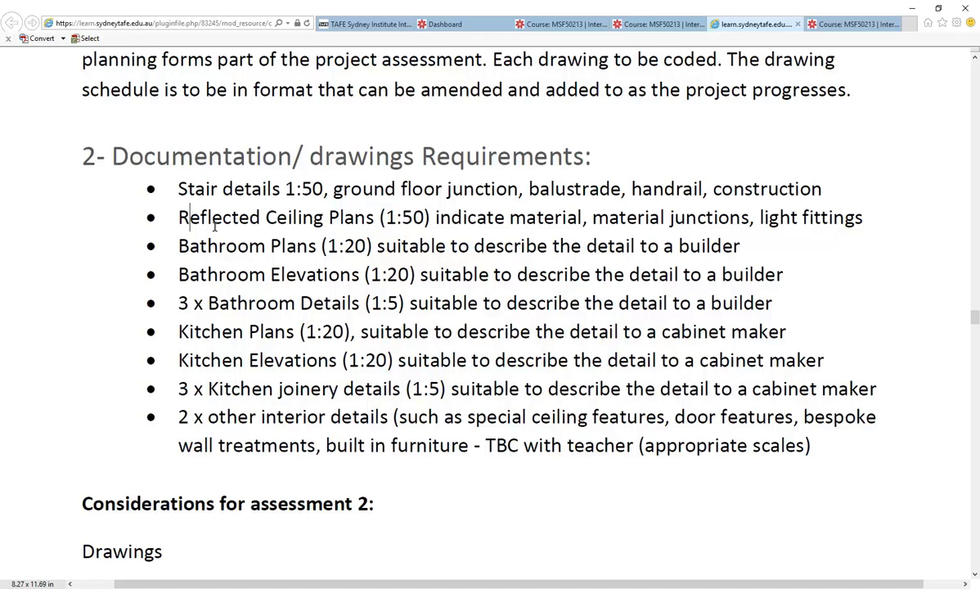
pyautogui.click(179, 215)
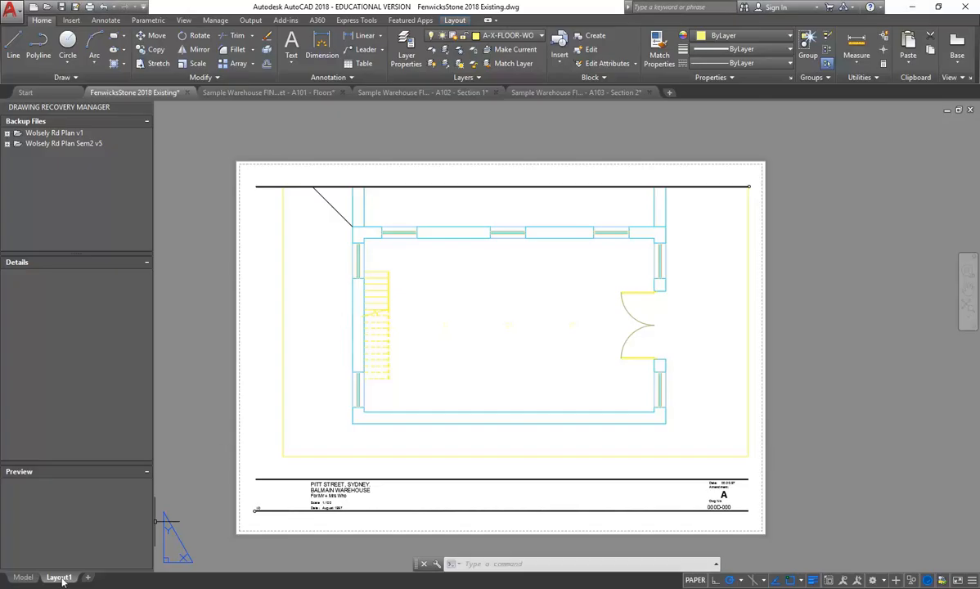
# - Back in AutoCAD, create a copy of Layout1 and place it at the end of the layouts
pyautogui.moveTo(57, 579)
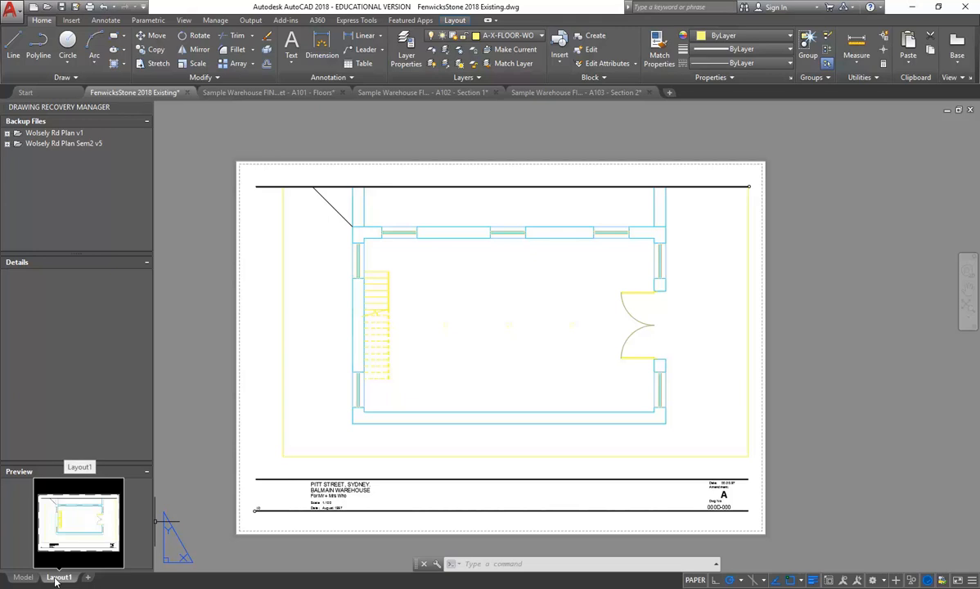
pyautogui.rightClick(57, 578)
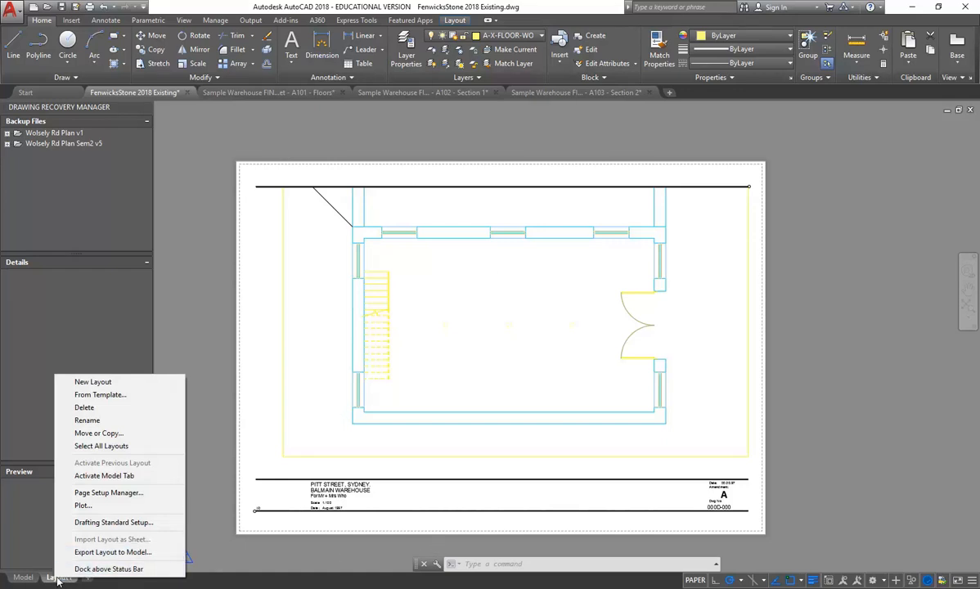
pyautogui.click(102, 434)
pyautogui.moveTo(442, 276); pyautogui.dragTo(325, 207)
pyautogui.click(257, 325)
pyautogui.click(258, 325)
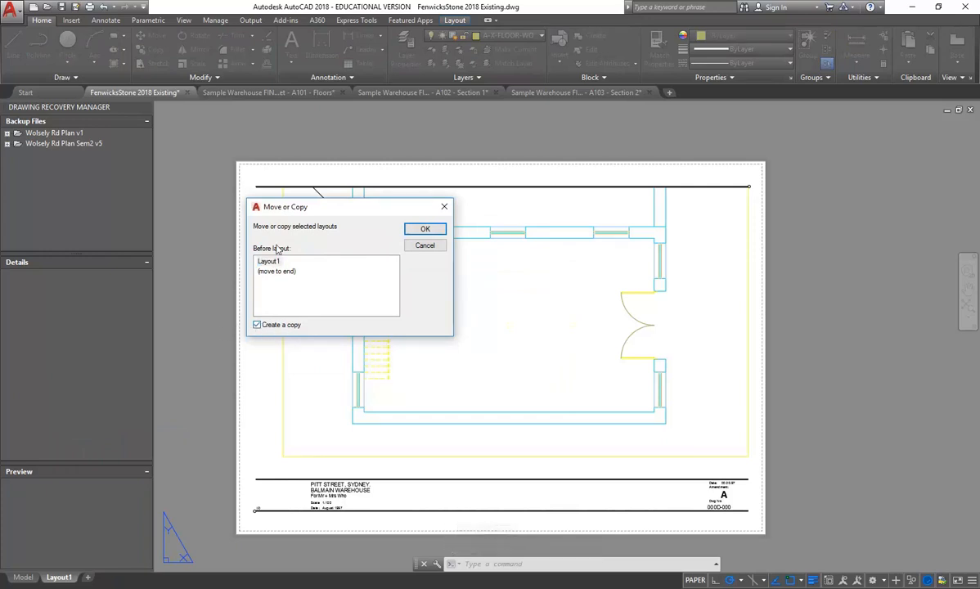
pyautogui.click(283, 275)
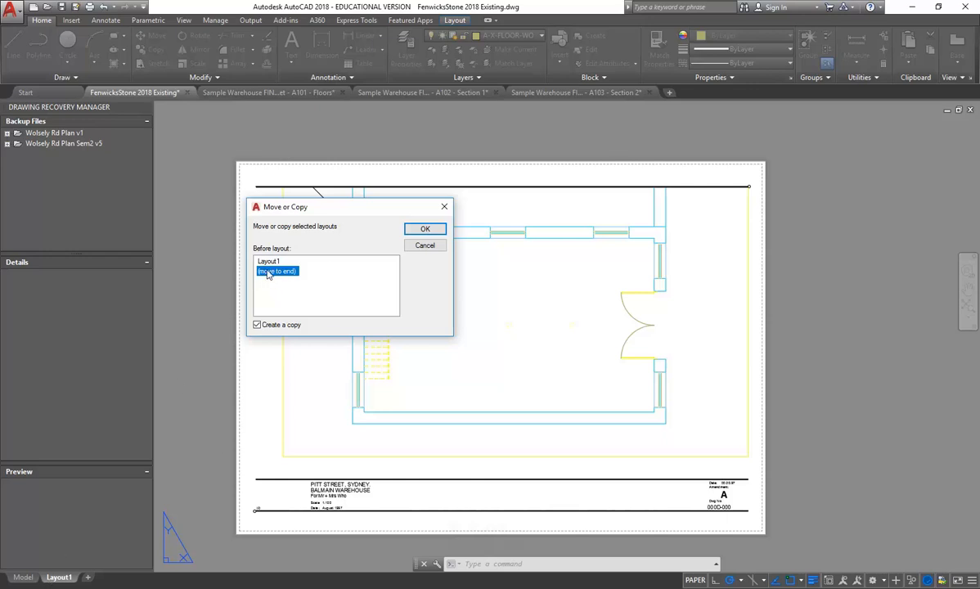
pyautogui.click(426, 229)
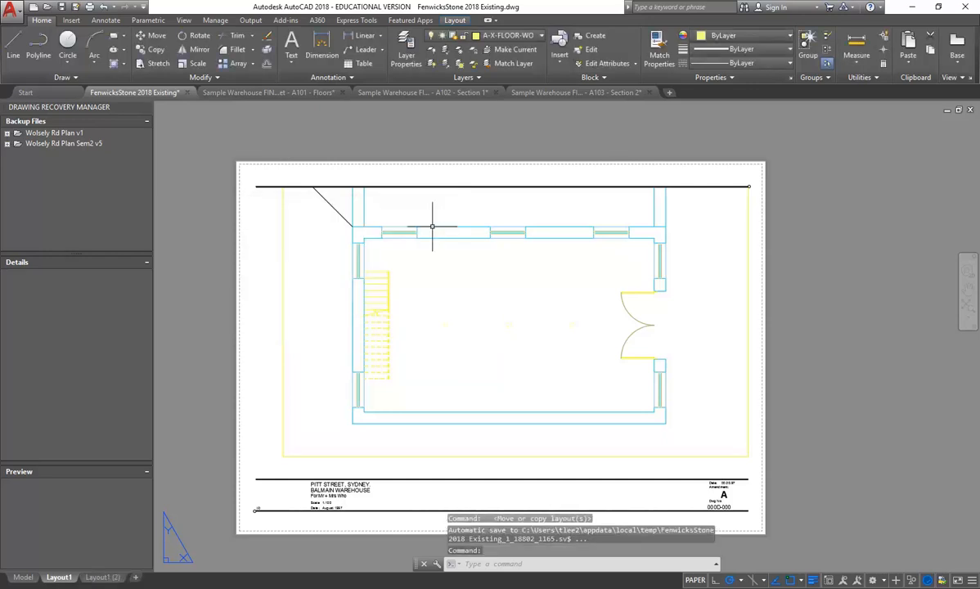
# - Create a copy of Layout1 (2) and place it before Layout1 (2)
pyautogui.click(98, 577)
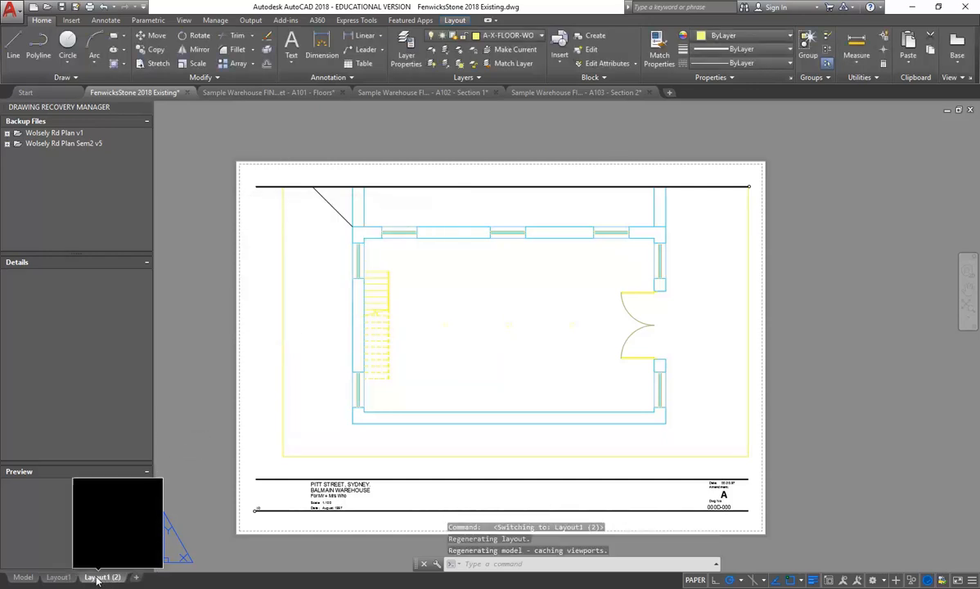
pyautogui.click(62, 579)
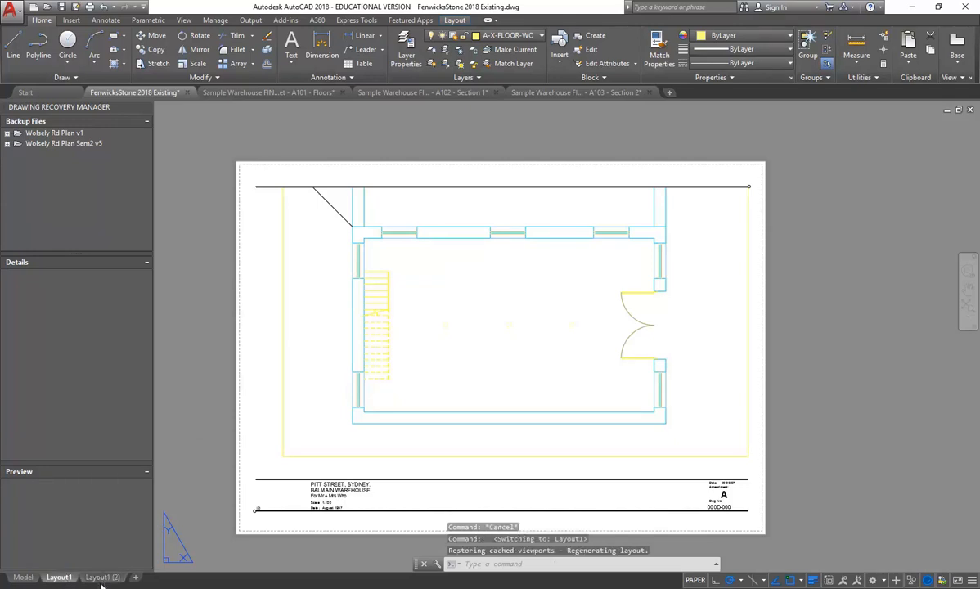
pyautogui.click(98, 579)
pyautogui.moveTo(100, 579)
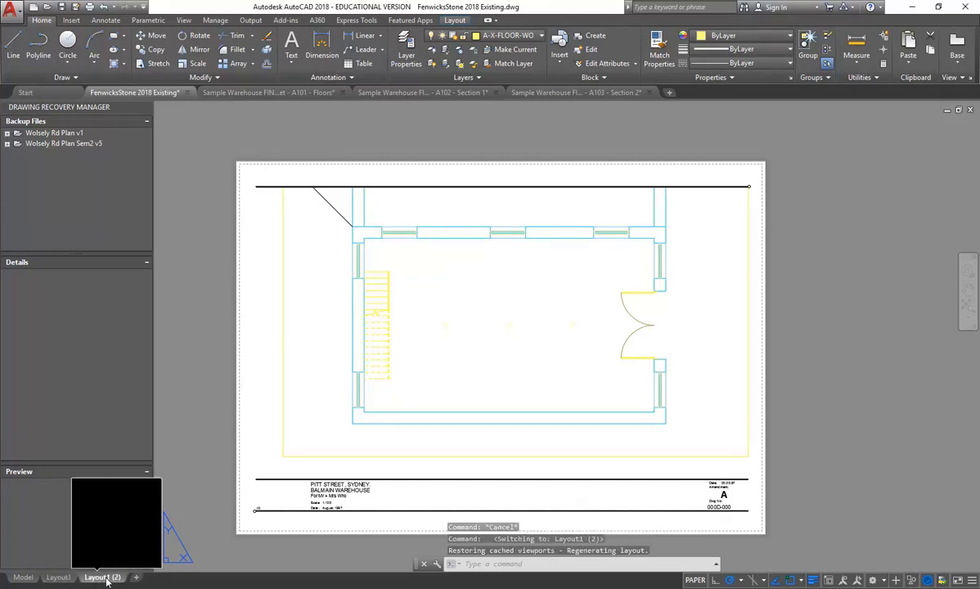
pyautogui.rightClick(105, 580)
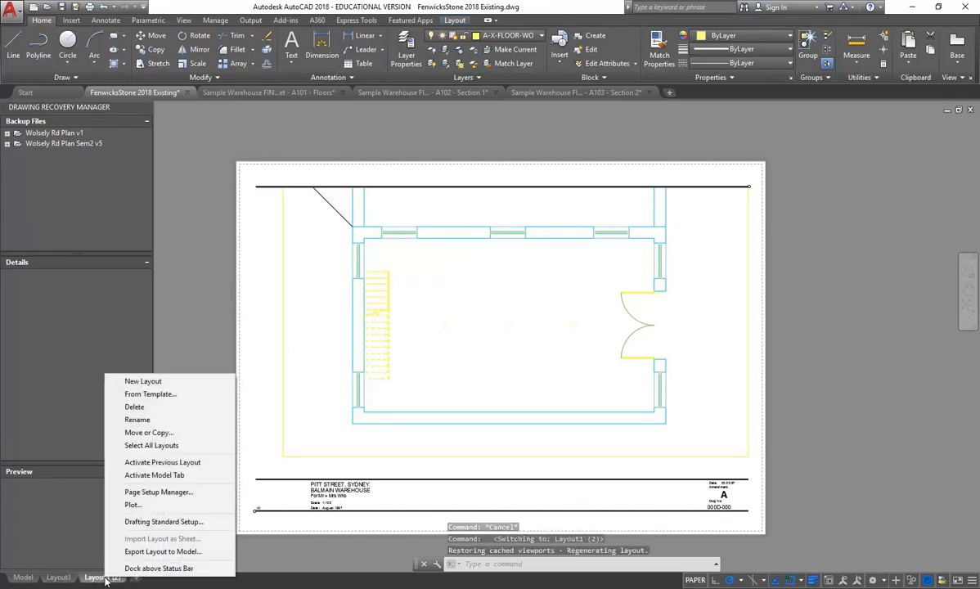
pyautogui.click(151, 432)
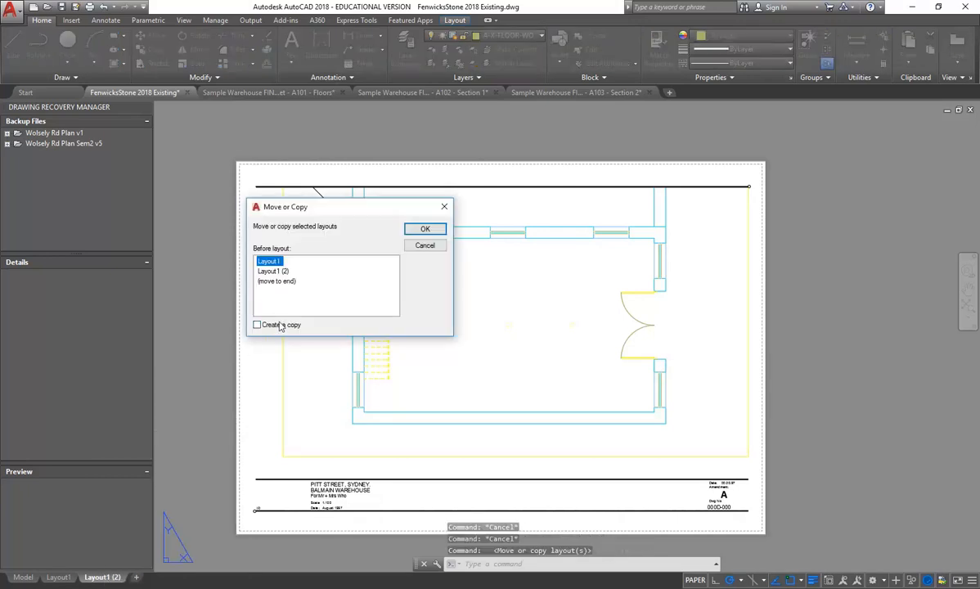
pyautogui.click(270, 271)
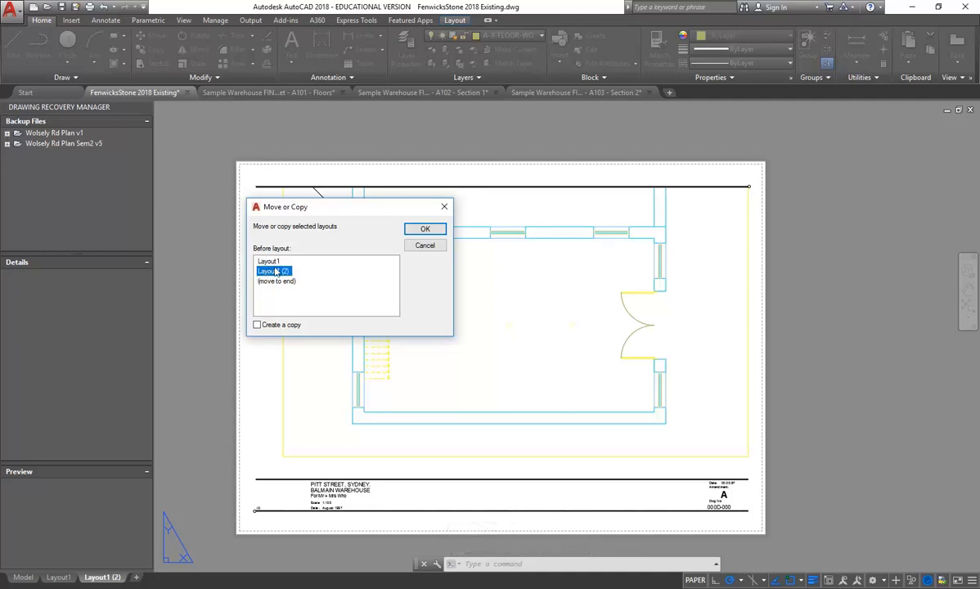
pyautogui.click(258, 325)
pyautogui.click(268, 273)
pyautogui.click(418, 229)
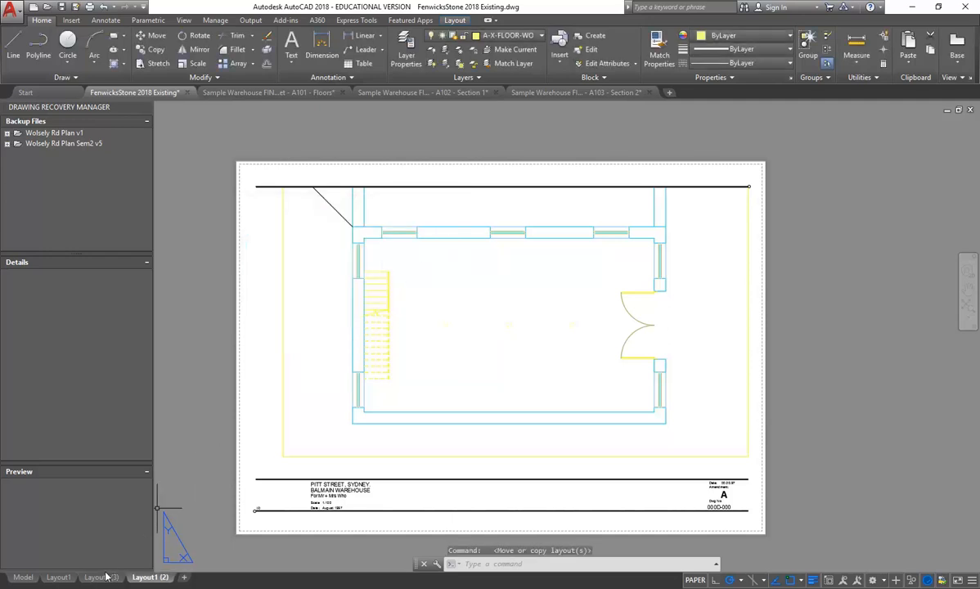
# - View the duplicated layouts Layout1 (2) and Layout1 (3) in turn
pyautogui.click(146, 578)
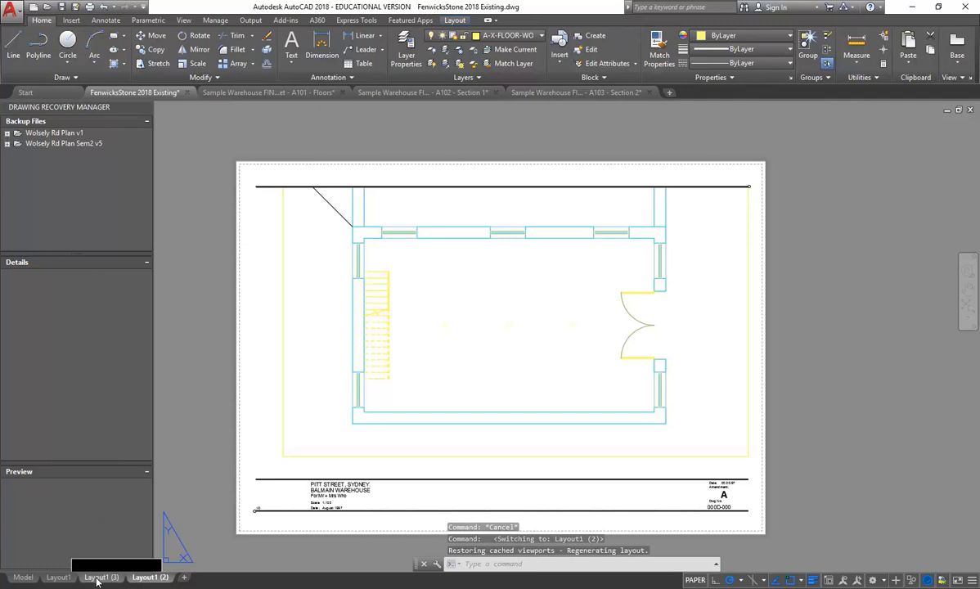
pyautogui.moveTo(104, 581)
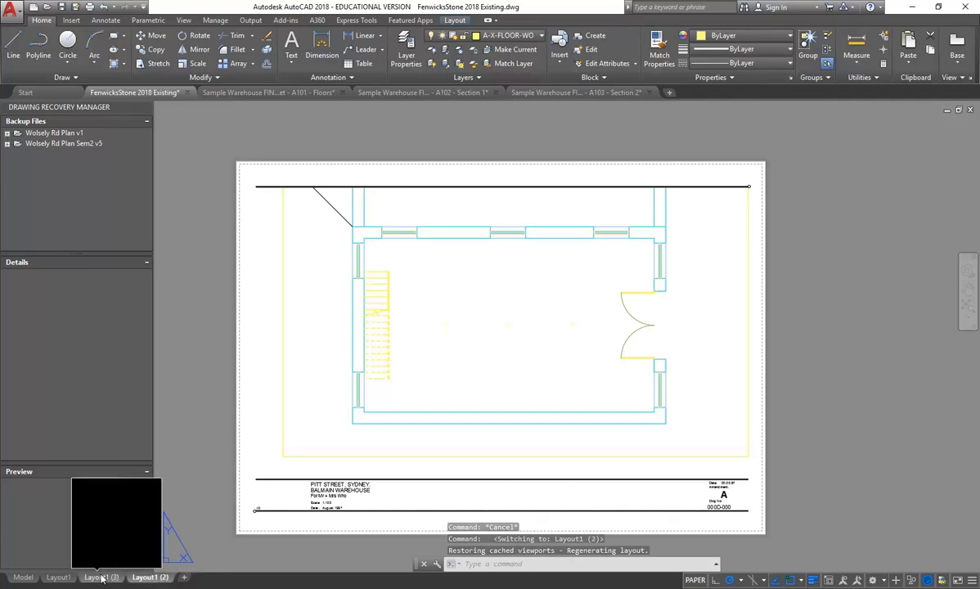
pyautogui.click(98, 577)
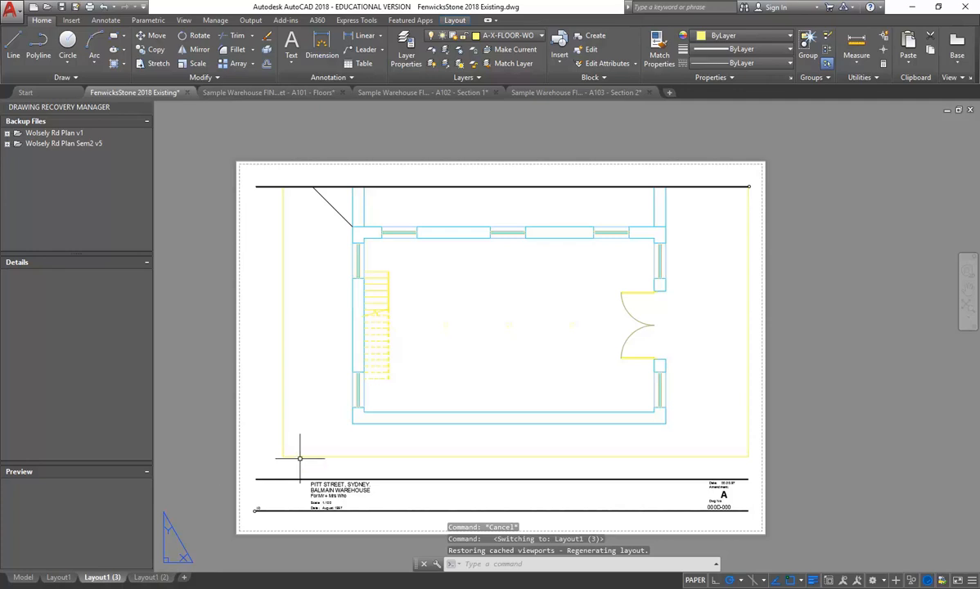
# - Return to Layout1 and examine the existing title block's text and border lines on the sheet
pyautogui.click(54, 579)
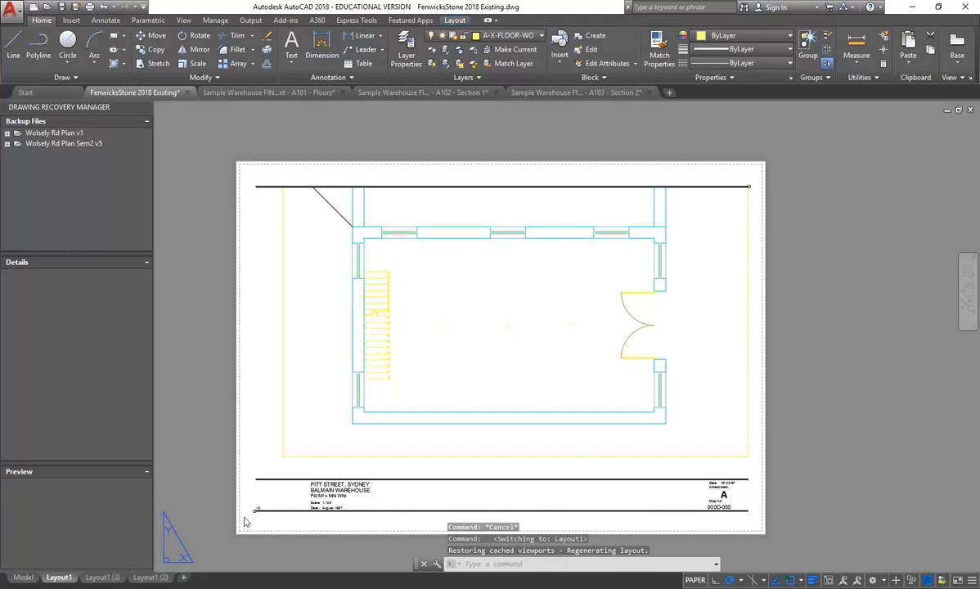
pyautogui.click(271, 512)
pyautogui.moveTo(270, 517); pyautogui.dragTo(283, 492, button='middle')
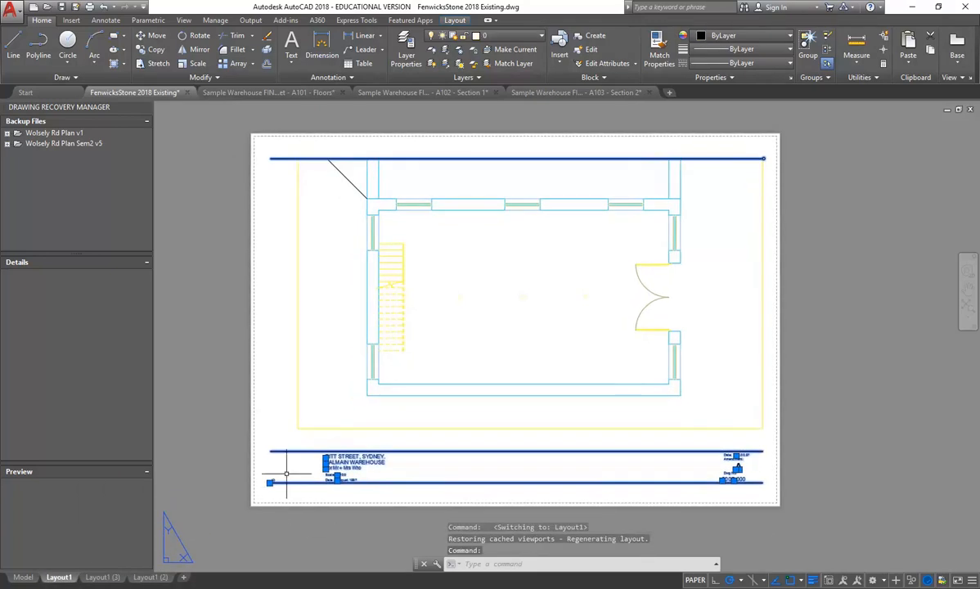
pyautogui.scroll(1, 266, 459)
pyautogui.scroll(3, 360, 470)
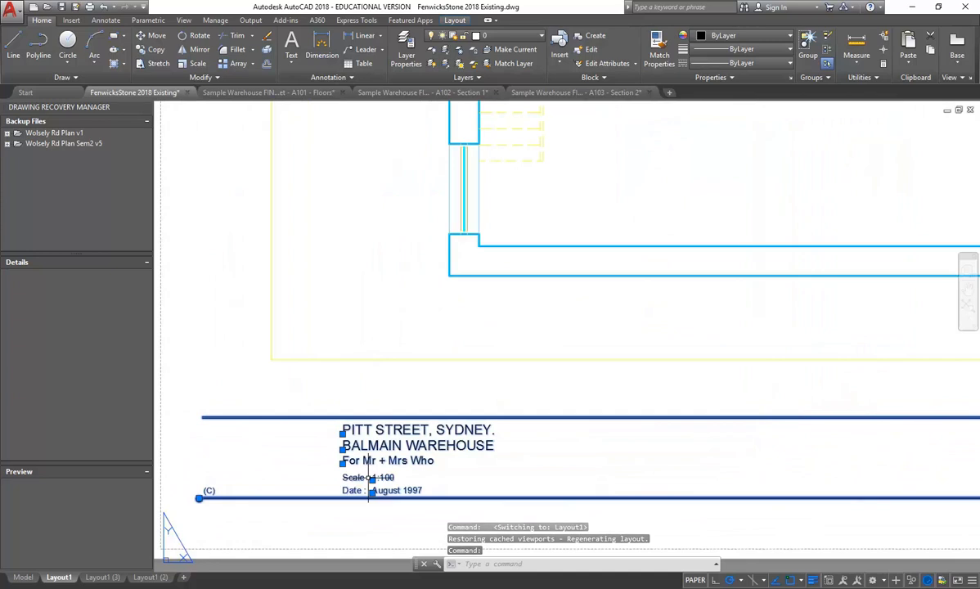
pyautogui.scroll(-2, 369, 478)
pyautogui.moveTo(361, 478); pyautogui.dragTo(302, 467, button='middle')
pyautogui.moveTo(303, 467); pyautogui.dragTo(298, 482)
pyautogui.scroll(-3, 311, 458)
pyautogui.moveTo(314, 460)
pyautogui.mouseDown(button='middle')
pyautogui.moveTo(295, 487)
pyautogui.moveTo(325, 453)
pyautogui.mouseUp(button='middle')
pyautogui.scroll(2, 328, 452)
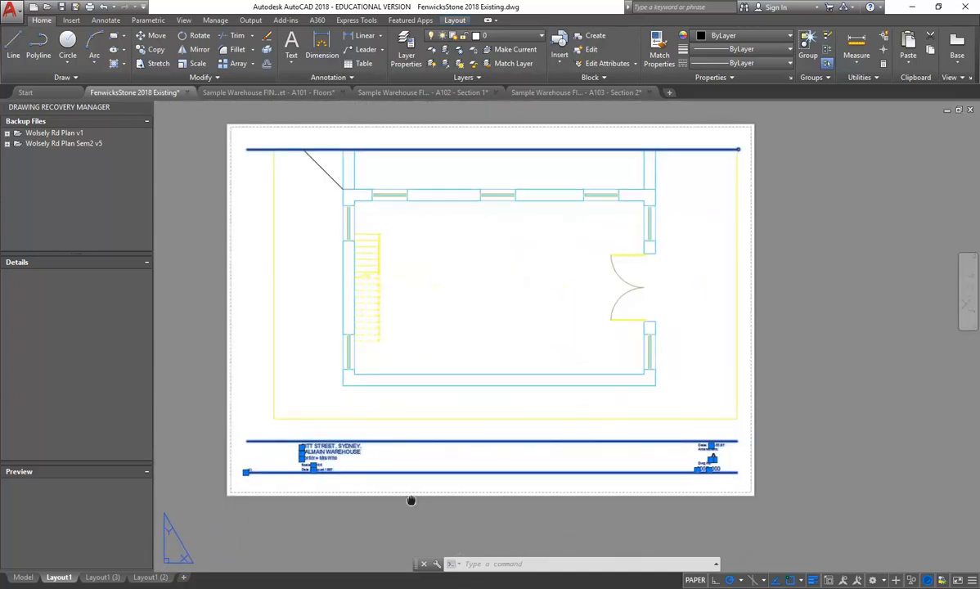
pyautogui.moveTo(411, 499); pyautogui.dragTo(413, 514, button='middle')
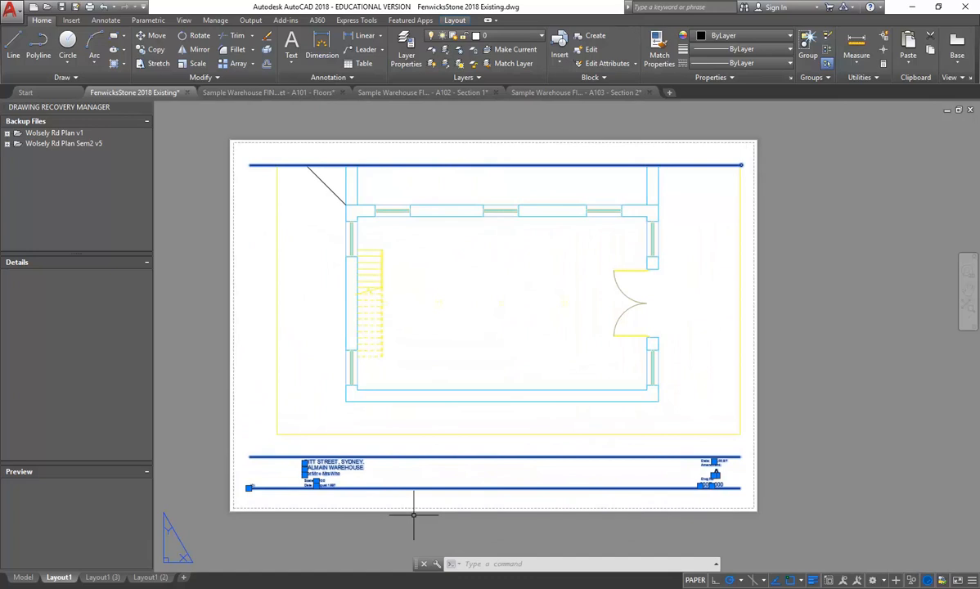
pyautogui.press('Escape')
pyautogui.press('Escape')
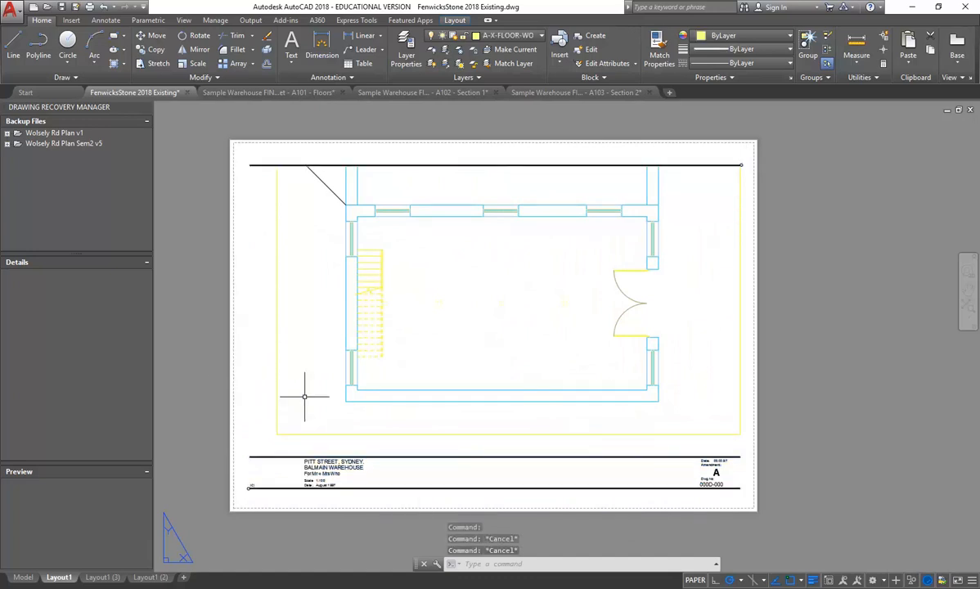
pyautogui.moveTo(339, 321); pyautogui.dragTo(323, 330, button='middle')
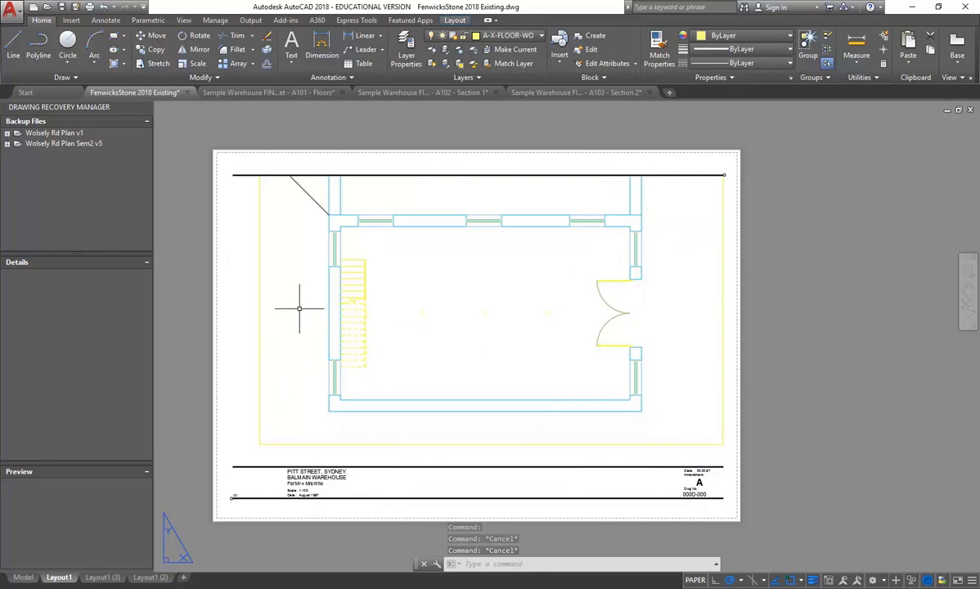
# - Start inserting a block on Layout1 and open the file browser to choose a drawing
pyautogui.click(71, 20)
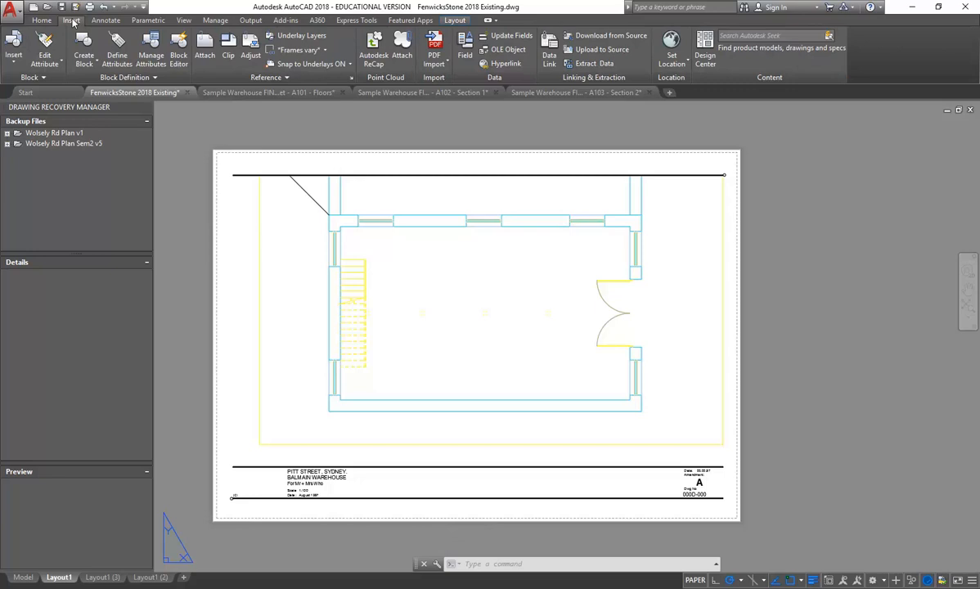
pyautogui.click(12, 51)
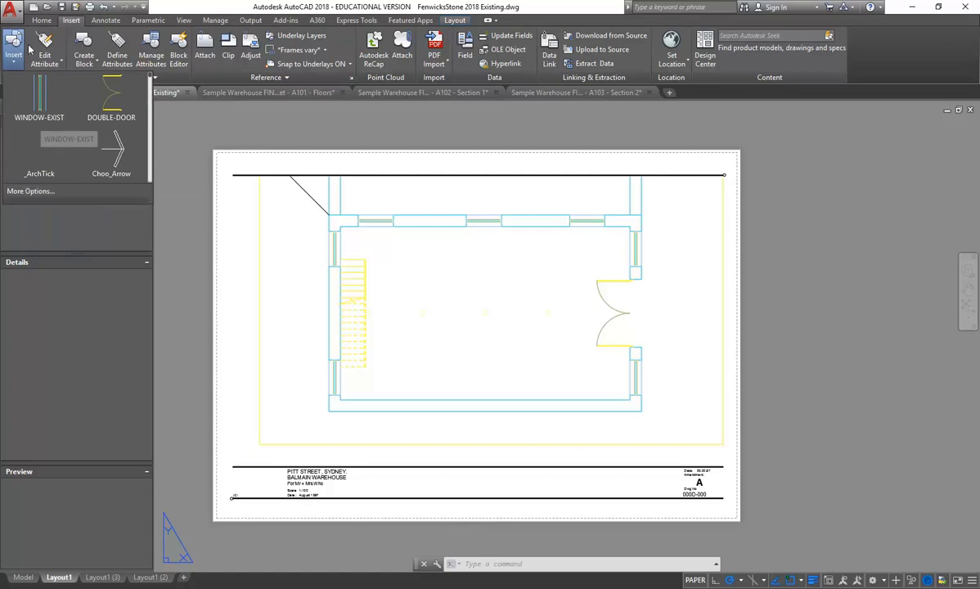
pyautogui.click(41, 19)
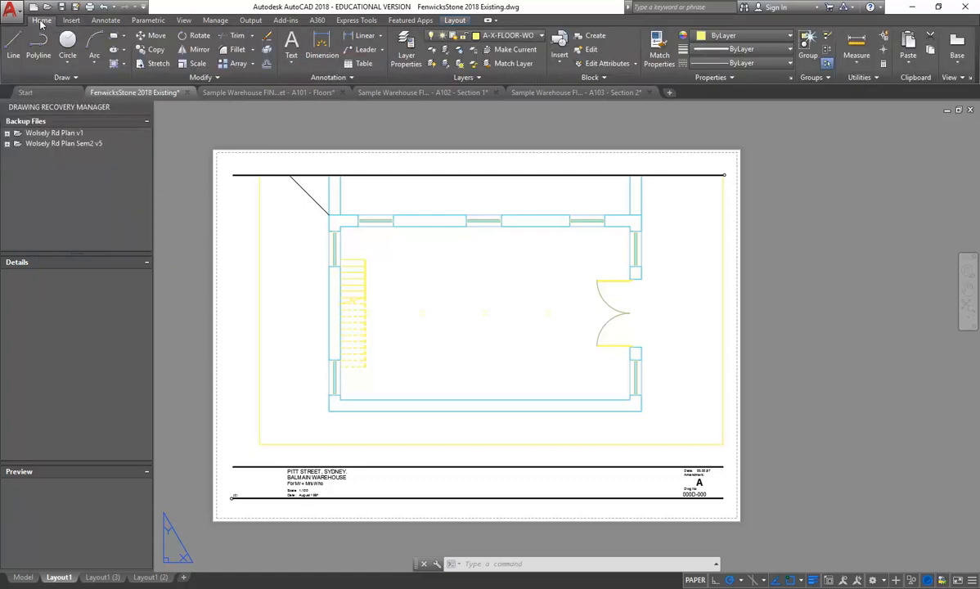
pyautogui.click(559, 48)
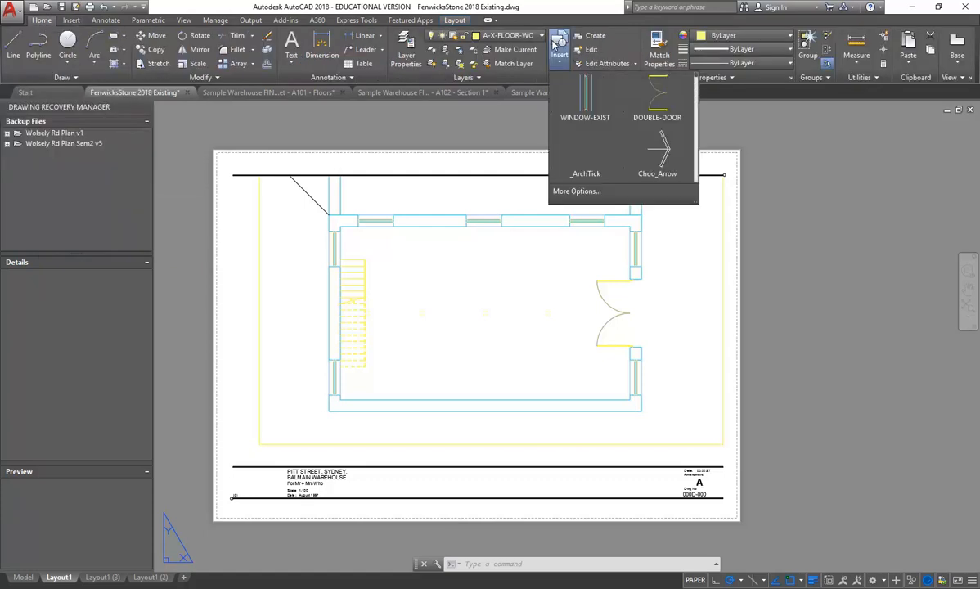
pyautogui.click(591, 192)
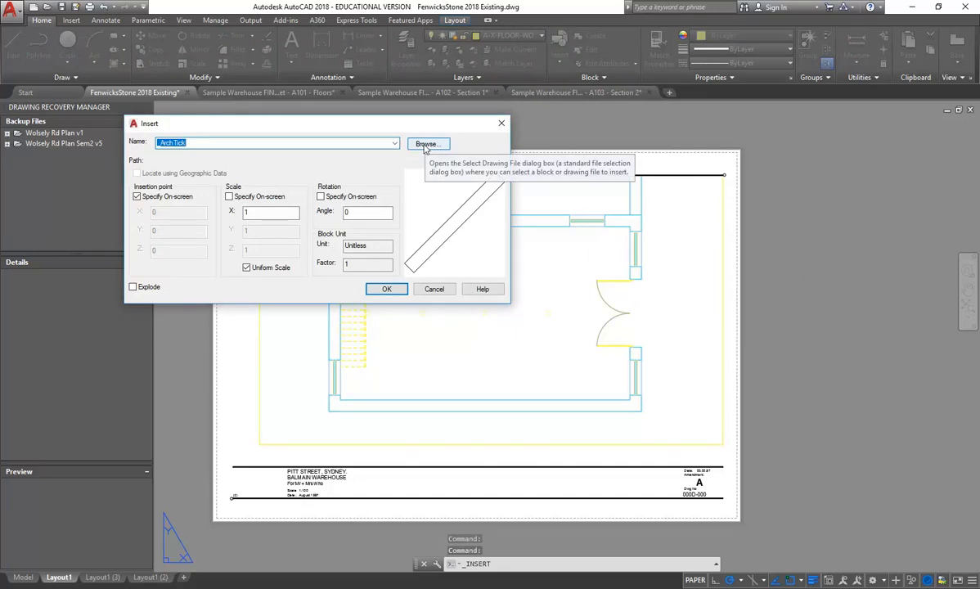
pyautogui.click(426, 145)
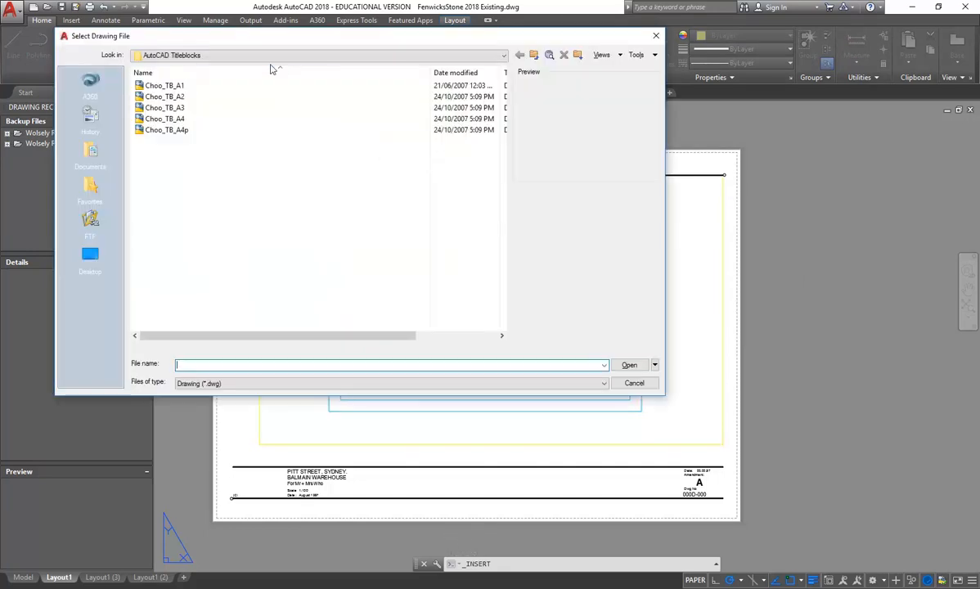
# - Browse the StudentResources drive to the AutoCAD Library folder inside EDU_DC_InteriorDesign
pyautogui.click(193, 56)
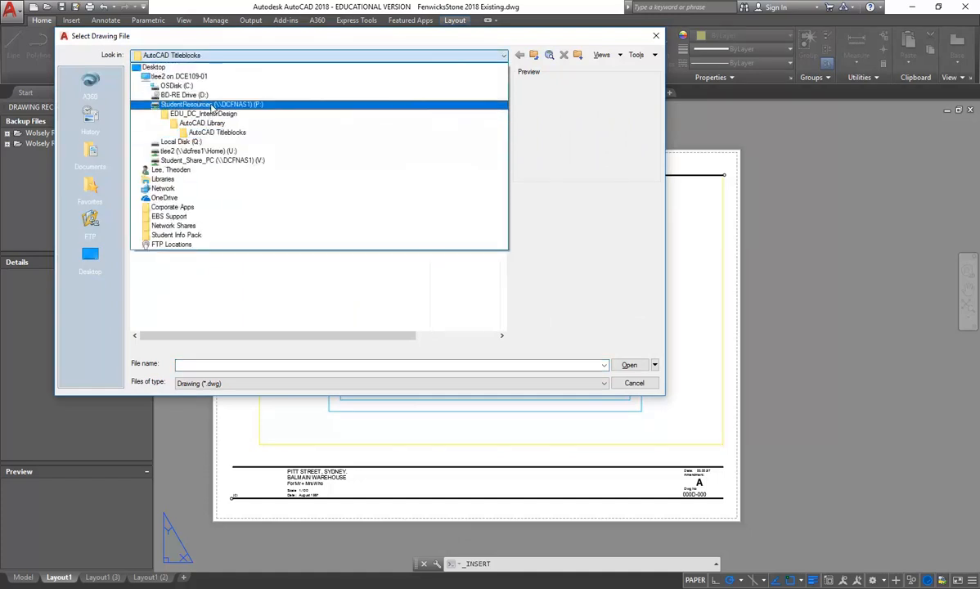
pyautogui.click(211, 105)
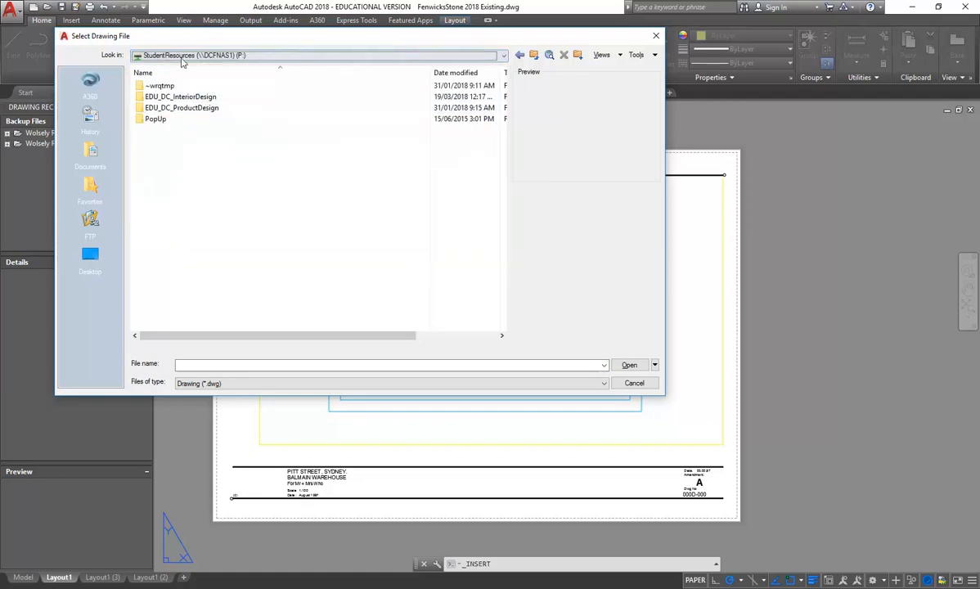
pyautogui.doubleClick(180, 98)
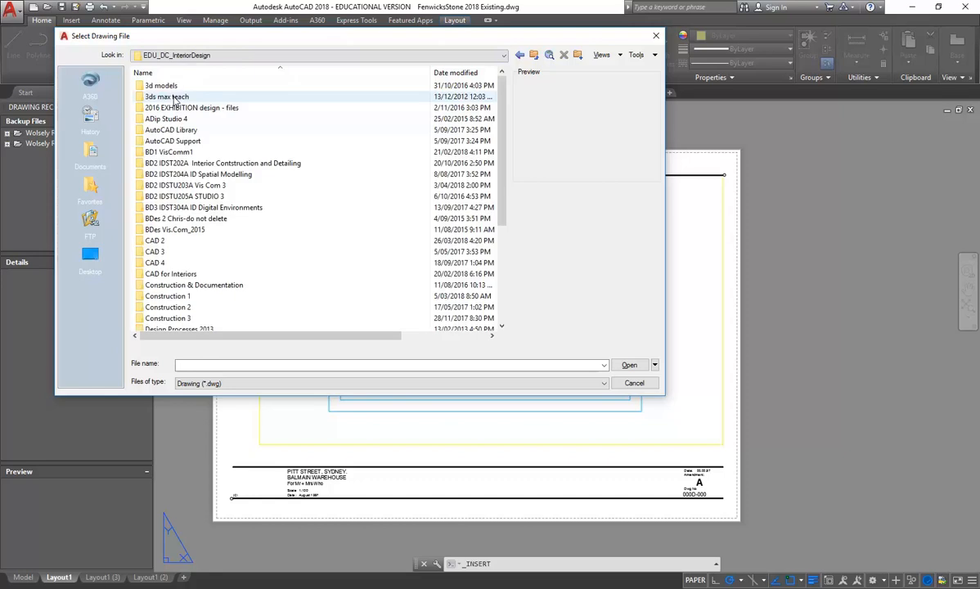
pyautogui.doubleClick(167, 129)
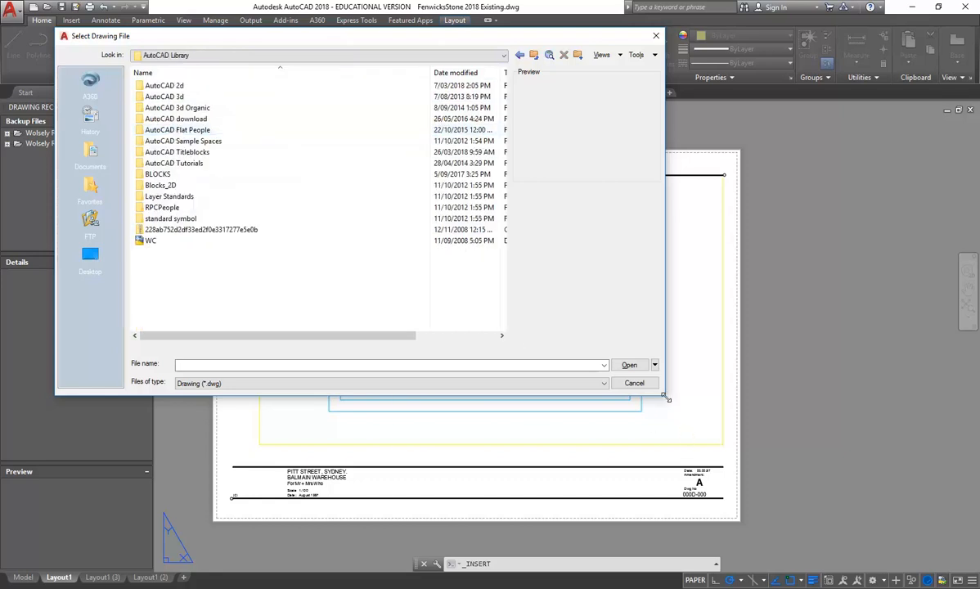
# - Enlarge the file browser and open the TITLEBLOCKS folder within the library's Blocks_2D folder
pyautogui.moveTo(668, 398); pyautogui.dragTo(730, 448)
pyautogui.doubleClick(162, 185)
pyautogui.scroll(-4, 252, 231)
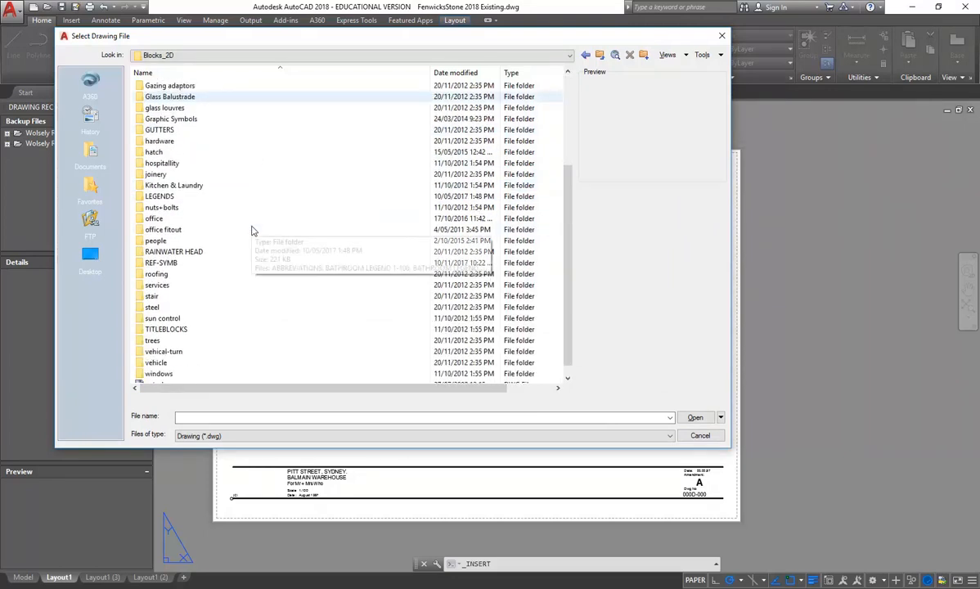
pyautogui.scroll(4, 252, 230)
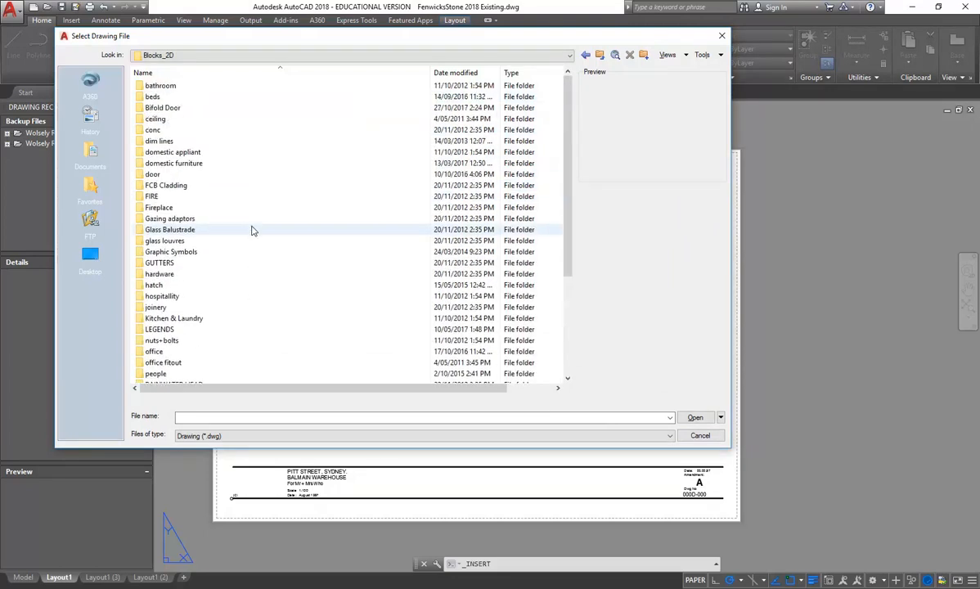
pyautogui.scroll(-1, 252, 231)
pyautogui.scroll(-3, 174, 295)
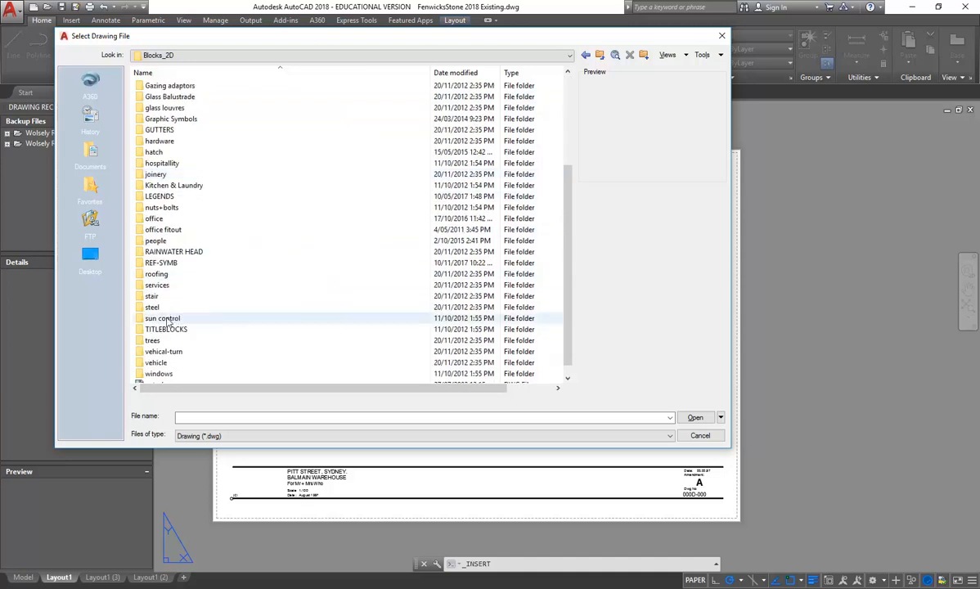
pyautogui.doubleClick(168, 329)
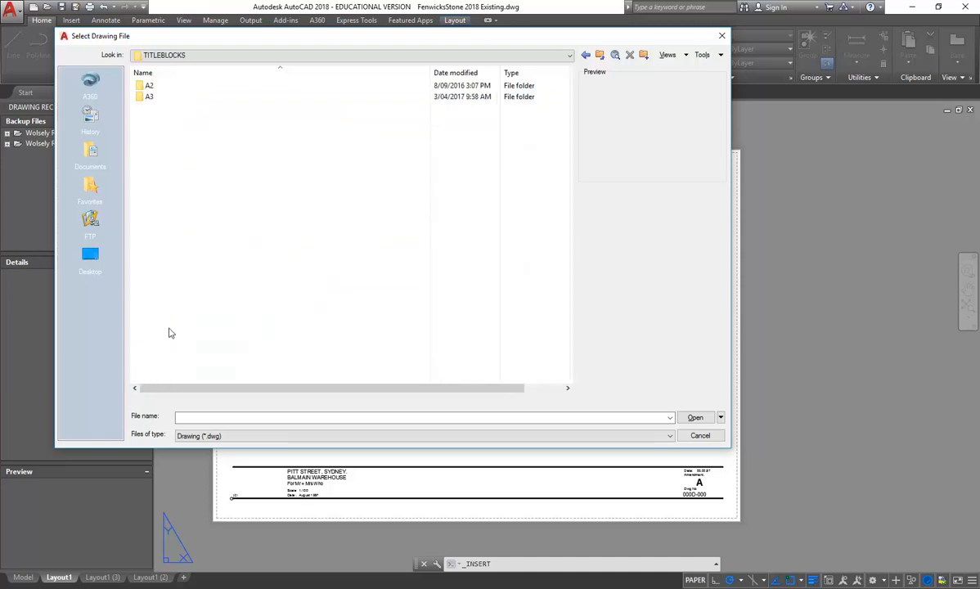
# - Choose the A3 horizontal drawing from the A3 title block folder as the block to insert
pyautogui.doubleClick(164, 98)
pyautogui.click(162, 88)
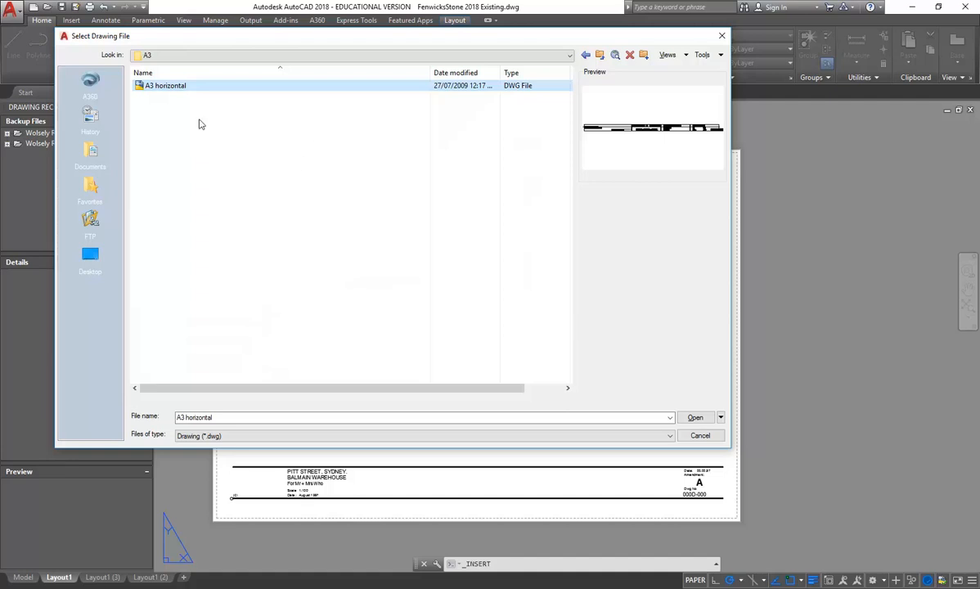
pyautogui.click(695, 418)
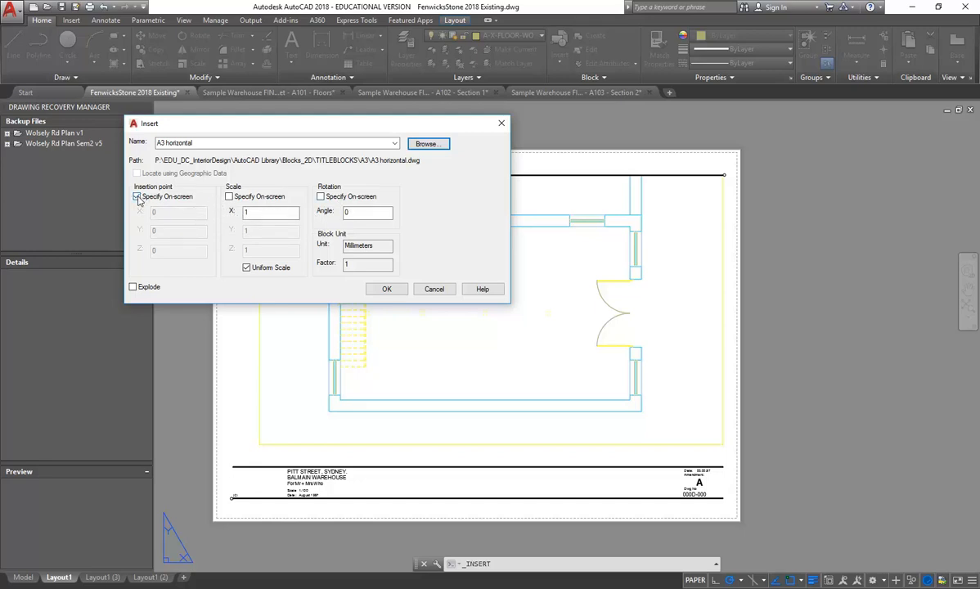
# - Insert the A3 horizontal block at scale 1 just below the existing title block, accepting the default attribute values
pyautogui.click(381, 290)
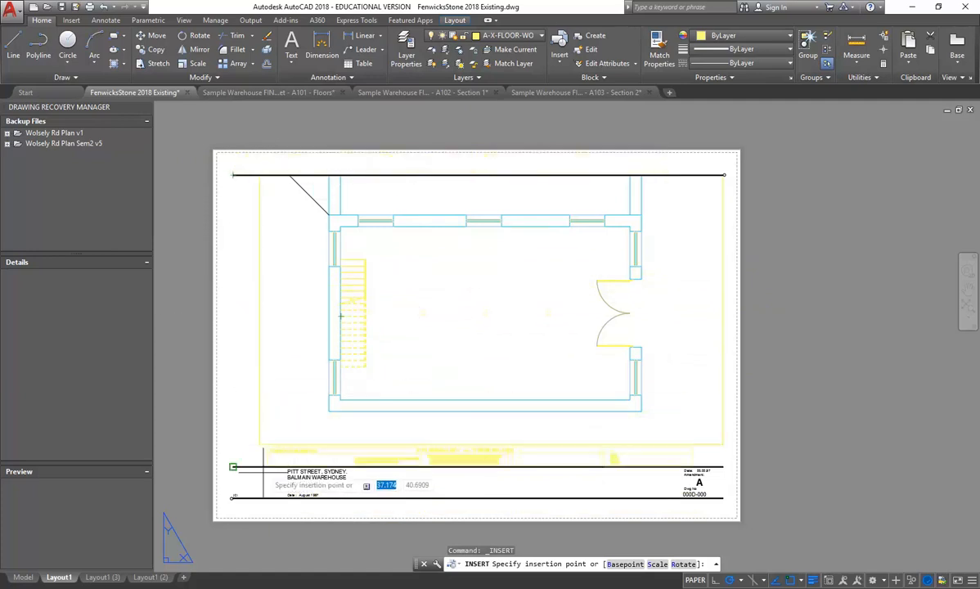
pyautogui.scroll(3, 270, 497)
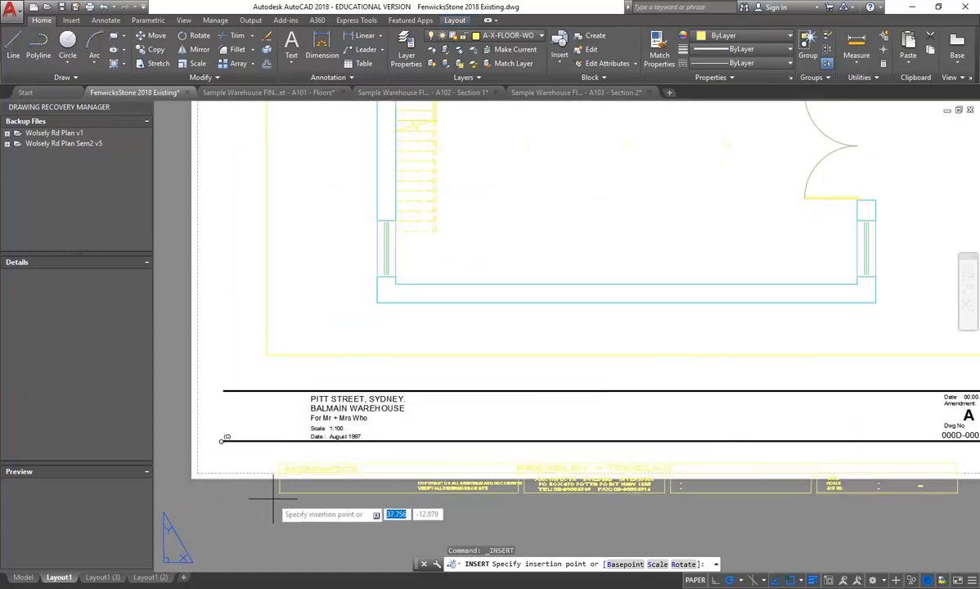
pyautogui.click(273, 488)
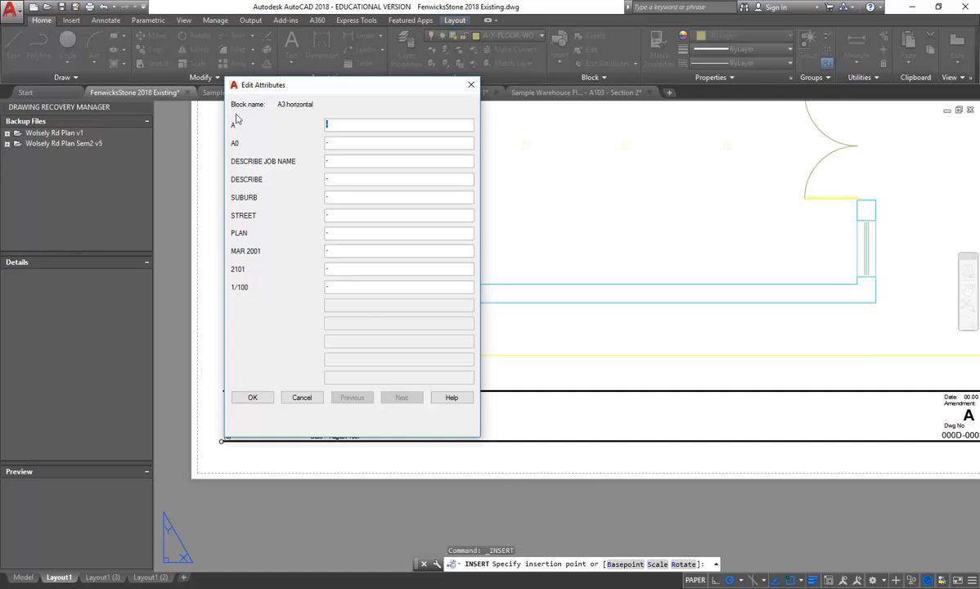
pyautogui.click(253, 398)
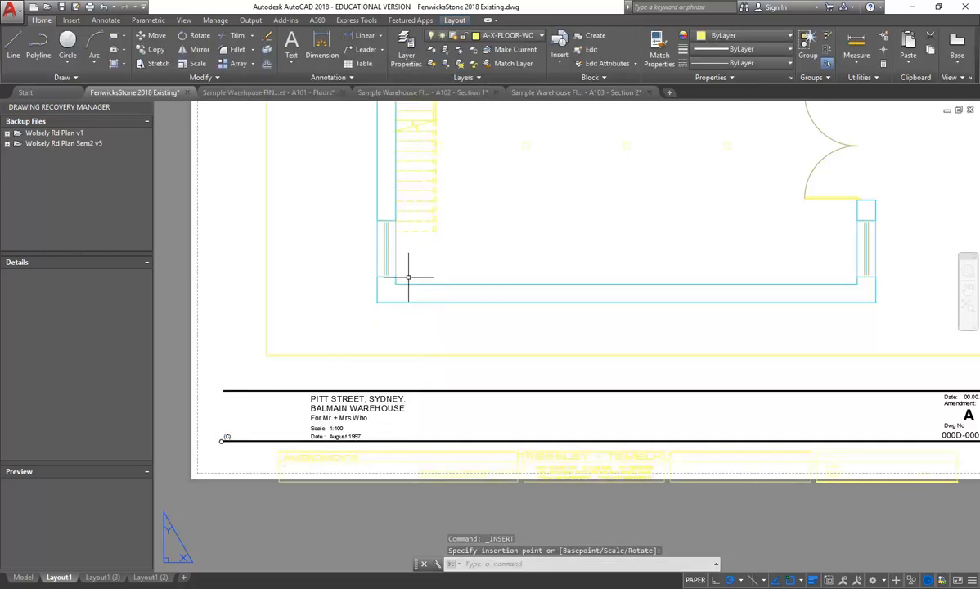
# - Open the inserted A3 horizontal block's attributes and enlarge the editor and its tag column to show the full tag names
pyautogui.scroll(-5, 406, 360)
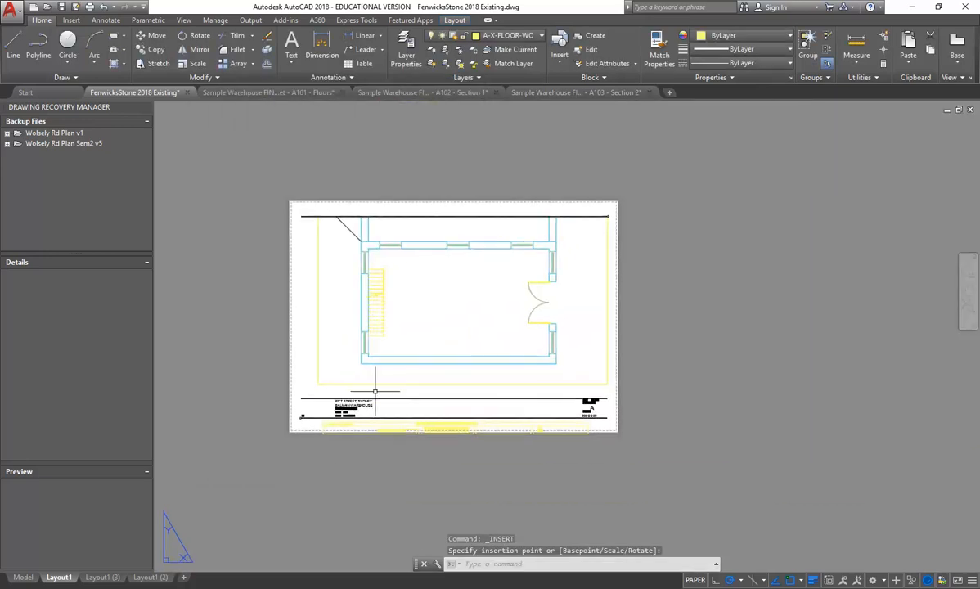
pyautogui.scroll(2, 381, 393)
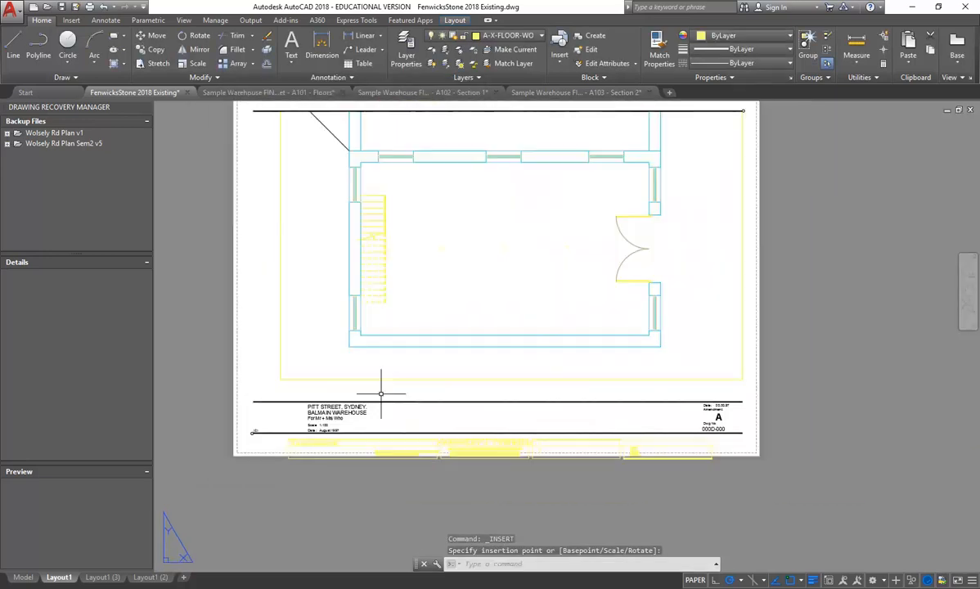
pyautogui.doubleClick(467, 450)
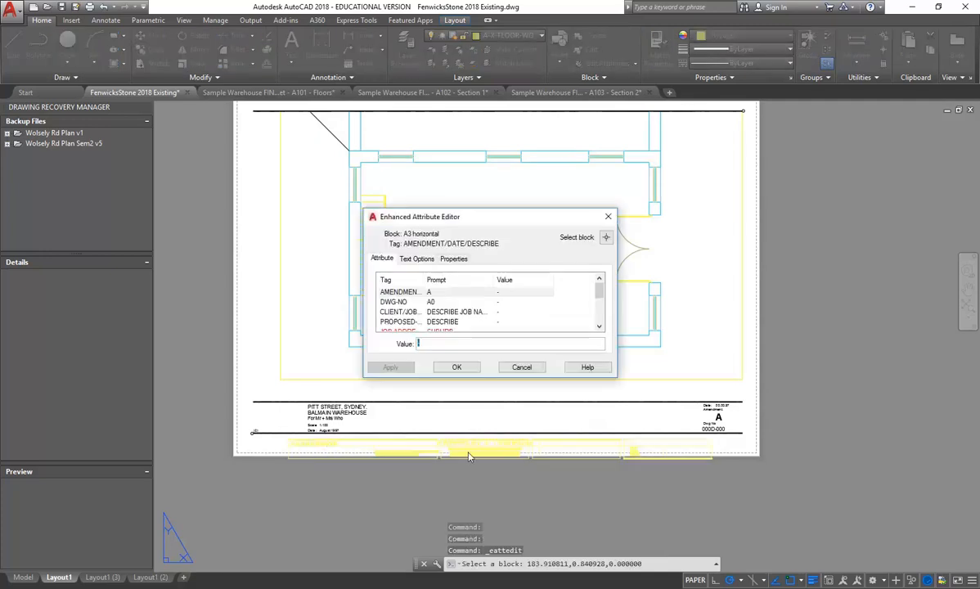
pyautogui.moveTo(472, 215); pyautogui.dragTo(328, 152)
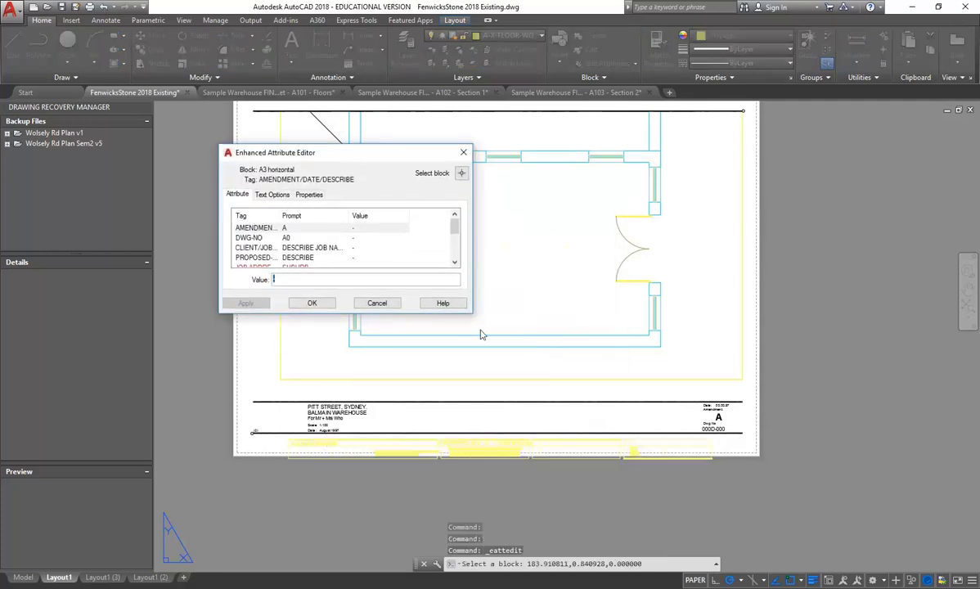
pyautogui.moveTo(472, 316); pyautogui.dragTo(619, 418)
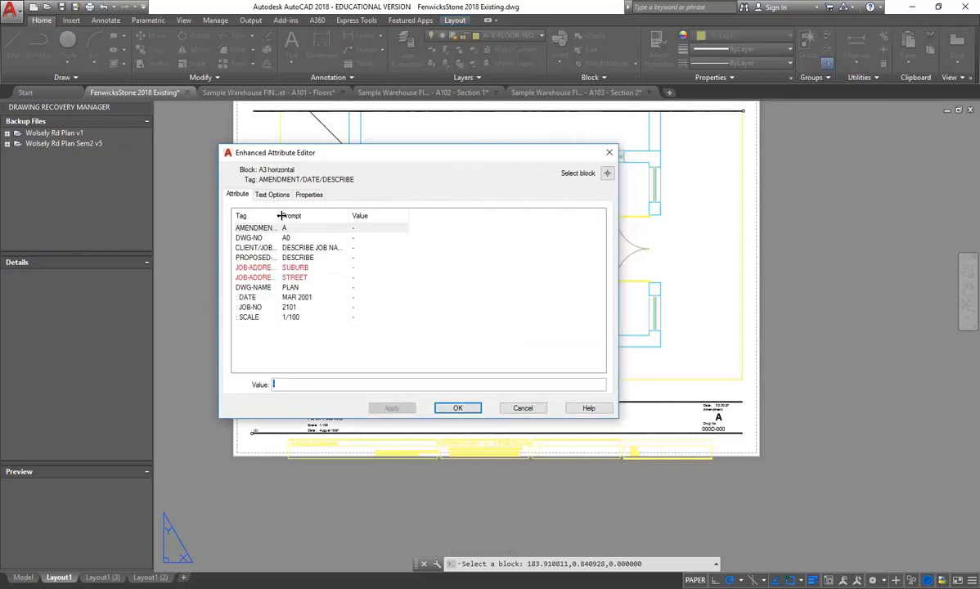
pyautogui.moveTo(278, 215); pyautogui.dragTo(354, 215)
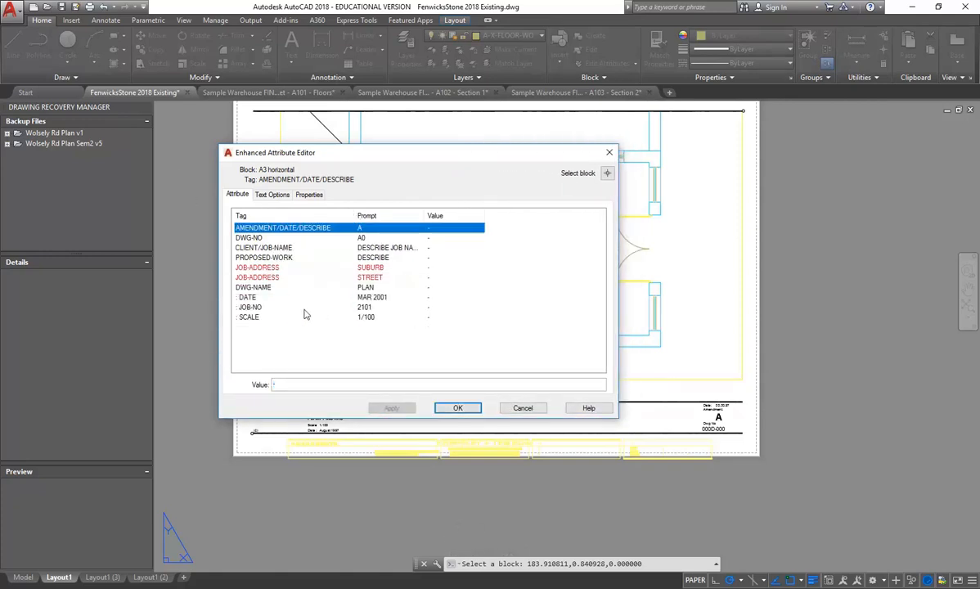
pyautogui.moveTo(356, 215); pyautogui.dragTo(336, 215)
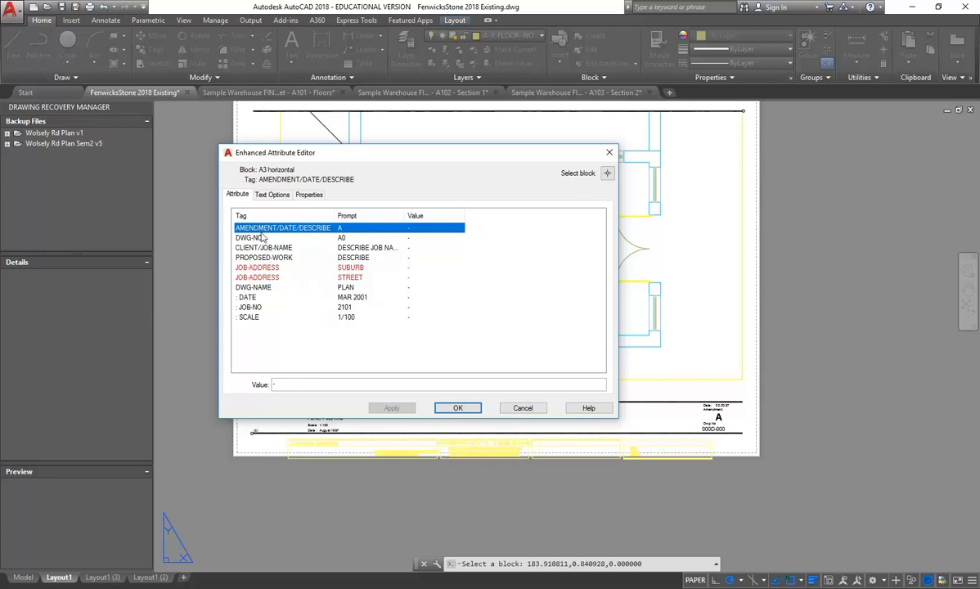
# - Examine the scale, job number, drawing name, address, amendment, drawing number and client attributes, and close the editor without changes
pyautogui.click(247, 317)
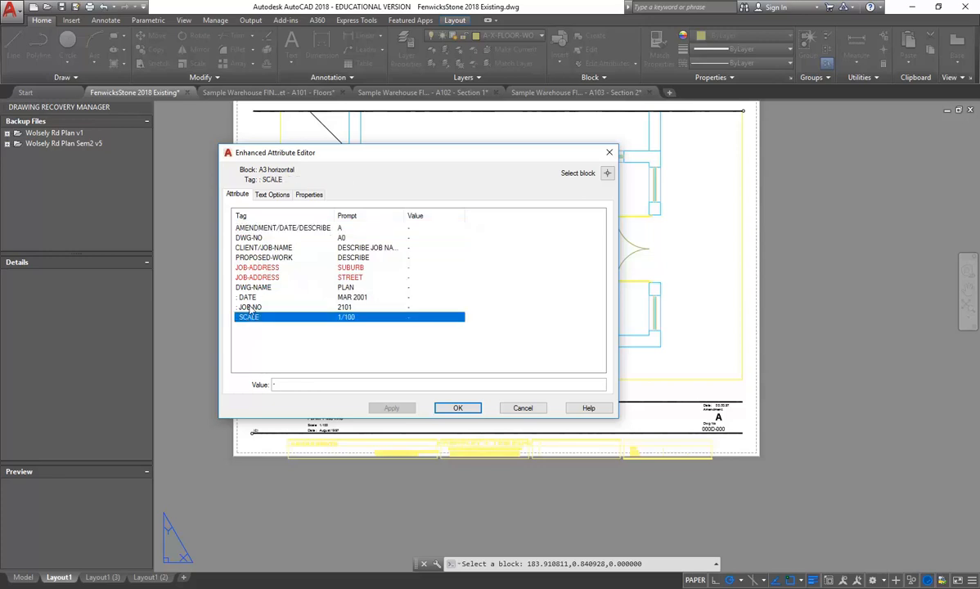
pyautogui.click(250, 307)
pyautogui.click(246, 278)
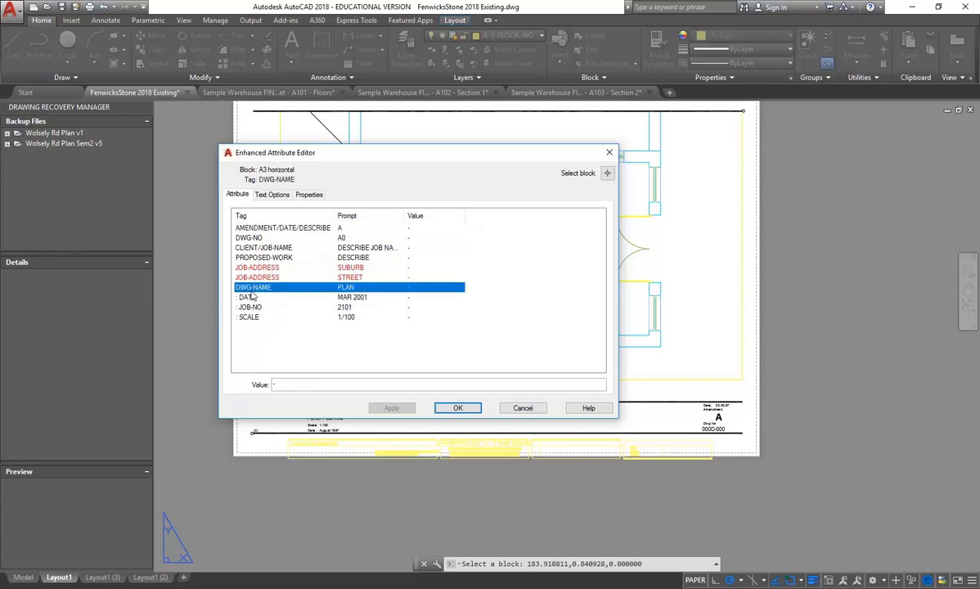
pyautogui.click(256, 270)
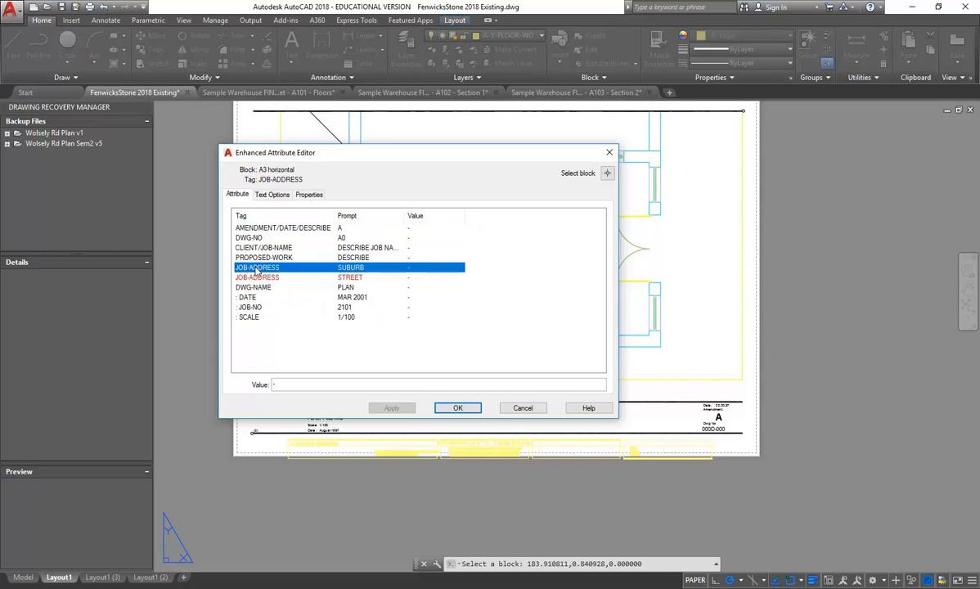
pyautogui.click(341, 228)
pyautogui.click(342, 238)
pyautogui.click(348, 249)
pyautogui.click(350, 267)
pyautogui.click(522, 407)
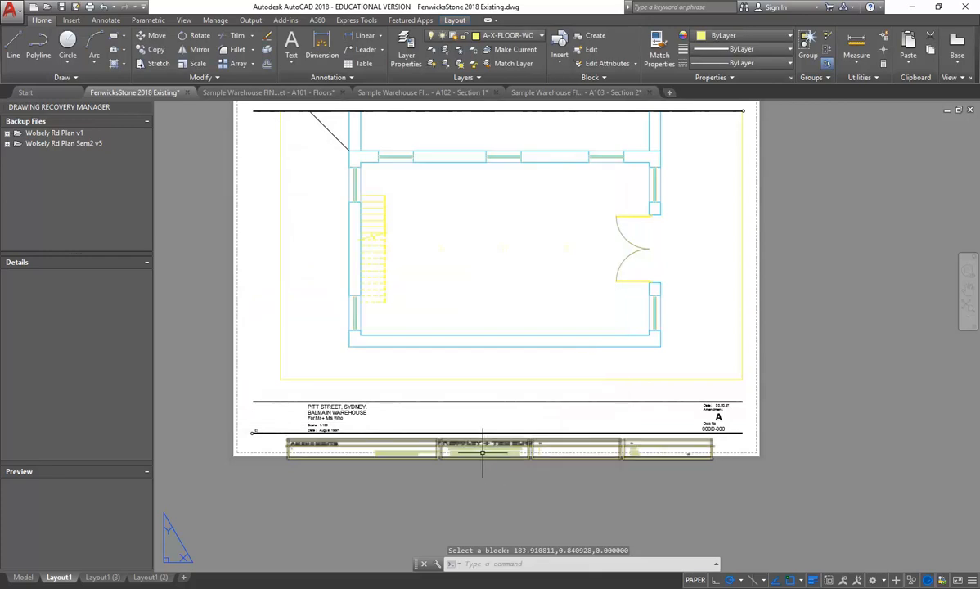
# - Open the A3 horizontal block's attributes, enlarge the editor and its tag column, and set the scale value to 1:50
pyautogui.click(482, 451)
pyautogui.moveTo(442, 214); pyautogui.dragTo(271, 135)
pyautogui.moveTo(428, 293); pyautogui.dragTo(566, 447)
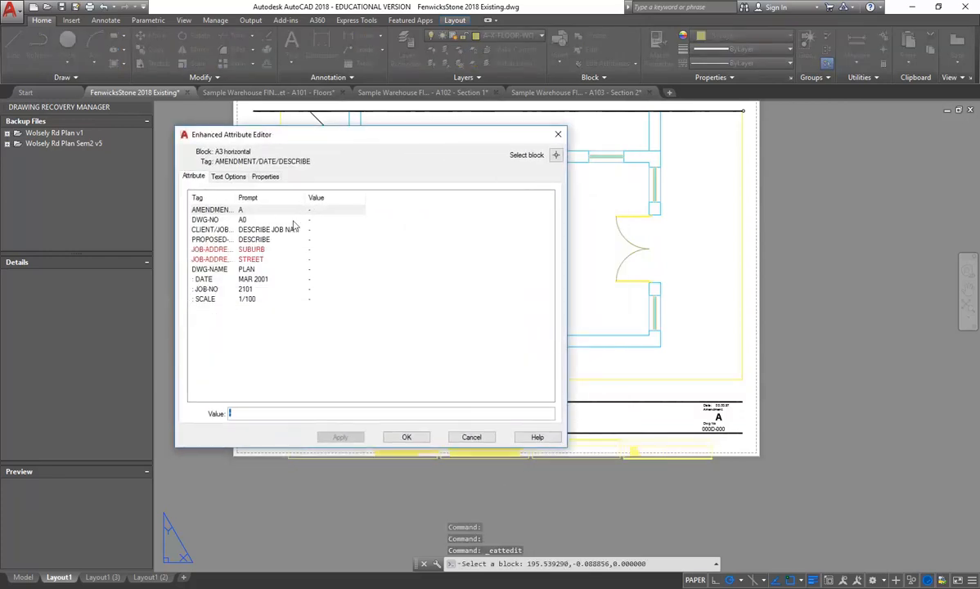
pyautogui.moveTo(235, 197); pyautogui.dragTo(281, 197)
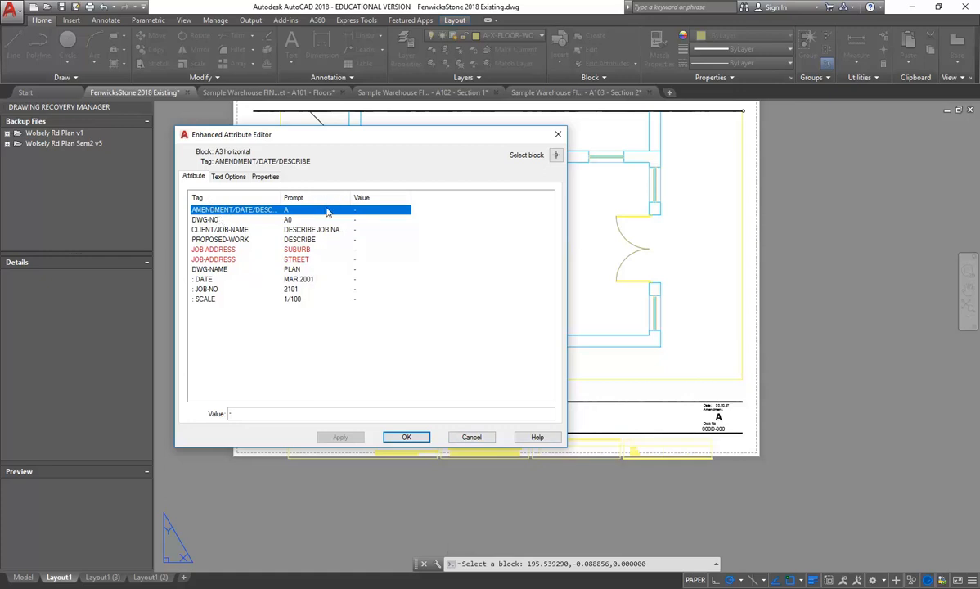
pyautogui.click(200, 298)
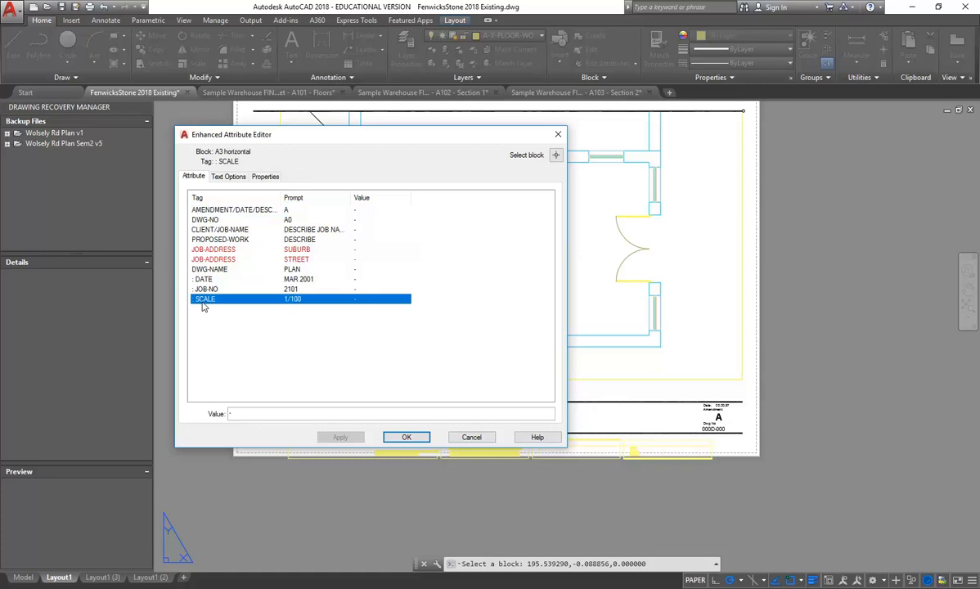
pyautogui.click(251, 413)
pyautogui.write('1')
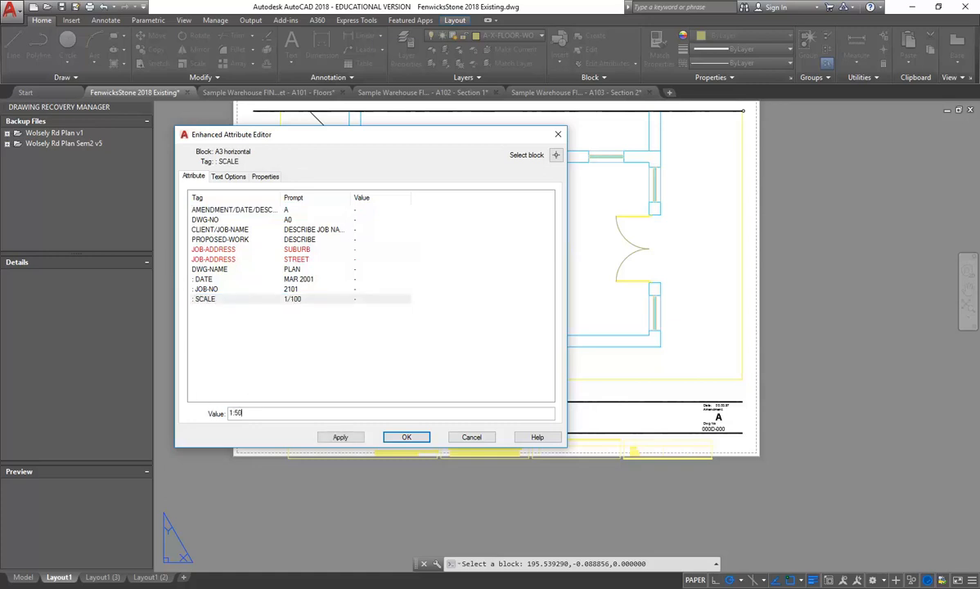
pyautogui.write(':50')
# - Check the documentation and drawing requirements in the assessment PDF in Internet Explorer, and set the block's drawing name to RCP in AutoCAD
pyautogui.click(211, 271)
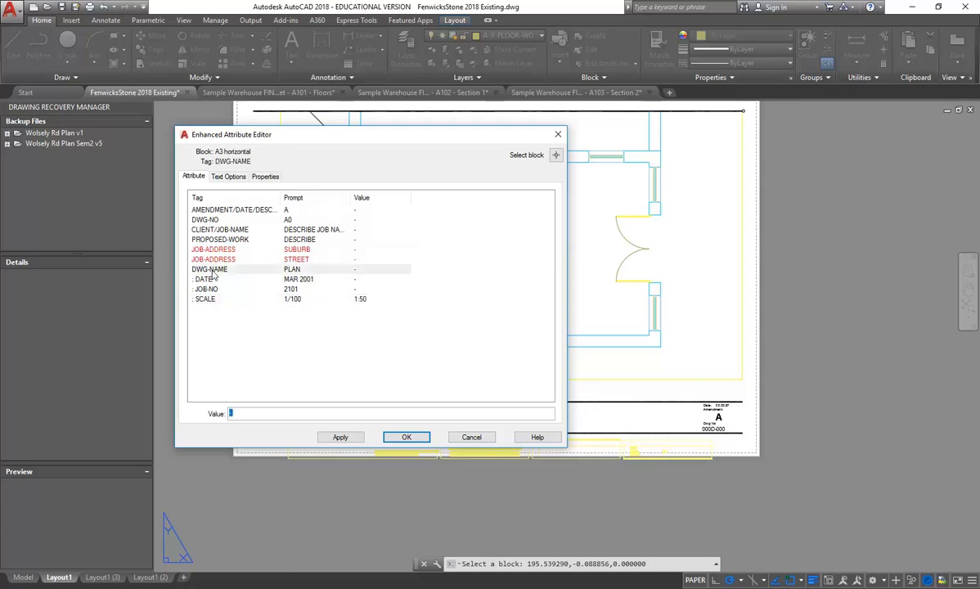
pyautogui.click(241, 412)
pyautogui.moveTo(242, 413); pyautogui.dragTo(184, 412)
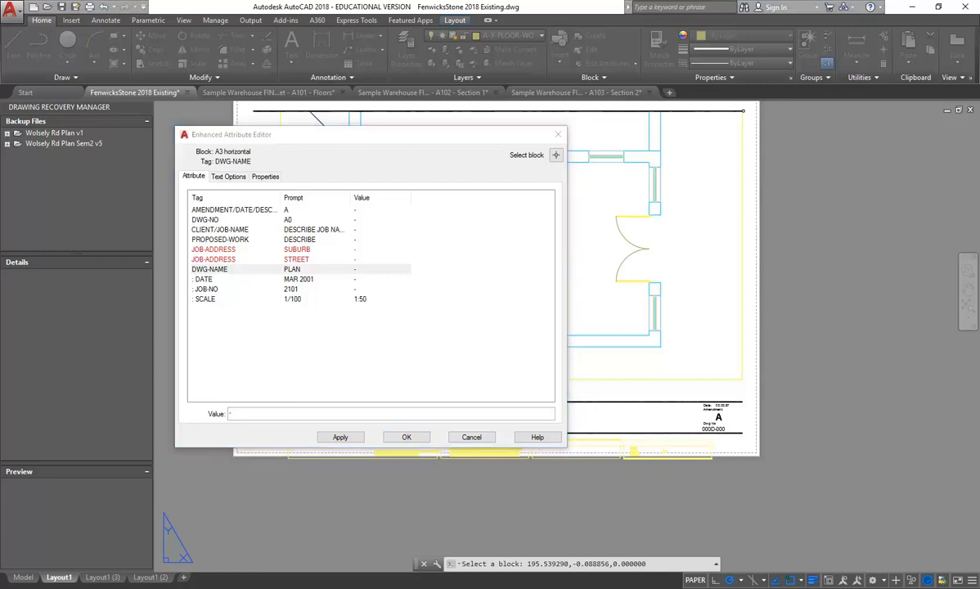
pyautogui.click(197, 587)
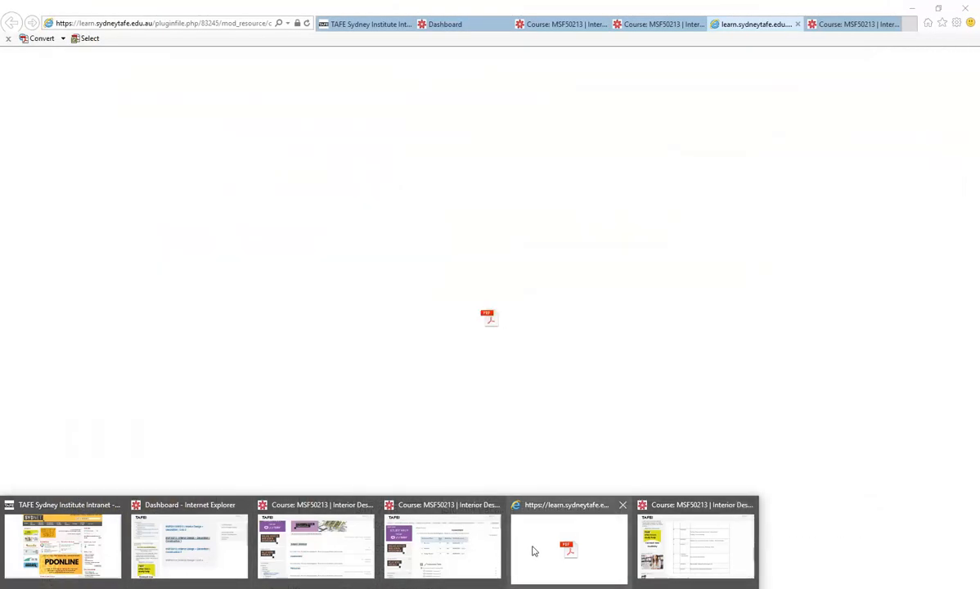
pyautogui.click(550, 552)
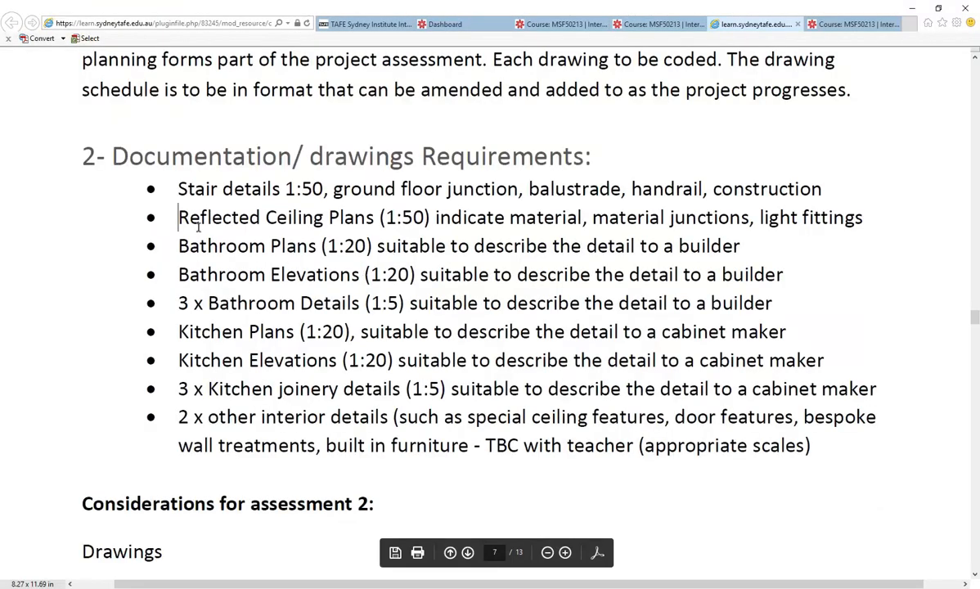
pyautogui.click(912, 8)
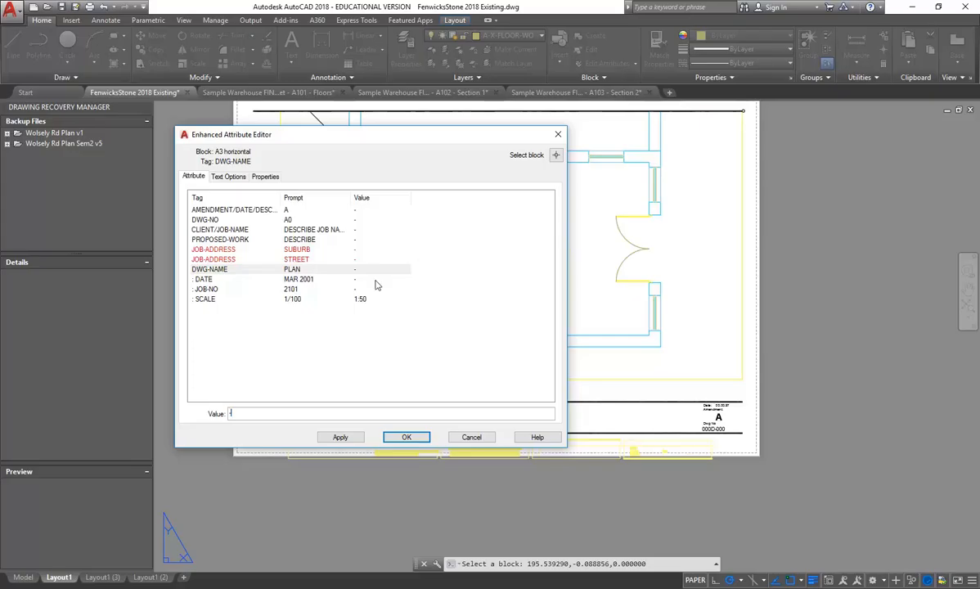
pyautogui.write('RE')
pyautogui.click(409, 439)
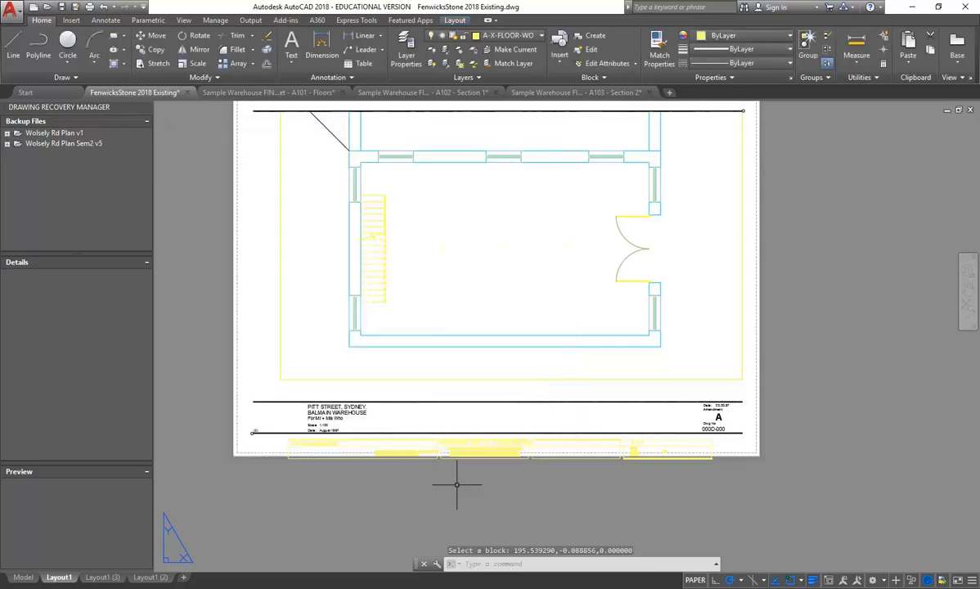
# - Inspect the drawing name and scale in the A3 horizontal title block, and move the block to layer 0
pyautogui.scroll(6, 404, 450)
pyautogui.moveTo(426, 432); pyautogui.dragTo(273, 409, button='middle')
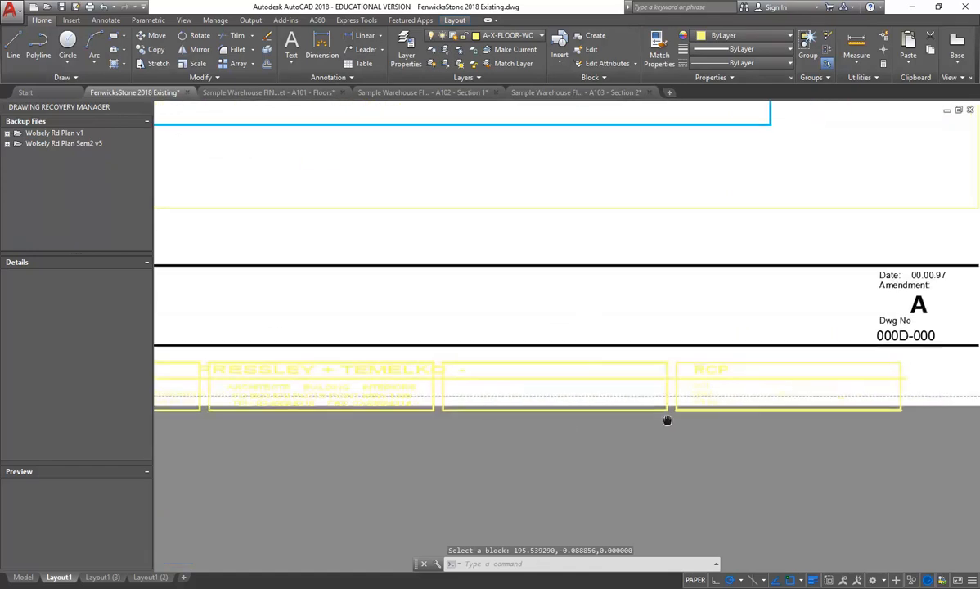
pyautogui.moveTo(724, 418); pyautogui.dragTo(458, 410, button='middle')
pyautogui.scroll(6, 558, 400)
pyautogui.moveTo(552, 408); pyautogui.dragTo(549, 430, button='middle')
pyautogui.scroll(-2, 528, 440)
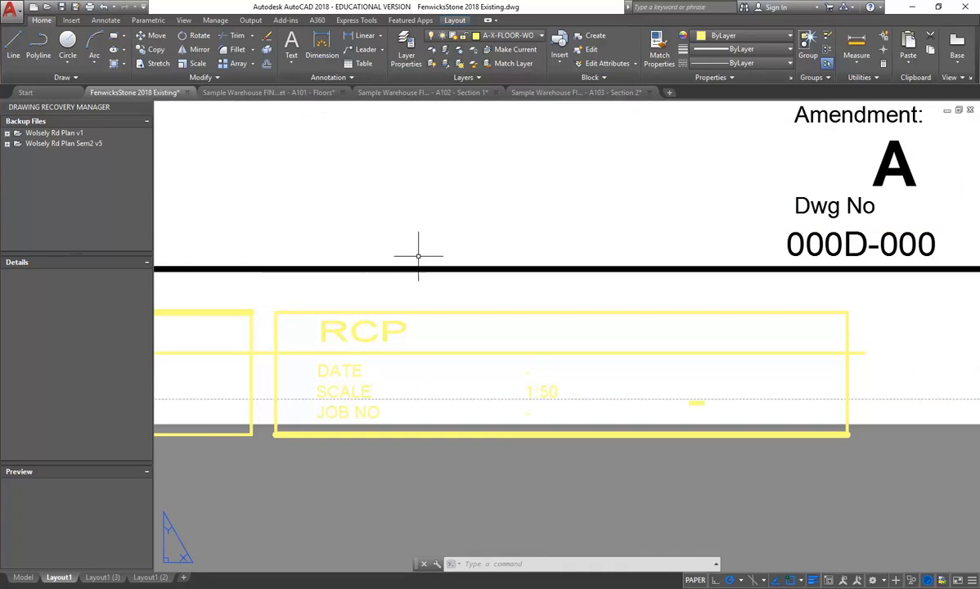
pyautogui.click(400, 313)
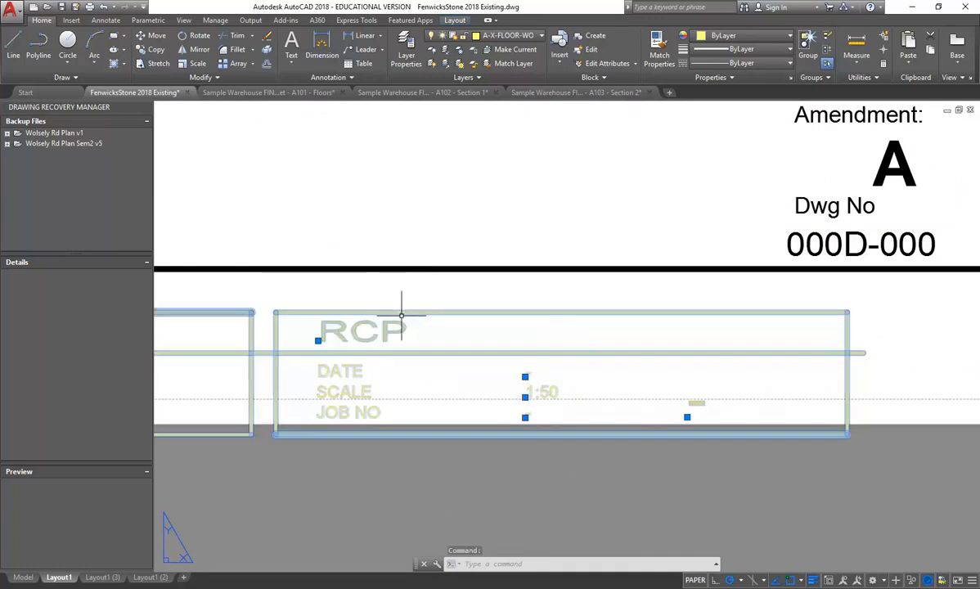
pyautogui.click(509, 36)
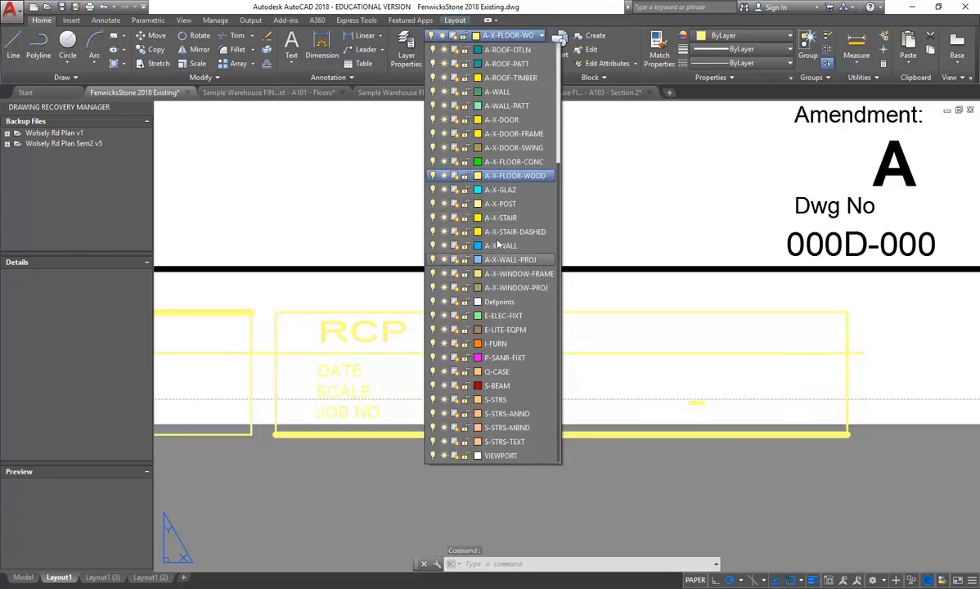
pyautogui.scroll(4, 512, 204)
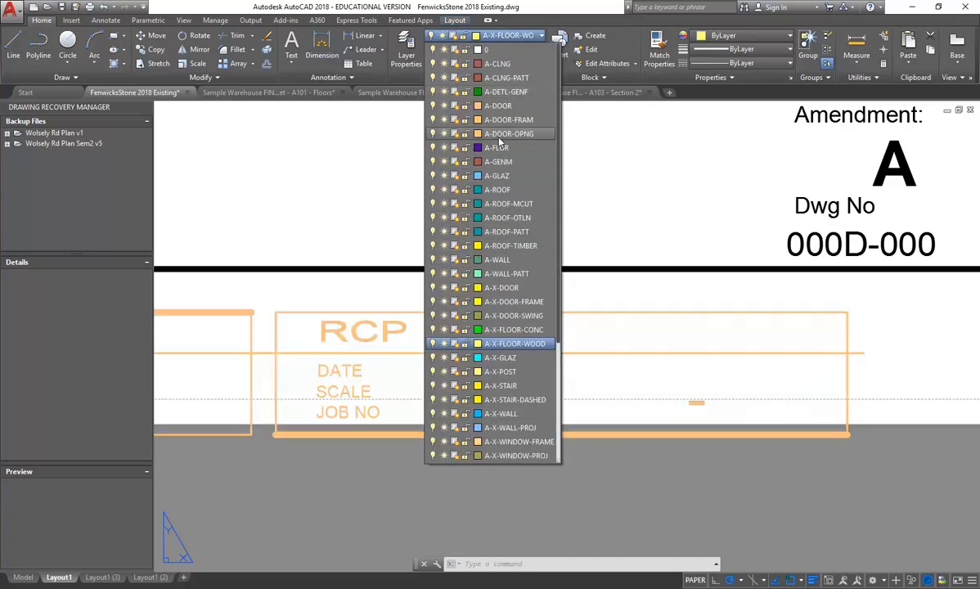
pyautogui.click(490, 50)
pyautogui.scroll(-4, 428, 264)
pyautogui.press('Escape')
pyautogui.press('Escape')
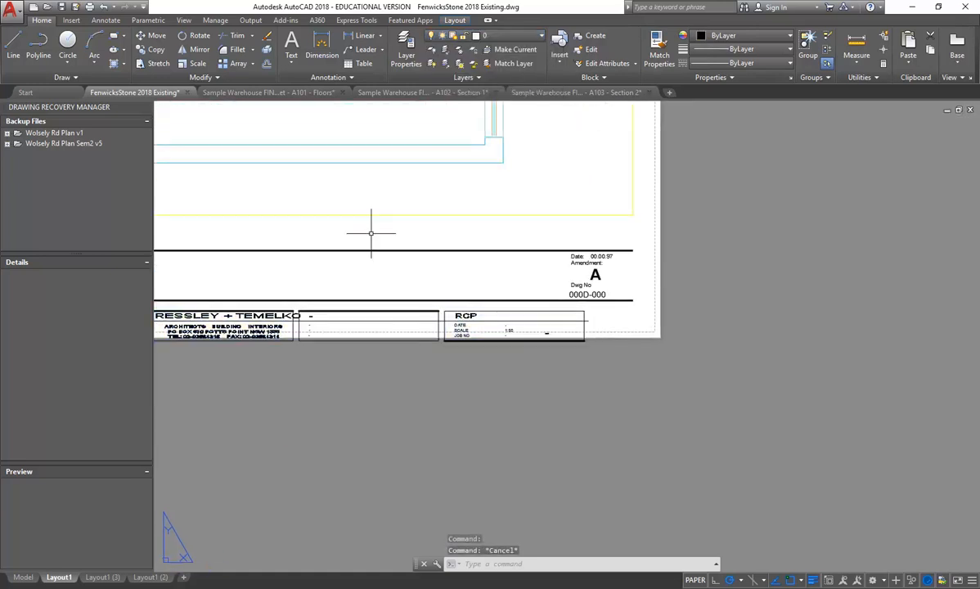
pyautogui.scroll(-4, 376, 231)
pyautogui.scroll(3, 553, 175)
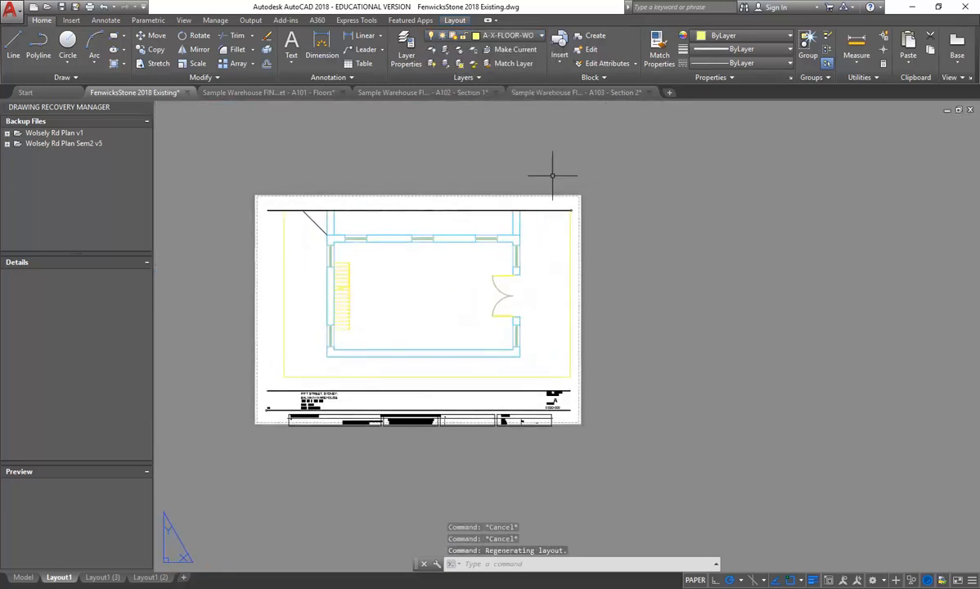
# - Trace the title block's library folder from StudentResources through EDU_DC_InteriorDesign, AutoCAD Library, Blocks_2D and TITLEBLOCKS to A3, without inserting anything
pyautogui.click(560, 47)
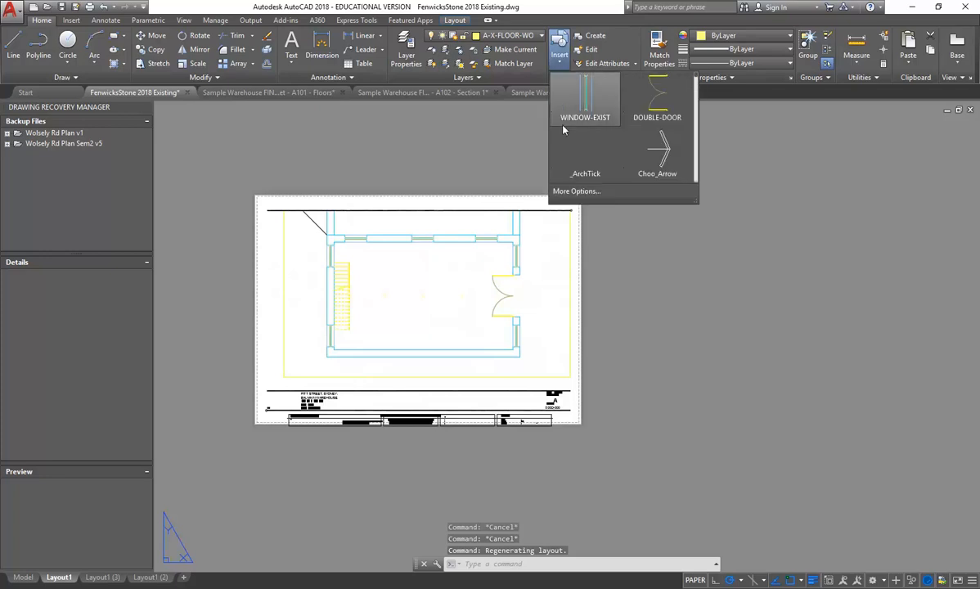
pyautogui.click(599, 191)
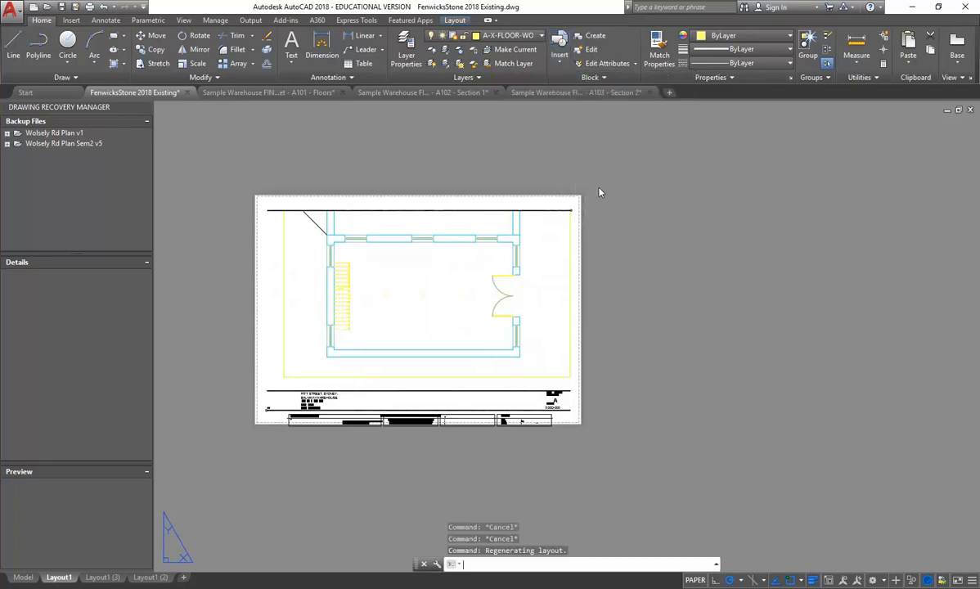
pyautogui.click(431, 144)
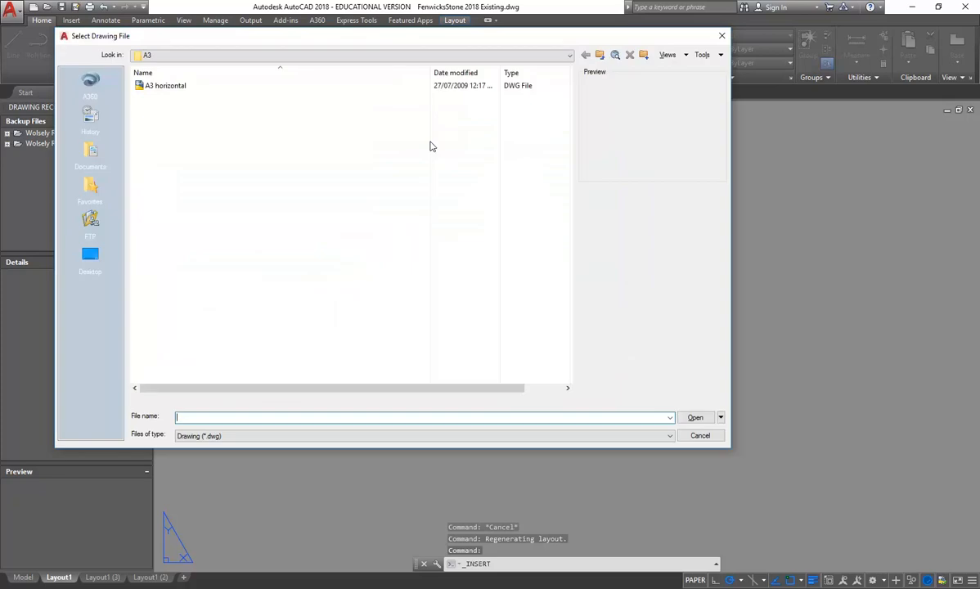
pyautogui.click(350, 56)
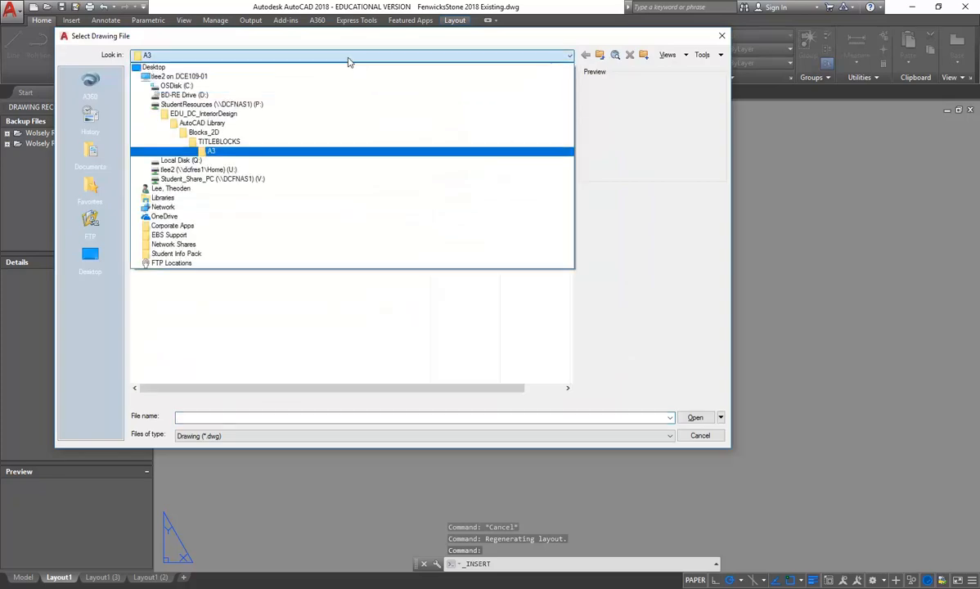
pyautogui.click(236, 106)
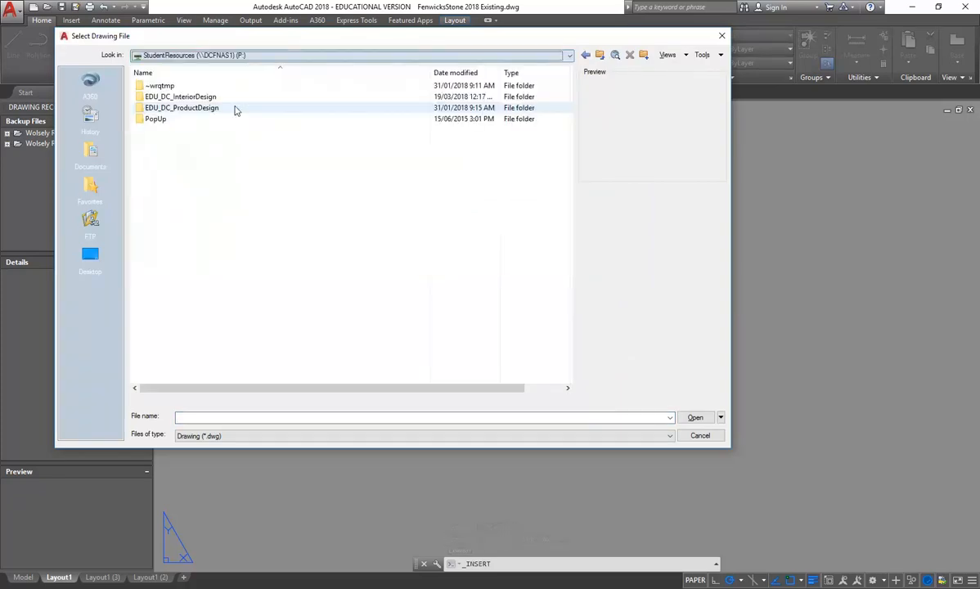
pyautogui.doubleClick(180, 97)
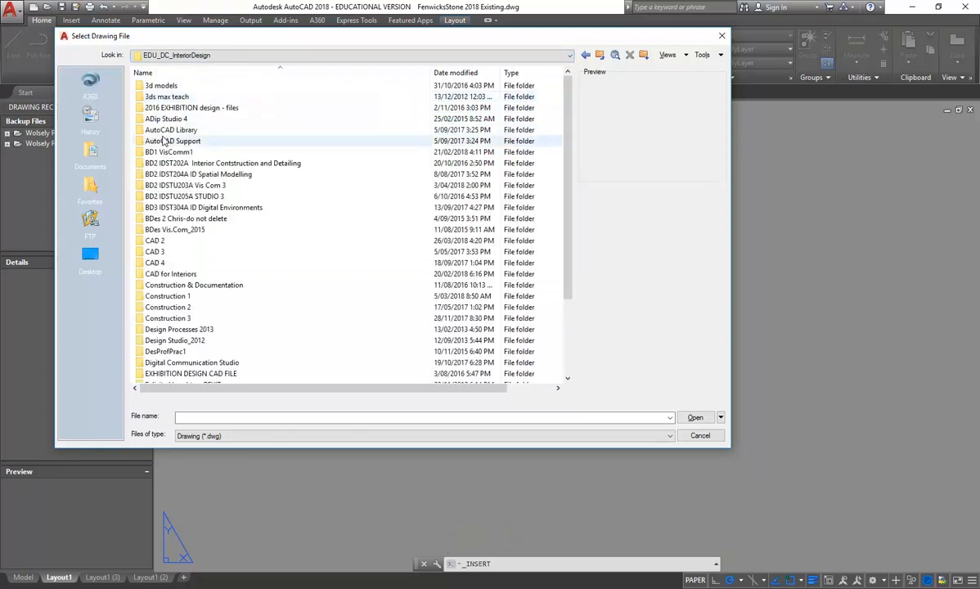
pyautogui.doubleClick(162, 132)
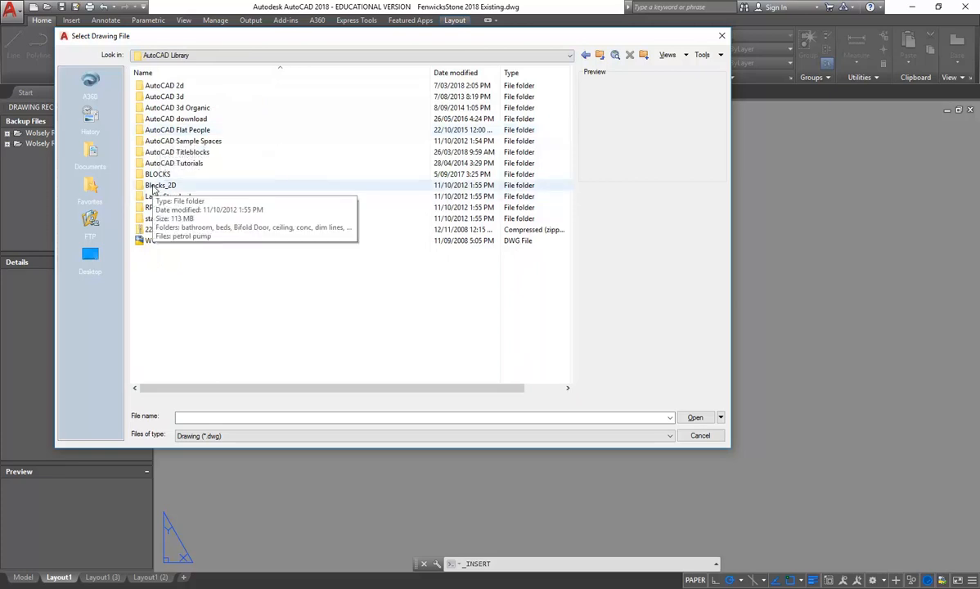
pyautogui.doubleClick(161, 186)
pyautogui.doubleClick(168, 318)
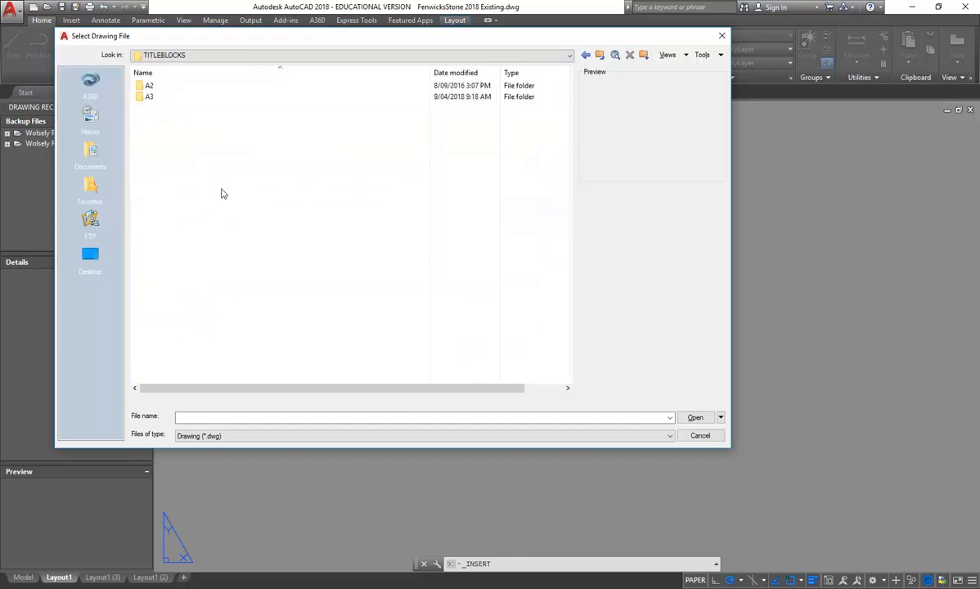
pyautogui.doubleClick(156, 96)
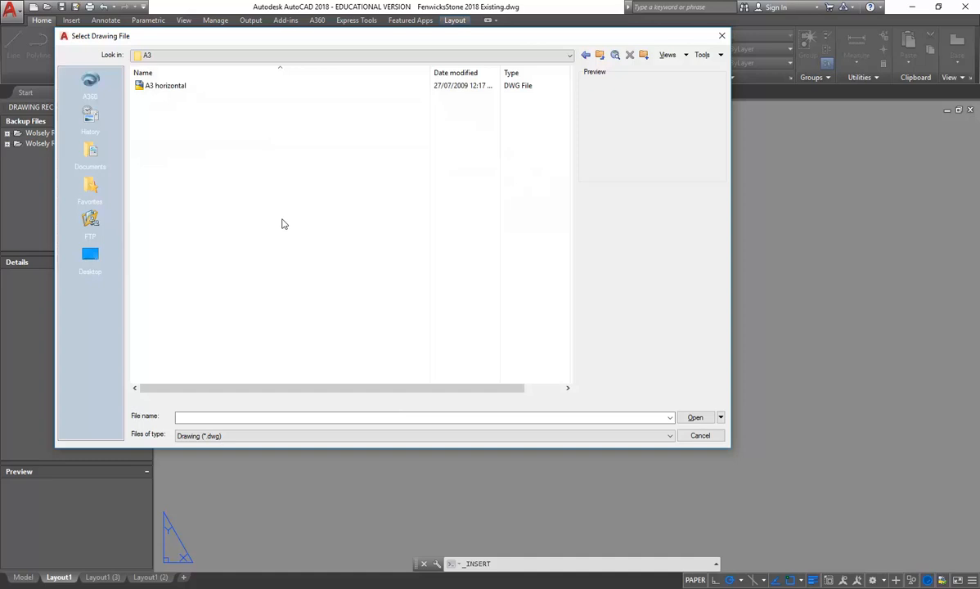
pyautogui.click(702, 436)
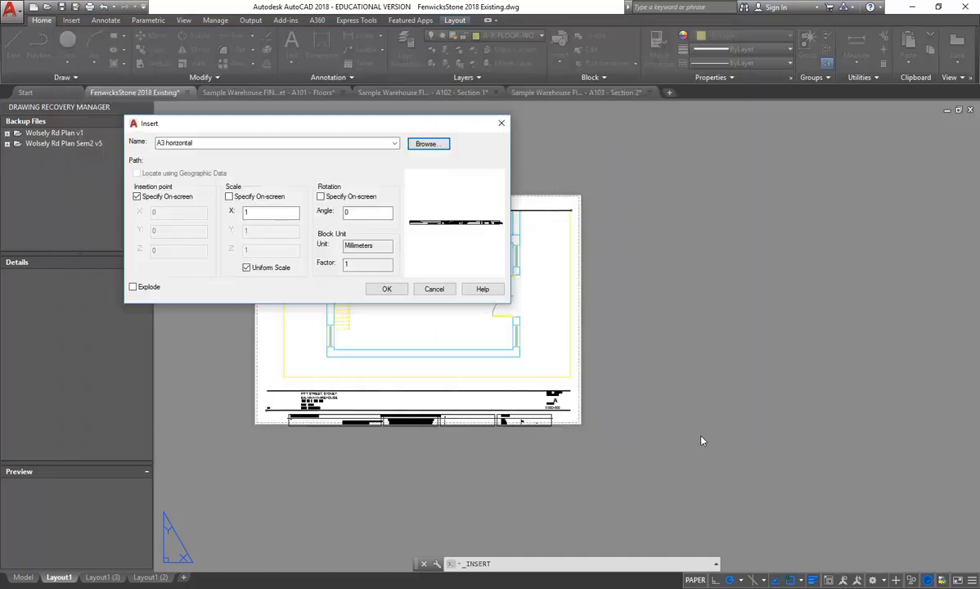
pyautogui.click(449, 291)
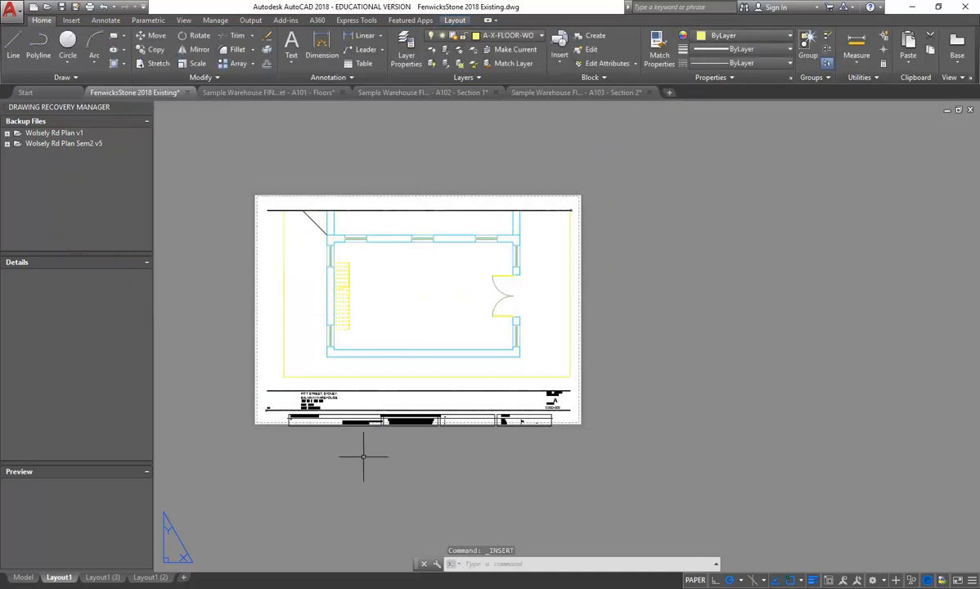
# - Check the A3 horizontal block's layer against the full layer list, and deselect the block
pyautogui.click(360, 422)
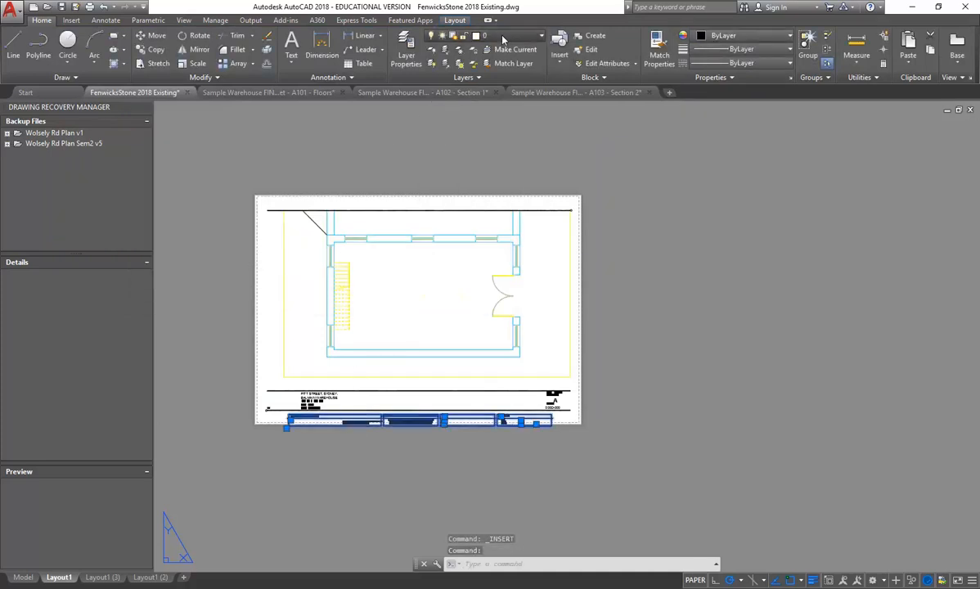
pyautogui.click(504, 37)
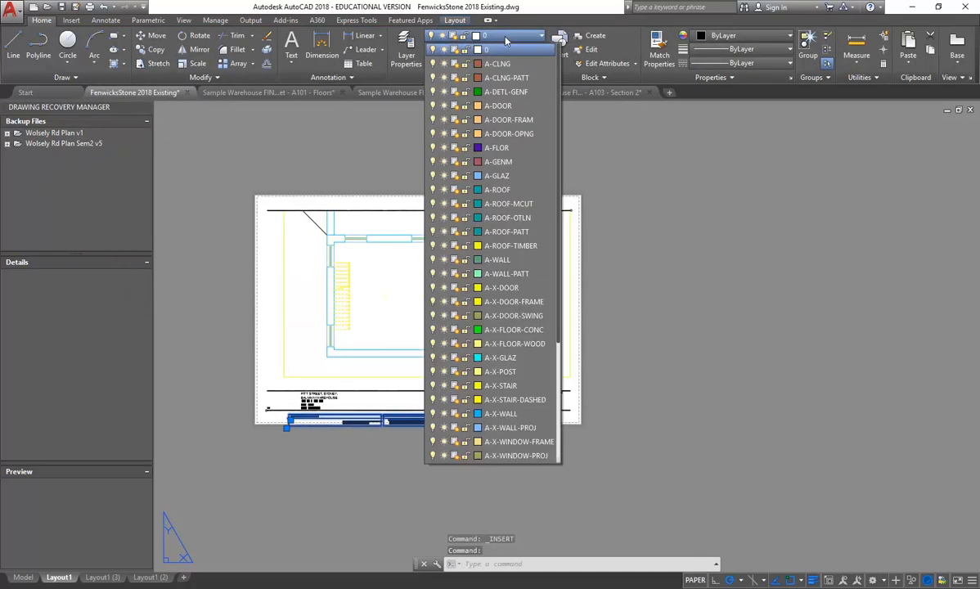
pyautogui.scroll(-4, 502, 238)
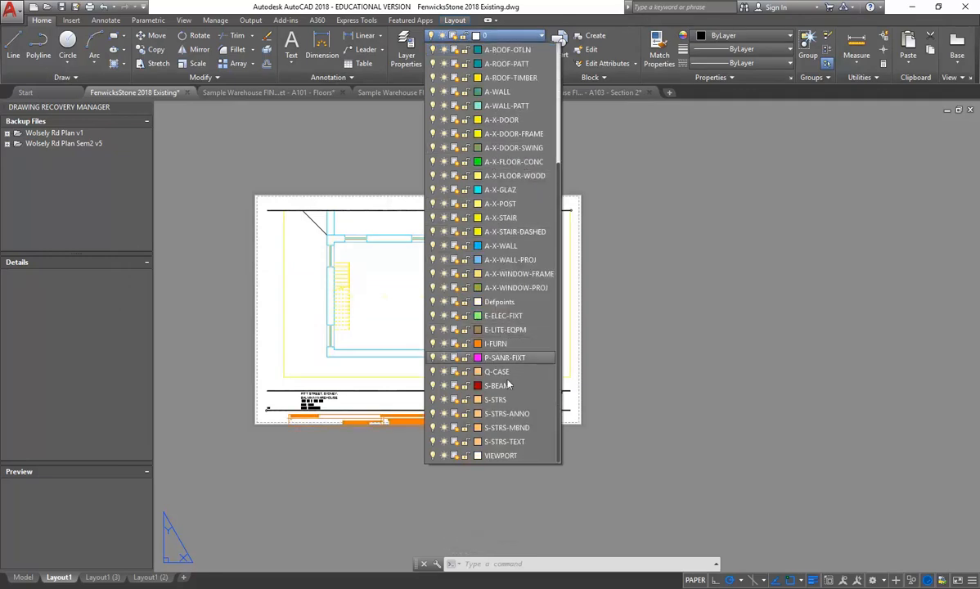
pyautogui.scroll(4, 520, 237)
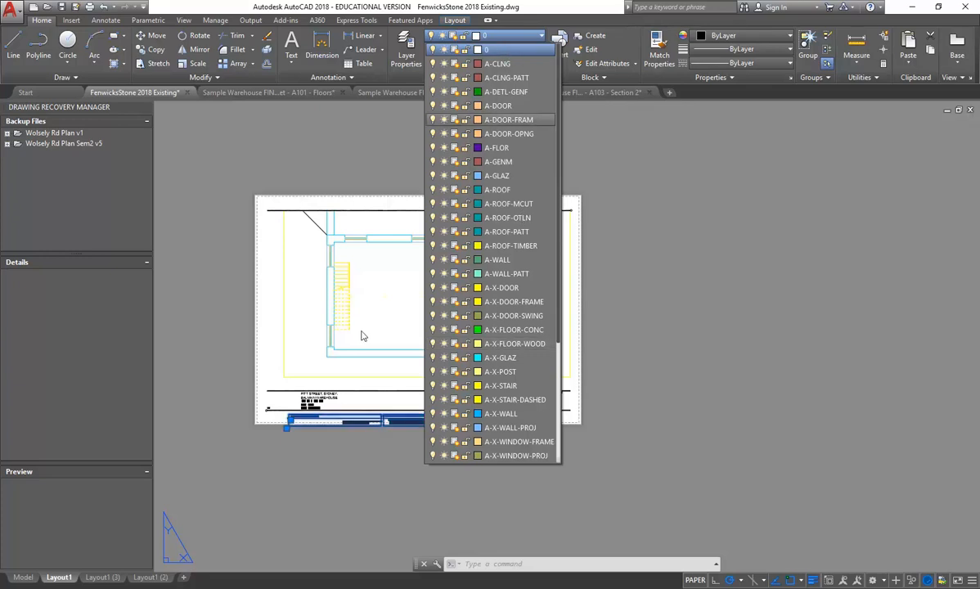
pyautogui.click(487, 57)
pyautogui.press('Escape')
pyautogui.press('Escape')
pyautogui.scroll(2, 306, 461)
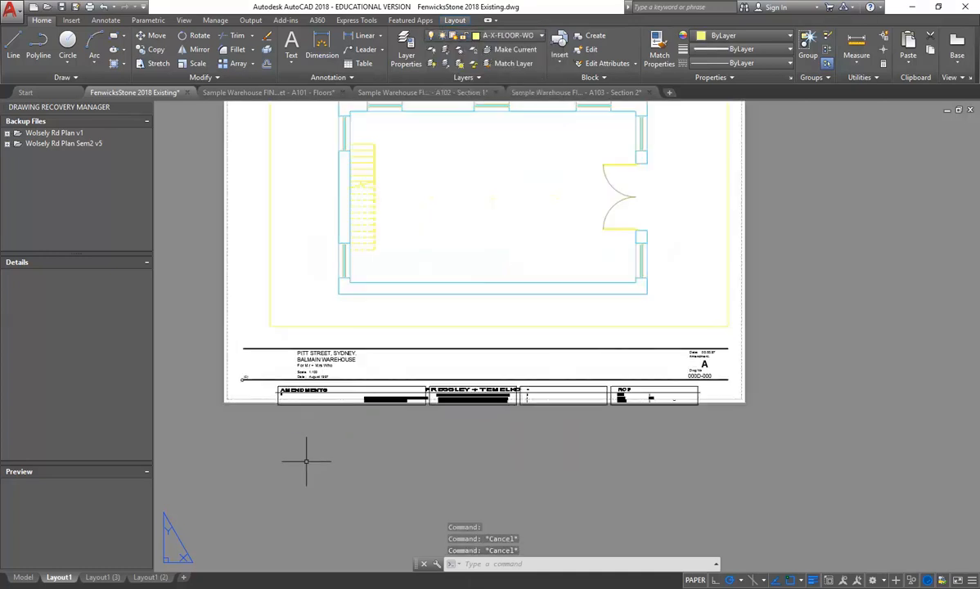
pyautogui.scroll(2, 319, 400)
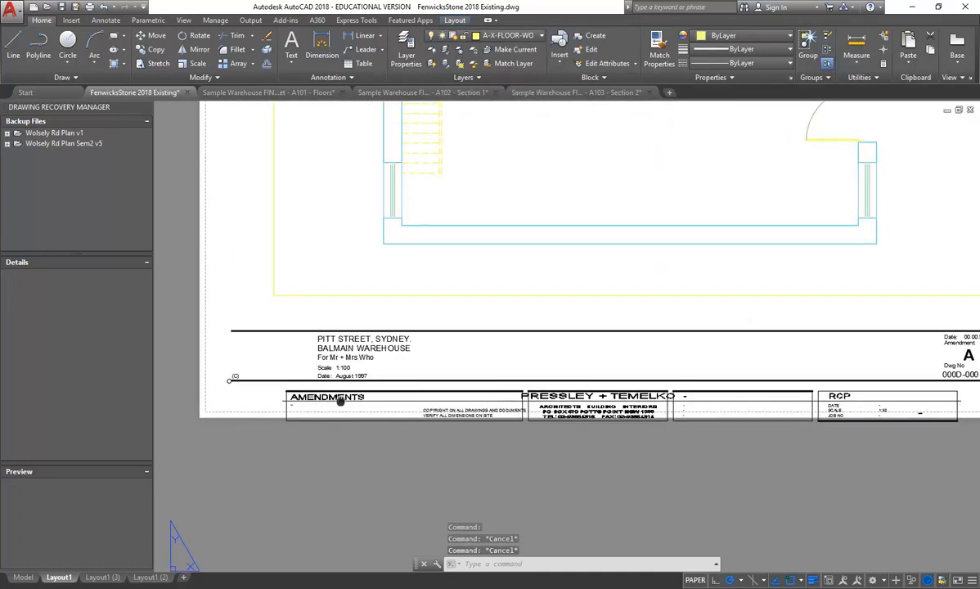
pyautogui.scroll(2, 352, 397)
pyautogui.scroll(-2, 309, 380)
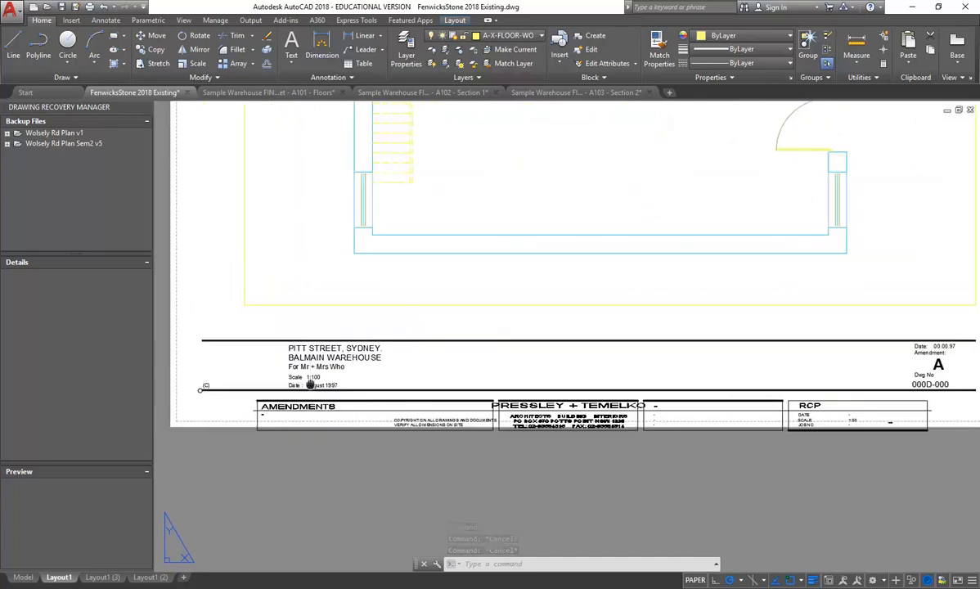
# - Compare the text and layout of the upper title block with the A3 horizontal title block beneath it on Layout1
pyautogui.moveTo(309, 380); pyautogui.dragTo(339, 384, button='middle')
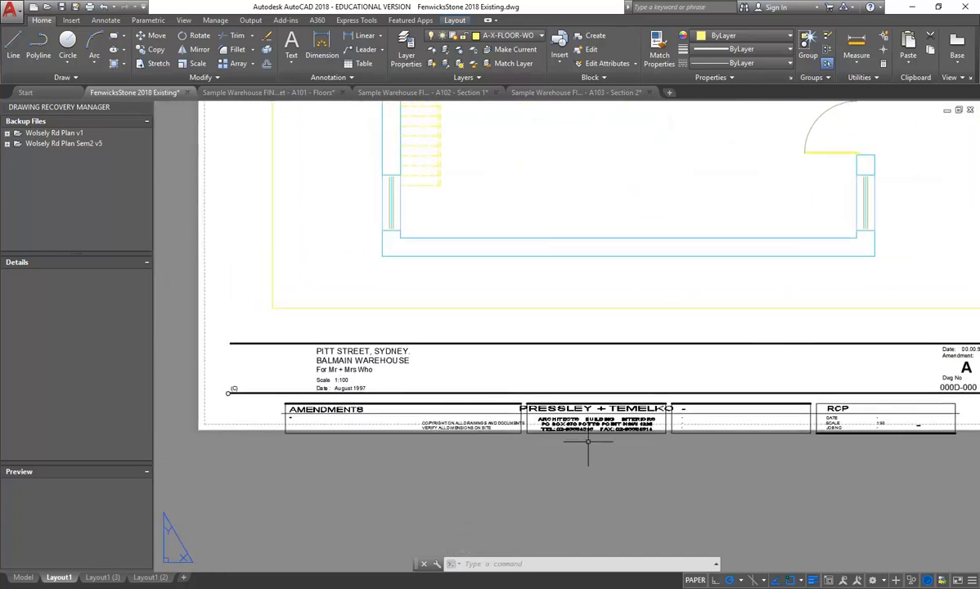
pyautogui.moveTo(393, 382); pyautogui.dragTo(381, 377, button='middle')
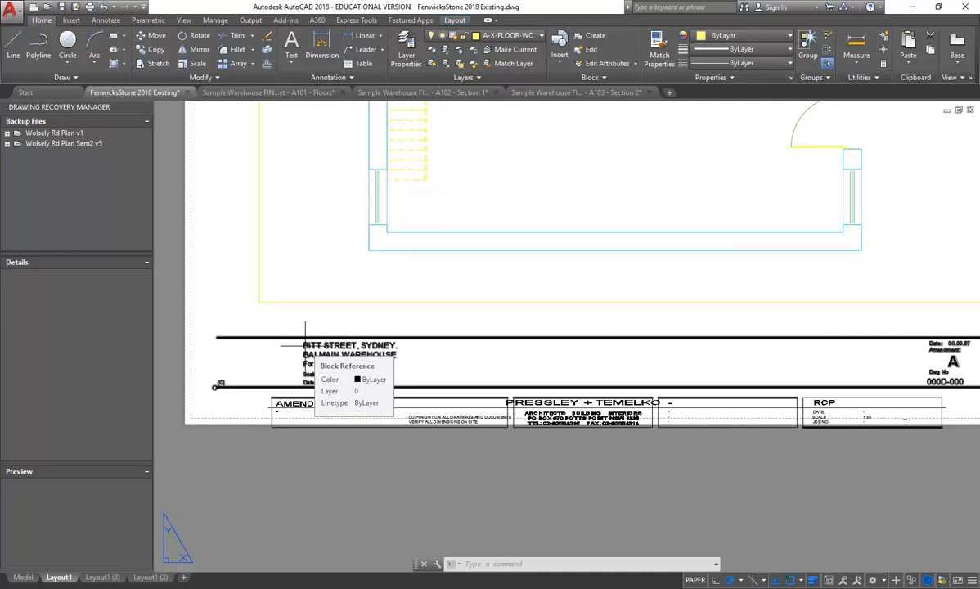
pyautogui.scroll(-3, 304, 344)
pyautogui.scroll(3, 319, 350)
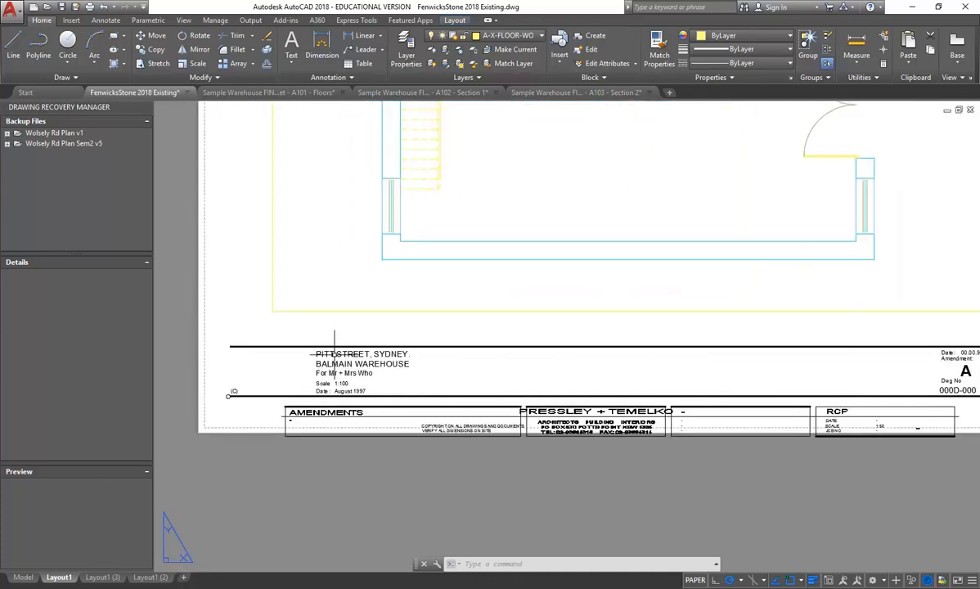
pyautogui.scroll(3, 334, 353)
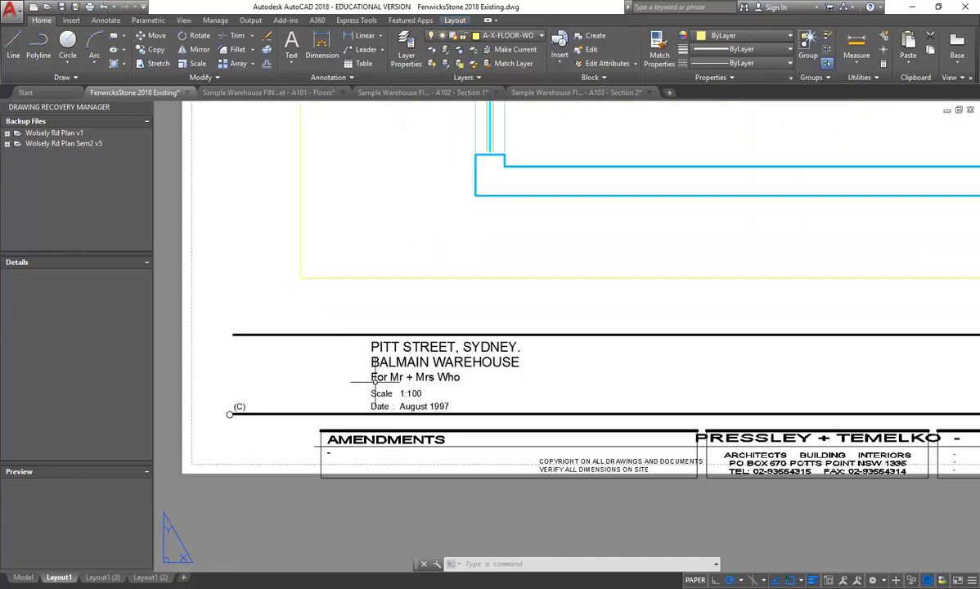
pyautogui.scroll(-1, 311, 327)
pyautogui.scroll(1, 367, 363)
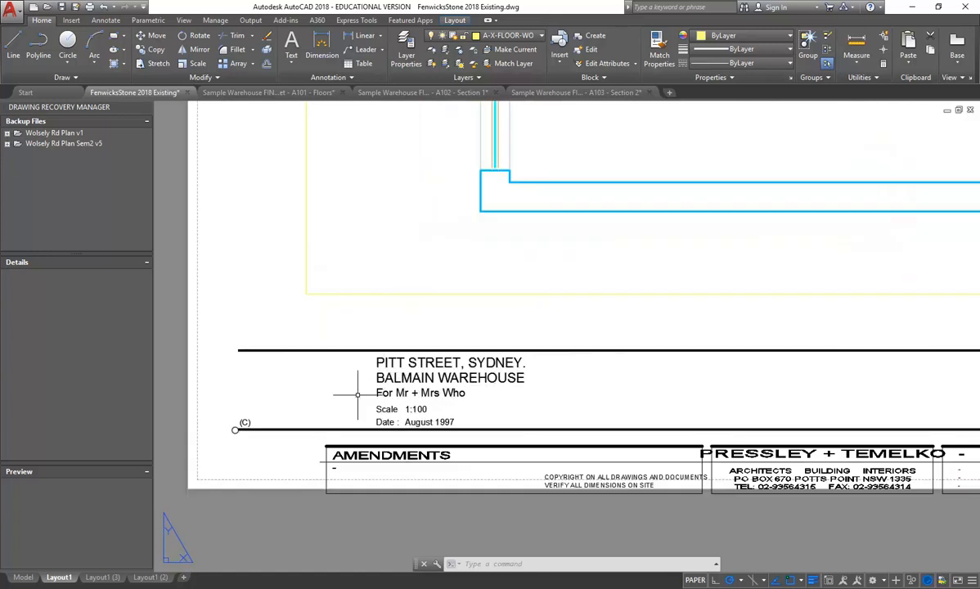
pyautogui.scroll(-1, 311, 376)
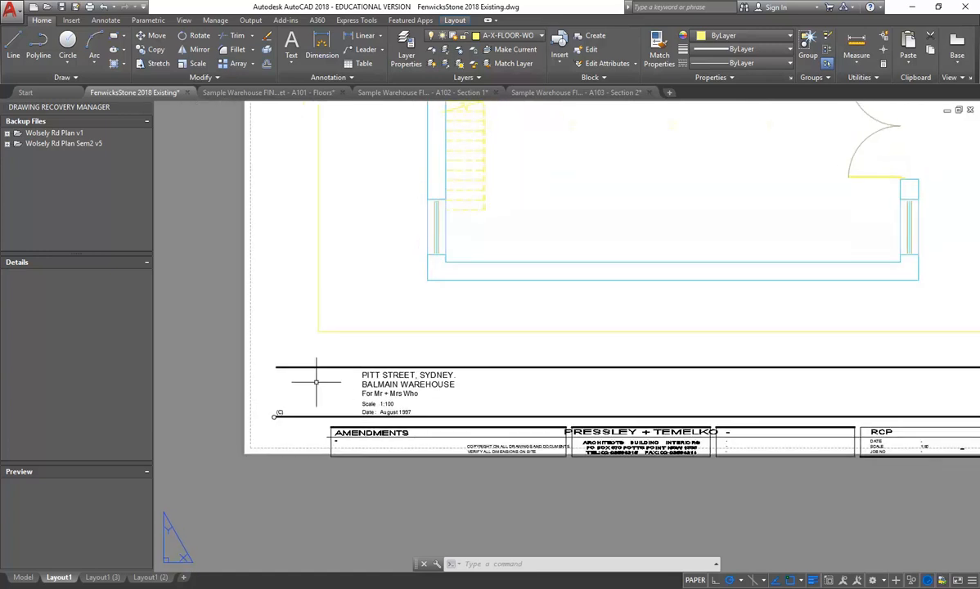
pyautogui.scroll(-2, 316, 381)
pyautogui.moveTo(319, 336); pyautogui.dragTo(309, 413, button='middle')
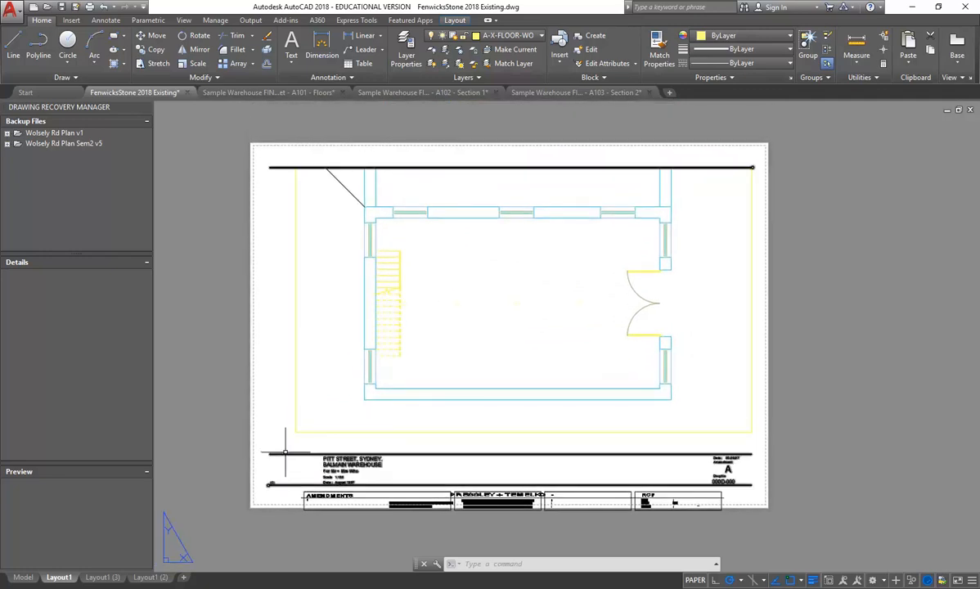
# - Review the amendment and project address attributes of the upper Choo_TB_A3 title block, and close the attribute editor
pyautogui.click(341, 454)
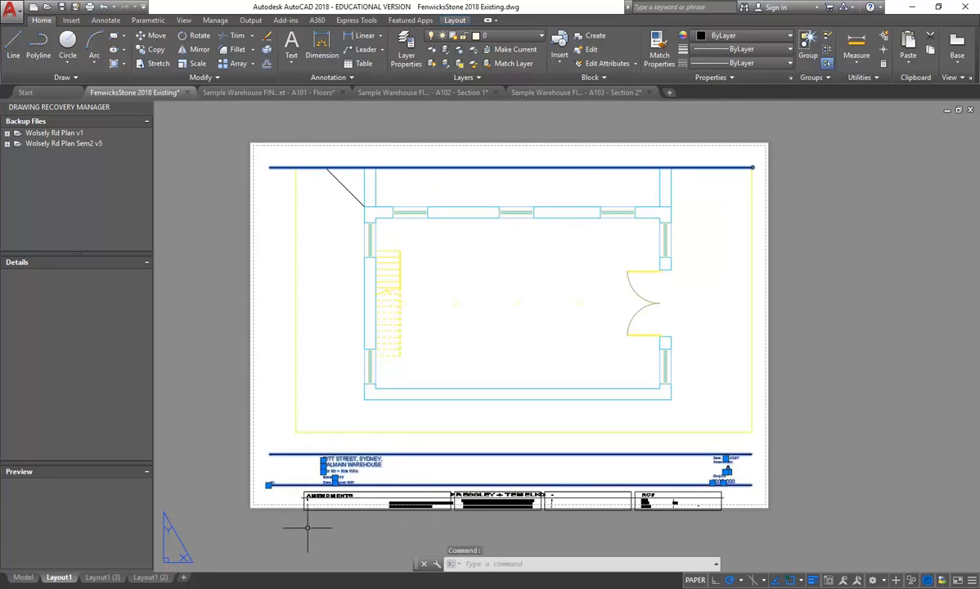
pyautogui.scroll(3, 308, 528)
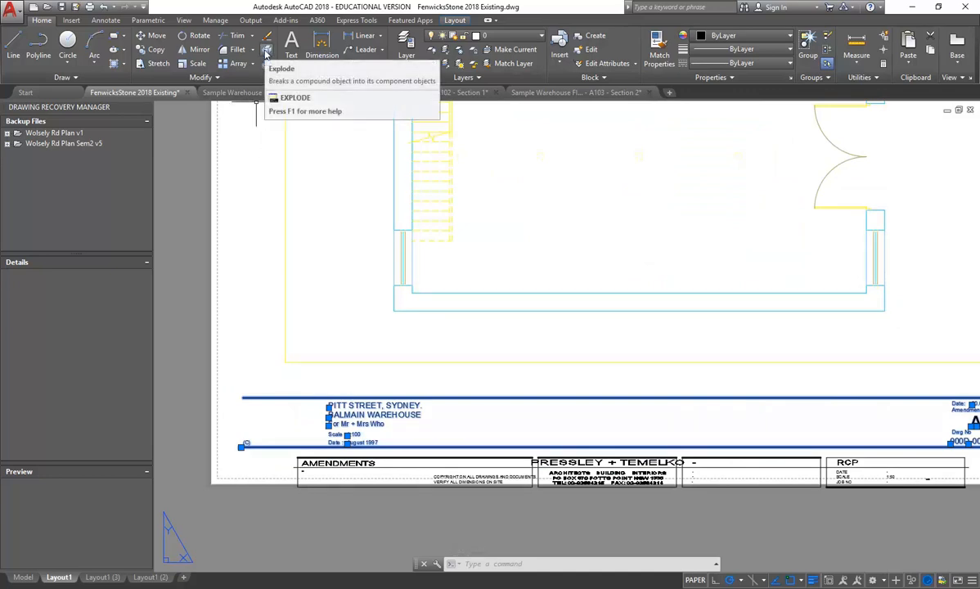
pyautogui.scroll(4, 295, 433)
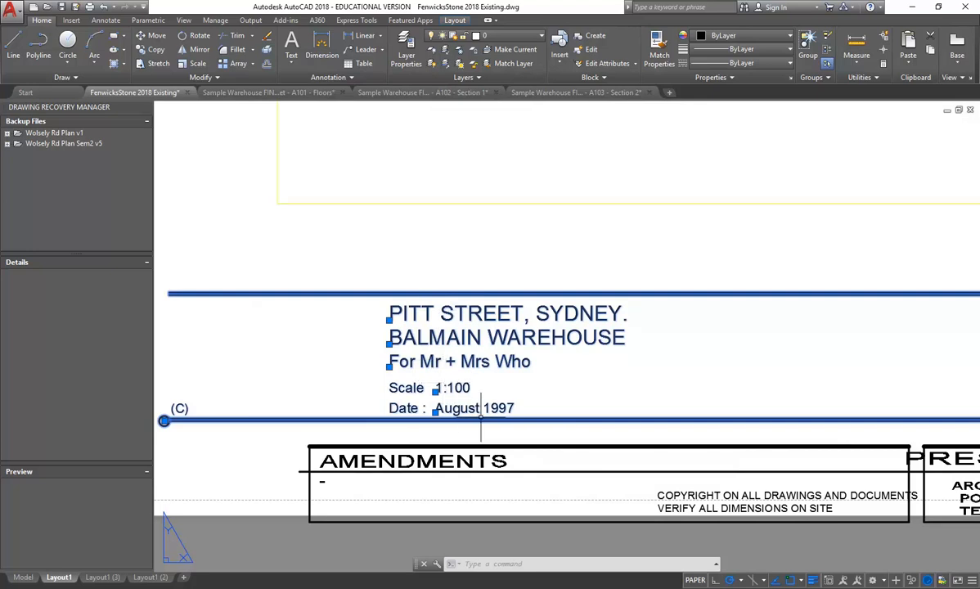
pyautogui.doubleClick(472, 339)
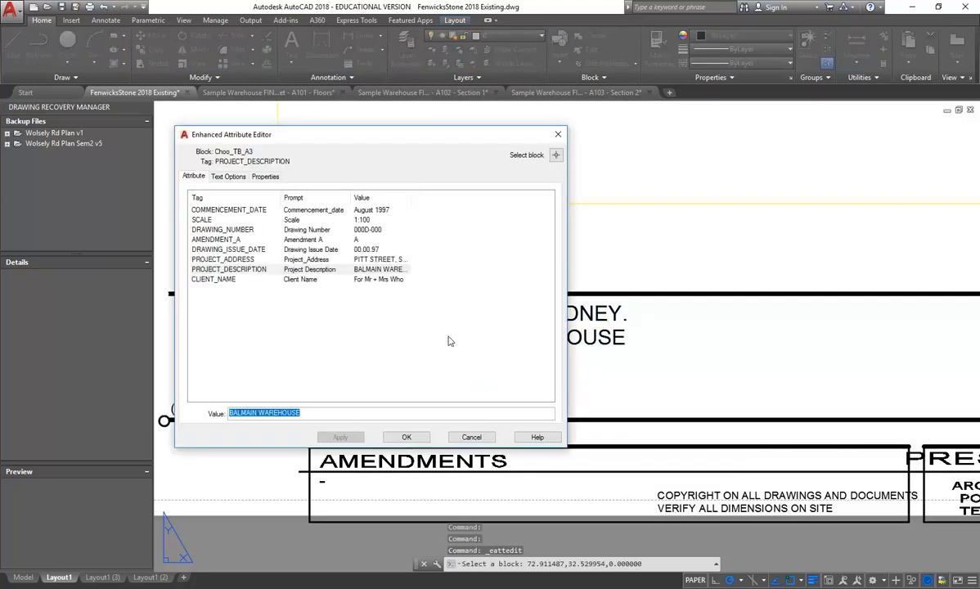
pyautogui.click(219, 256)
pyautogui.click(212, 245)
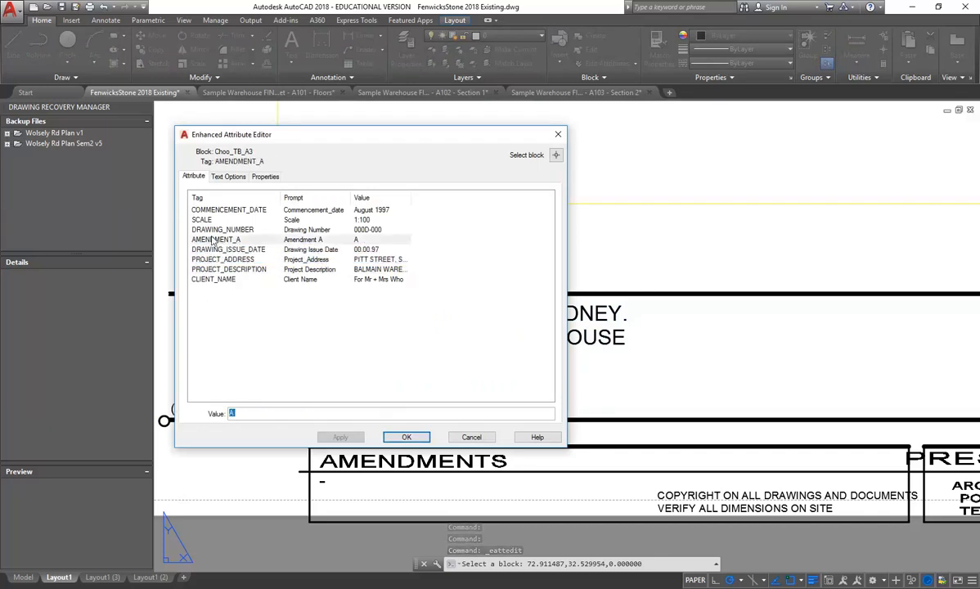
pyautogui.click(203, 259)
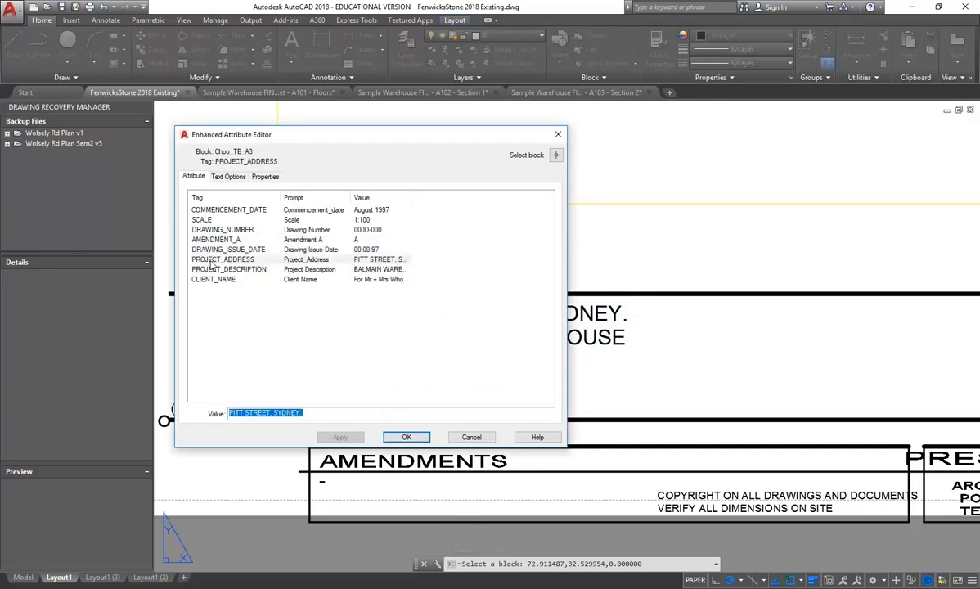
pyautogui.click(406, 437)
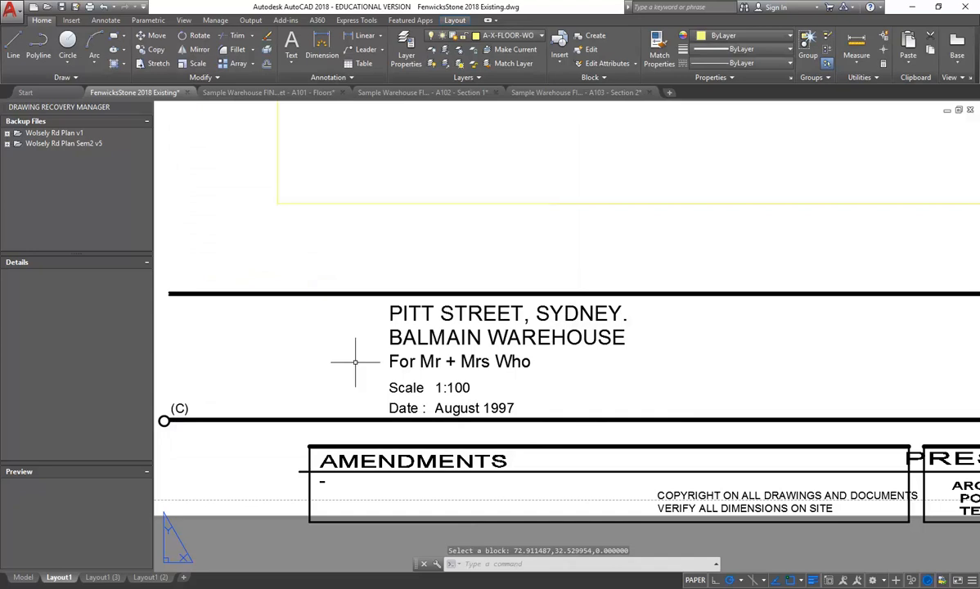
# - Try exploding the Choo_TB_A3 title block, and undo the explode
pyautogui.click(400, 336)
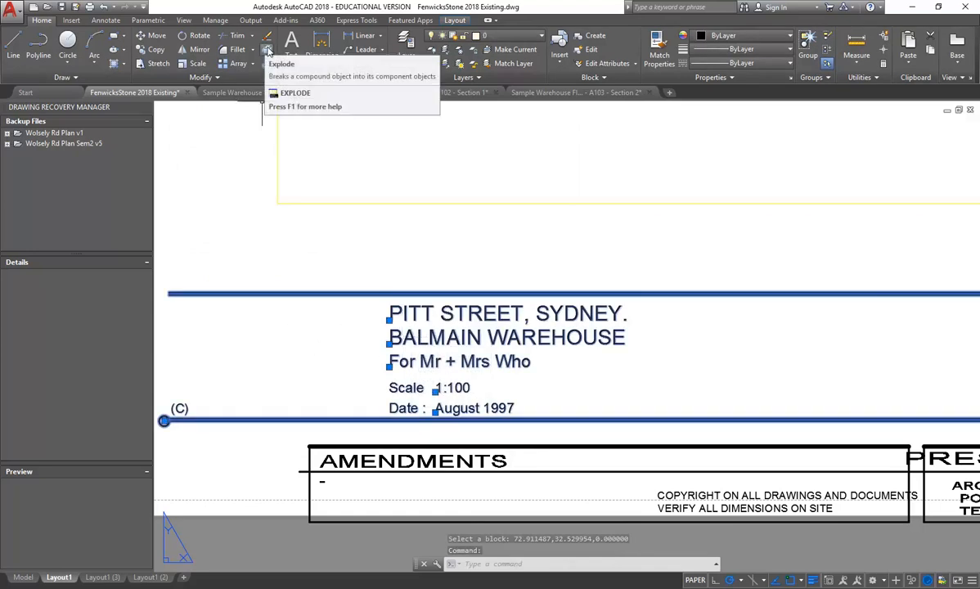
pyautogui.click(268, 51)
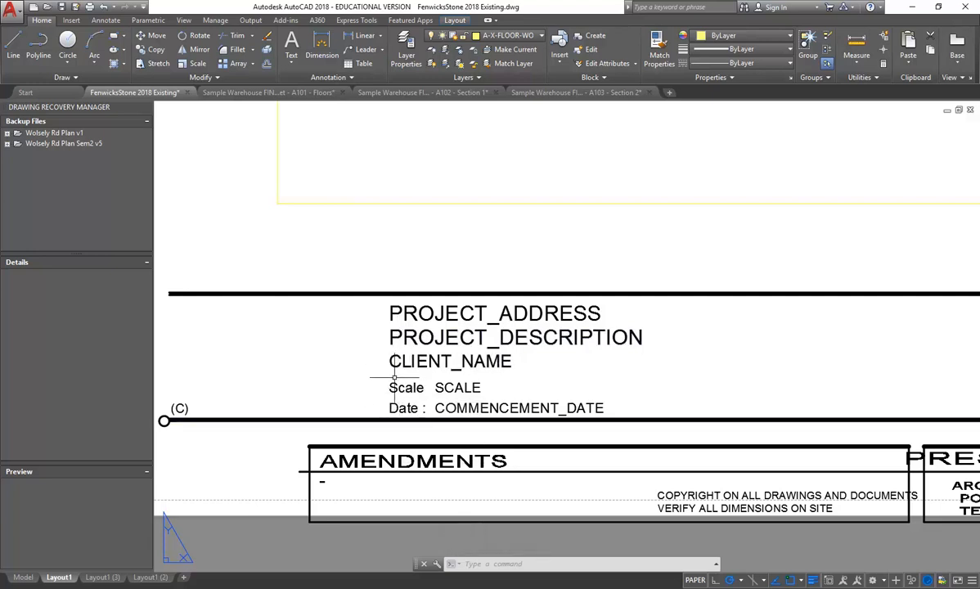
pyautogui.click(103, 8)
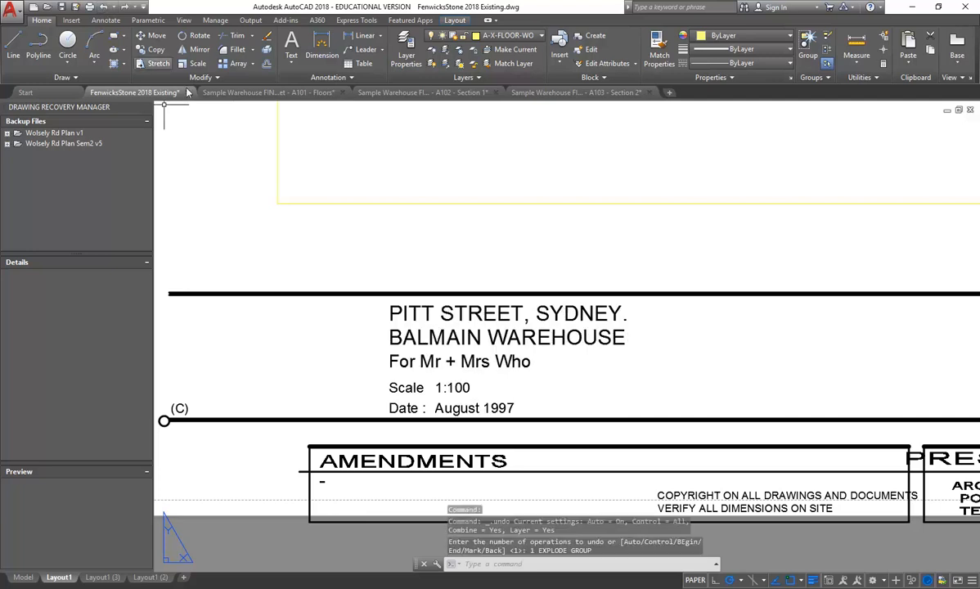
# - Explode the Choo_TB_A3 title block into its component objects
pyautogui.moveTo(324, 243); pyautogui.dragTo(339, 272, button='middle')
pyautogui.scroll(-2, 342, 272)
pyautogui.scroll(3, 405, 284)
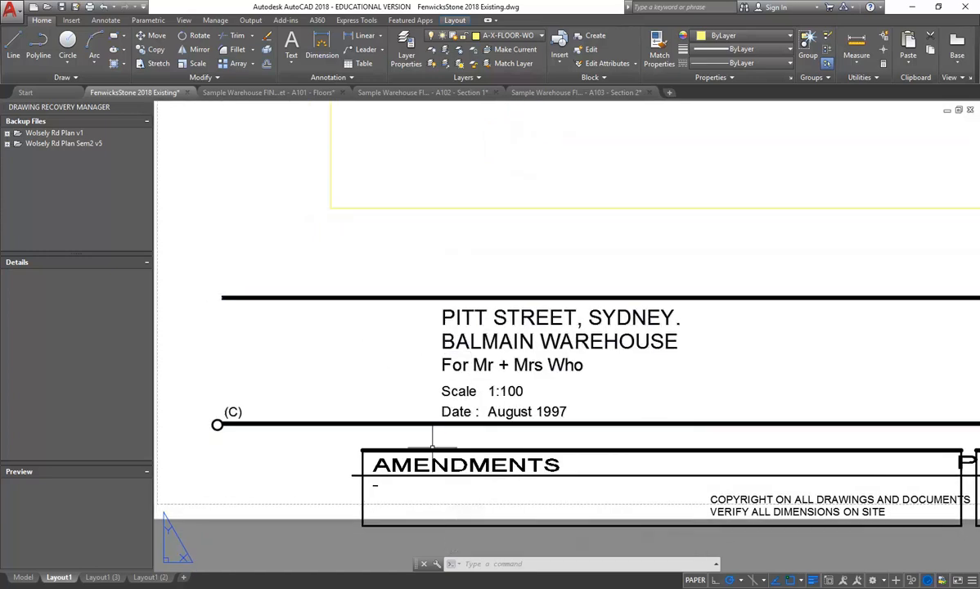
pyautogui.click(460, 353)
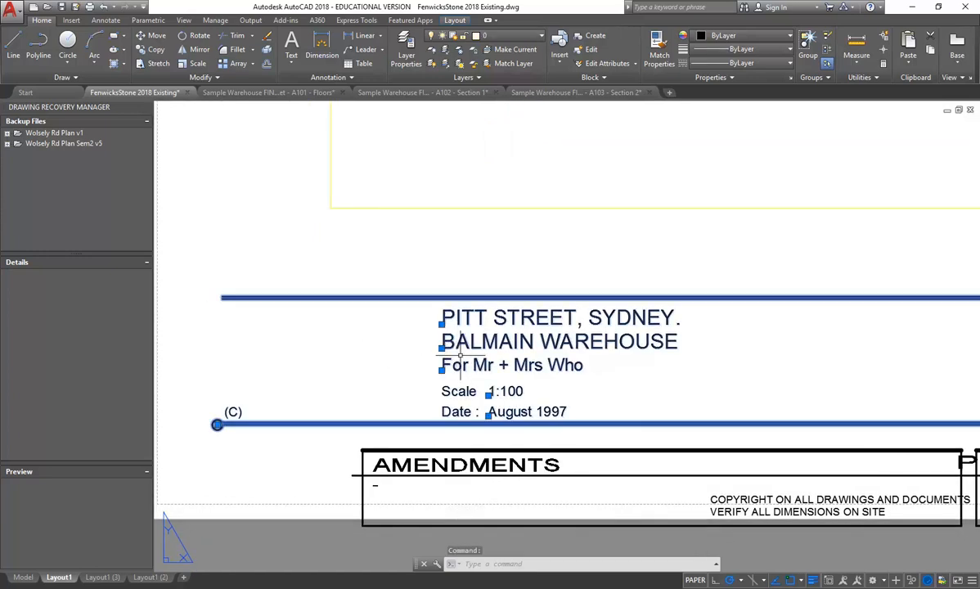
pyautogui.click(266, 51)
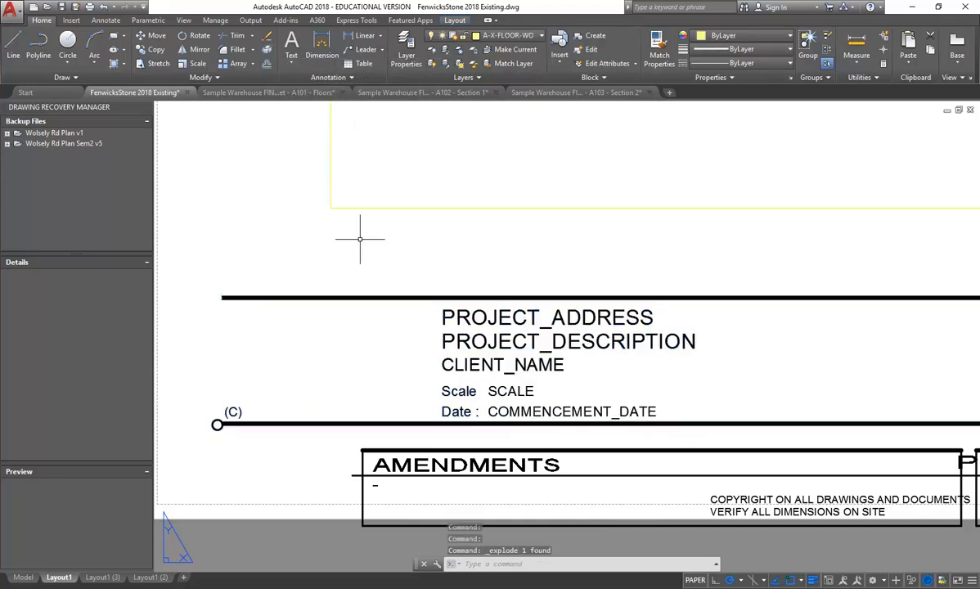
# - Examine the attribute tags for project, client, scale and date in the exploded upper title block against the whole sheet
pyautogui.scroll(2, 446, 348)
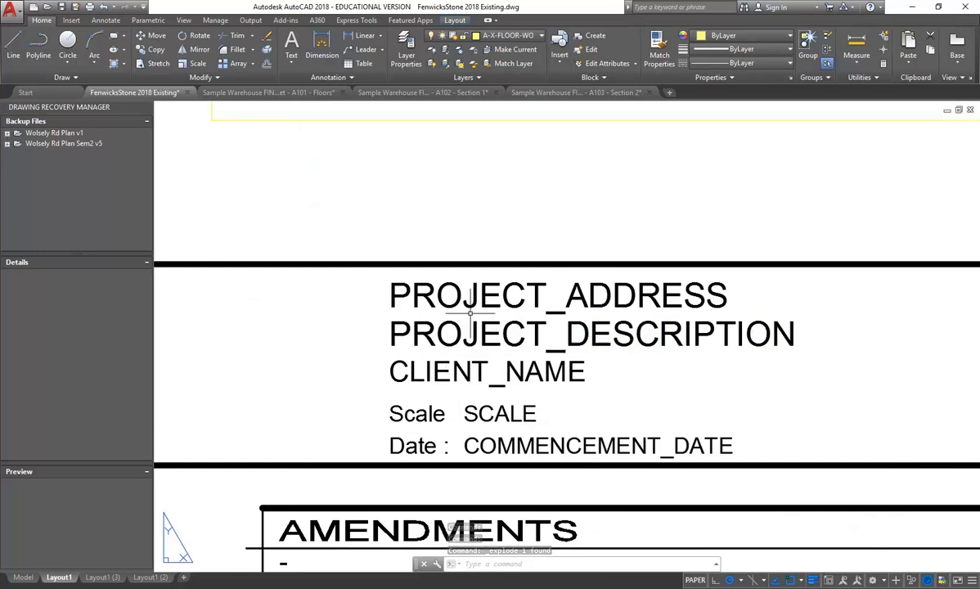
pyautogui.scroll(-3, 447, 296)
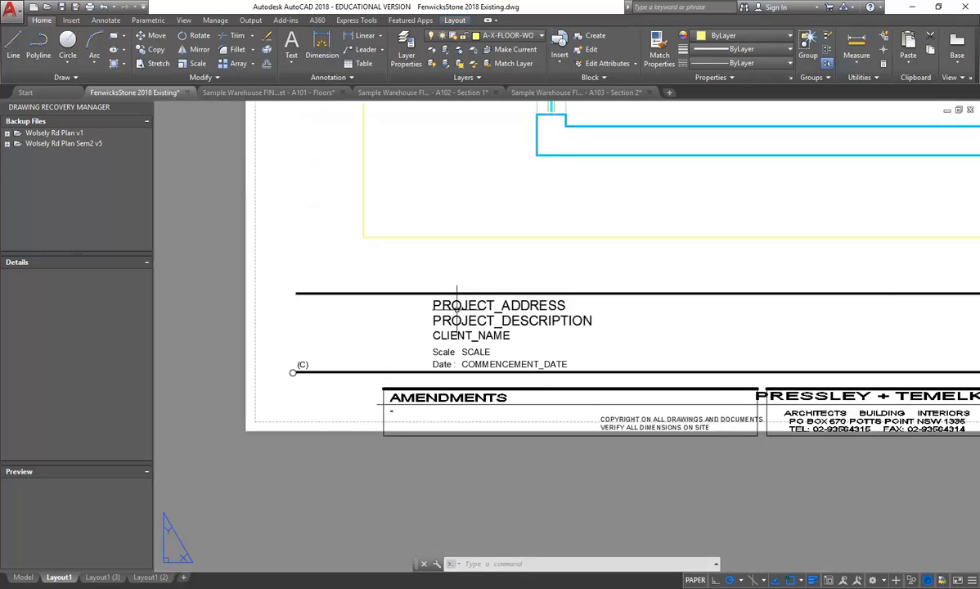
pyautogui.scroll(2, 449, 300)
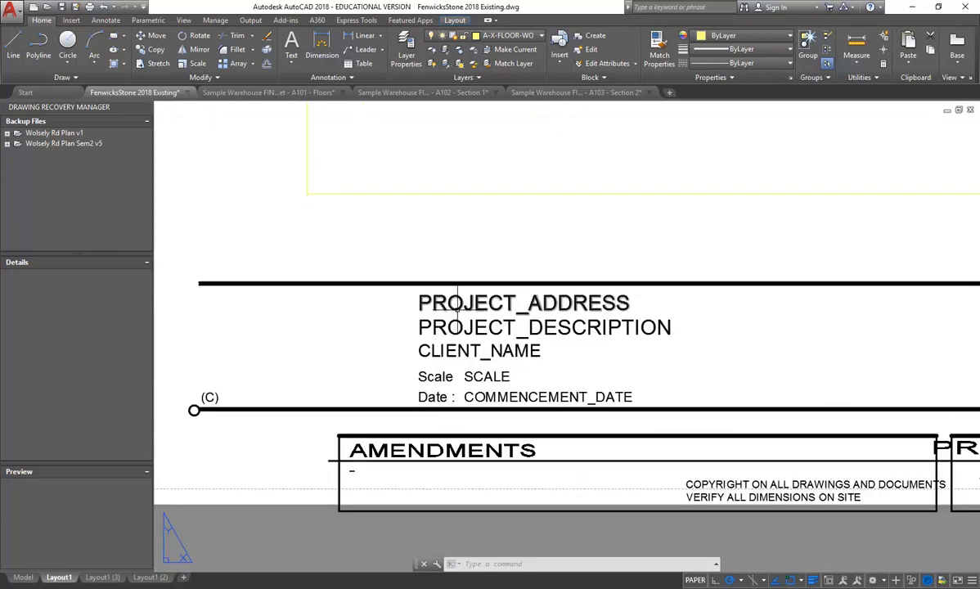
pyautogui.scroll(-3, 434, 319)
pyautogui.scroll(1, 352, 324)
pyautogui.scroll(-6, 327, 359)
pyautogui.scroll(2, 319, 378)
pyautogui.scroll(-2, 320, 379)
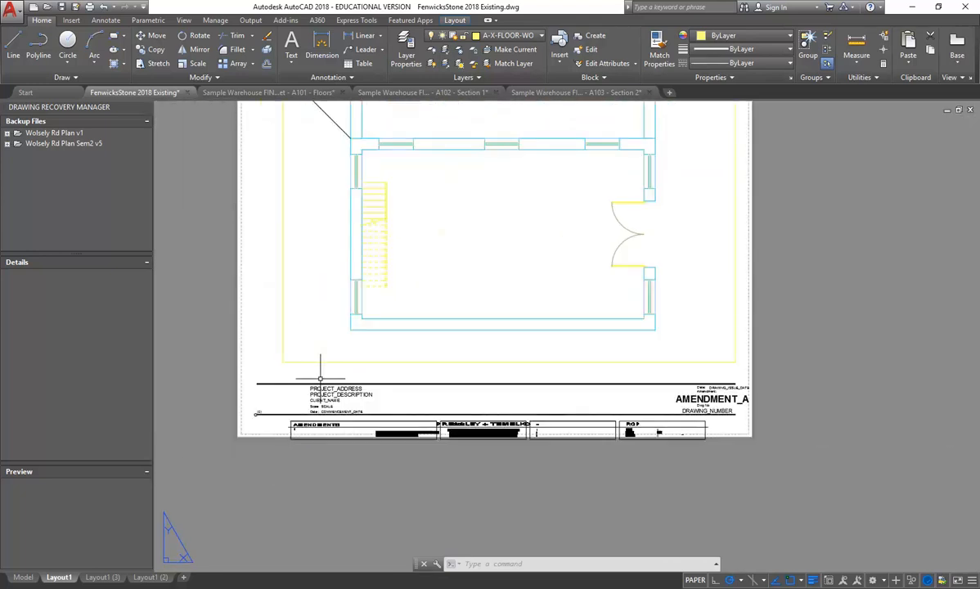
pyautogui.moveTo(324, 345); pyautogui.dragTo(315, 386, button='middle')
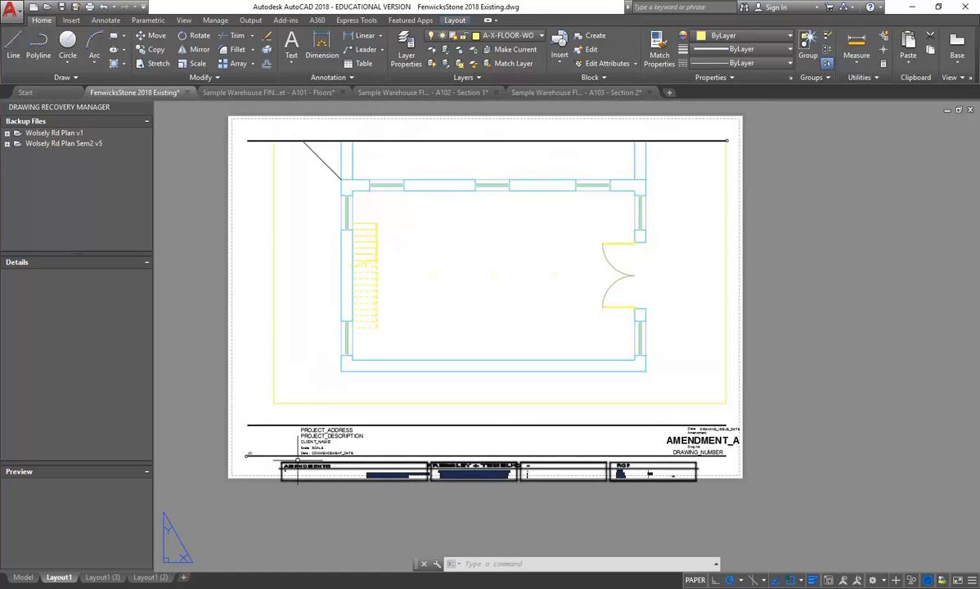
pyautogui.scroll(4, 299, 449)
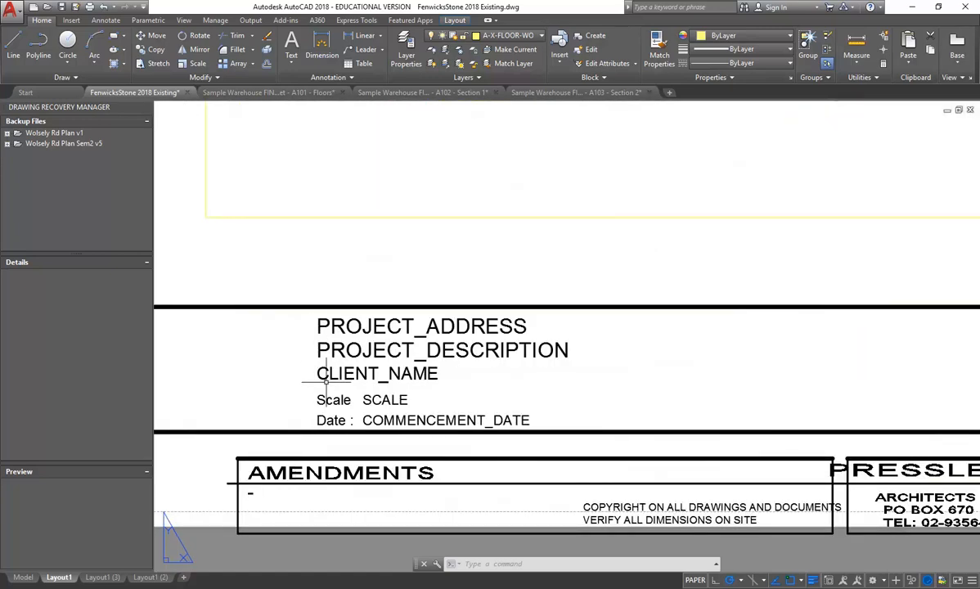
pyautogui.scroll(-5, 325, 373)
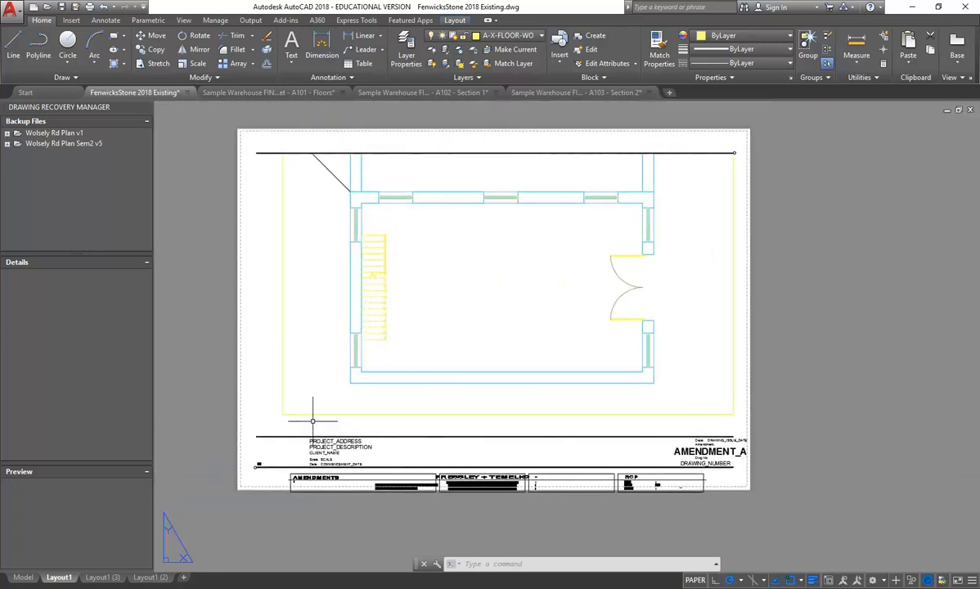
pyautogui.moveTo(313, 394); pyautogui.dragTo(315, 370, button='middle')
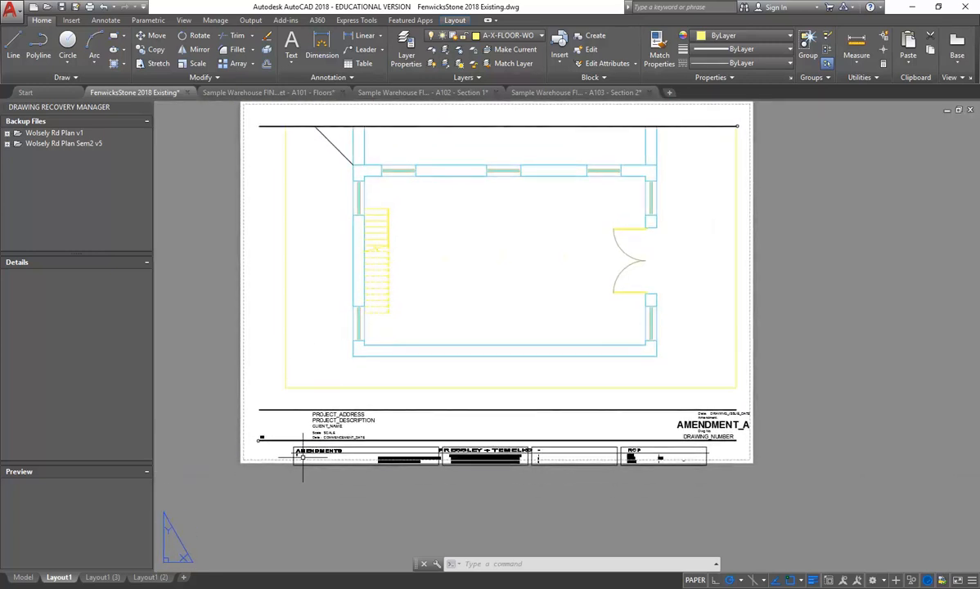
# - Explode the lower A3 horizontal title block containing the AMENDMENTS box into its component objects
pyautogui.scroll(2, 308, 462)
pyautogui.scroll(4, 339, 448)
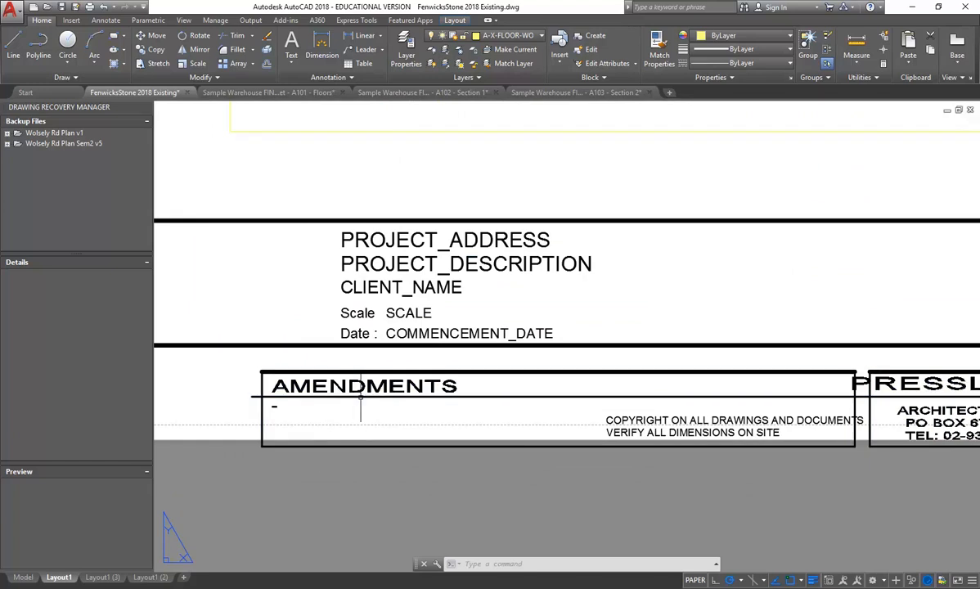
pyautogui.click(353, 434)
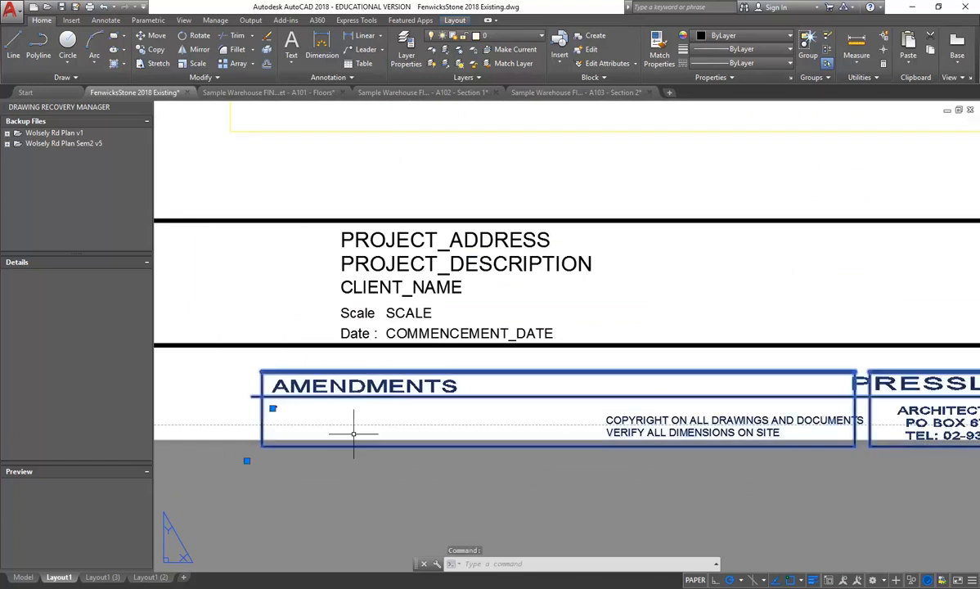
pyautogui.click(266, 52)
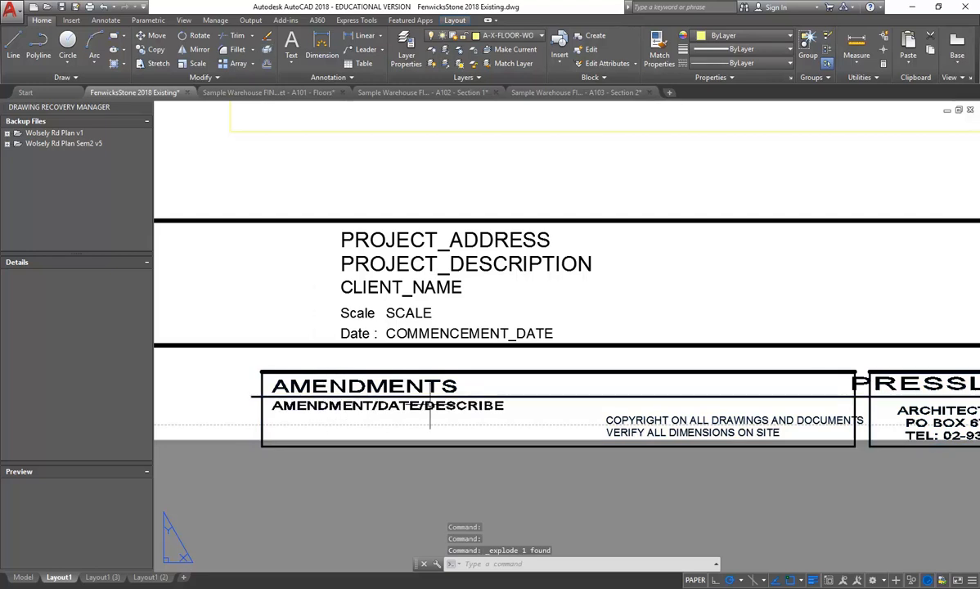
# - Inspect the attribute tags along both exploded title blocks, ending at the drawing name and drawing number area
pyautogui.scroll(-5, 430, 413)
pyautogui.moveTo(466, 465); pyautogui.dragTo(490, 463, button='middle')
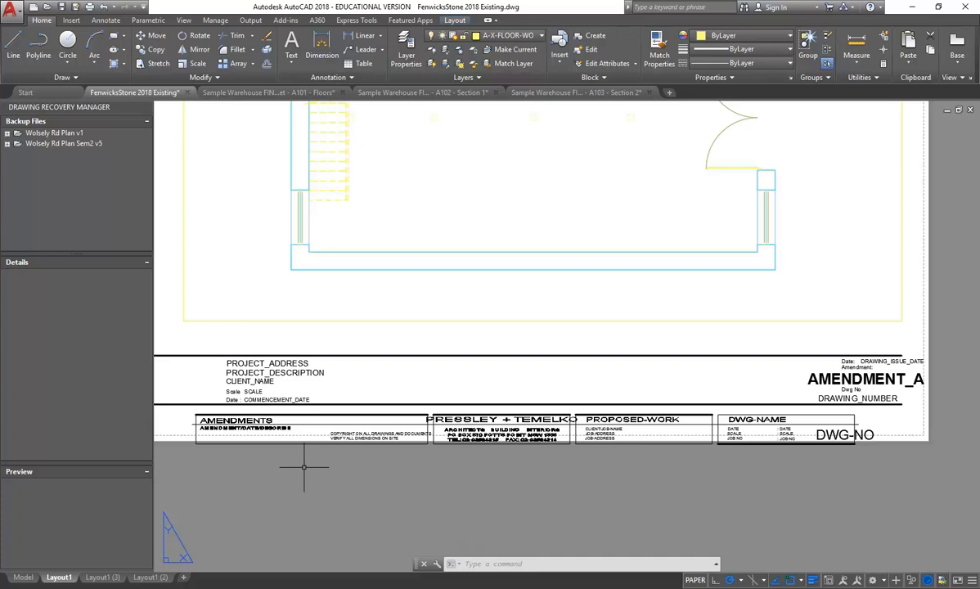
pyautogui.moveTo(249, 354); pyautogui.dragTo(309, 379, button='middle')
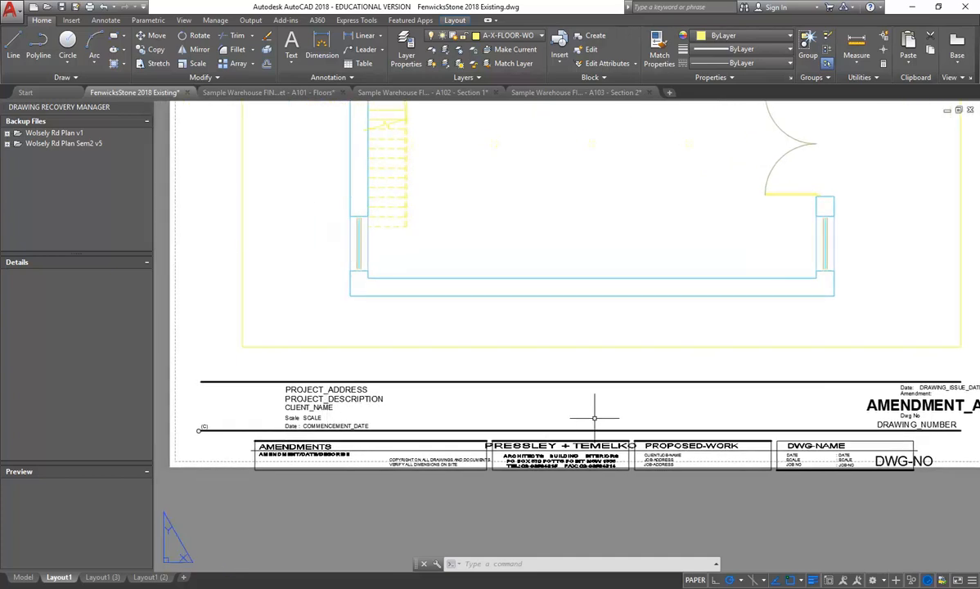
pyautogui.moveTo(591, 418); pyautogui.dragTo(343, 380, button='middle')
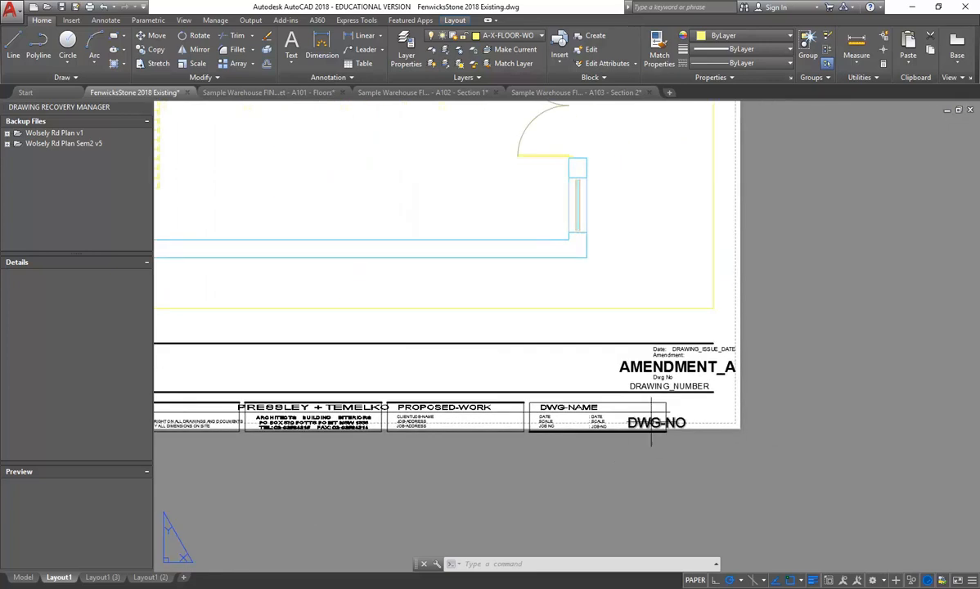
pyautogui.scroll(2, 592, 422)
pyautogui.scroll(2, 483, 424)
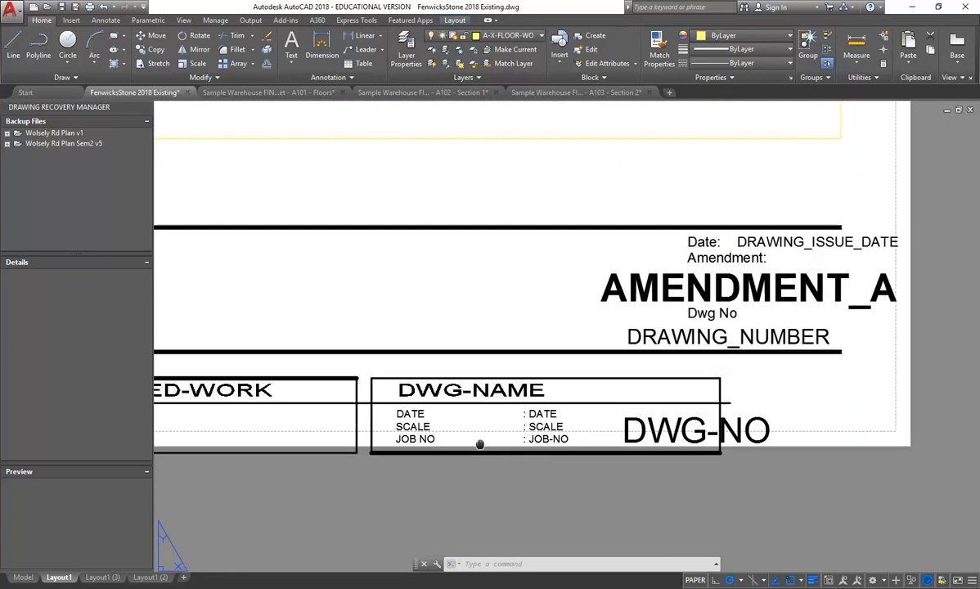
# - Display the properties of the DATE label text in the DWG-NAME box, with the Properties palette placed beside the title block
pyautogui.scroll(2, 382, 356)
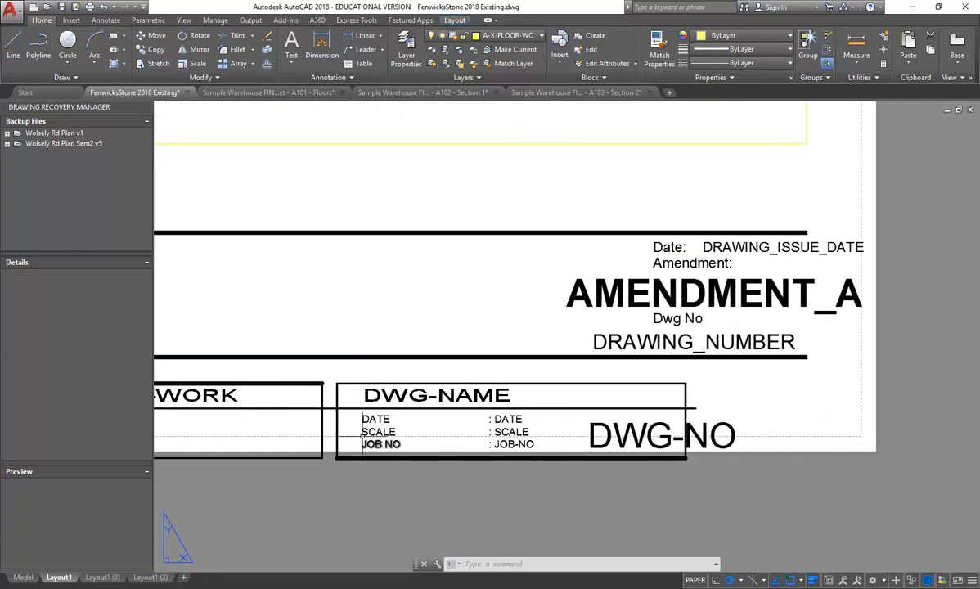
pyautogui.scroll(2, 364, 433)
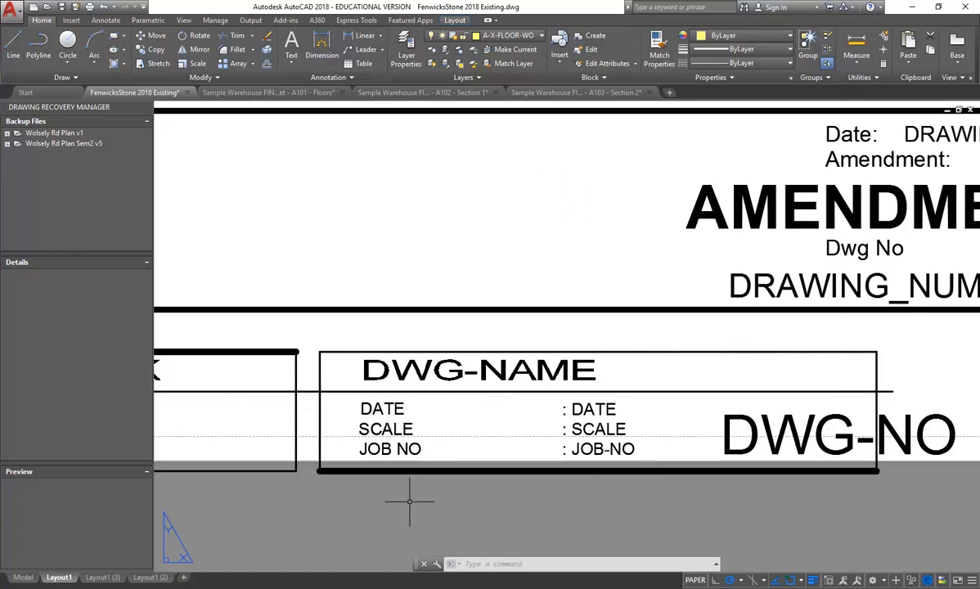
pyautogui.scroll(2, 409, 501)
pyautogui.scroll(-2, 446, 381)
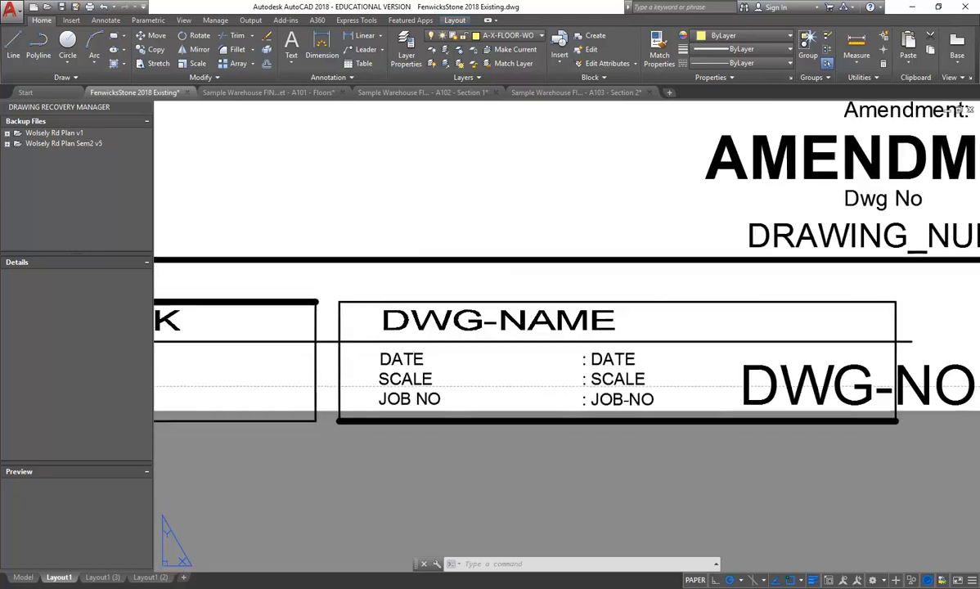
pyautogui.click(400, 371)
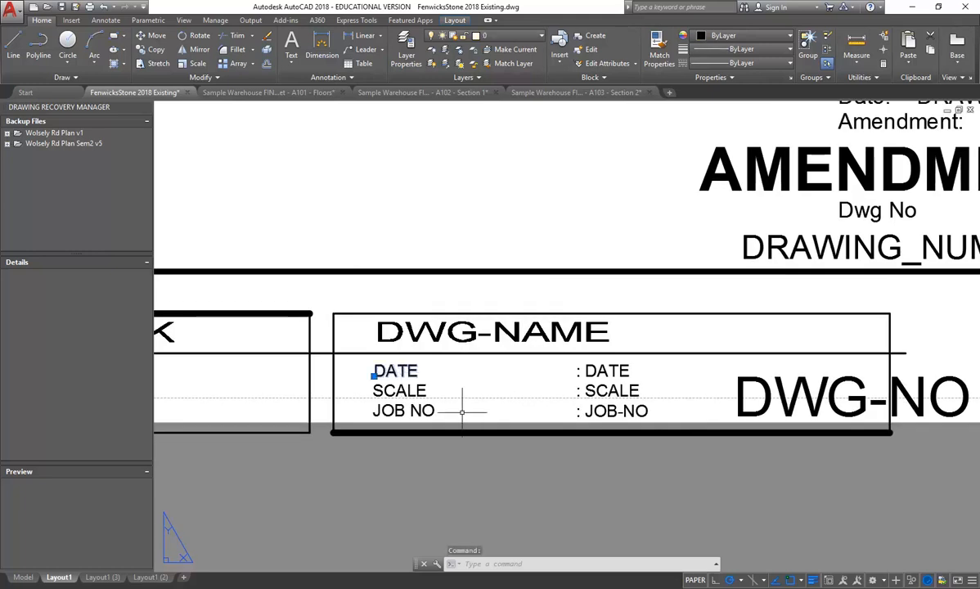
pyautogui.rightClick(406, 365)
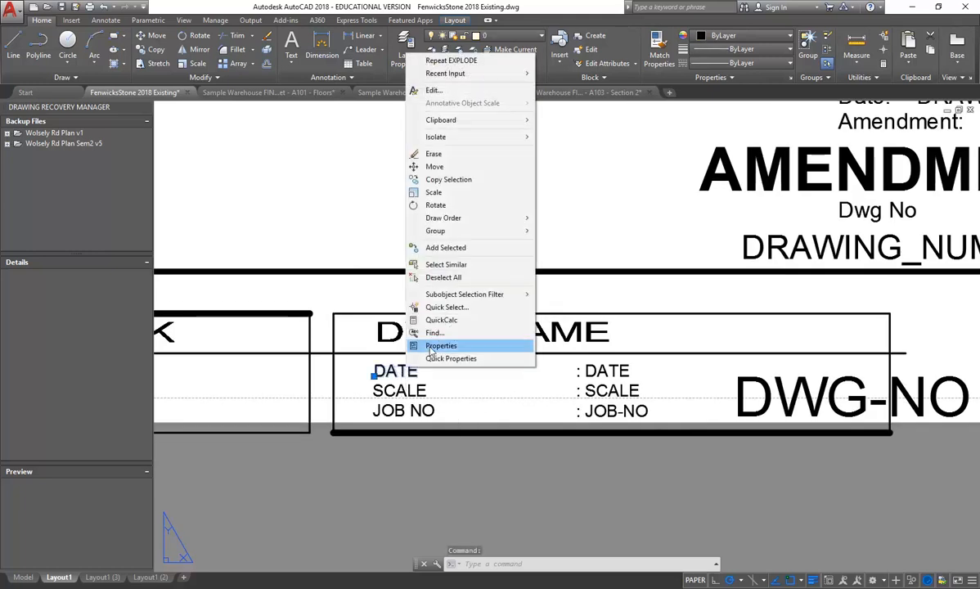
pyautogui.click(431, 346)
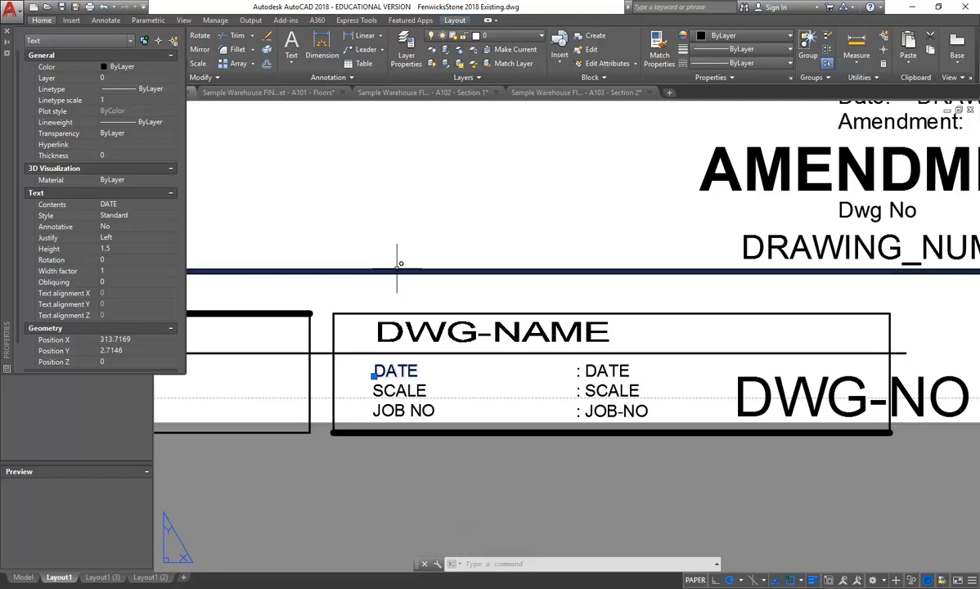
pyautogui.moveTo(6, 94)
pyautogui.mouseDown()
pyautogui.moveTo(134, 158)
pyautogui.moveTo(181, 198)
pyautogui.mouseUp()
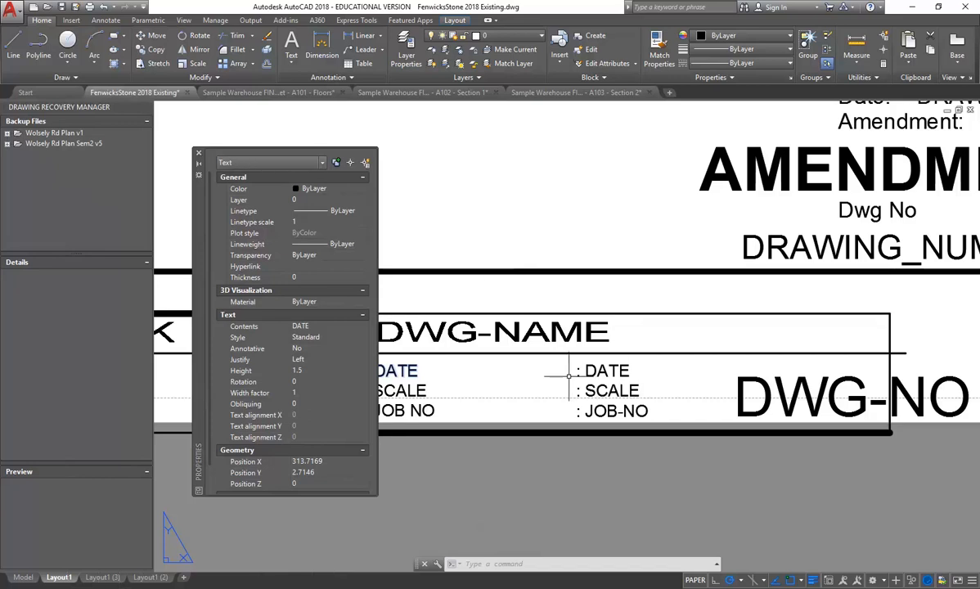
pyautogui.press('Escape')
pyautogui.press('Escape')
# - Inspect the properties of the : DATE attribute definition next to the DATE label, including its tag, prompt and value
pyautogui.moveTo(580, 383); pyautogui.dragTo(676, 389, button='middle')
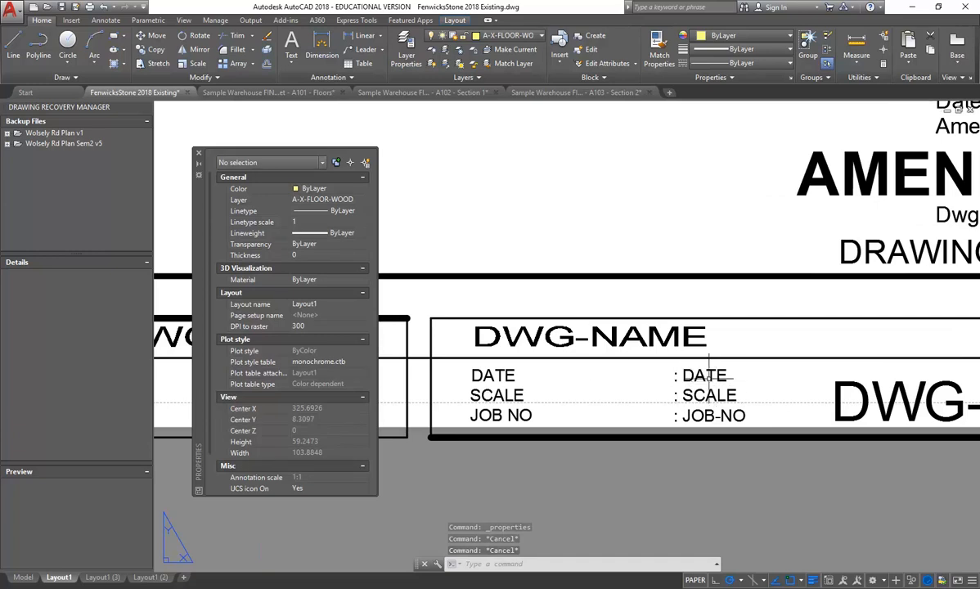
pyautogui.click(705, 372)
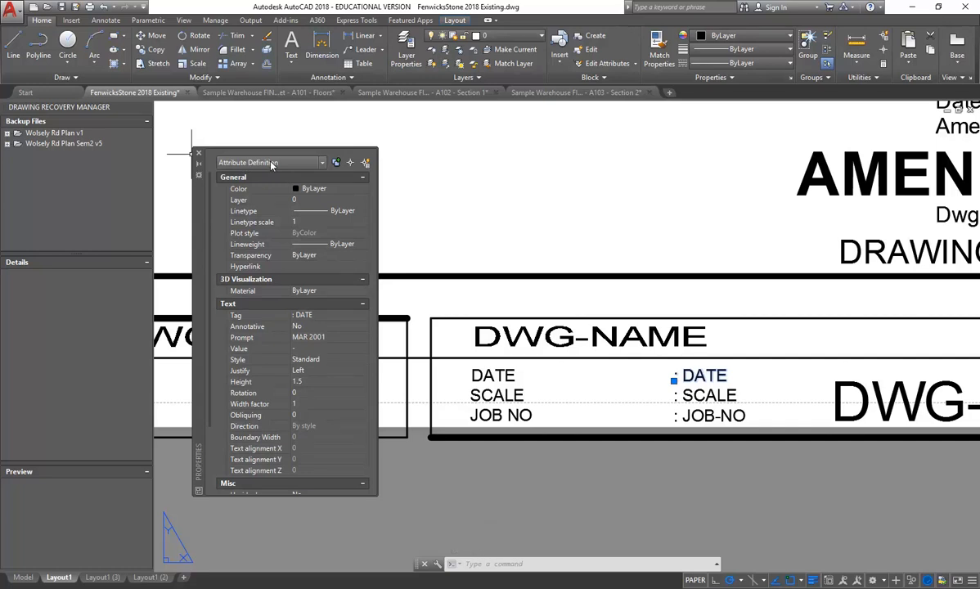
pyautogui.press('Escape')
pyautogui.press('Escape')
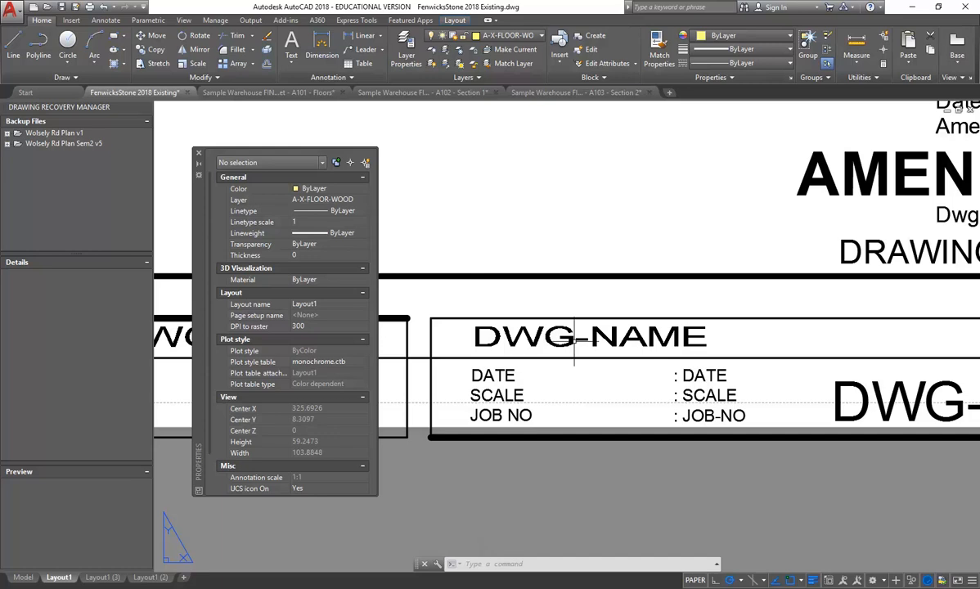
# - Compare the properties of the plain DATE label text with those of the : DATE attribute definition at closer range
pyautogui.scroll(2, 622, 397)
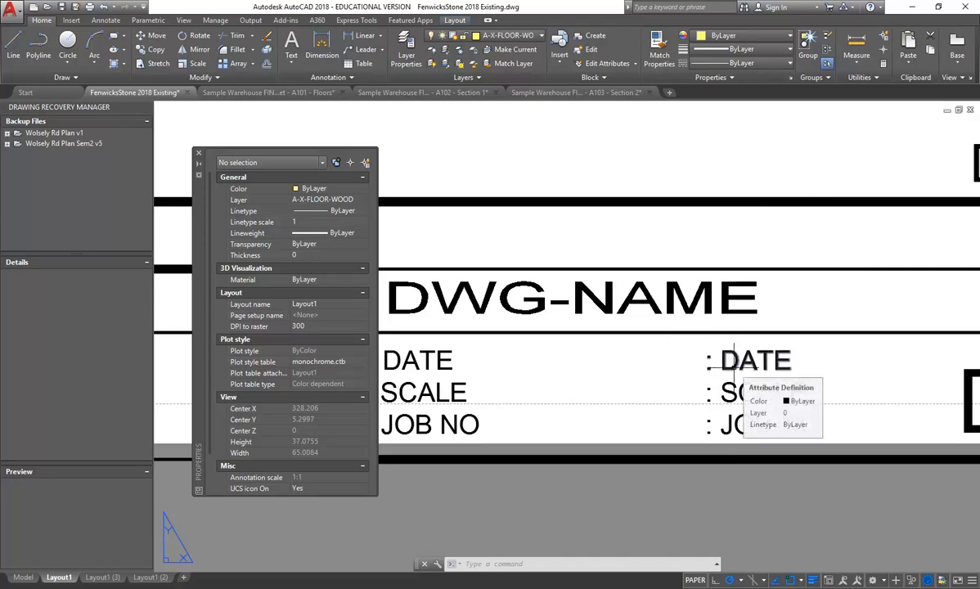
pyautogui.moveTo(562, 363); pyautogui.dragTo(606, 365, button='middle')
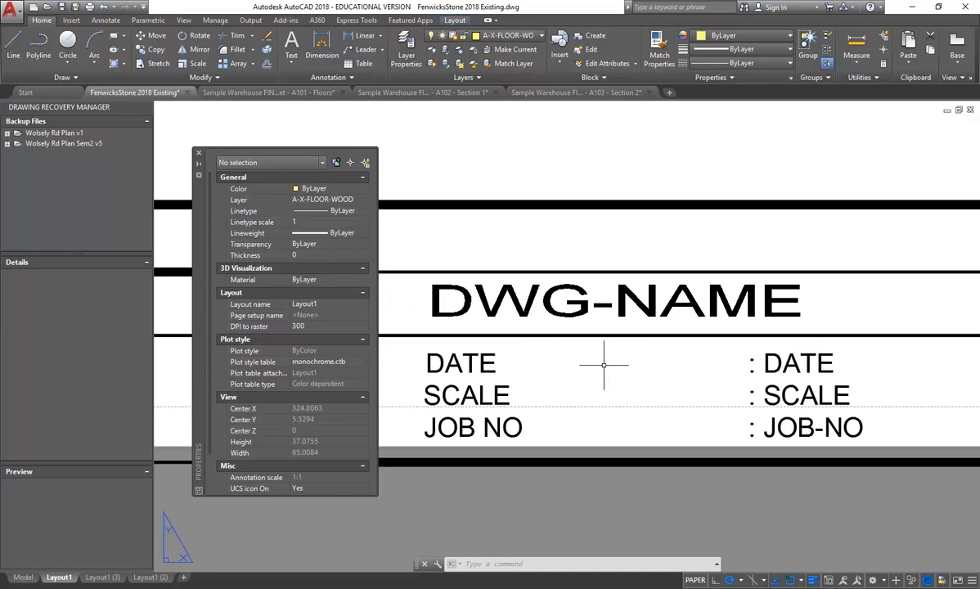
pyautogui.click(495, 363)
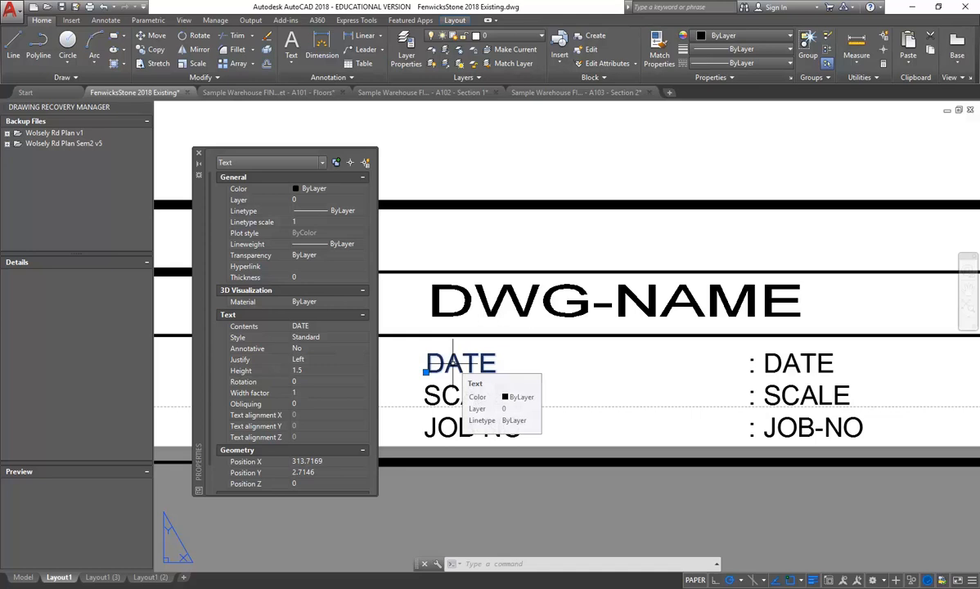
pyautogui.press('Escape')
pyautogui.press('Escape')
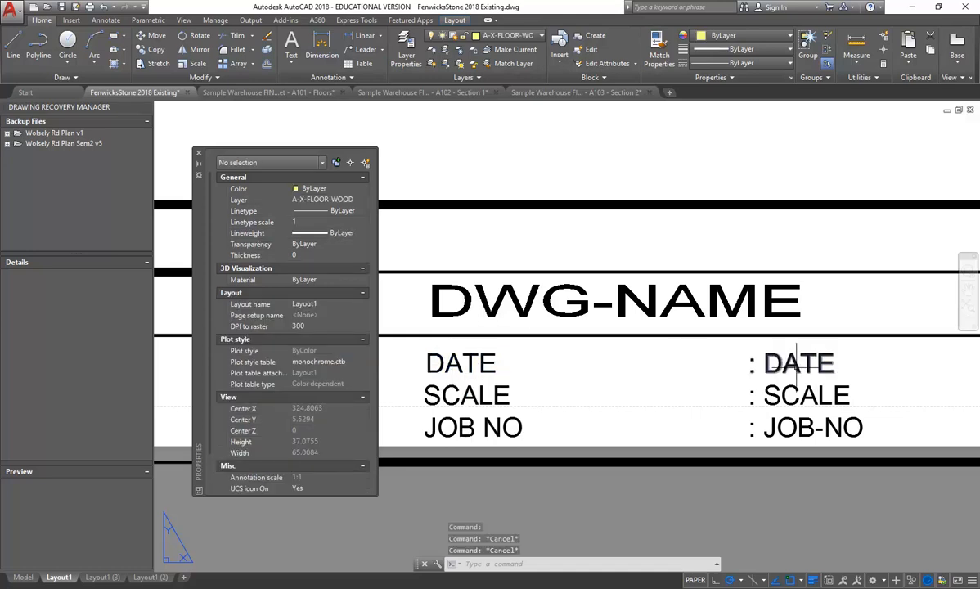
pyautogui.click(796, 363)
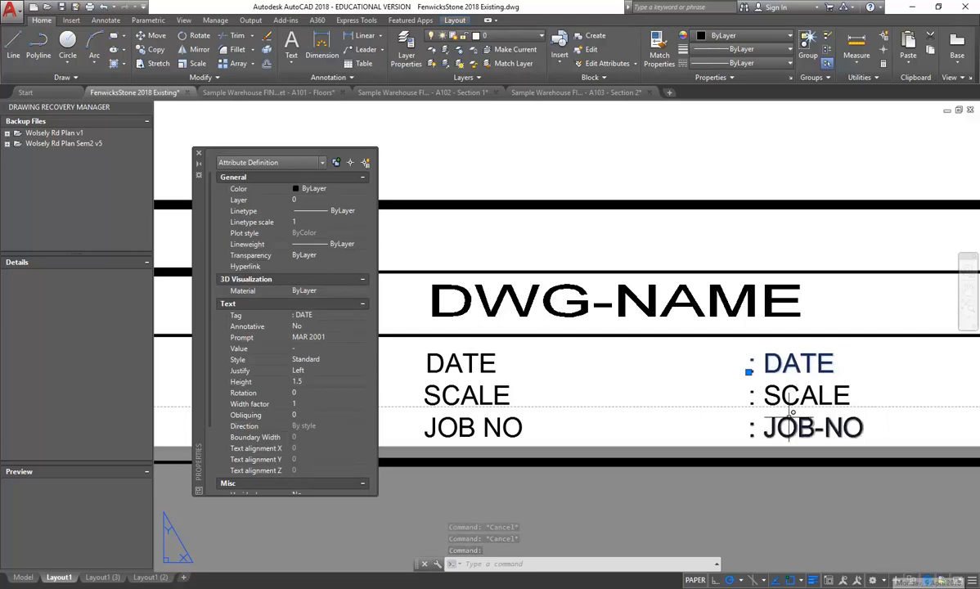
pyautogui.moveTo(743, 389); pyautogui.dragTo(679, 399, button='middle')
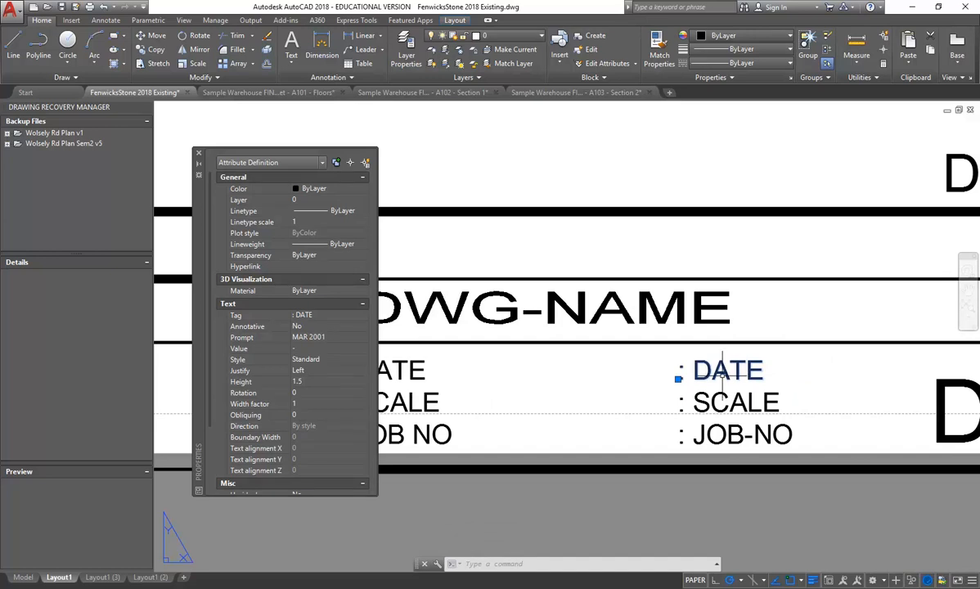
pyautogui.press('Escape')
pyautogui.press('Escape')
# - Compare the text and attribute tags across both exploded title blocks and close the Properties palette
pyautogui.scroll(-8, 641, 392)
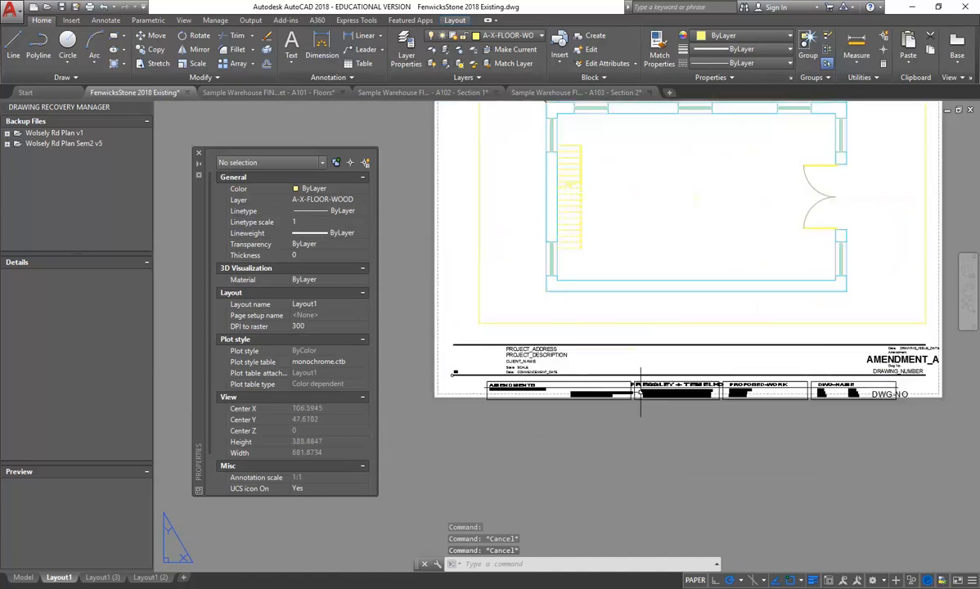
pyautogui.scroll(2, 696, 445)
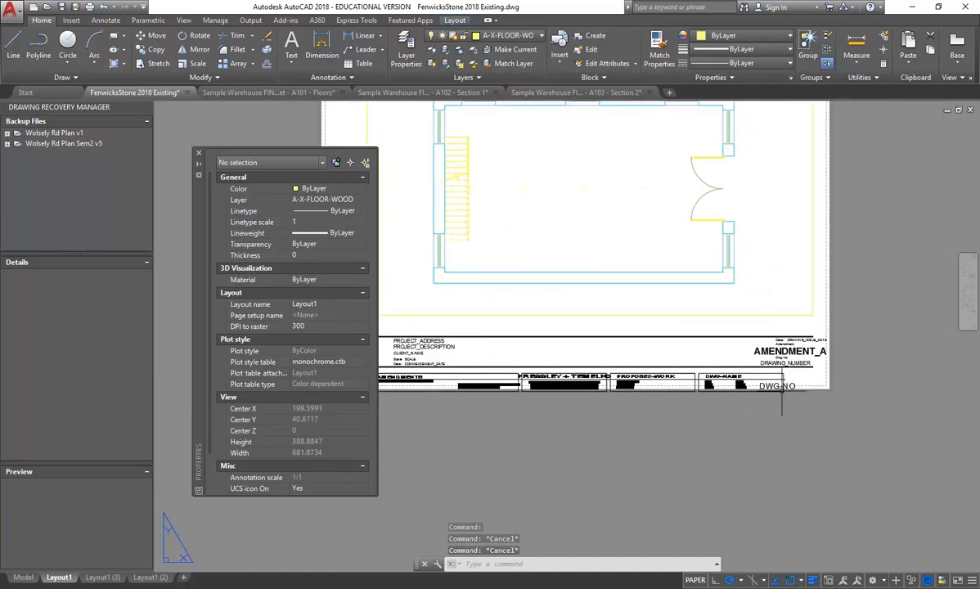
pyautogui.scroll(6, 750, 404)
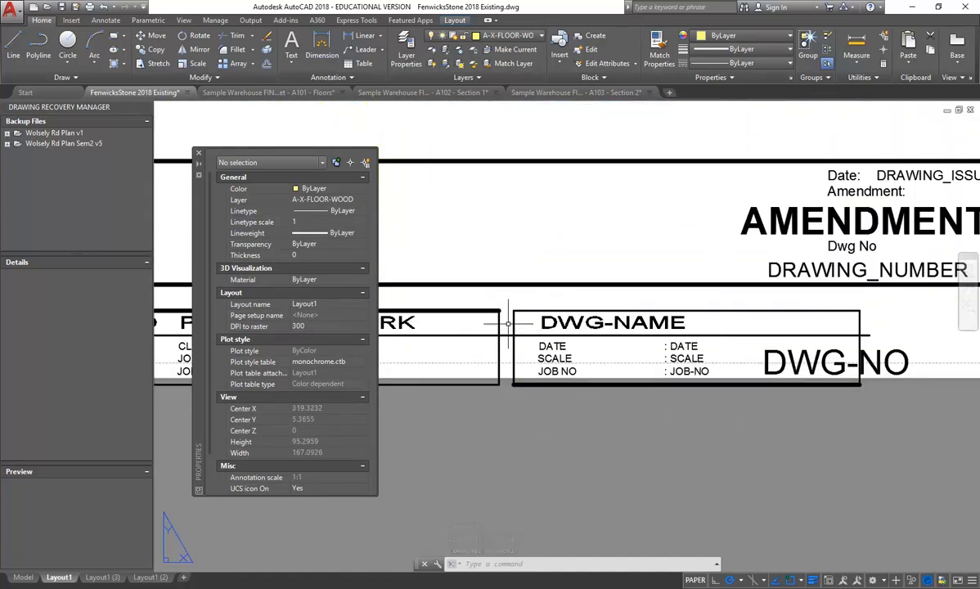
pyautogui.scroll(-4, 519, 282)
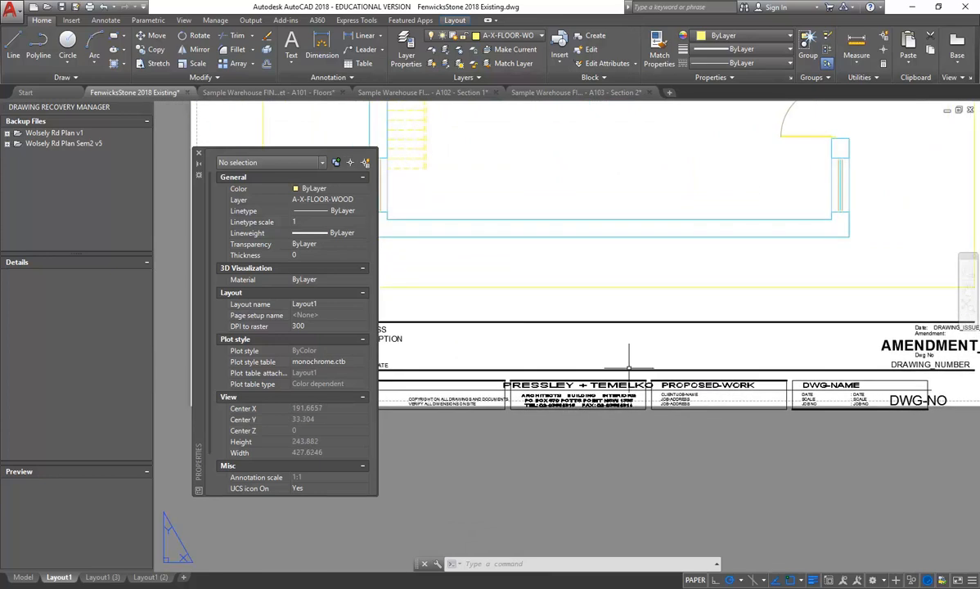
pyautogui.scroll(-2, 526, 435)
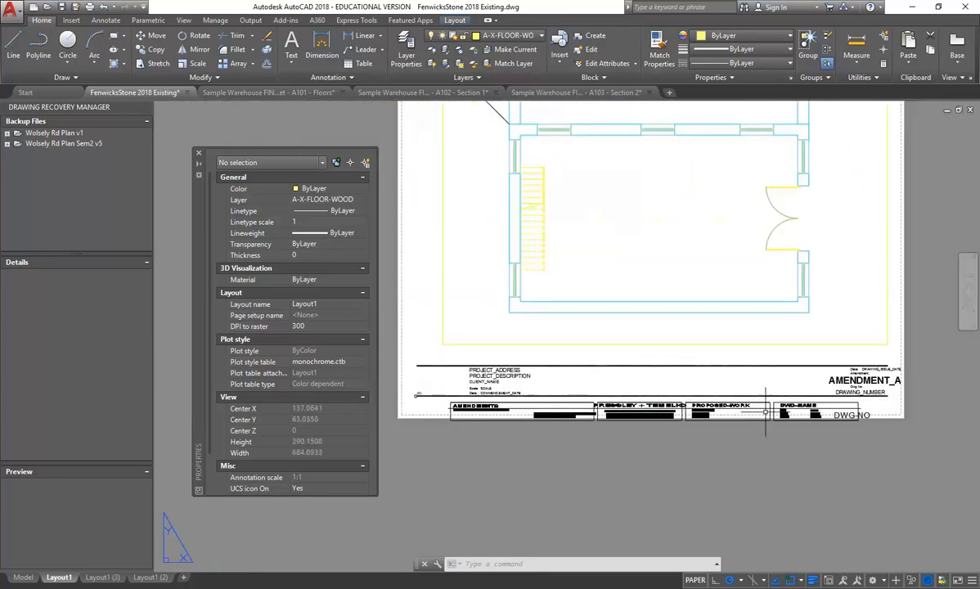
pyautogui.scroll(4, 891, 419)
pyautogui.scroll(2, 809, 392)
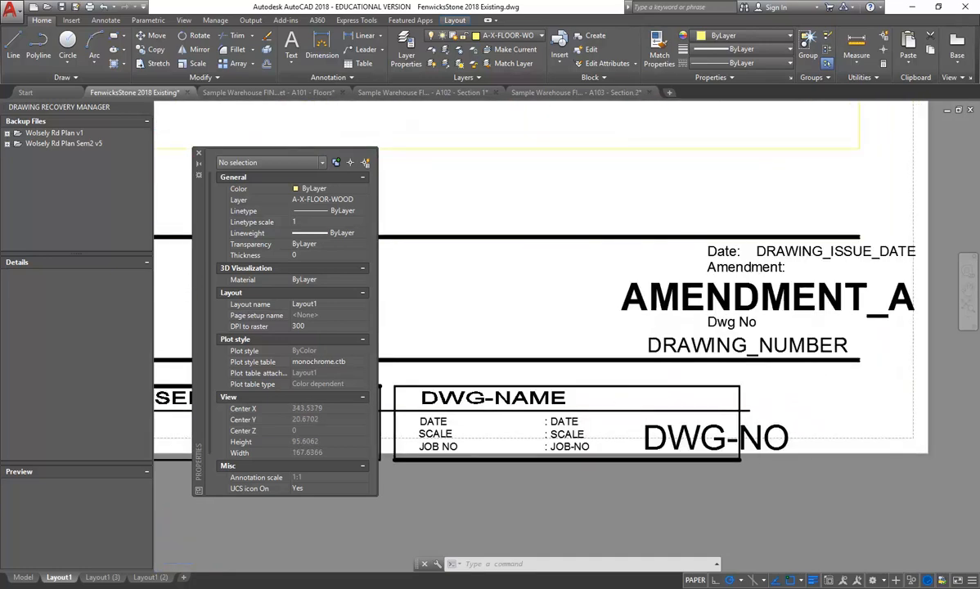
pyautogui.scroll(-4, 642, 400)
pyautogui.click(198, 153)
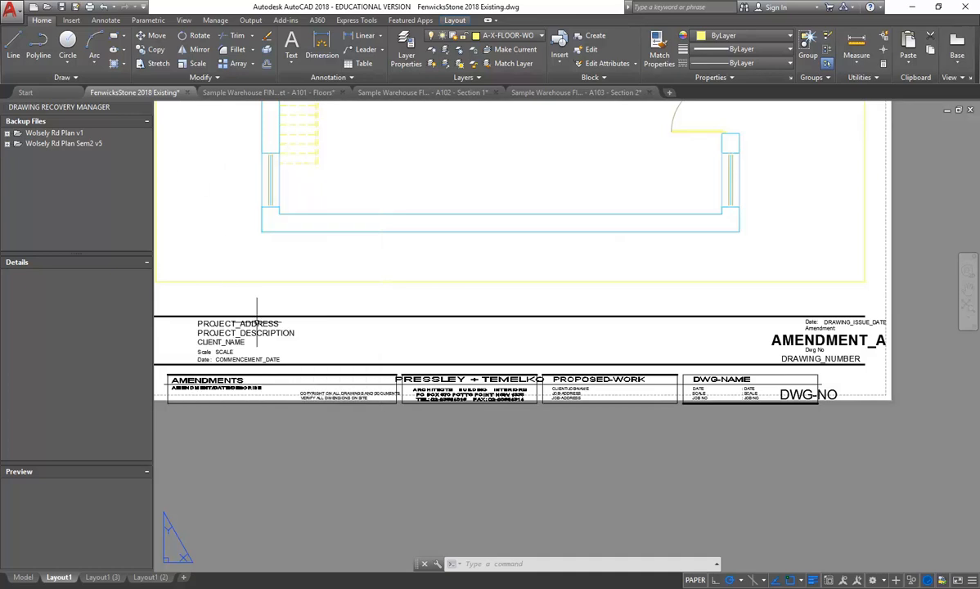
pyautogui.scroll(4, 448, 300)
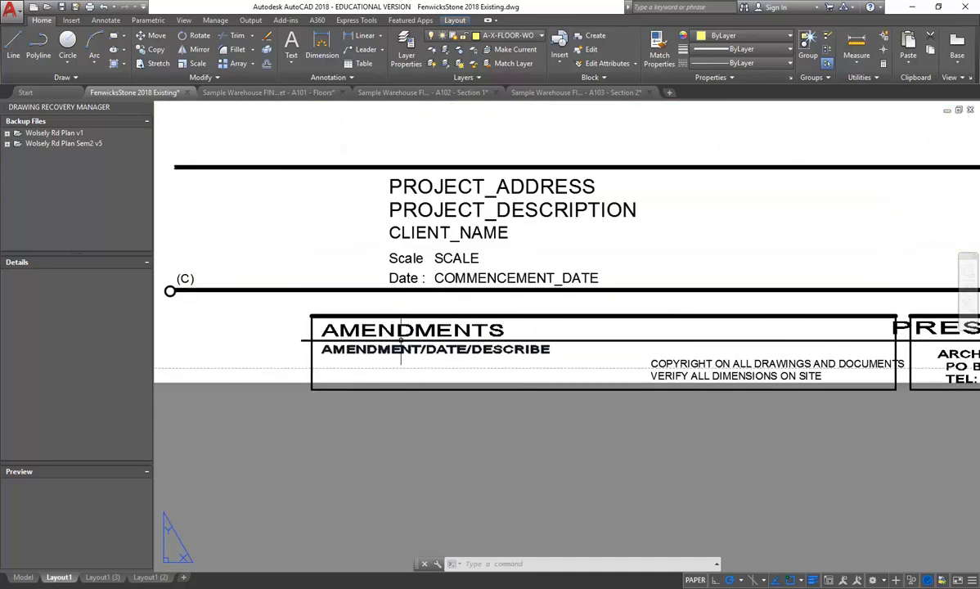
pyautogui.scroll(-4, 655, 318)
pyautogui.moveTo(658, 321); pyautogui.dragTo(276, 350, button='middle')
pyautogui.moveTo(728, 333); pyautogui.dragTo(526, 335, button='middle')
# - Display the properties of the AMENDMENT_A attribute definition in the upper title block, then clear the selection
pyautogui.scroll(2, 529, 335)
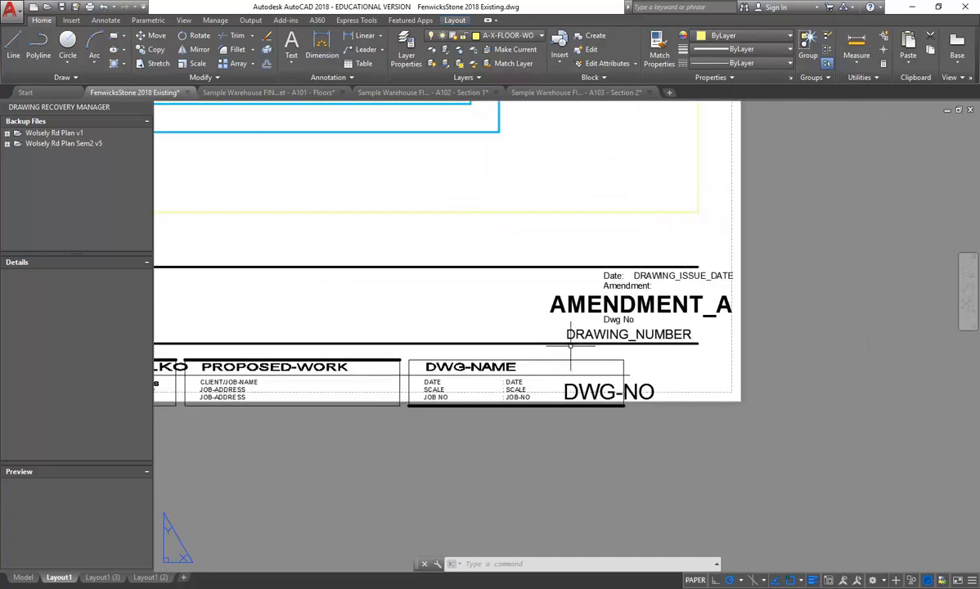
pyautogui.scroll(2, 650, 338)
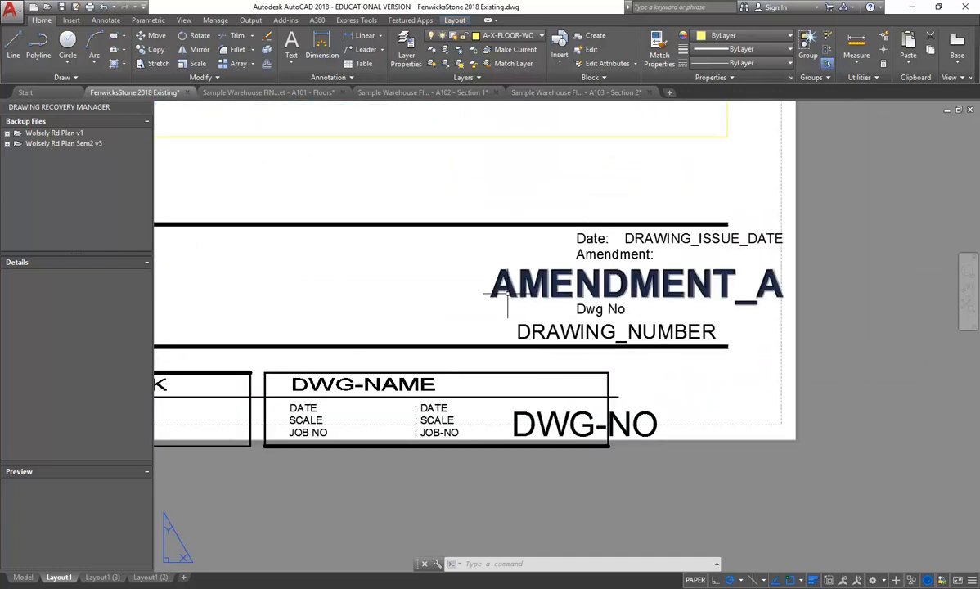
pyautogui.moveTo(458, 287); pyautogui.dragTo(451, 284, button='middle')
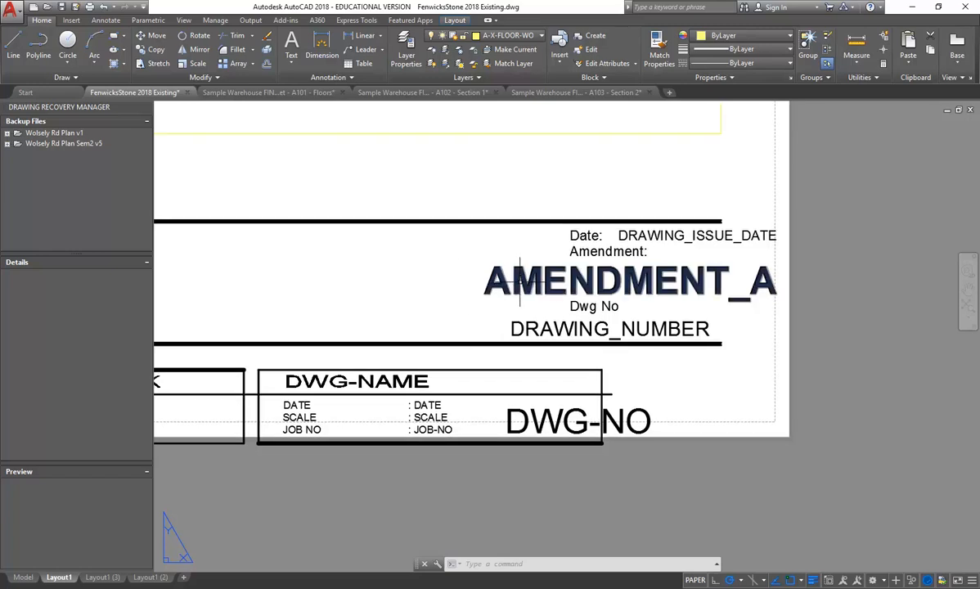
pyautogui.click(520, 280)
pyautogui.rightClick(467, 262)
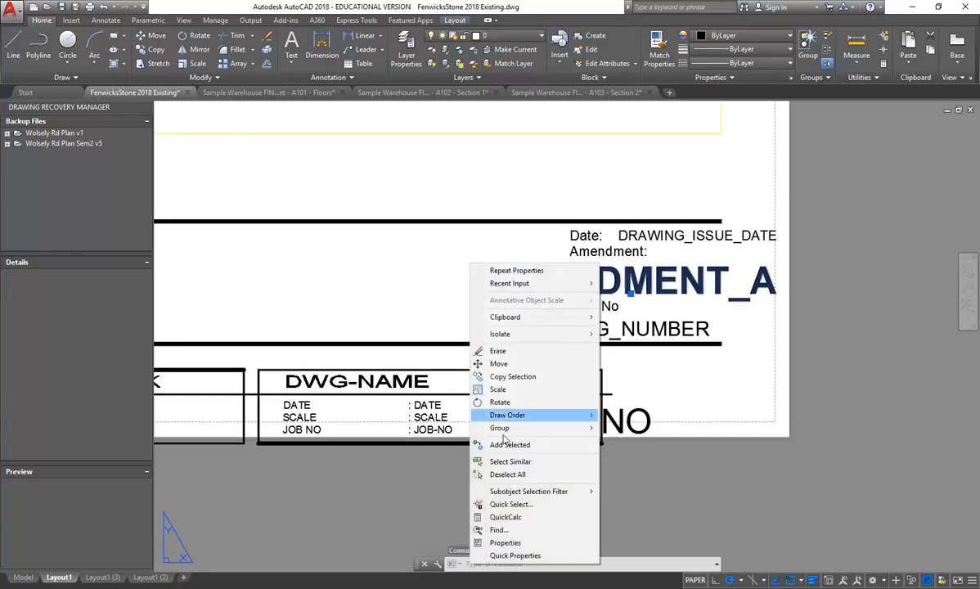
pyautogui.click(507, 542)
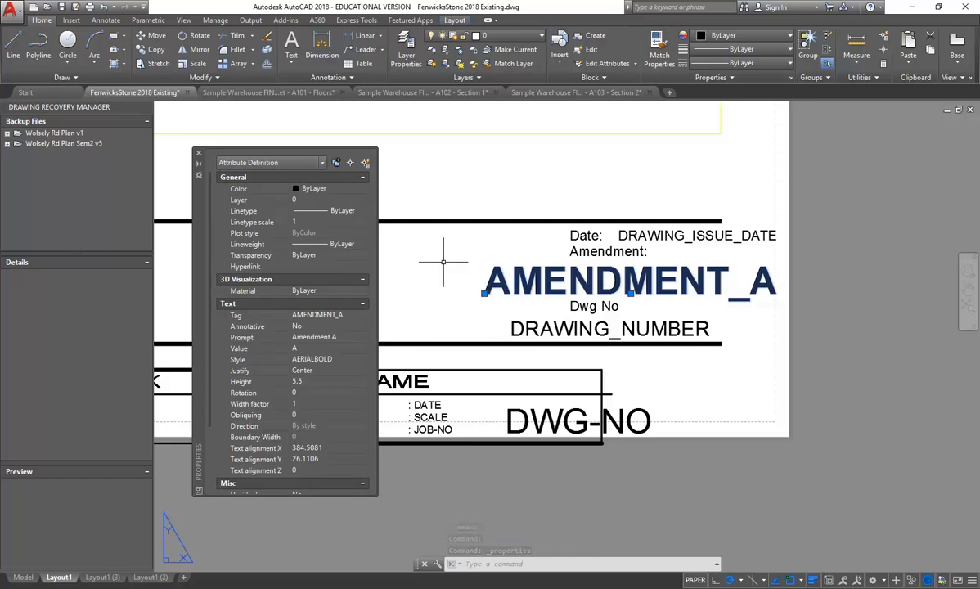
pyautogui.press('Escape')
pyautogui.press('Escape')
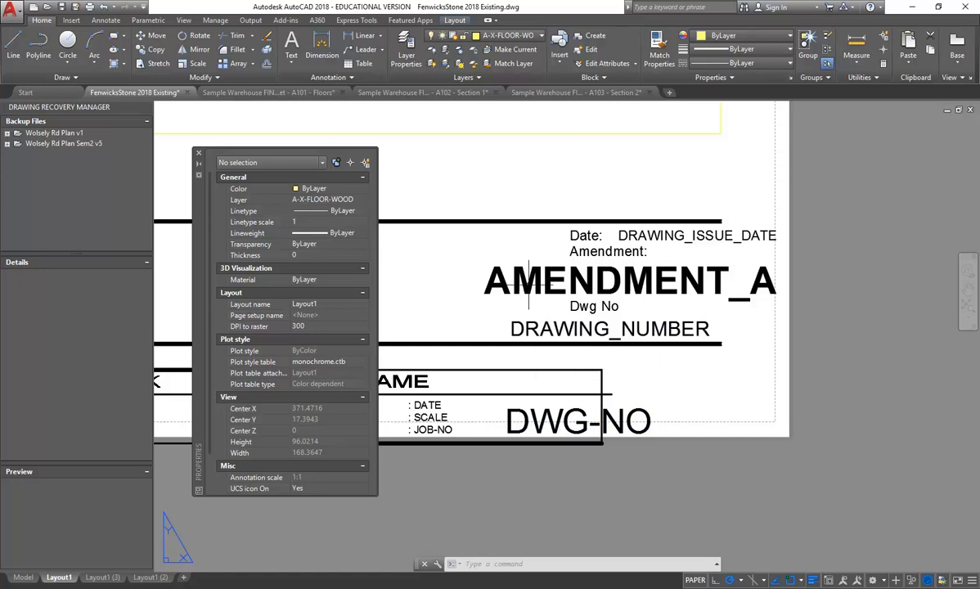
# - Move the AMENDMENT_A attribute from the upper title block to just after the DWG-NO tag in the lower title block
pyautogui.click(527, 286)
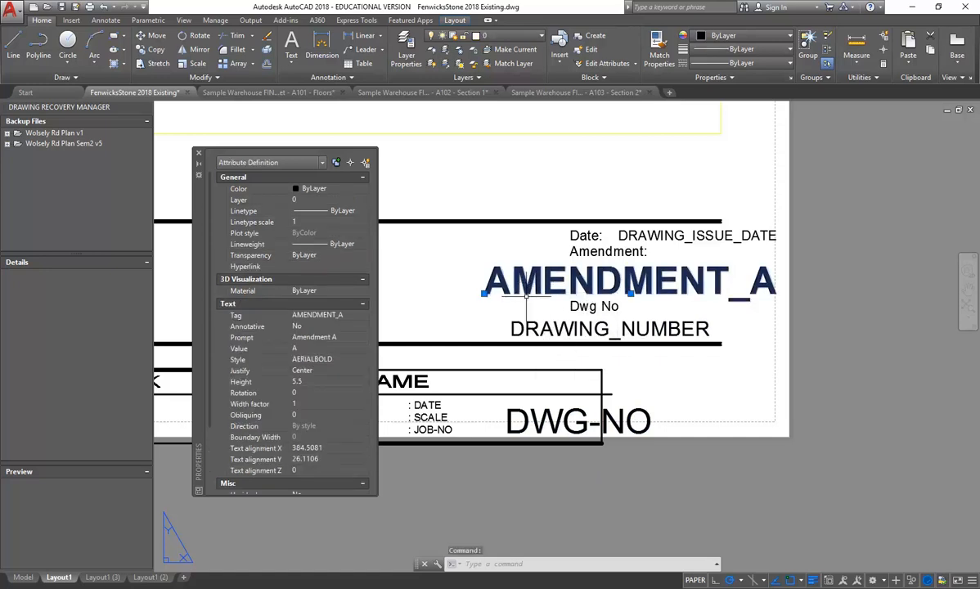
pyautogui.click(149, 36)
pyautogui.click(484, 293)
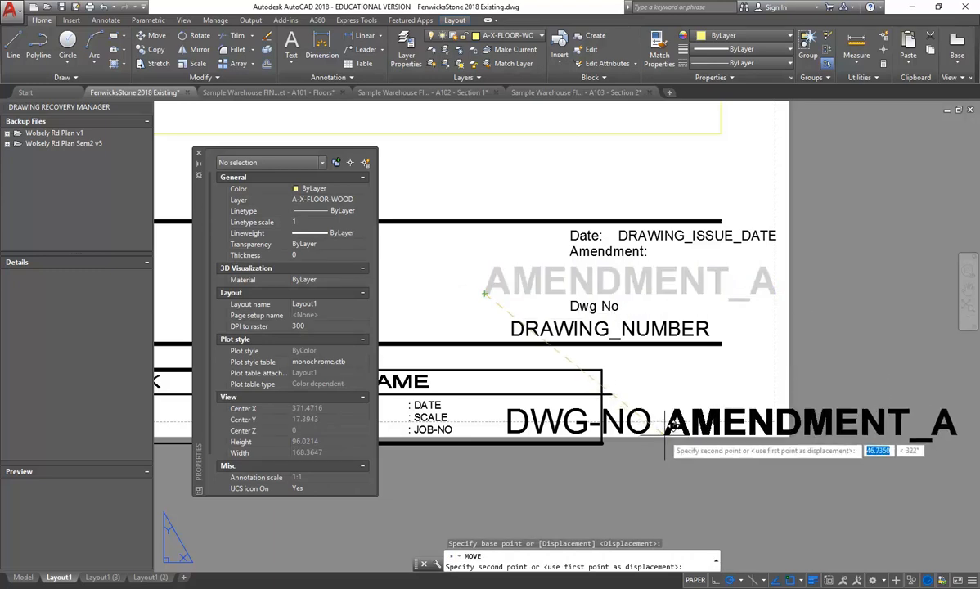
pyautogui.click(662, 431)
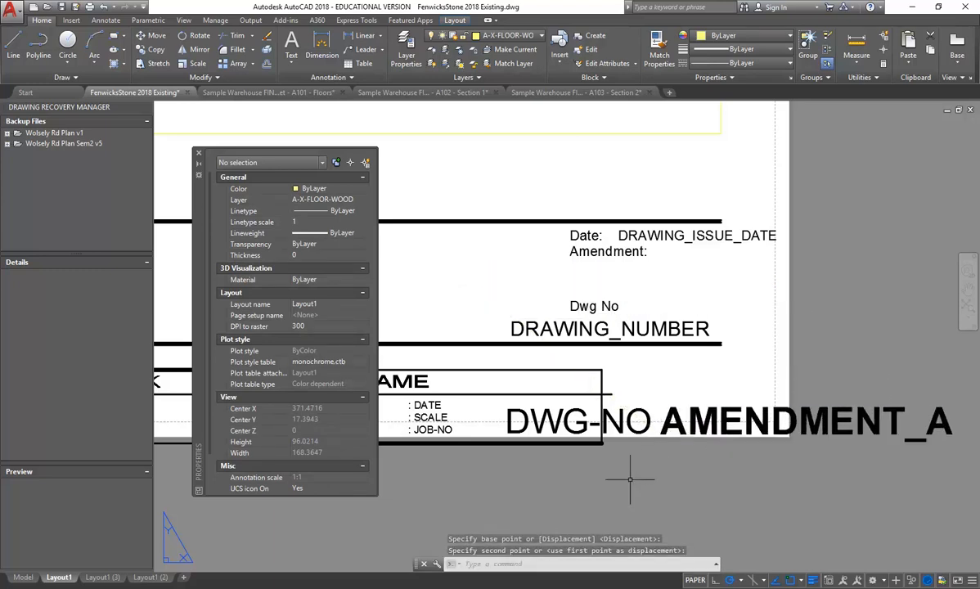
# - Check the properties of the DWG-NO attribute definition in the lower title block and clear the selection
pyautogui.click(594, 397)
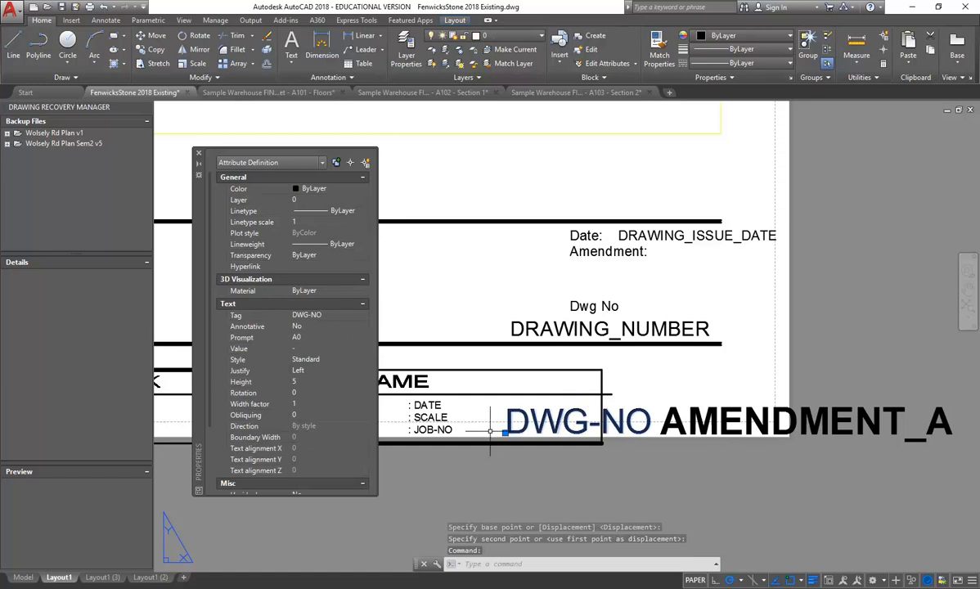
pyautogui.press('Escape')
pyautogui.press('Escape')
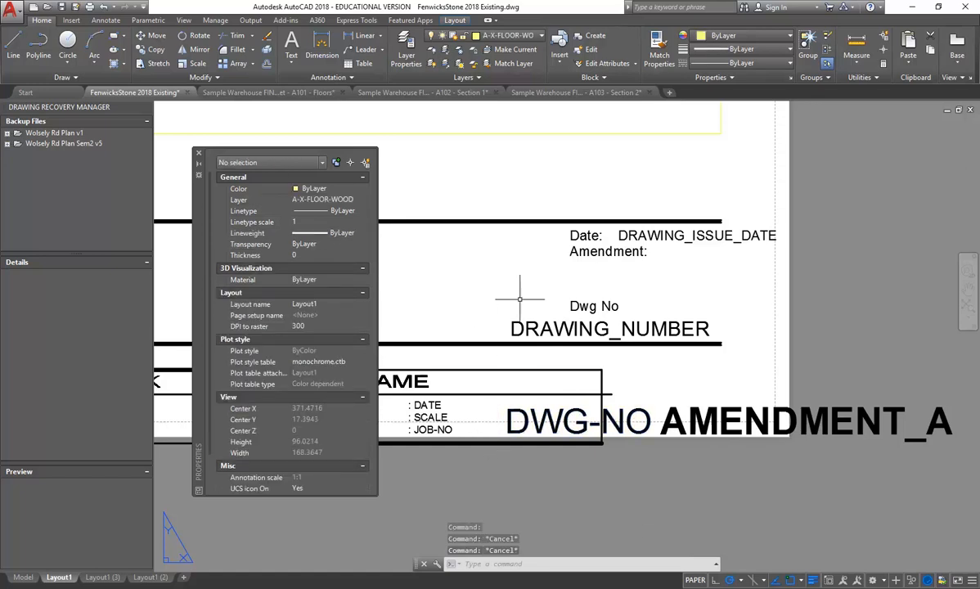
# - Delete the Date, Amendment and Dwg No labels with the DRAWING_ISSUE_DATE and DRAWING_NUMBER attributes from the upper title block
pyautogui.click(459, 174)
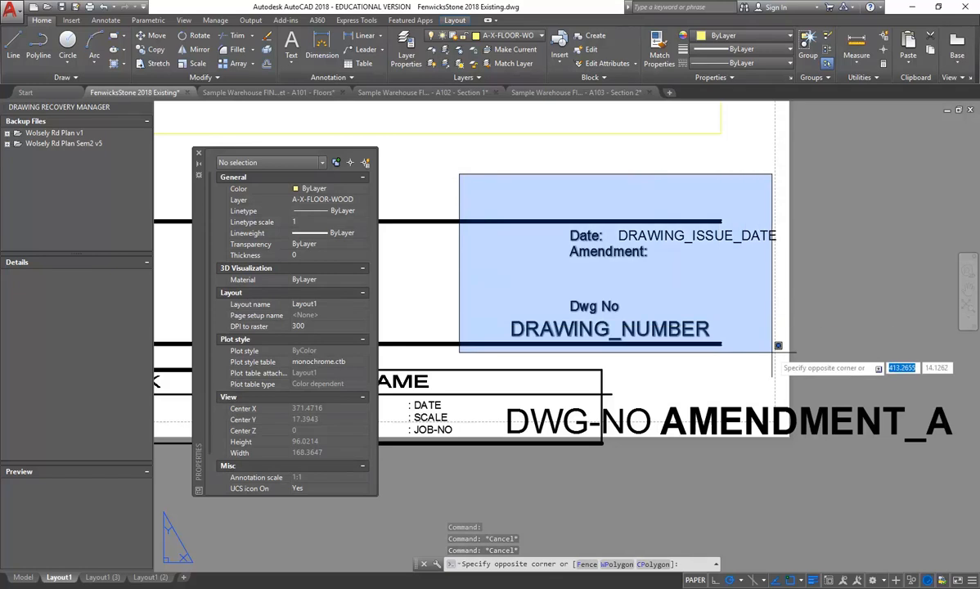
pyautogui.press('Escape')
pyautogui.moveTo(530, 275); pyautogui.dragTo(592, 271, button='middle')
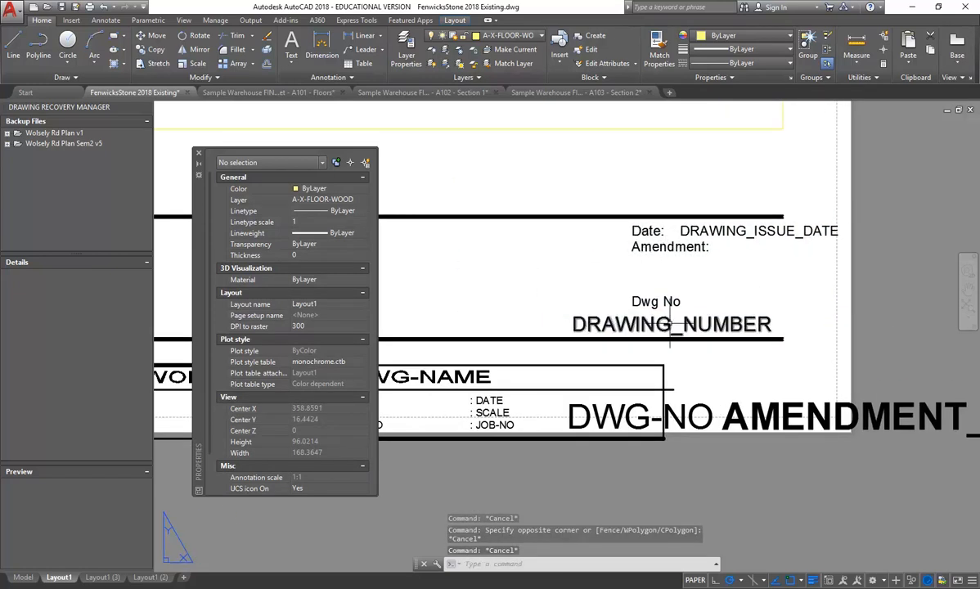
pyautogui.moveTo(617, 322); pyautogui.dragTo(671, 304, button='middle')
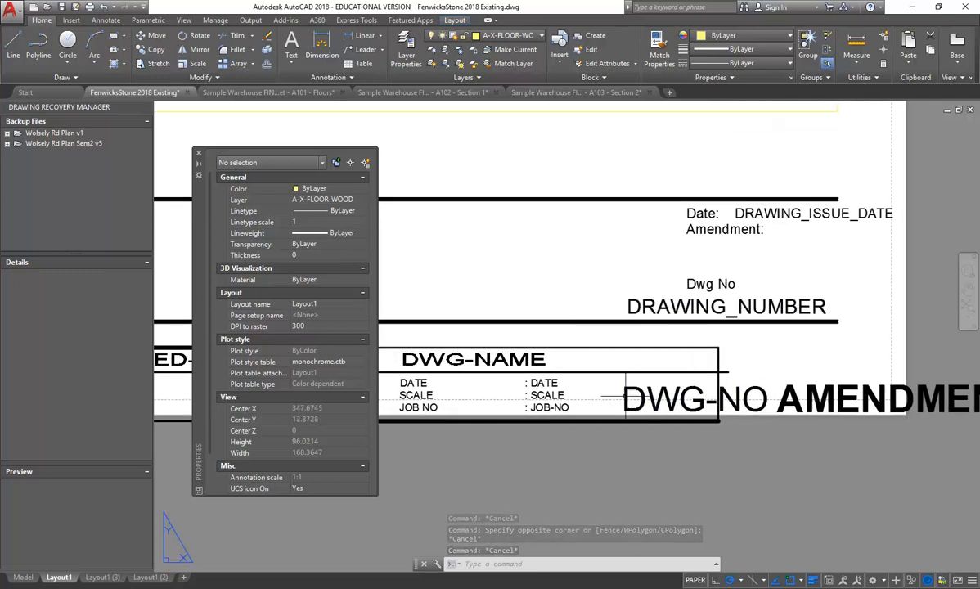
pyautogui.moveTo(651, 401); pyautogui.dragTo(521, 439, button='middle')
pyautogui.click(474, 201)
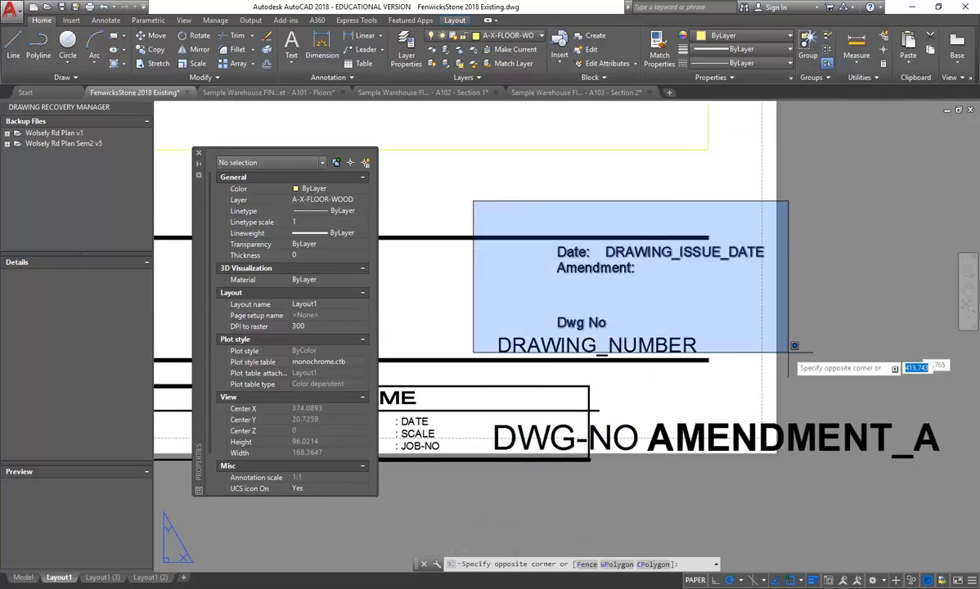
pyautogui.click(859, 369)
pyautogui.press('Delete')
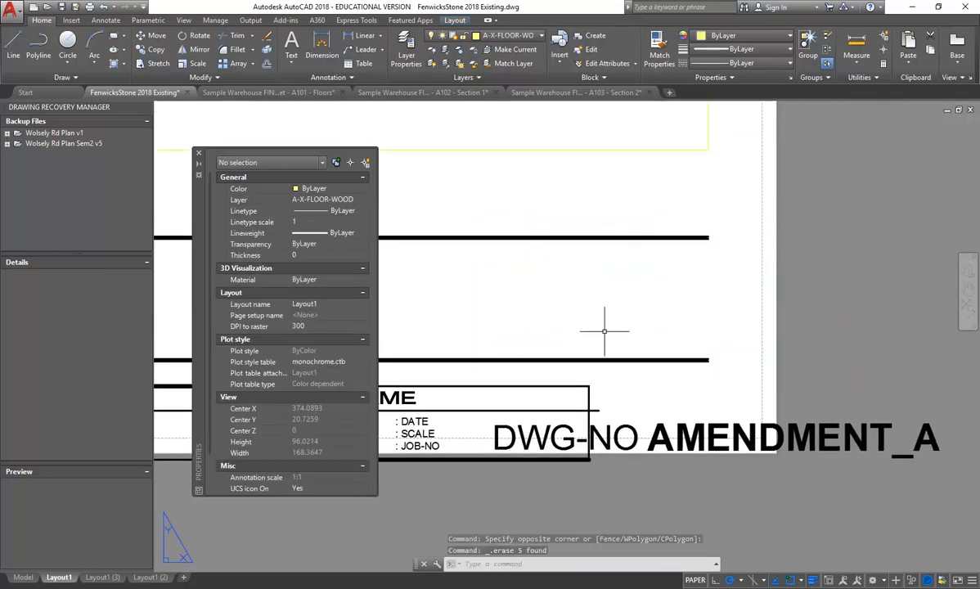
# - Erase the thick horizontal border lines of the upper title block
pyautogui.scroll(-2, 755, 311)
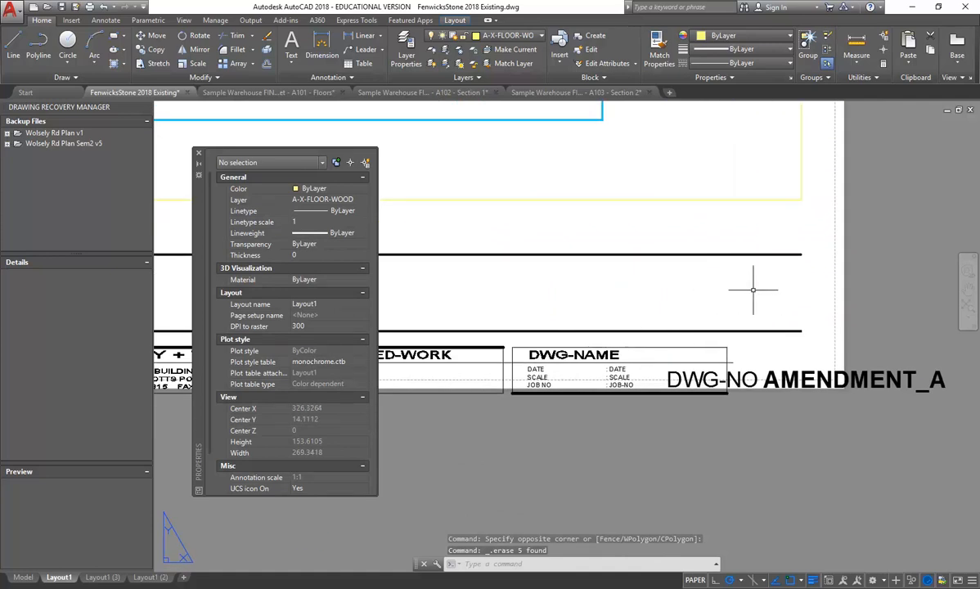
pyautogui.click(814, 247)
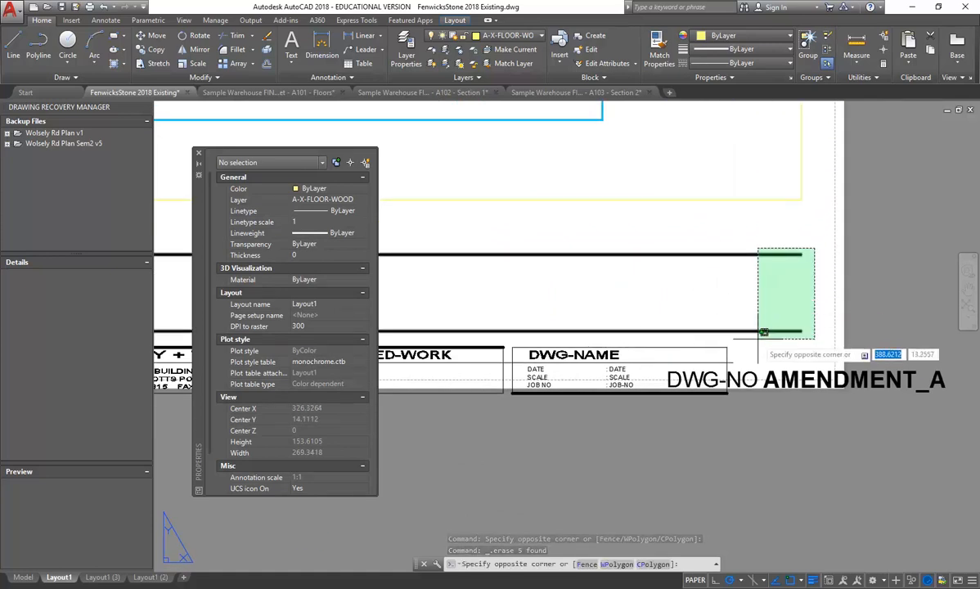
pyautogui.click(755, 338)
pyautogui.press('Delete')
# - Compare the upper title block's remaining project tags with the AMENDMENTS and PROPOSED-WORK boxes of the lower title block
pyautogui.moveTo(596, 313); pyautogui.dragTo(668, 311, button='middle')
pyautogui.scroll(-4, 654, 300)
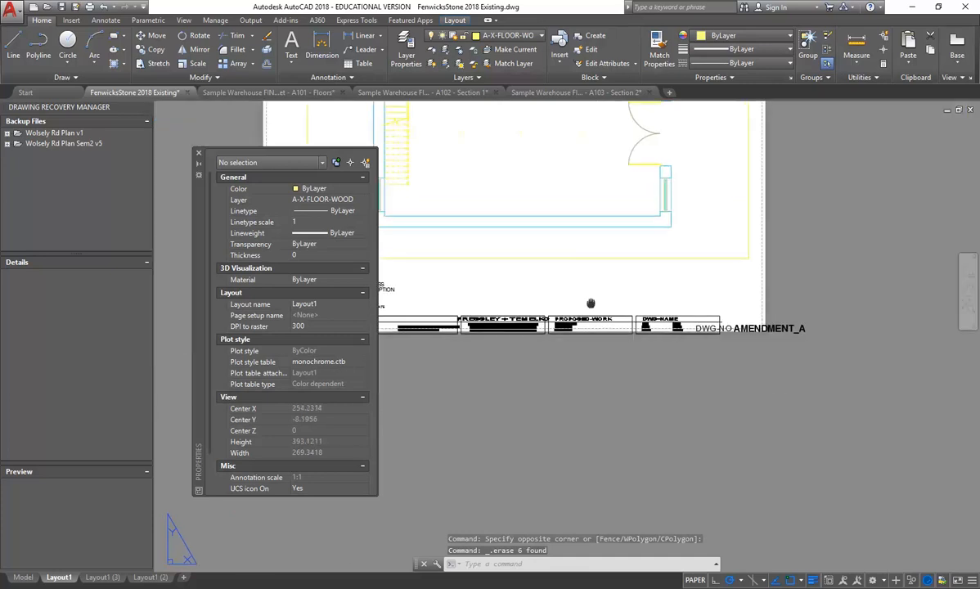
pyautogui.moveTo(552, 296); pyautogui.dragTo(680, 296, button='middle')
pyautogui.scroll(2, 518, 286)
pyautogui.scroll(2, 471, 302)
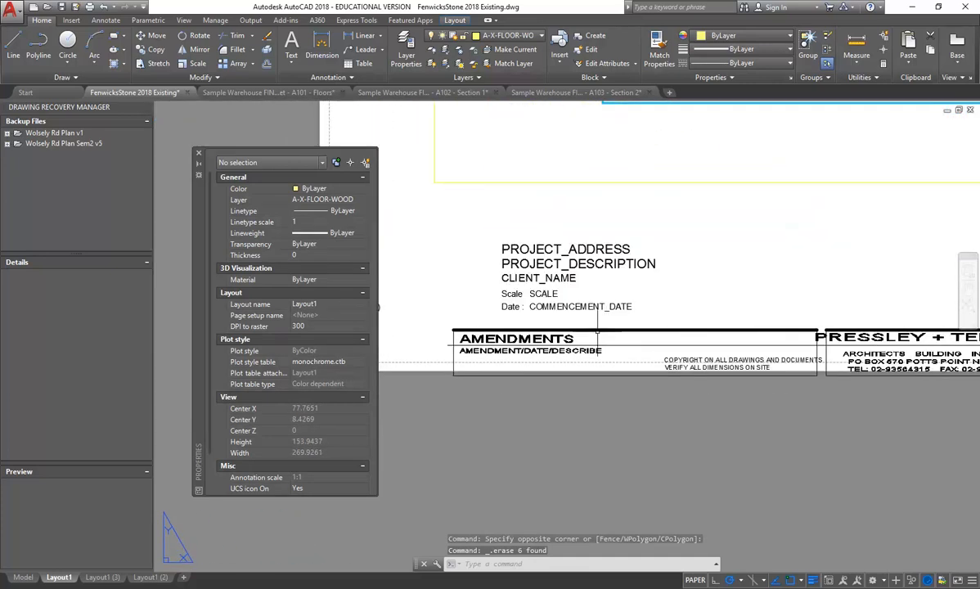
pyautogui.moveTo(640, 350); pyautogui.dragTo(613, 362, button='middle')
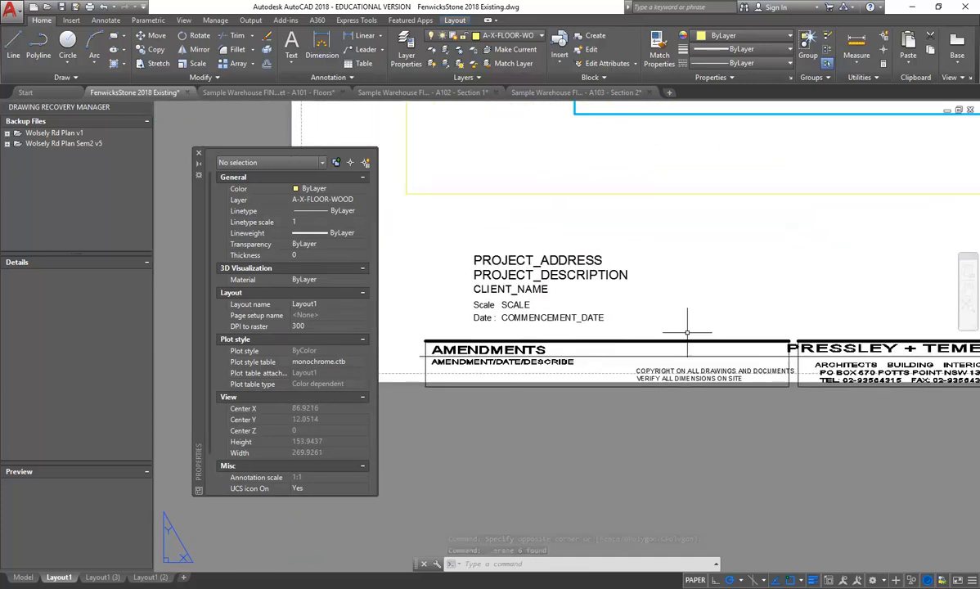
pyautogui.moveTo(752, 380); pyautogui.dragTo(528, 376, button='middle')
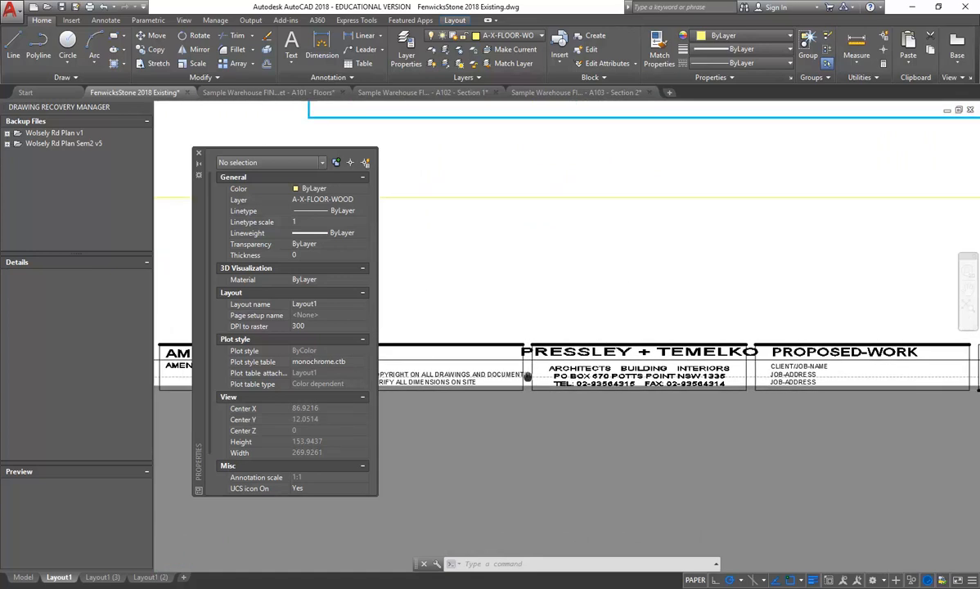
# - Check the properties of both JOB-ADDRESS attribute definitions in the PROPOSED-WORK box and clear the selection
pyautogui.scroll(4, 834, 397)
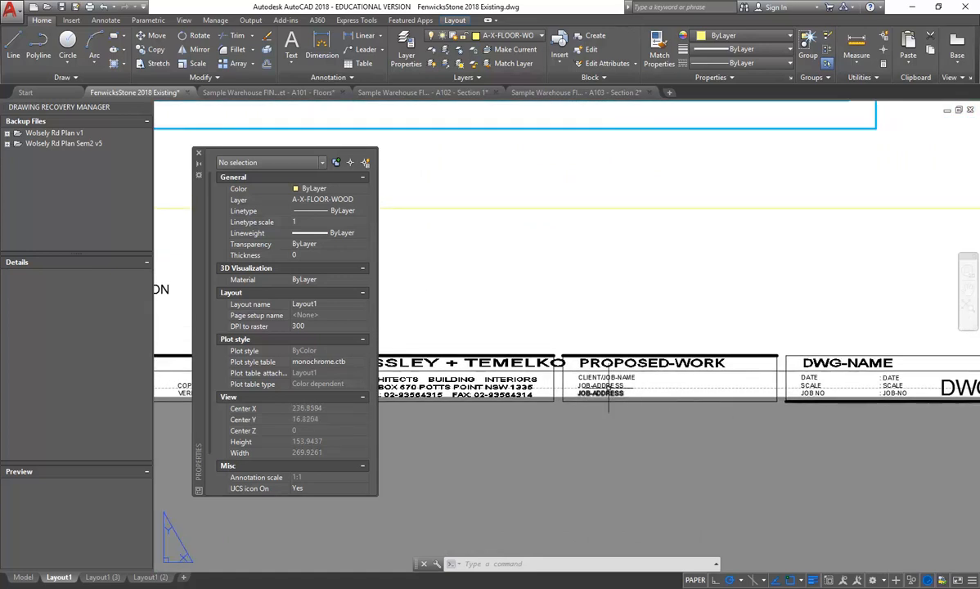
pyautogui.click(617, 386)
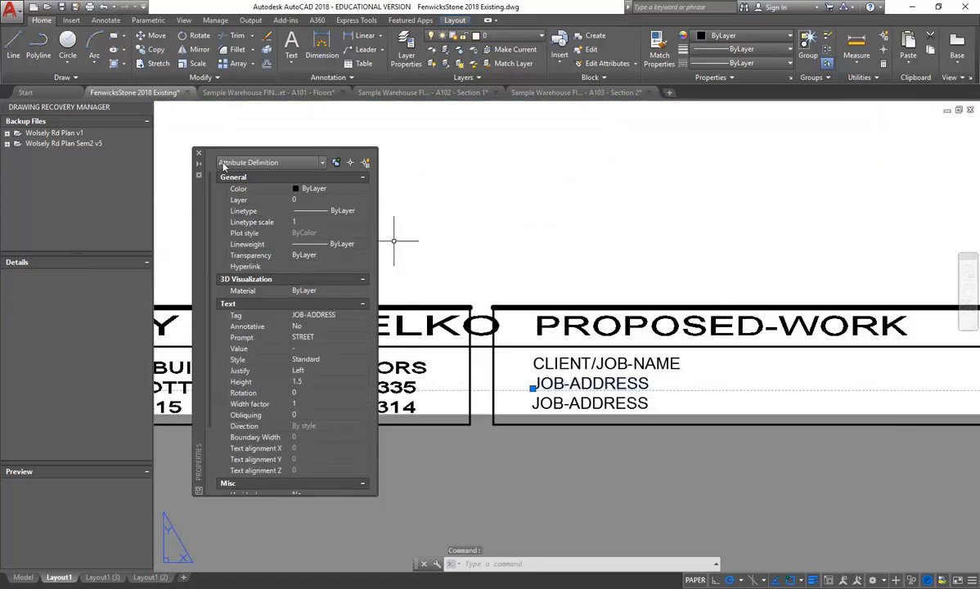
pyautogui.press('Escape')
pyautogui.press('Escape')
pyautogui.click(579, 405)
pyautogui.press('Escape')
pyautogui.press('Escape')
# - Delete the PROJECT_ADDRESS attribute above the AMENDMENTS box
pyautogui.scroll(-2, 478, 340)
pyautogui.moveTo(477, 340); pyautogui.dragTo(700, 345, button='middle')
pyautogui.moveTo(663, 379); pyautogui.dragTo(721, 452, button='middle')
pyautogui.click(637, 264)
pyautogui.press('Delete')
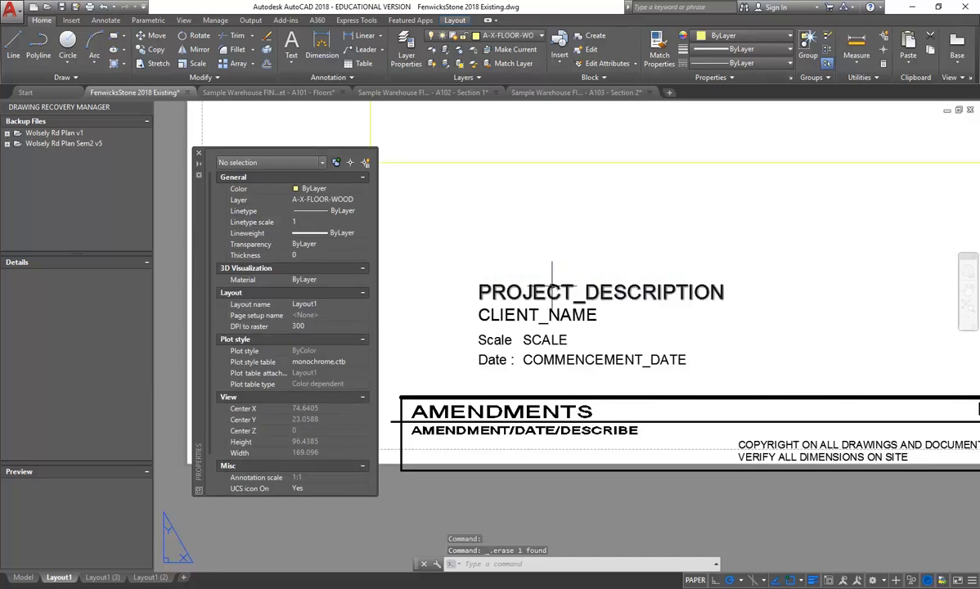
# - Delete the PROJECT_DESCRIPTION attribute from the upper title block
pyautogui.click(553, 291)
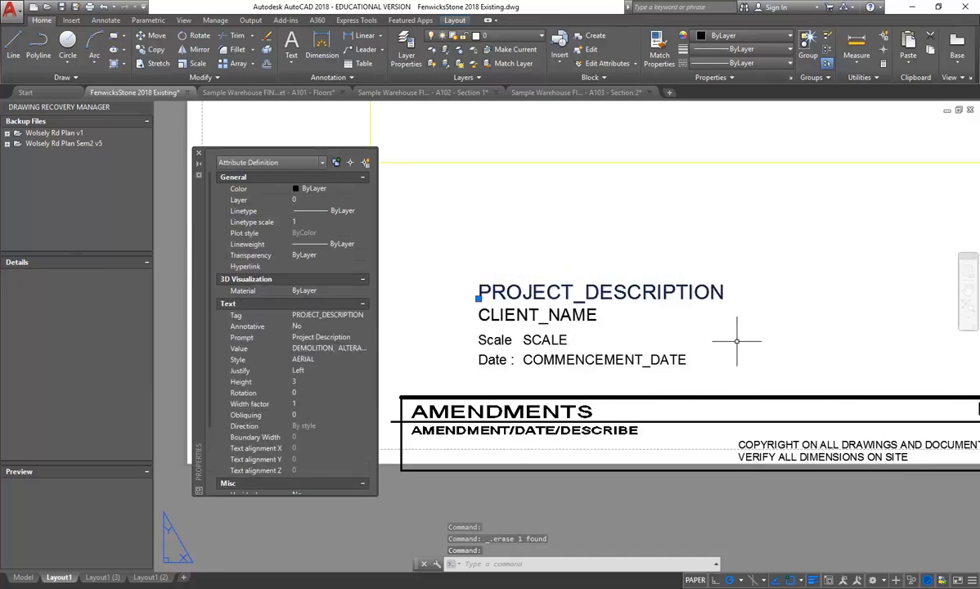
pyautogui.scroll(-2, 743, 333)
pyautogui.moveTo(744, 333); pyautogui.dragTo(521, 334, button='middle')
pyautogui.scroll(-2, 524, 334)
pyautogui.press('Delete')
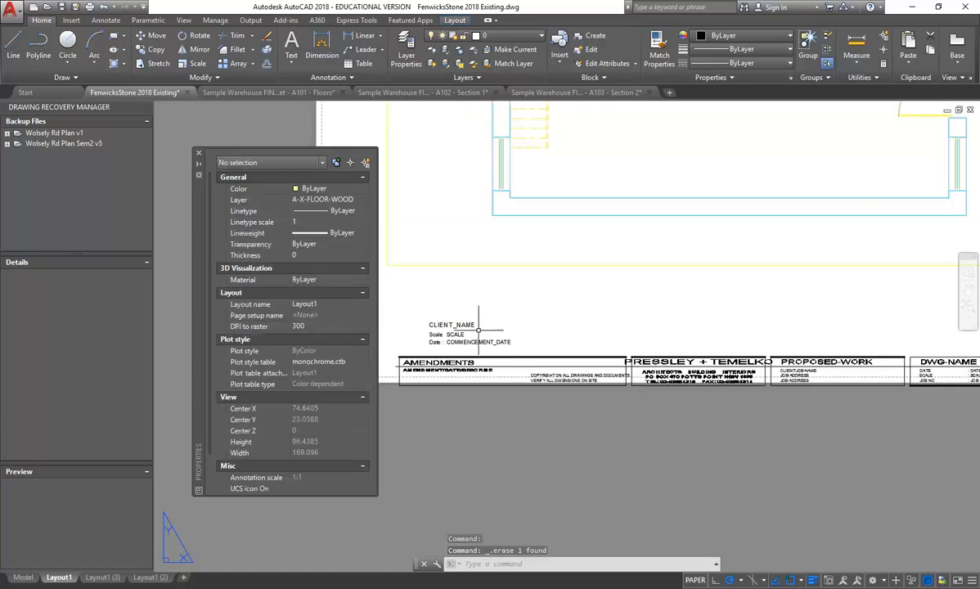
# - Check the properties of the CLIENT/JOB-NAME attribute definition in the PROPOSED-WORK box and clear the selection
pyautogui.moveTo(723, 355); pyautogui.dragTo(554, 348, button='middle')
pyautogui.scroll(5, 617, 363)
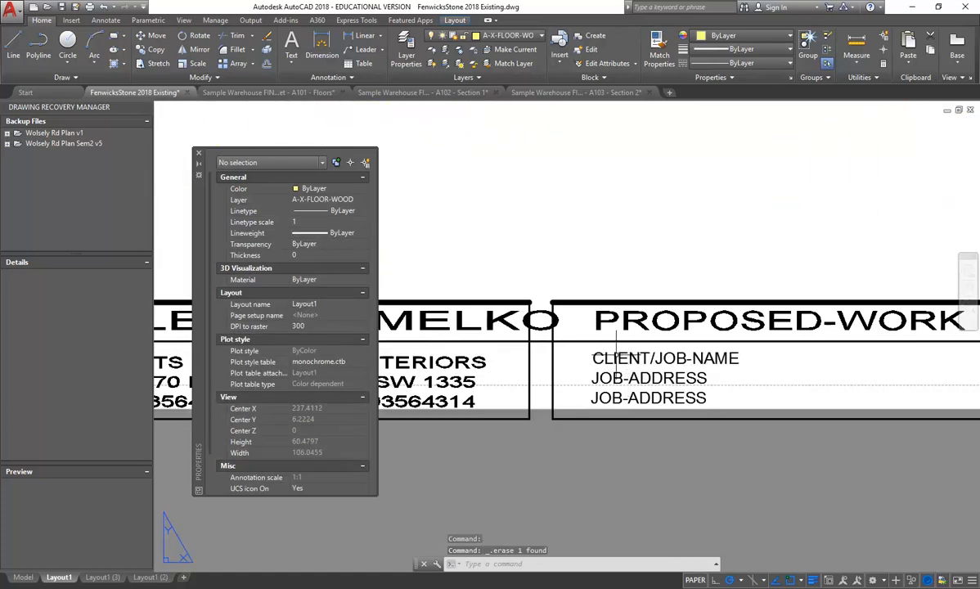
pyautogui.click(645, 358)
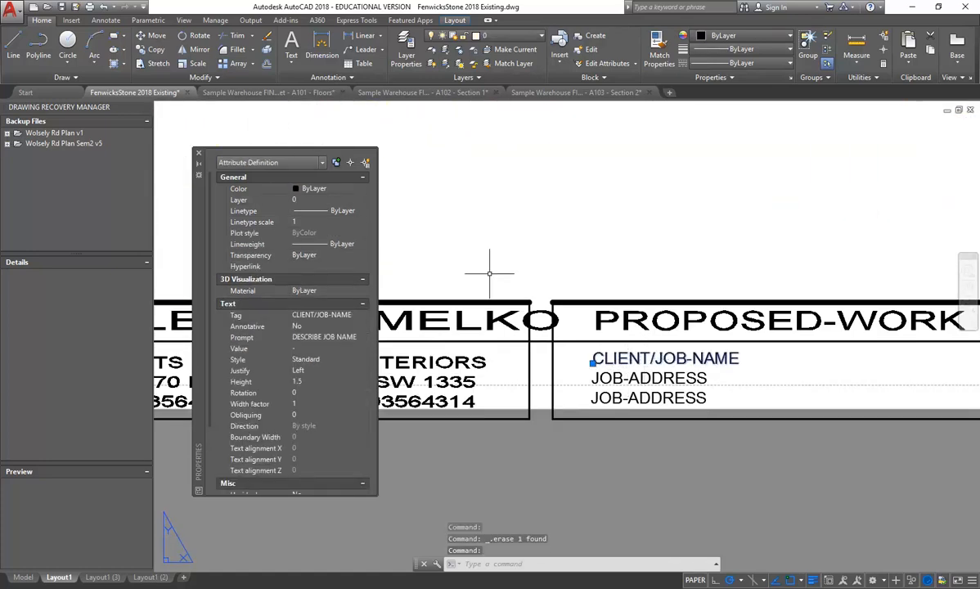
pyautogui.press('Escape')
pyautogui.press('Escape')
# - Delete the CLIENT_NAME, SCALE and COMMENCEMENT_DATE attributes with their Scale and Date labels above the AMENDMENTS box
pyautogui.scroll(-3, 503, 280)
pyautogui.scroll(1, 522, 298)
pyautogui.scroll(4, 522, 297)
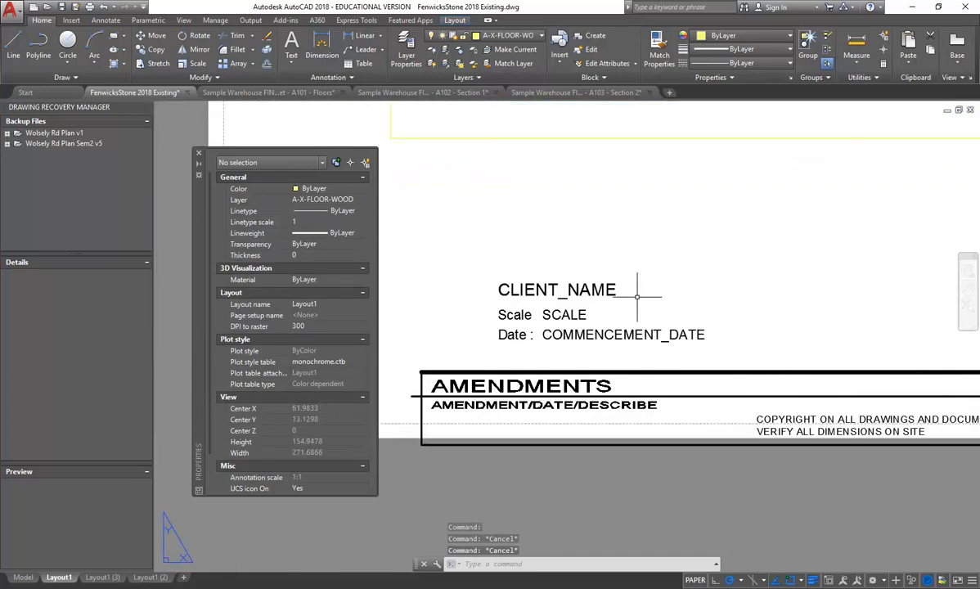
pyautogui.click(601, 246)
pyautogui.click(498, 342)
pyautogui.press('Delete')
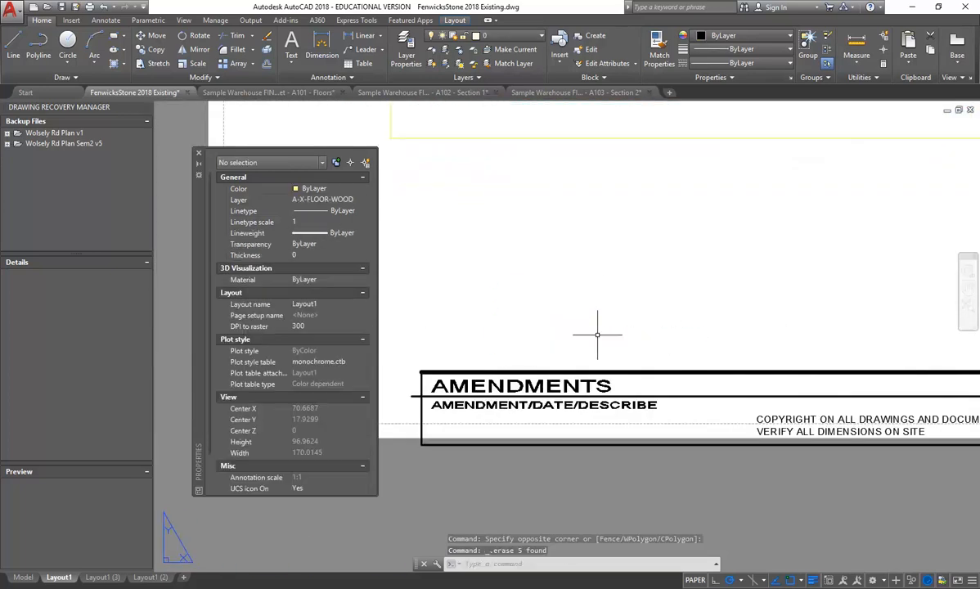
# - Move the (C) text from the sheet's lower-left corner to just before the copyright notice in the AMENDMENTS box
pyautogui.scroll(-4, 645, 356)
pyautogui.scroll(2, 450, 329)
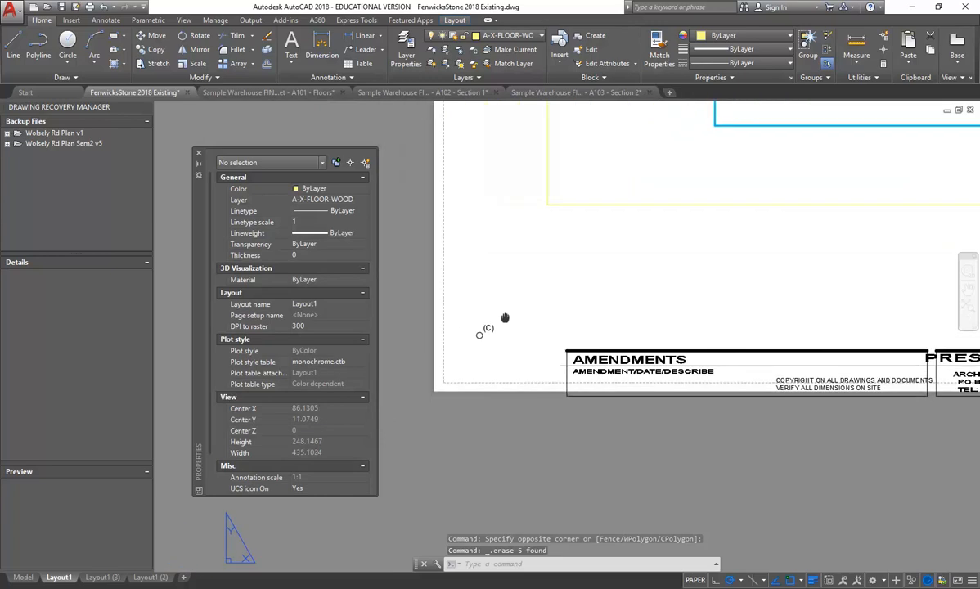
pyautogui.scroll(3, 528, 342)
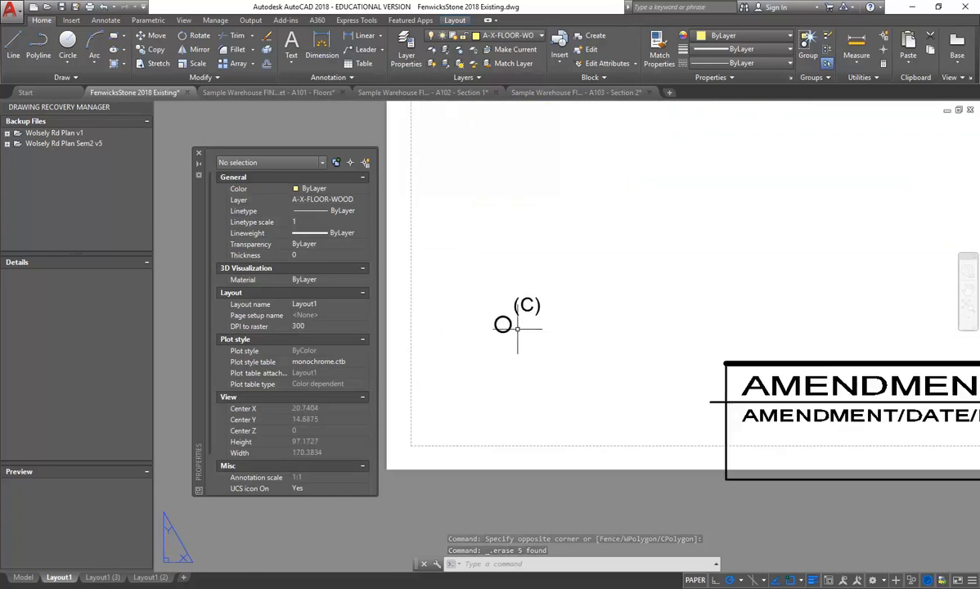
pyautogui.moveTo(561, 284); pyautogui.dragTo(470, 315)
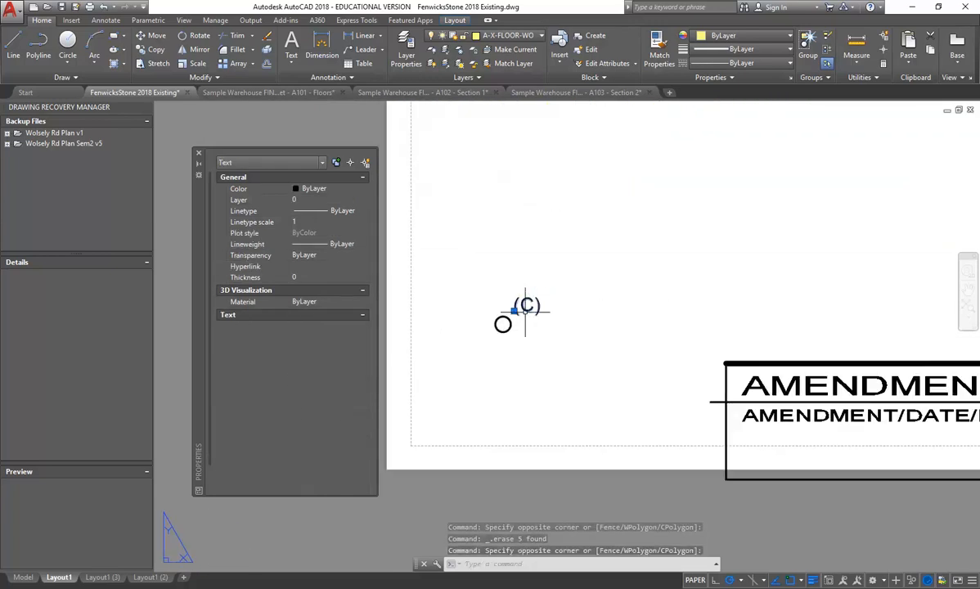
pyautogui.click(153, 35)
pyautogui.click(527, 319)
pyautogui.moveTo(824, 346); pyautogui.dragTo(601, 351, button='middle')
pyautogui.scroll(-4, 601, 351)
pyautogui.moveTo(684, 359); pyautogui.dragTo(553, 343, button='middle')
pyautogui.scroll(4, 644, 368)
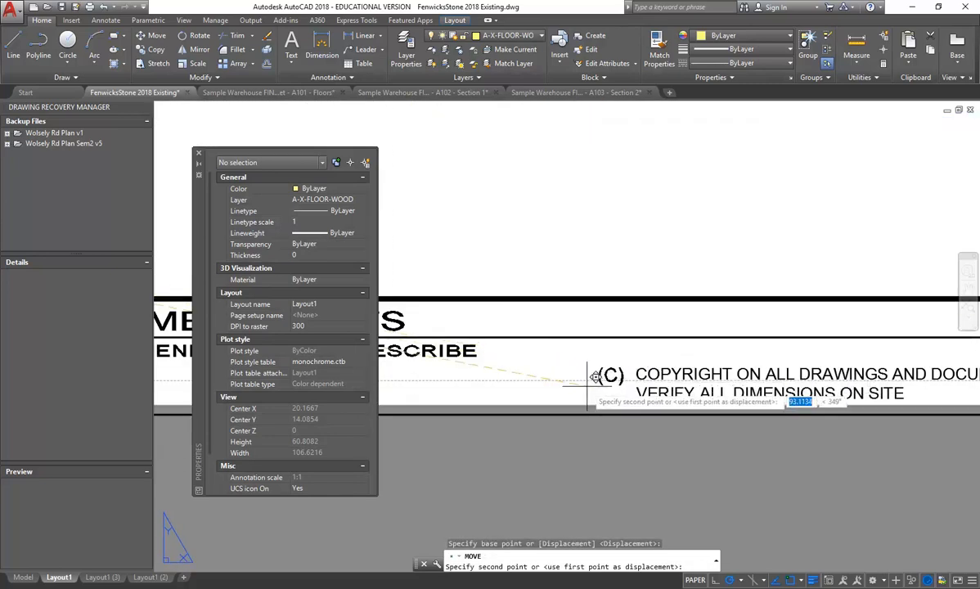
pyautogui.press('Escape')
# - Delete the leftover small circle beside the AMENDMENTS box
pyautogui.scroll(-5, 843, 345)
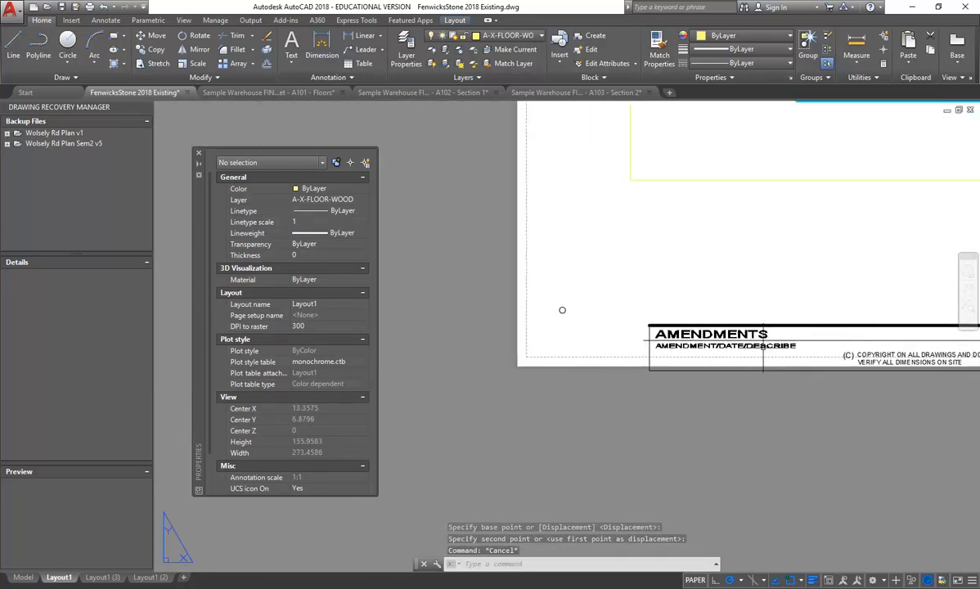
pyautogui.scroll(2, 592, 310)
pyautogui.click(544, 309)
pyautogui.press('Delete')
pyautogui.scroll(-3, 494, 321)
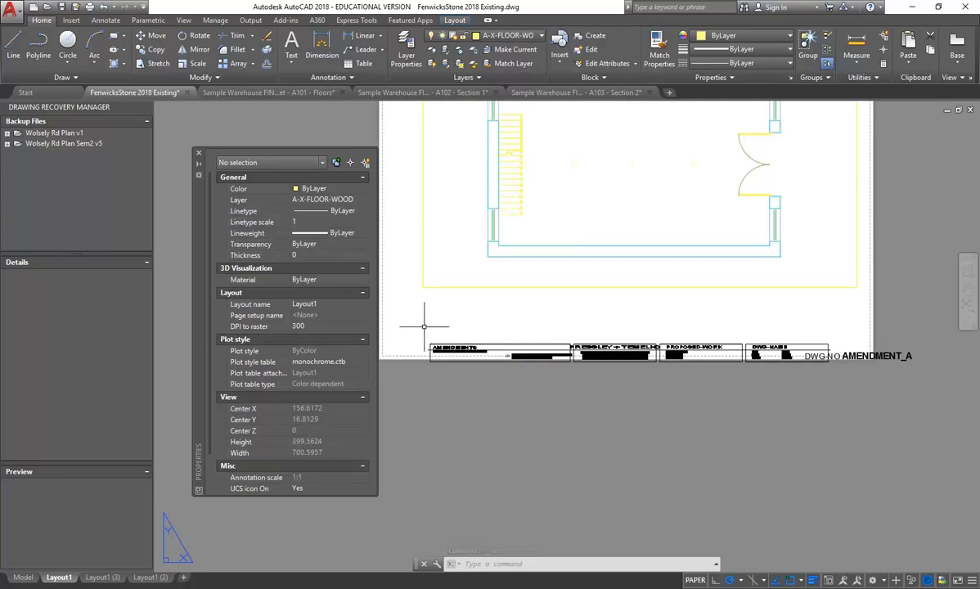
# - Close the object properties display and move the whole title block up and left, inside the sheet's printable margin
pyautogui.click(198, 152)
pyautogui.click(400, 320)
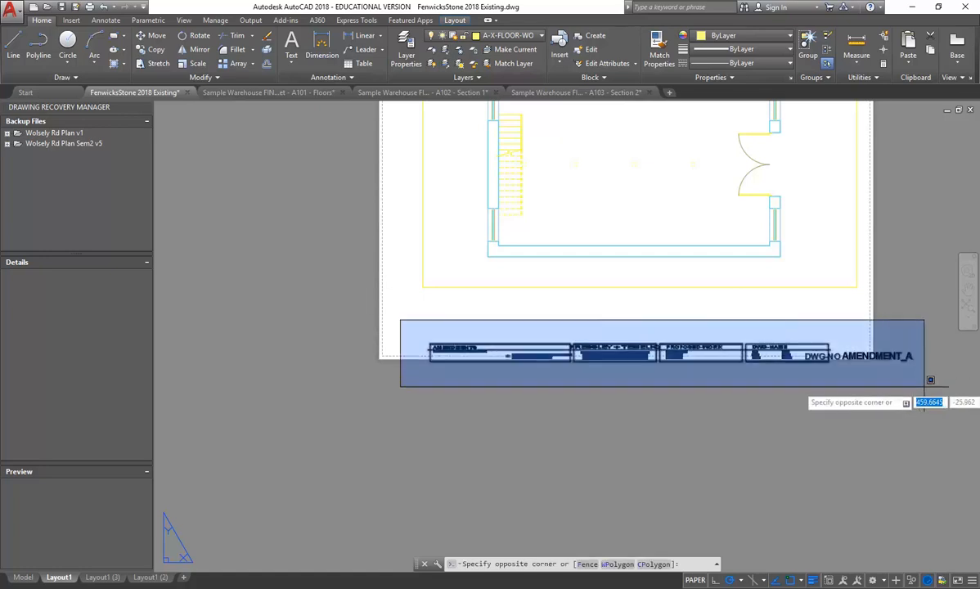
pyautogui.click(916, 386)
pyautogui.click(152, 36)
pyautogui.click(418, 373)
pyautogui.click(392, 344)
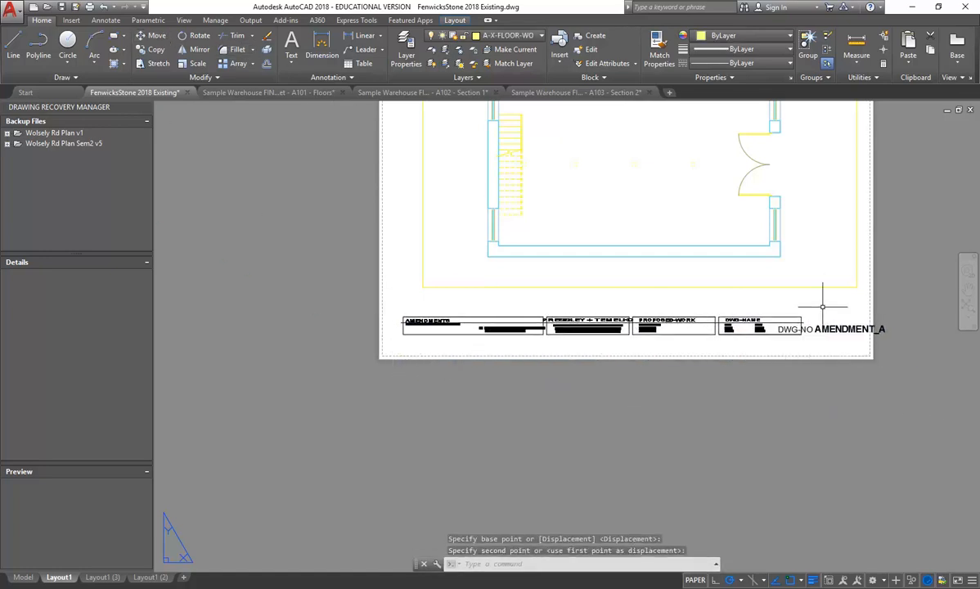
# - Examine the moved title block from the AMENDMENTS box to the architect's details box, checking how the text fits
pyautogui.moveTo(845, 347); pyautogui.dragTo(735, 349, button='middle')
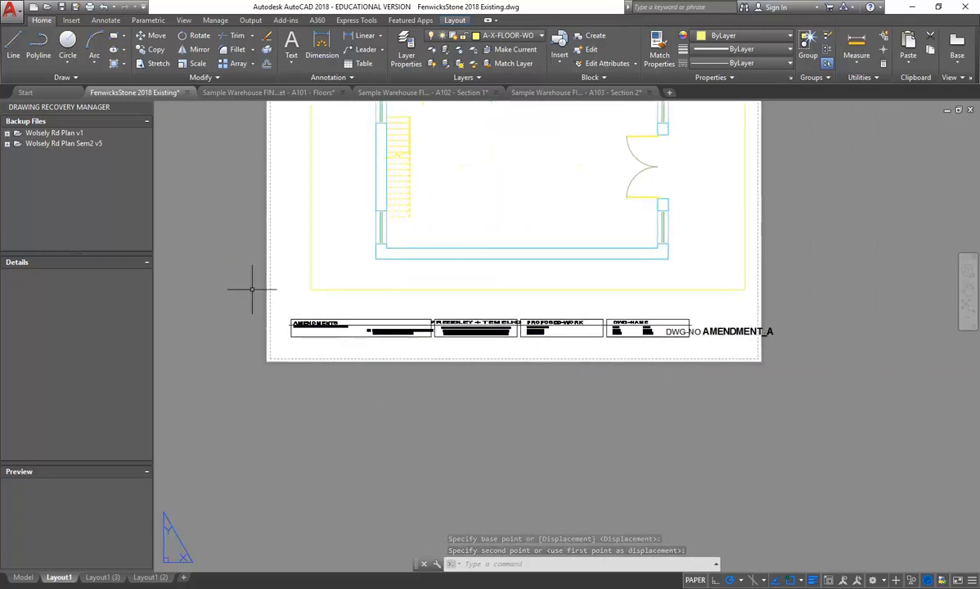
pyautogui.scroll(4, 325, 324)
pyautogui.moveTo(325, 323); pyautogui.dragTo(367, 323, button='middle')
pyautogui.moveTo(285, 327); pyautogui.dragTo(376, 340, button='middle')
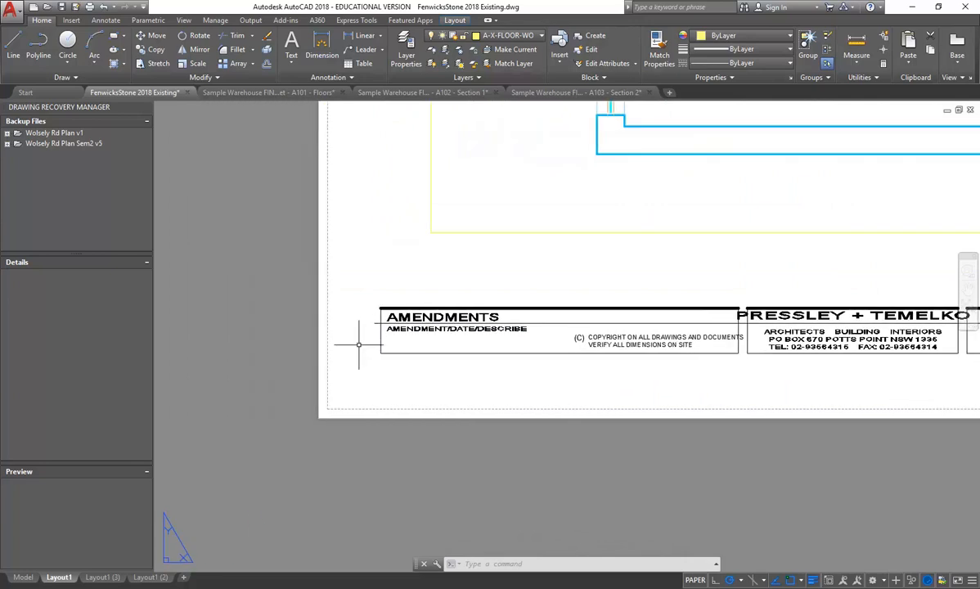
pyautogui.scroll(2, 376, 341)
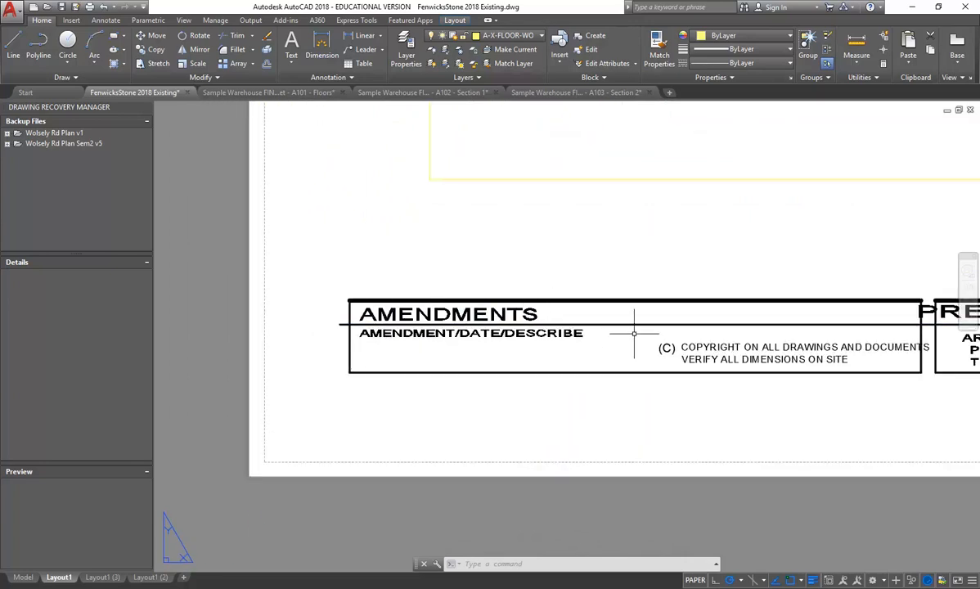
pyautogui.moveTo(622, 333); pyautogui.dragTo(369, 346, button='middle')
pyautogui.scroll(-2, 667, 360)
pyautogui.moveTo(655, 364); pyautogui.dragTo(497, 367, button='middle')
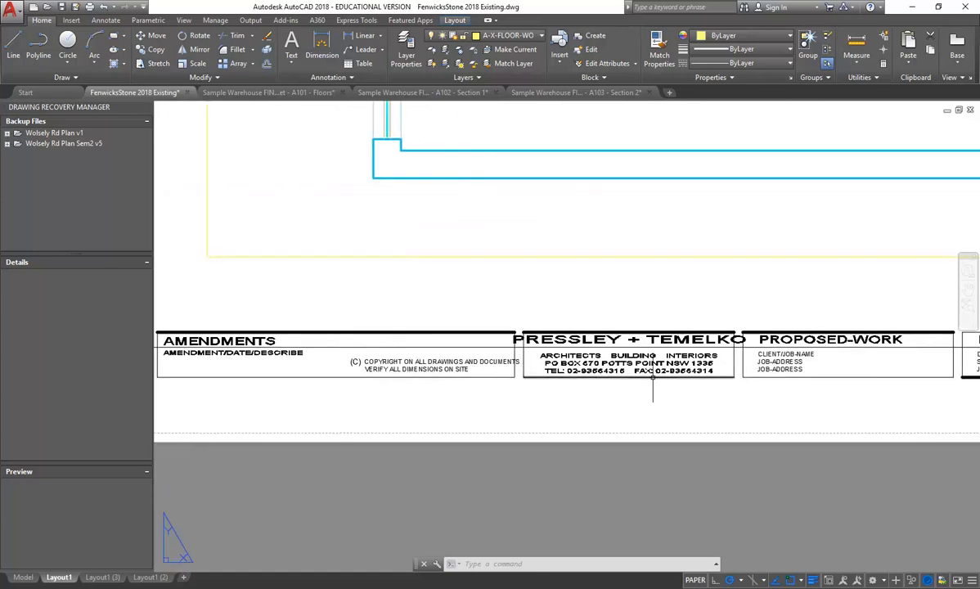
pyautogui.moveTo(653, 375); pyautogui.dragTo(601, 361, button='middle')
pyautogui.scroll(2, 559, 333)
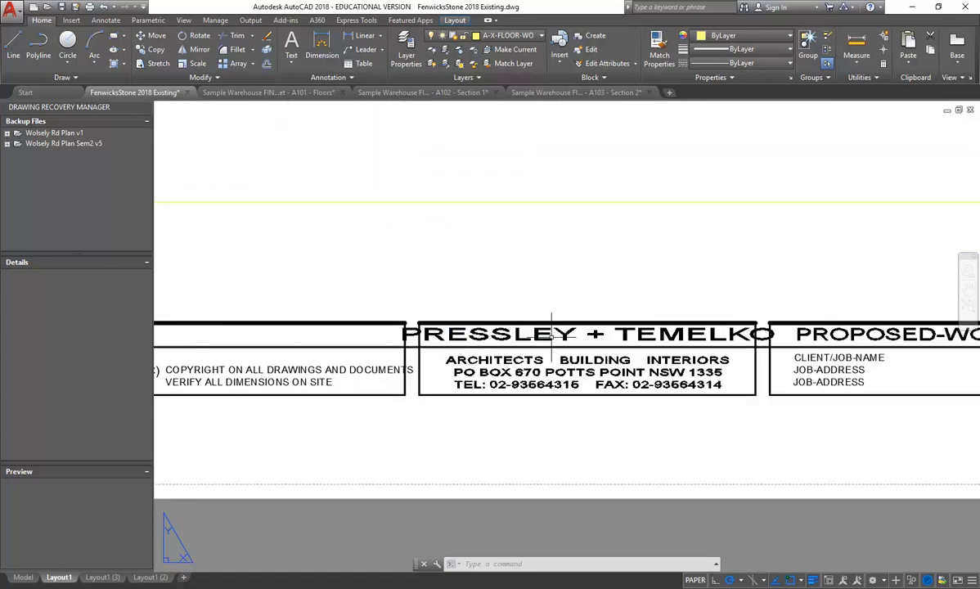
pyautogui.scroll(2, 558, 333)
pyautogui.scroll(-2, 471, 346)
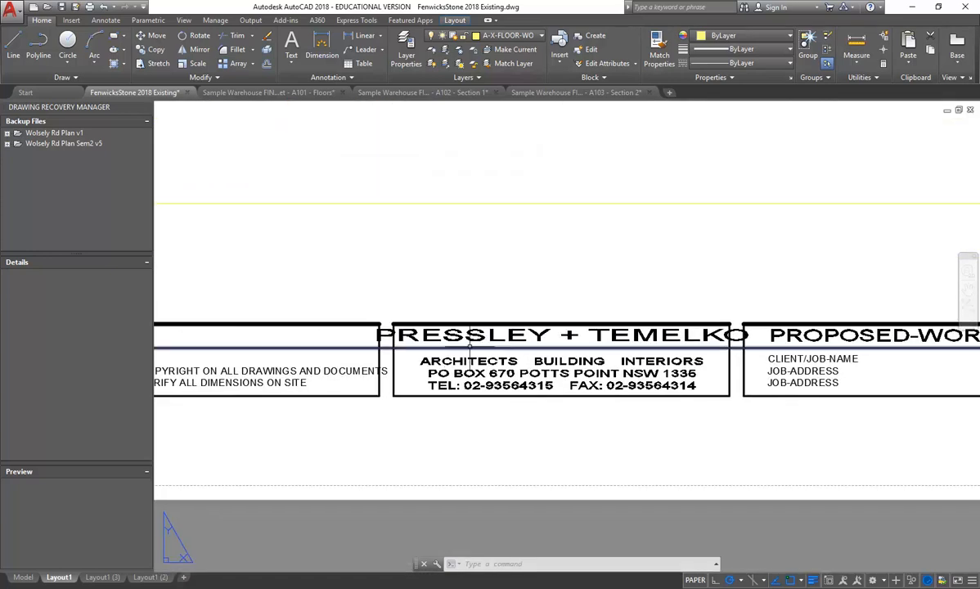
pyautogui.moveTo(471, 348); pyautogui.dragTo(500, 343, button='middle')
pyautogui.scroll(2, 500, 372)
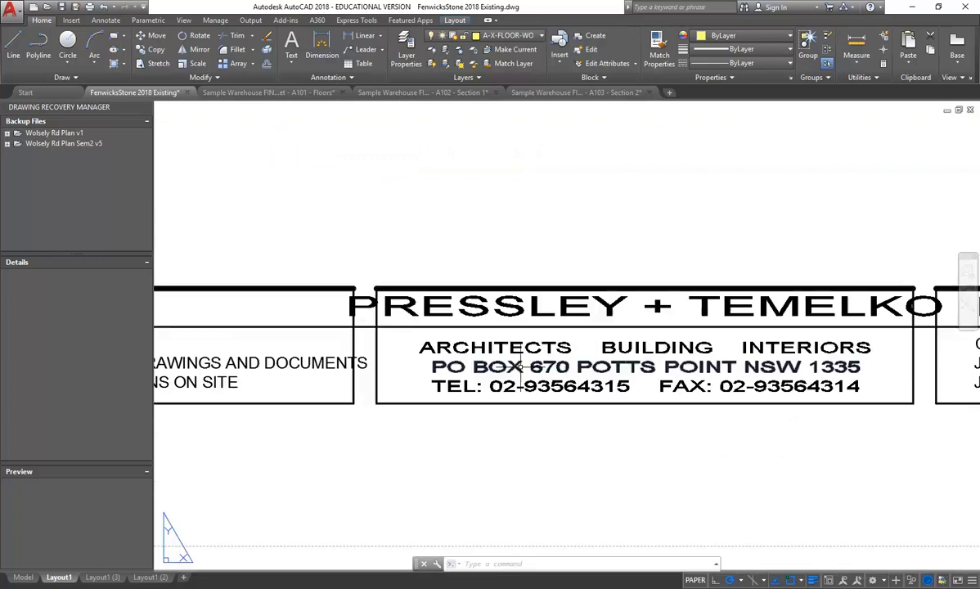
# - Open the PRESSLEY + TEMELKO heading for editing to examine its text type, leaving the wording unchanged
pyautogui.click(557, 315)
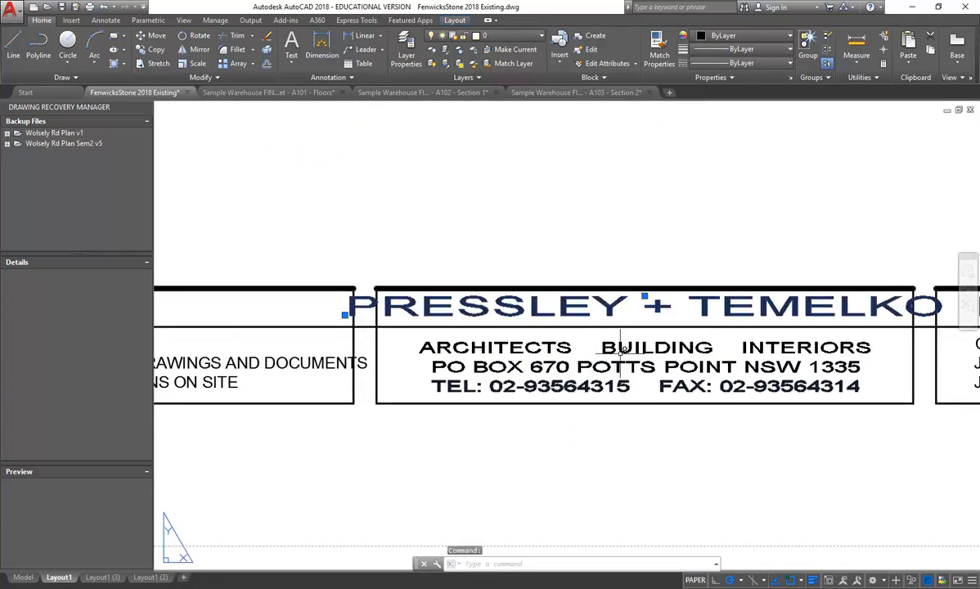
pyautogui.click(569, 313)
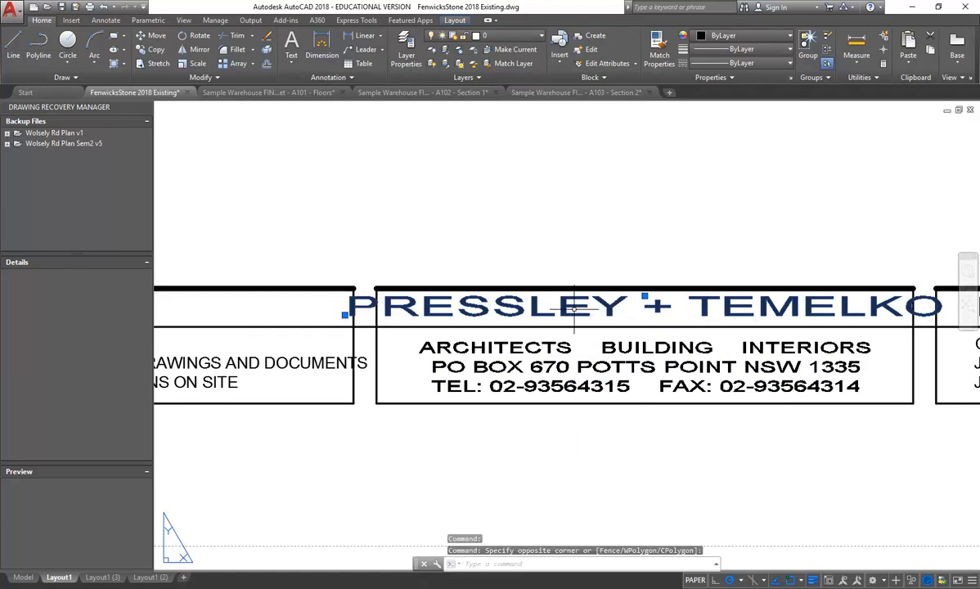
pyautogui.click(571, 314)
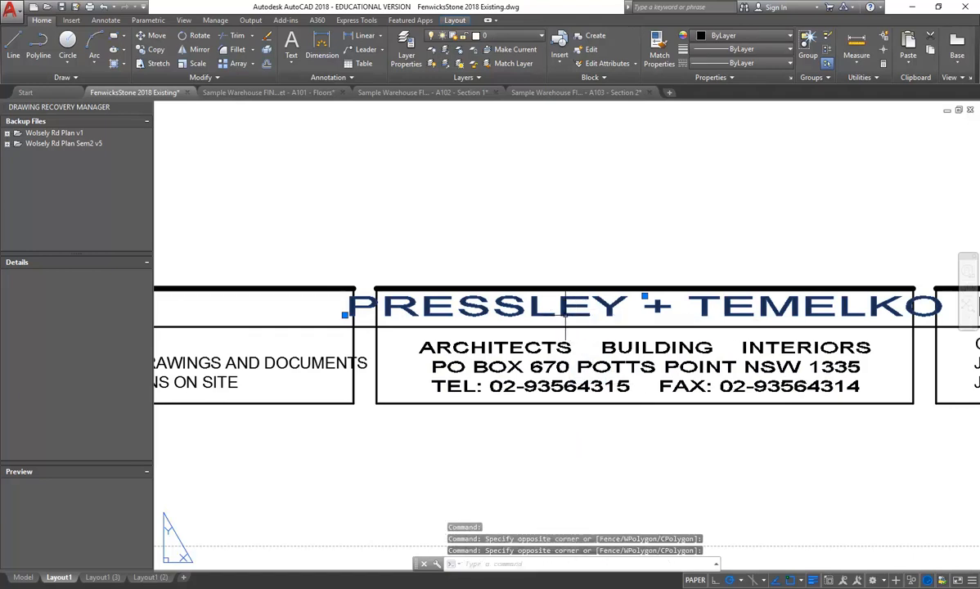
pyautogui.click(564, 314)
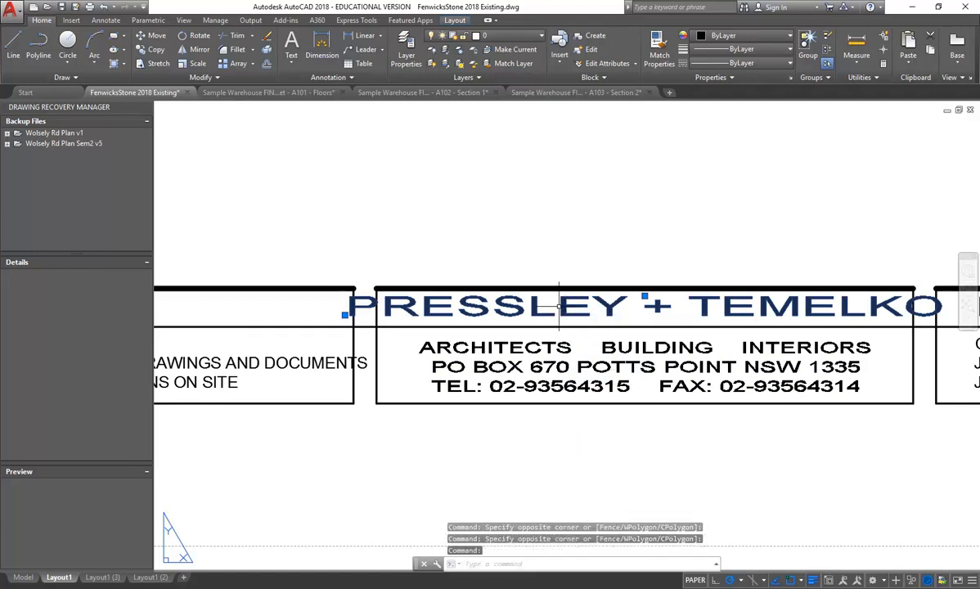
pyautogui.press('Escape')
pyautogui.press('Escape')
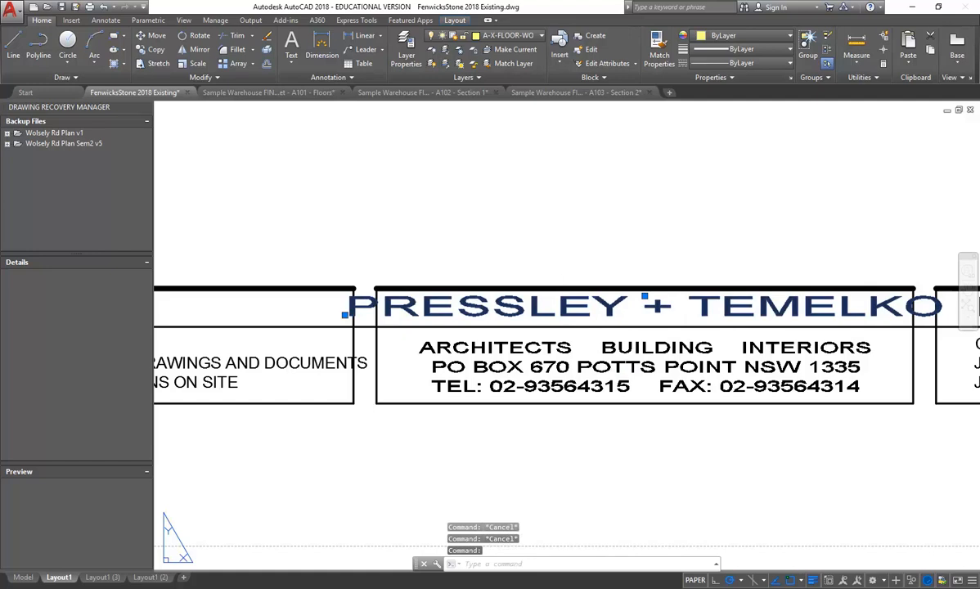
pyautogui.doubleClick(571, 296)
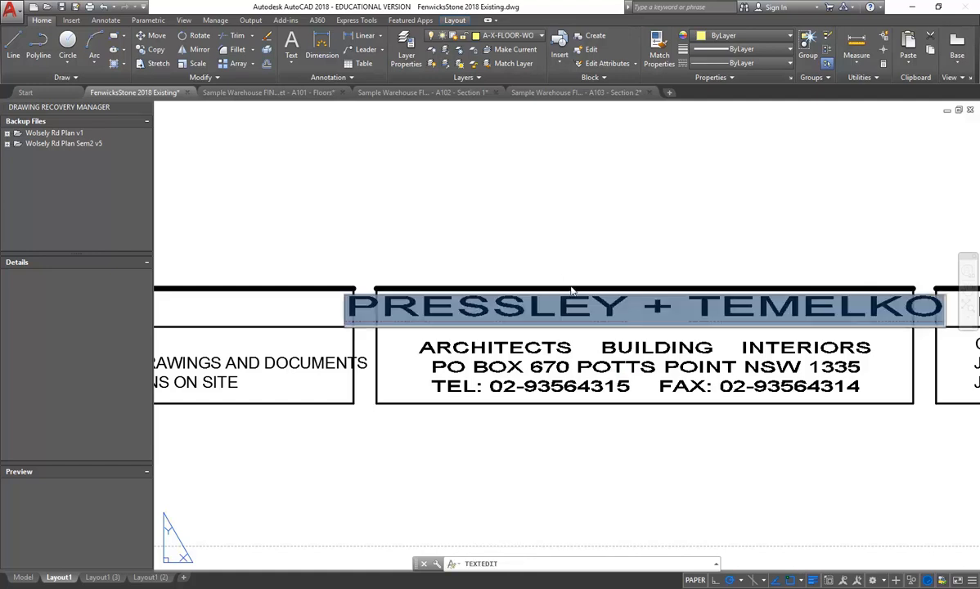
pyautogui.click(546, 237)
pyautogui.press('Escape')
pyautogui.moveTo(564, 274); pyautogui.dragTo(520, 280, button='middle')
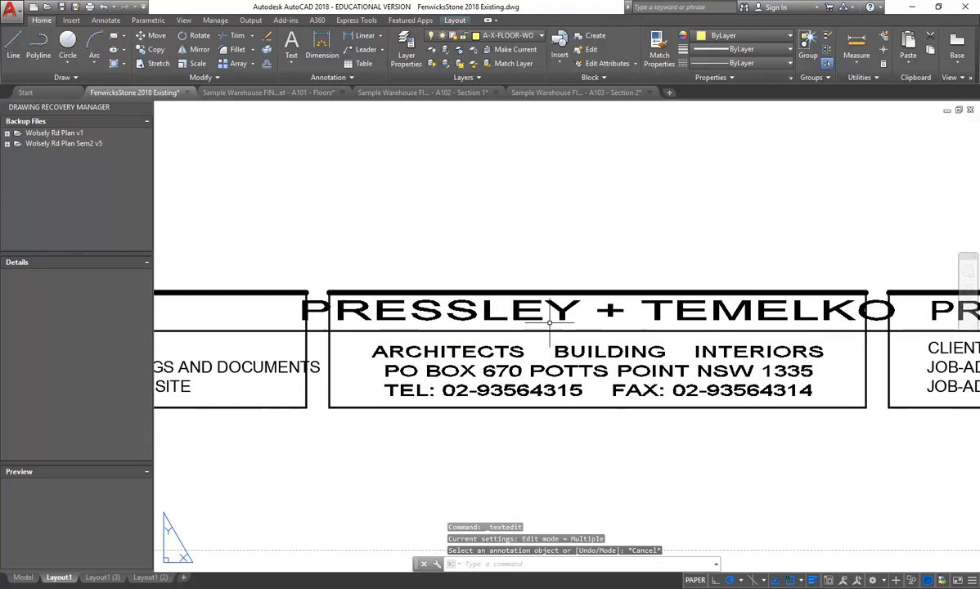
pyautogui.doubleClick(483, 304)
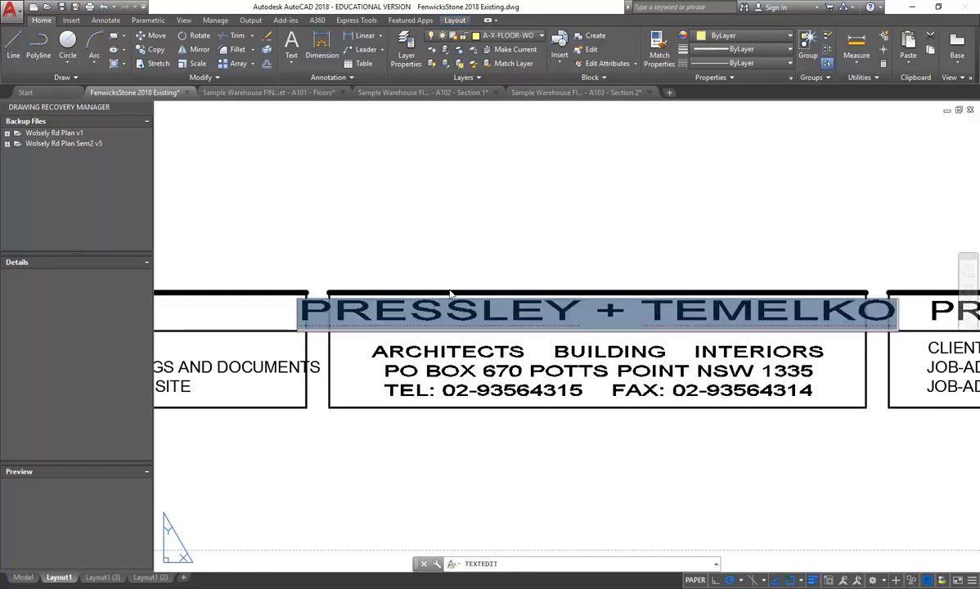
pyautogui.click(528, 250)
pyautogui.press('Escape')
# - Inspect the definition of the DATE attribute in the DWG-NAME box and dismiss it without changes
pyautogui.moveTo(639, 290); pyautogui.dragTo(324, 294, button='middle')
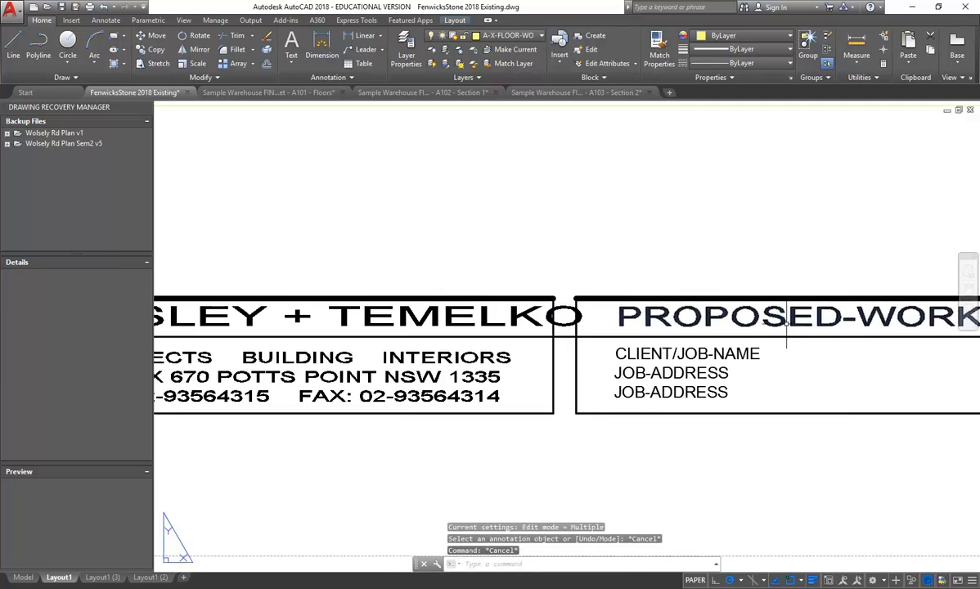
pyautogui.moveTo(783, 320); pyautogui.dragTo(449, 305, button='middle')
pyautogui.moveTo(805, 343); pyautogui.dragTo(383, 341, button='middle')
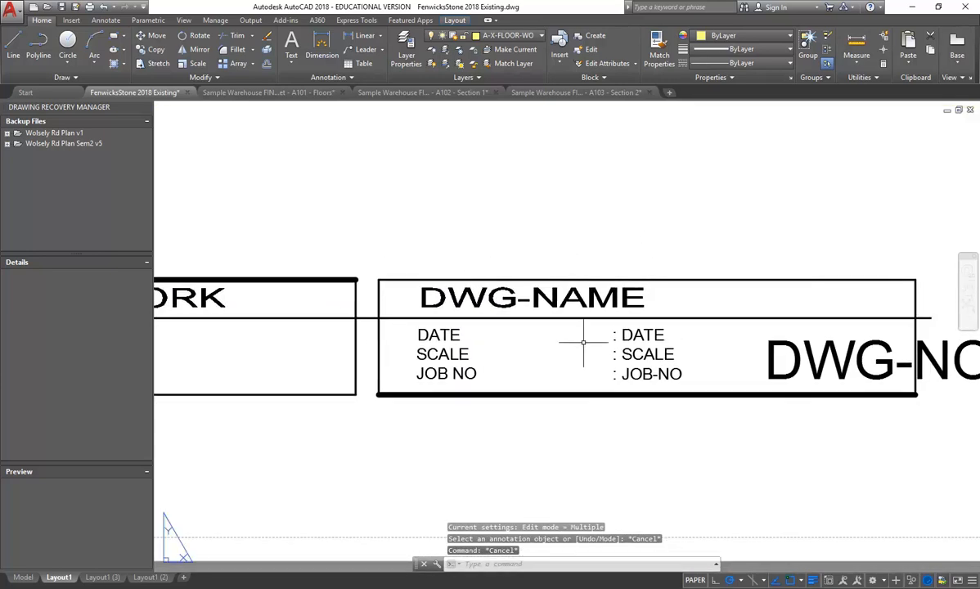
pyautogui.doubleClick(640, 335)
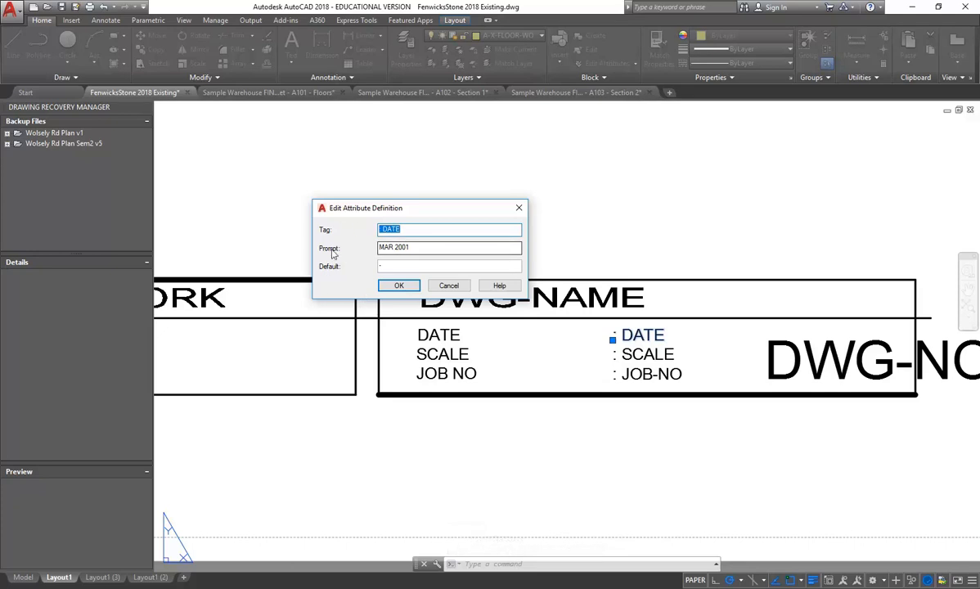
pyautogui.click(451, 289)
pyautogui.scroll(-2, 361, 289)
pyautogui.moveTo(361, 289)
pyautogui.mouseDown(button='middle')
pyautogui.moveTo(445, 276)
pyautogui.moveTo(710, 282)
pyautogui.mouseUp(button='middle')
pyautogui.press('Escape')
pyautogui.press('Escape')
pyautogui.moveTo(330, 290); pyautogui.dragTo(589, 290, button='middle')
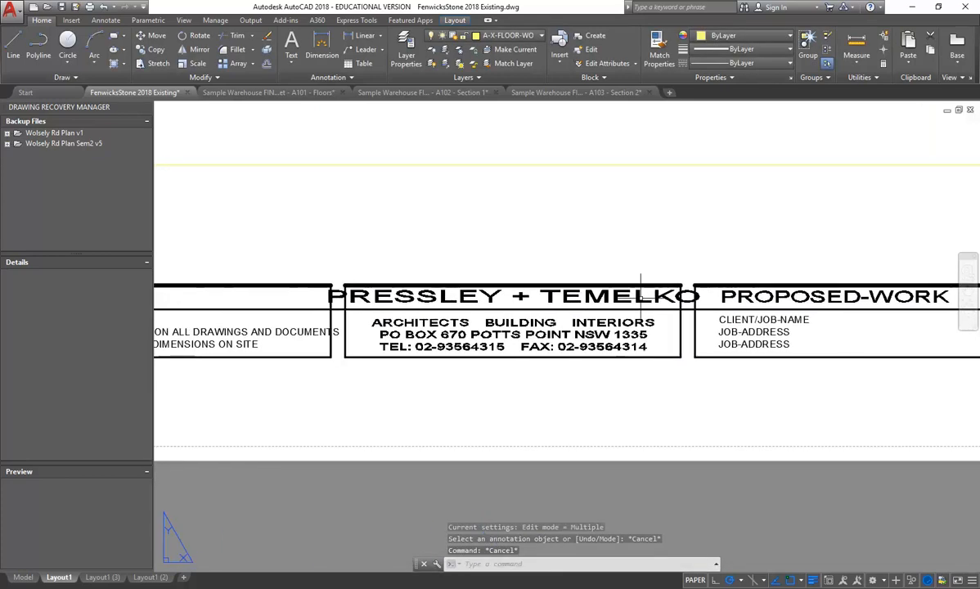
# - Replace the PRESSLEY + TEMELKO heading above the architect's details with DENNY LEE DESIGNS
pyautogui.scroll(3, 401, 294)
pyautogui.doubleClick(415, 292)
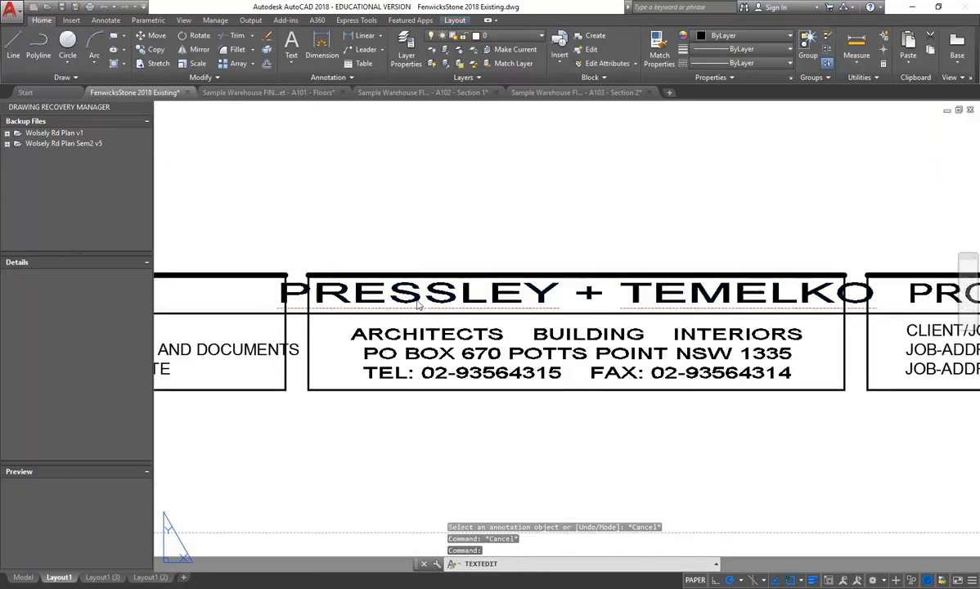
pyautogui.write('DENNY')
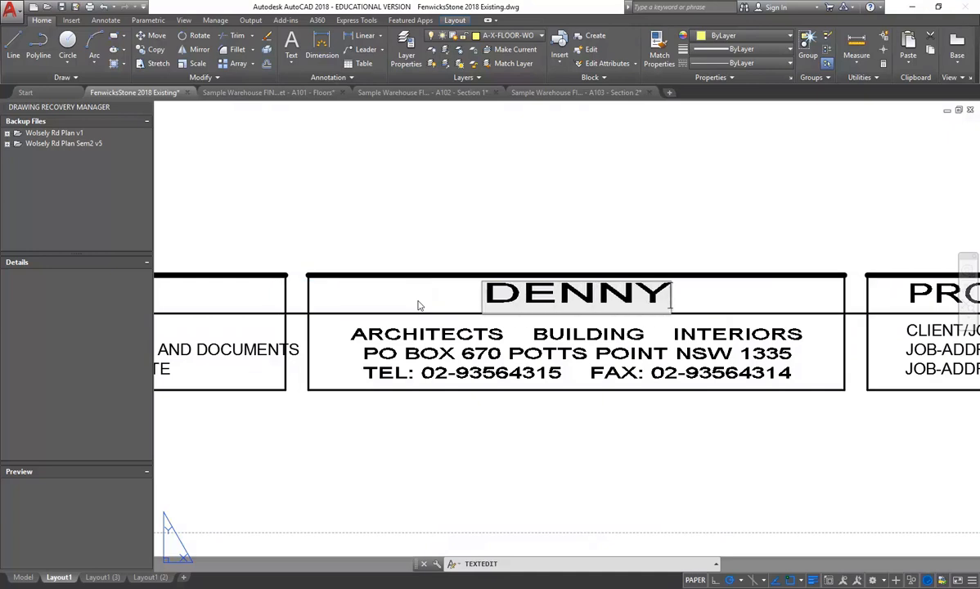
pyautogui.write(' LEE DESIGNS')
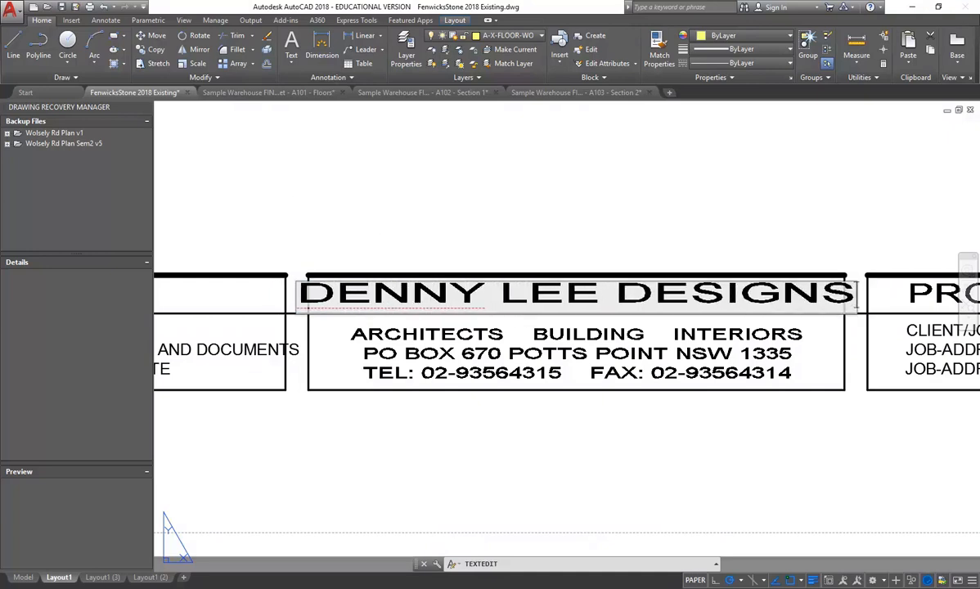
pyautogui.click(446, 212)
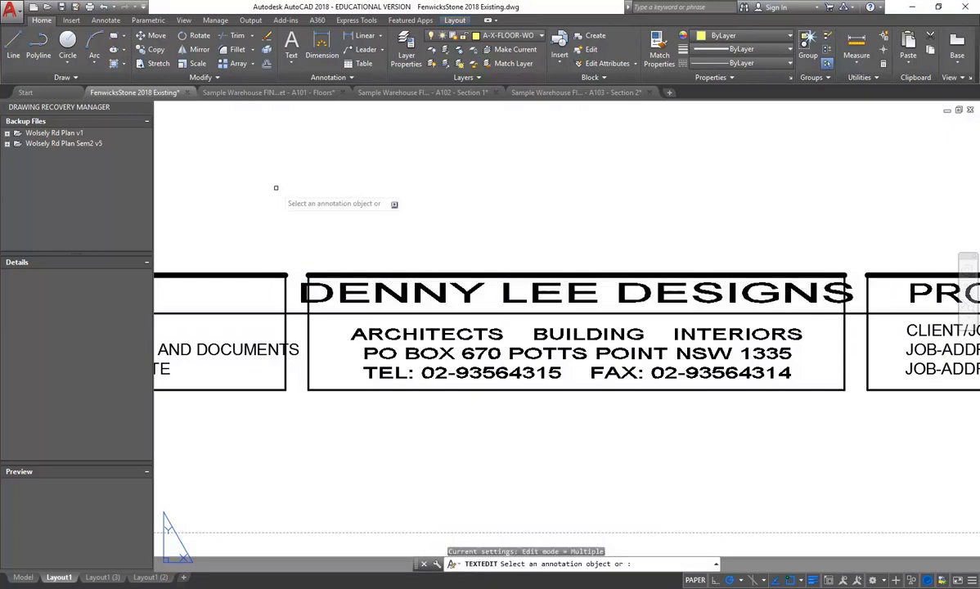
pyautogui.press('Escape')
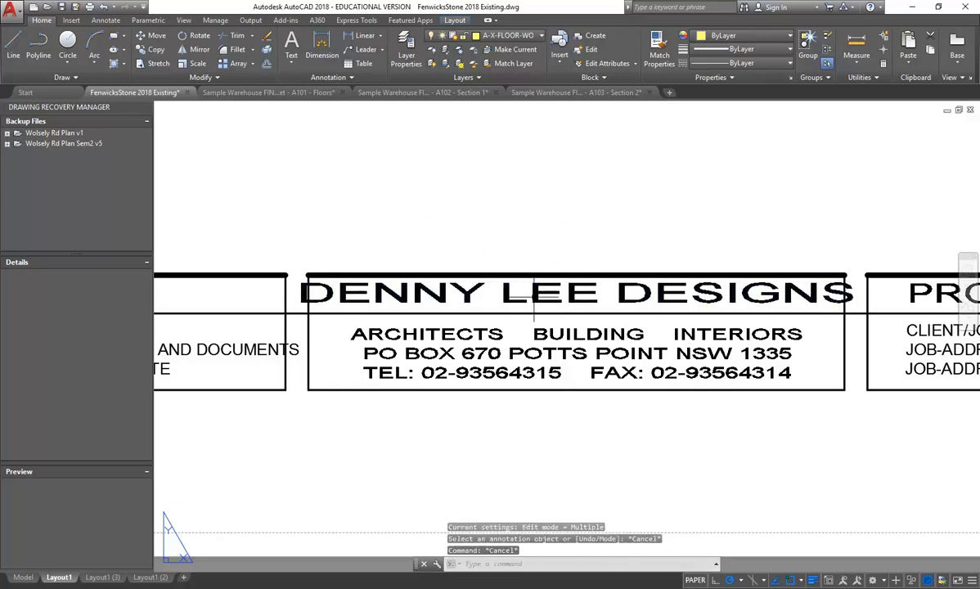
pyautogui.click(536, 303)
pyautogui.click(409, 291)
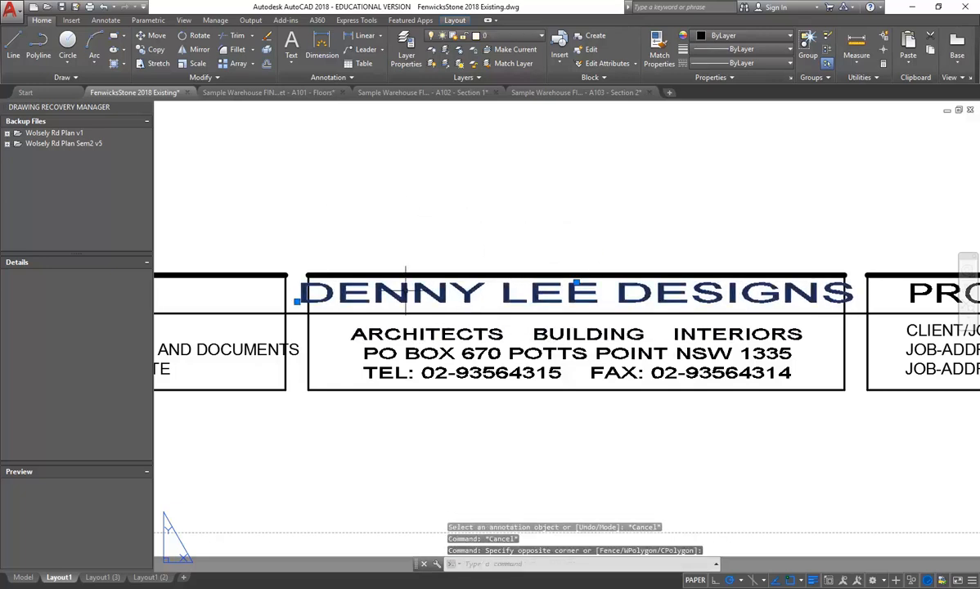
pyautogui.click(441, 301)
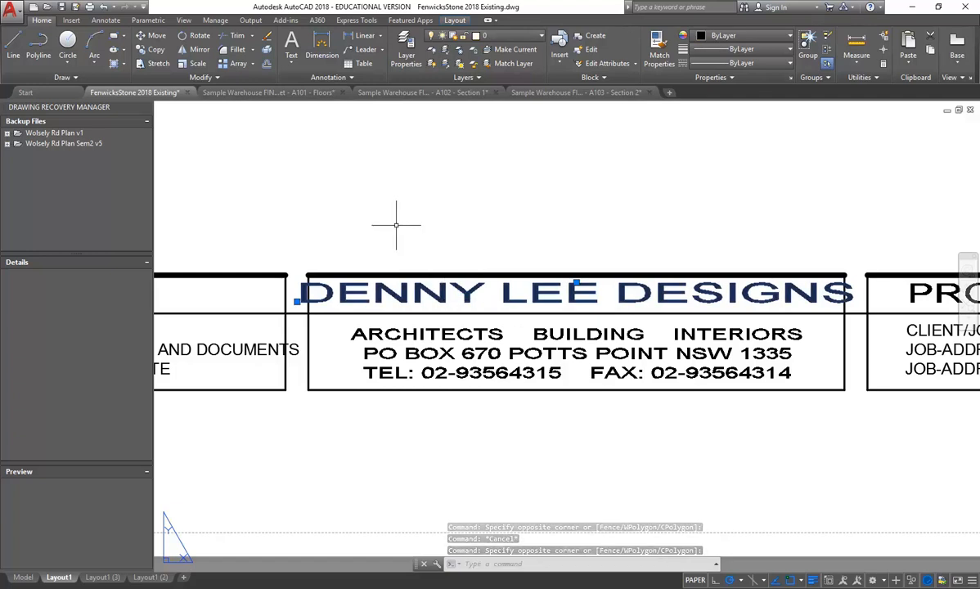
pyautogui.doubleClick(466, 296)
pyautogui.press('Escape')
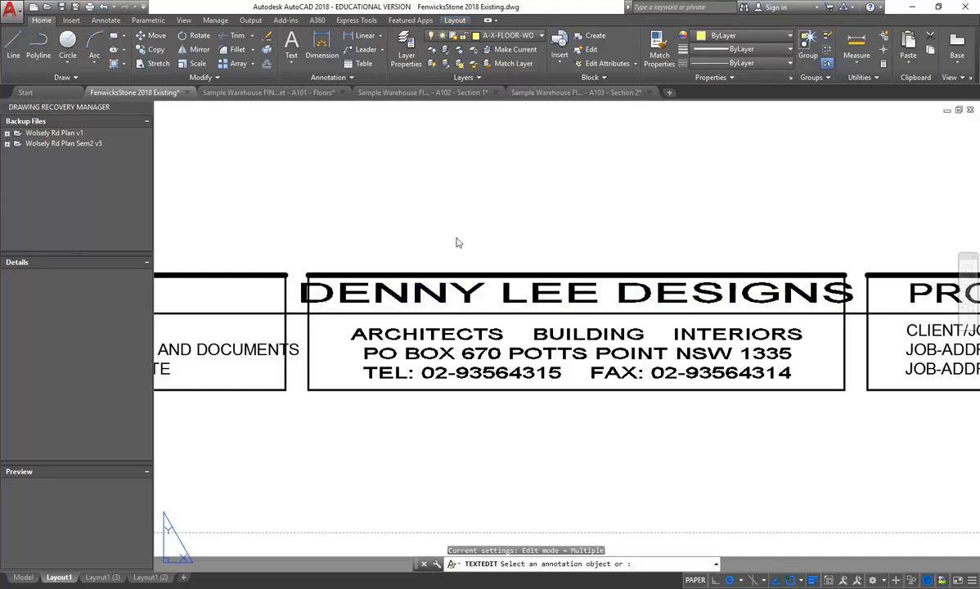
pyautogui.press('Escape')
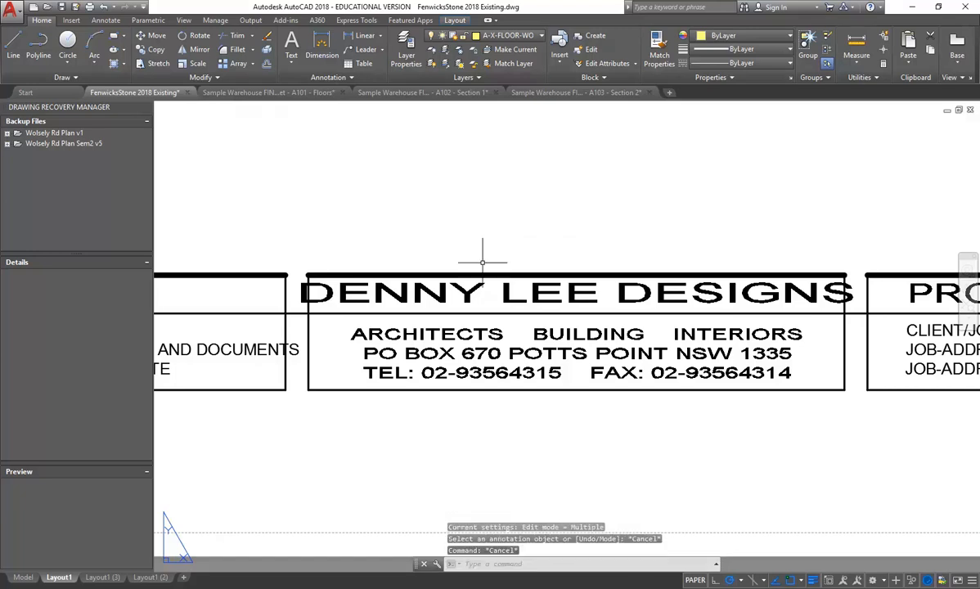
# - Set the text height of the DENNY LEE DESIGNS heading to 2 in its object properties
pyautogui.click(491, 299)
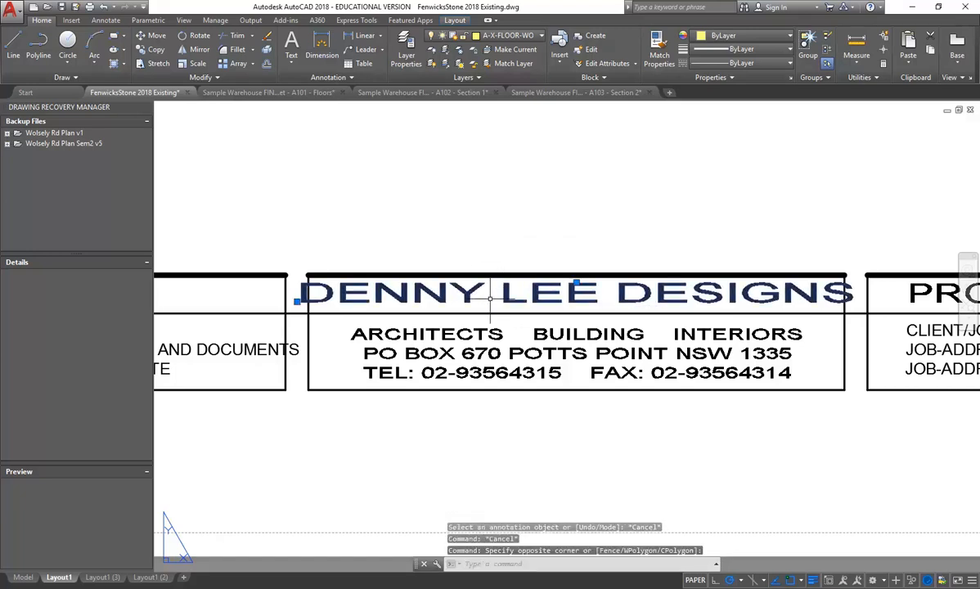
pyautogui.click(471, 287)
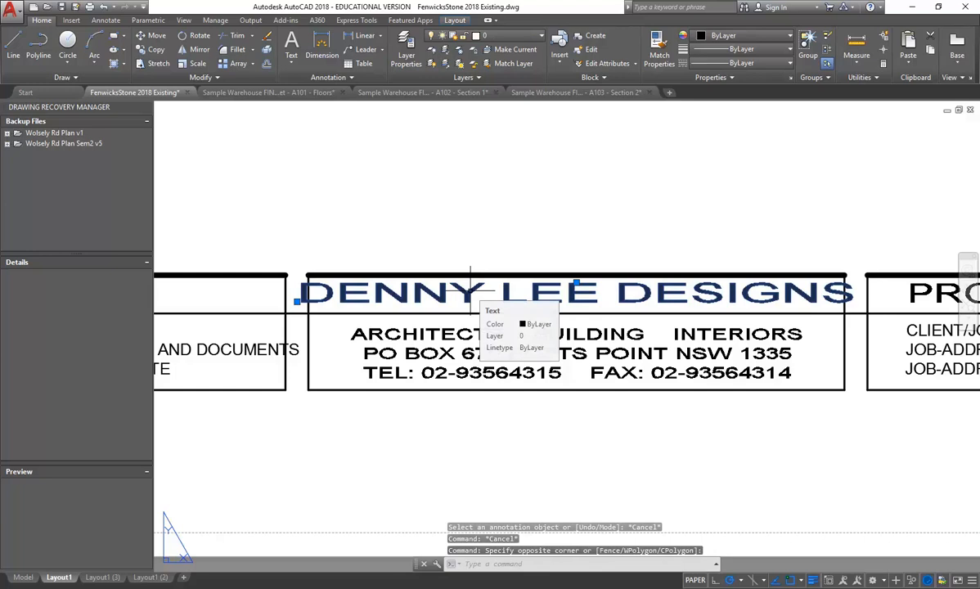
pyautogui.rightClick(470, 290)
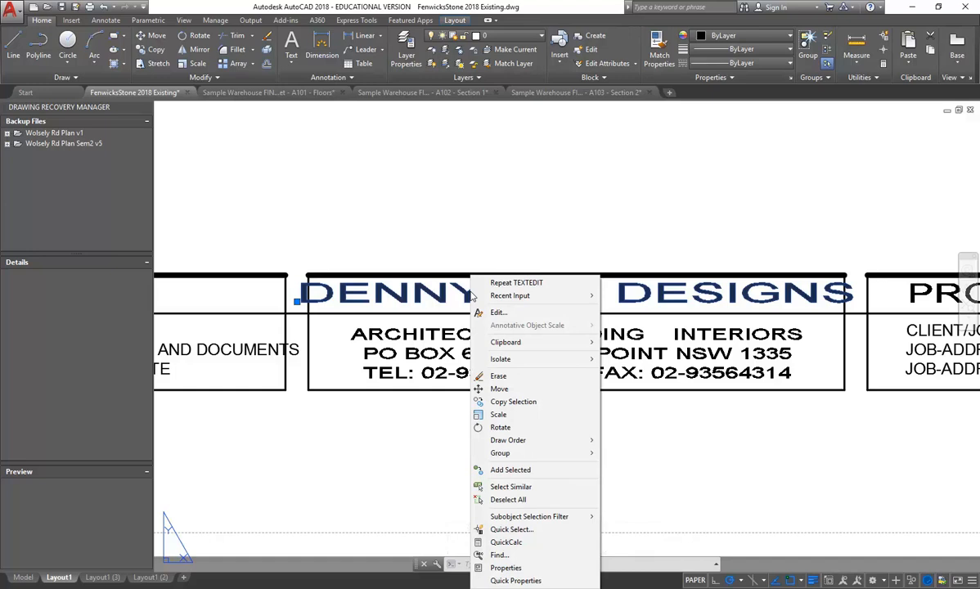
pyautogui.click(506, 568)
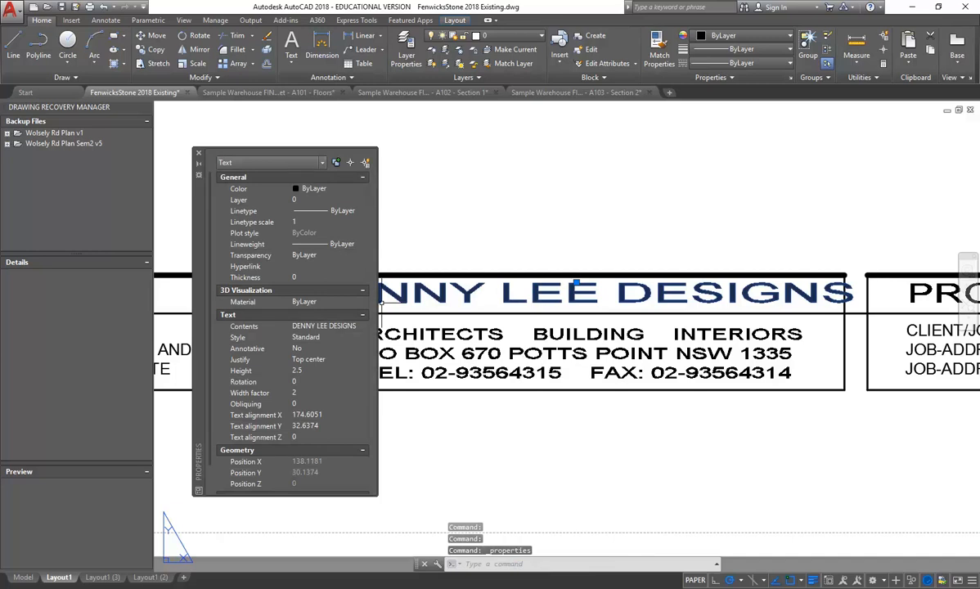
pyautogui.click(317, 372)
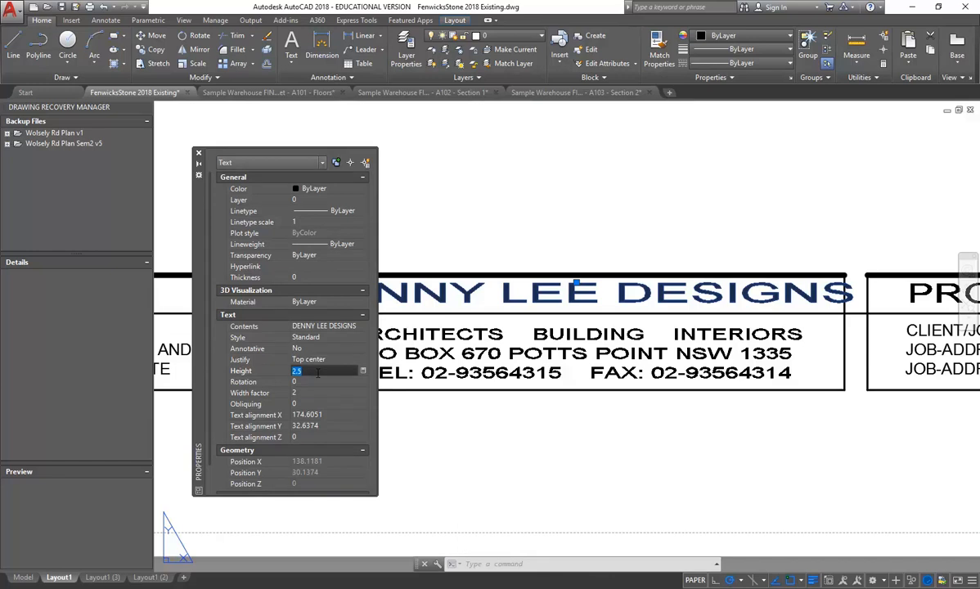
pyautogui.write('2')
pyautogui.press('Return')
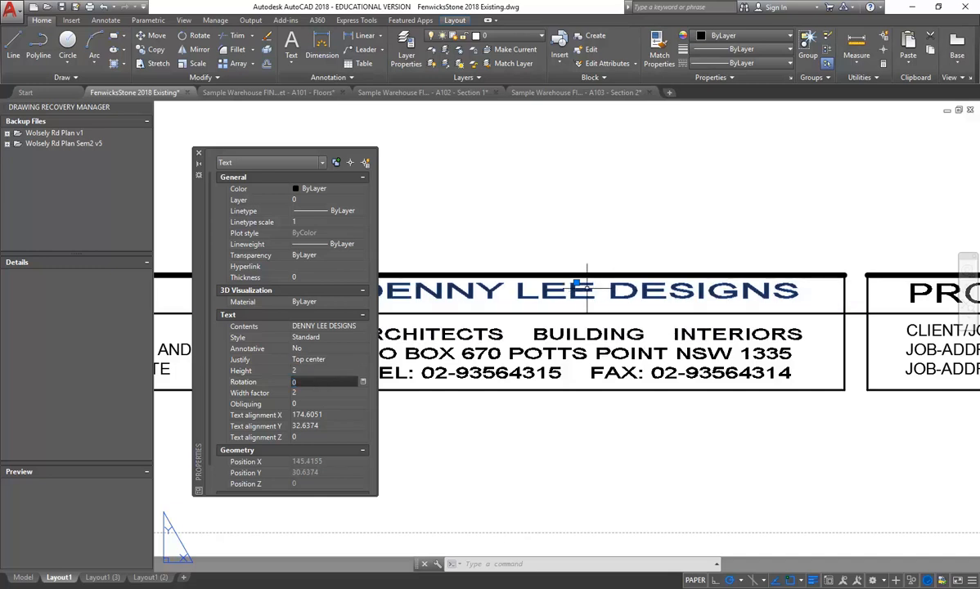
# - Move the DENNY LEE DESIGNS heading slightly down so it sits midway between the two lines of its box
pyautogui.scroll(5, 577, 267)
pyautogui.scroll(-6, 567, 317)
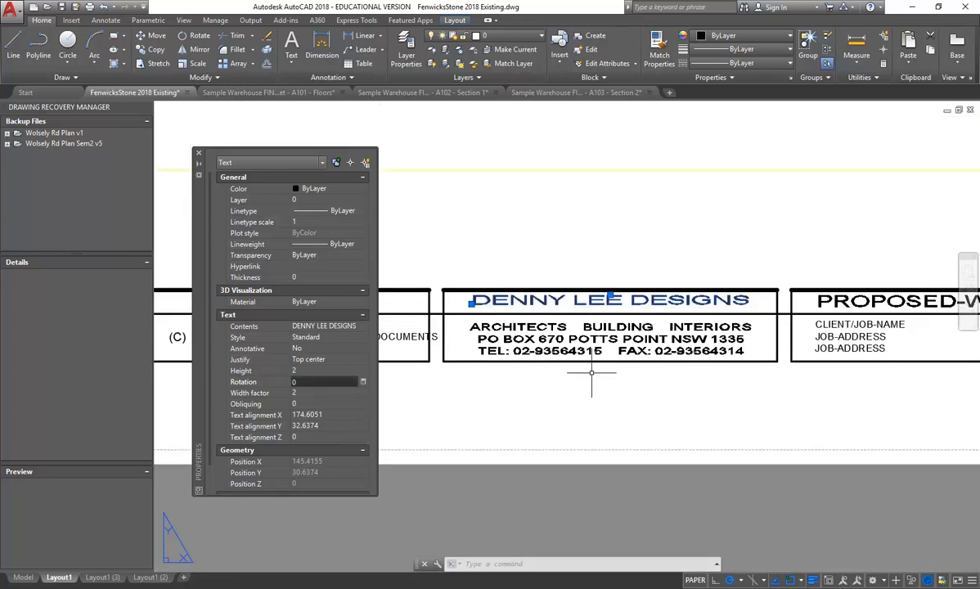
pyautogui.scroll(2, 551, 319)
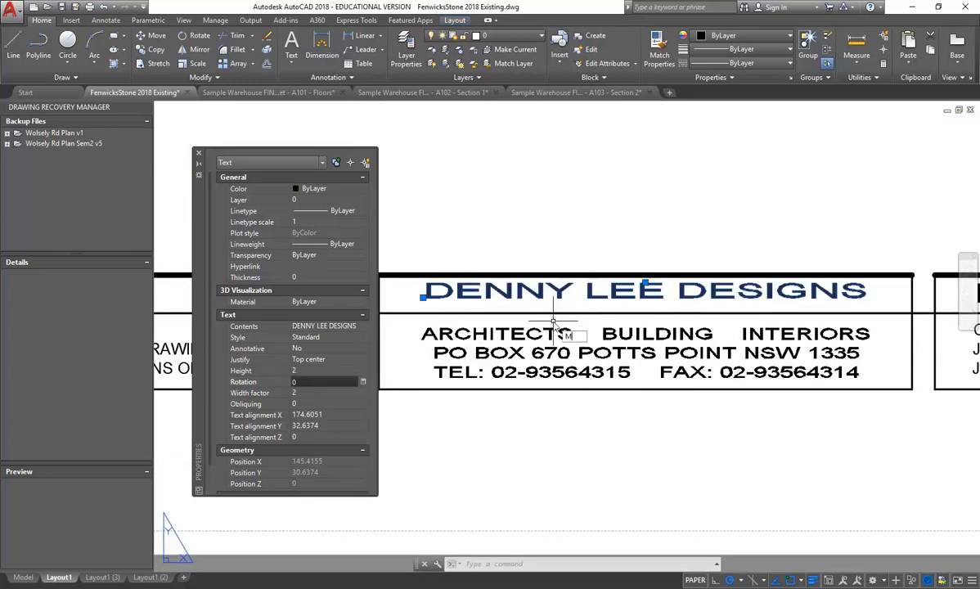
pyautogui.scroll(2, 553, 321)
pyautogui.click(572, 313)
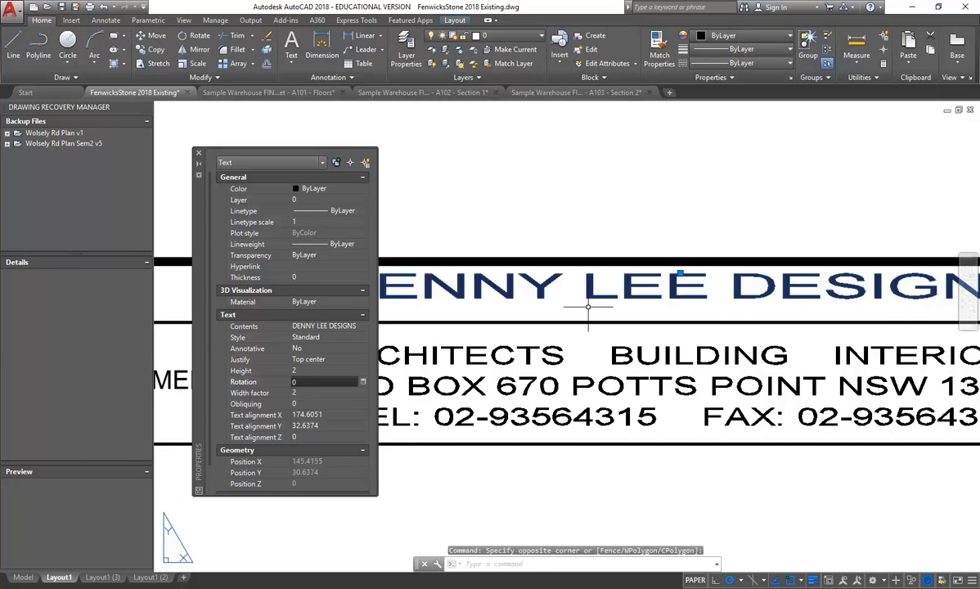
pyautogui.click(156, 35)
pyautogui.click(533, 302)
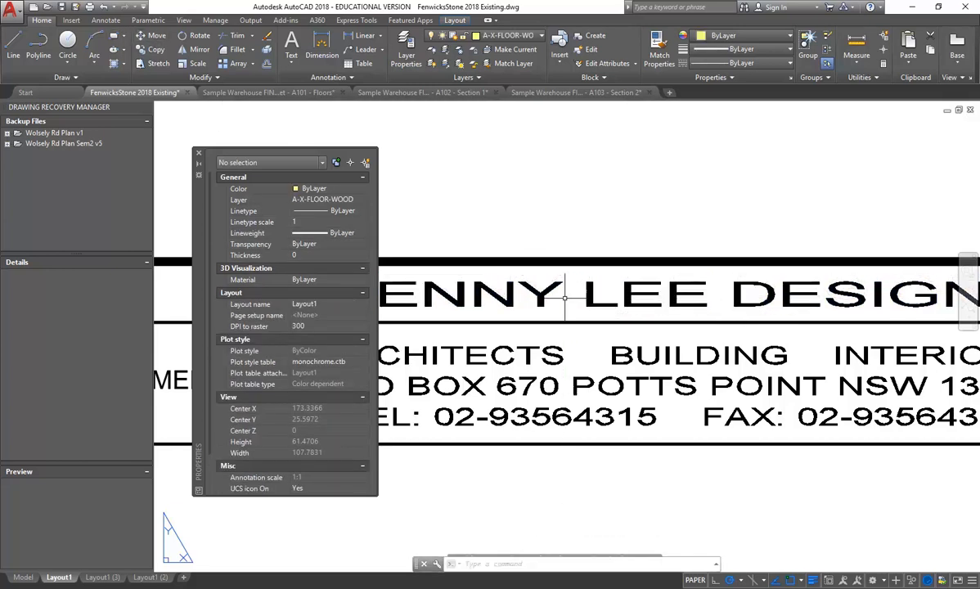
# - Close the object properties display and check the whole title block's fit along the bottom of the sheet
pyautogui.scroll(-4, 529, 307)
pyautogui.moveTo(540, 330); pyautogui.dragTo(641, 344, button='middle')
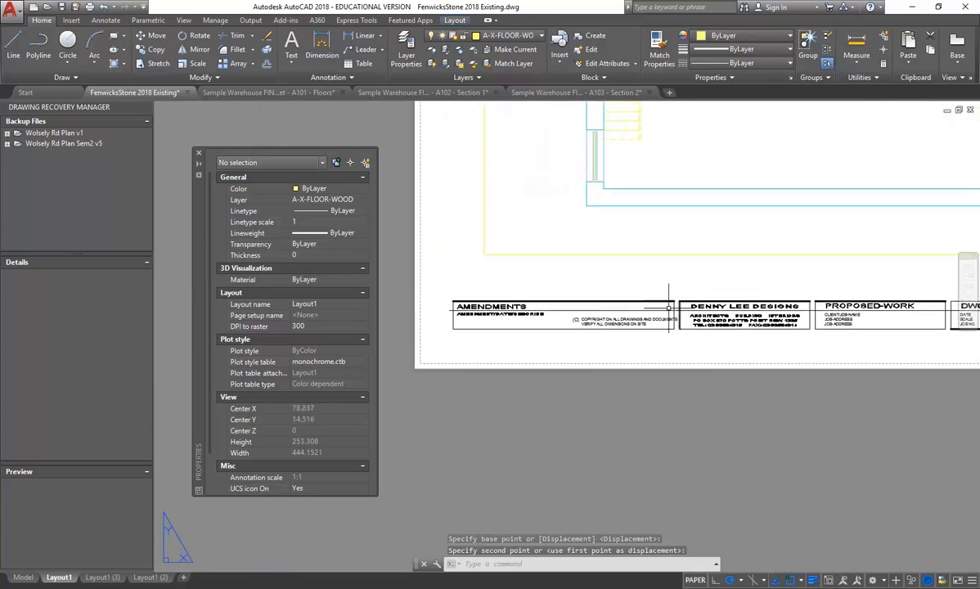
pyautogui.click(198, 152)
pyautogui.scroll(3, 566, 307)
pyautogui.press('Escape')
pyautogui.press('Escape')
pyautogui.press('Escape')
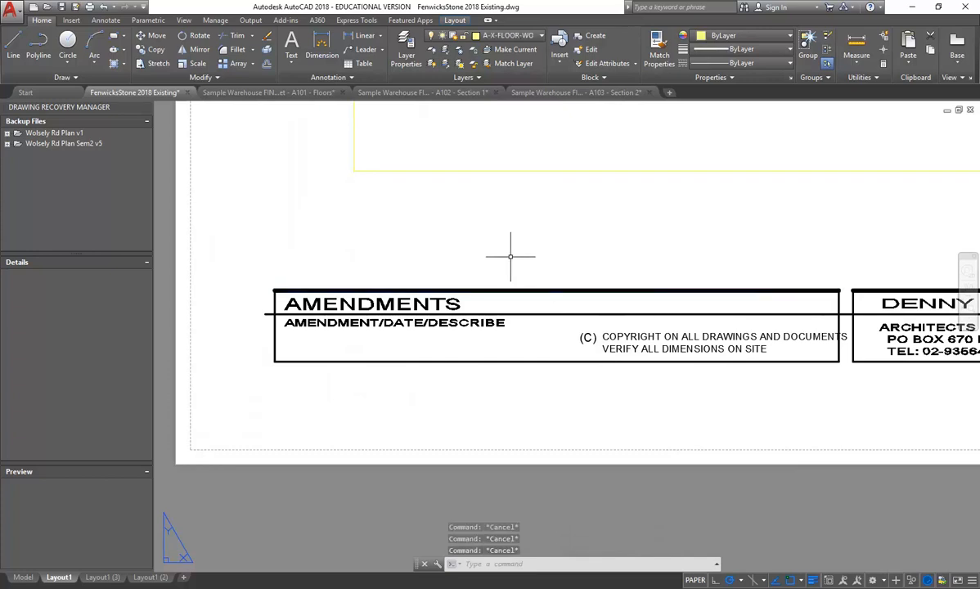
pyautogui.scroll(-5, 380, 305)
pyautogui.scroll(-2, 376, 328)
pyautogui.scroll(3, 370, 338)
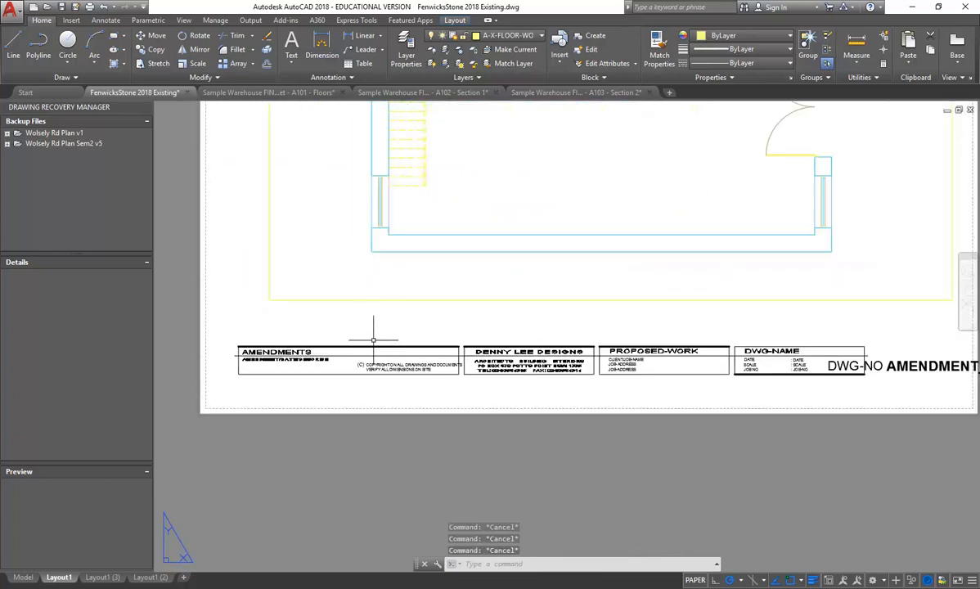
pyautogui.scroll(-2, 400, 318)
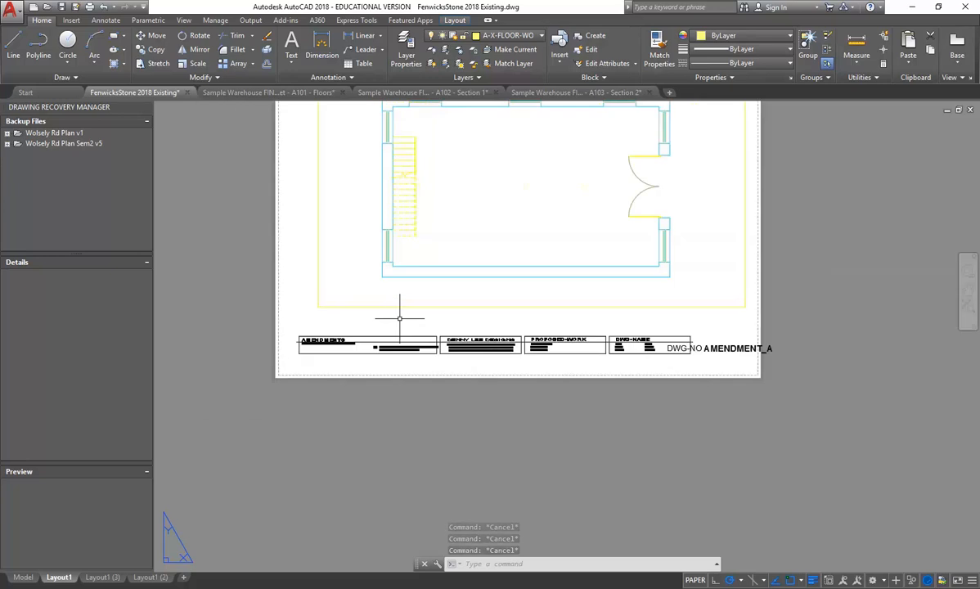
# - Make layer 0 the current layer
pyautogui.click(501, 36)
pyautogui.scroll(5, 495, 82)
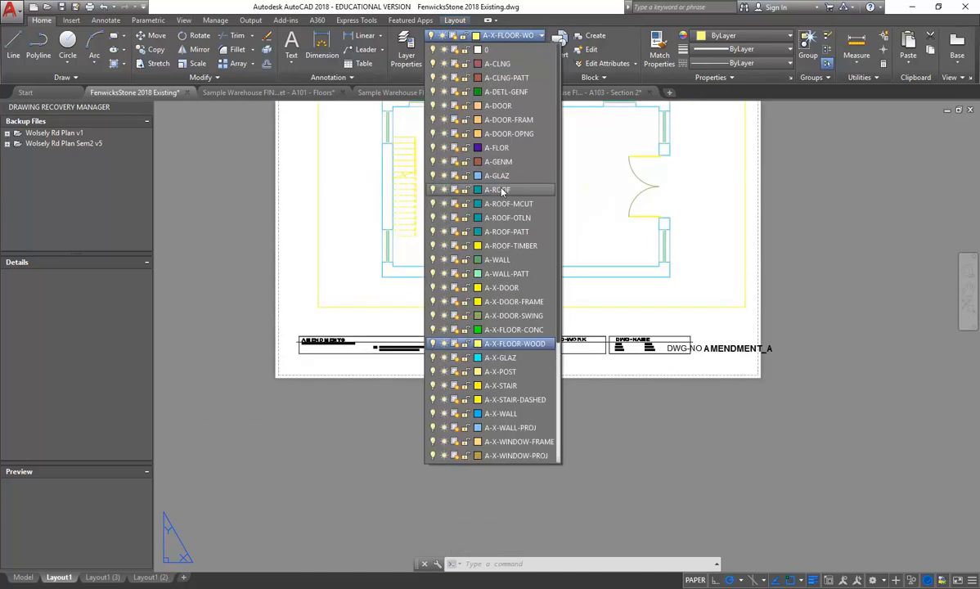
pyautogui.click(494, 49)
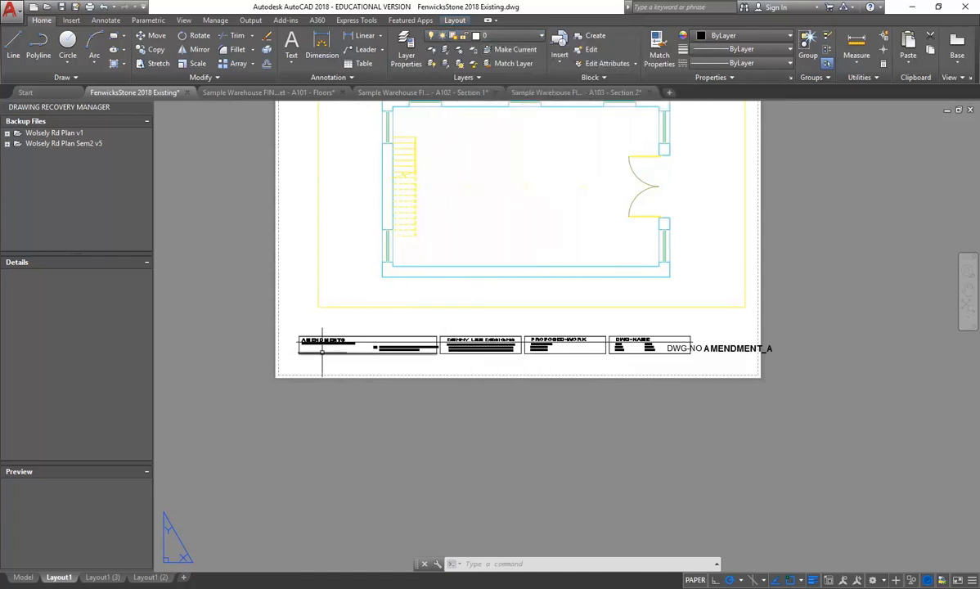
# - Erase the old border lines around the AMENDMENTS and copyright text, including the long horizontal line running through the title block
pyautogui.scroll(5, 319, 343)
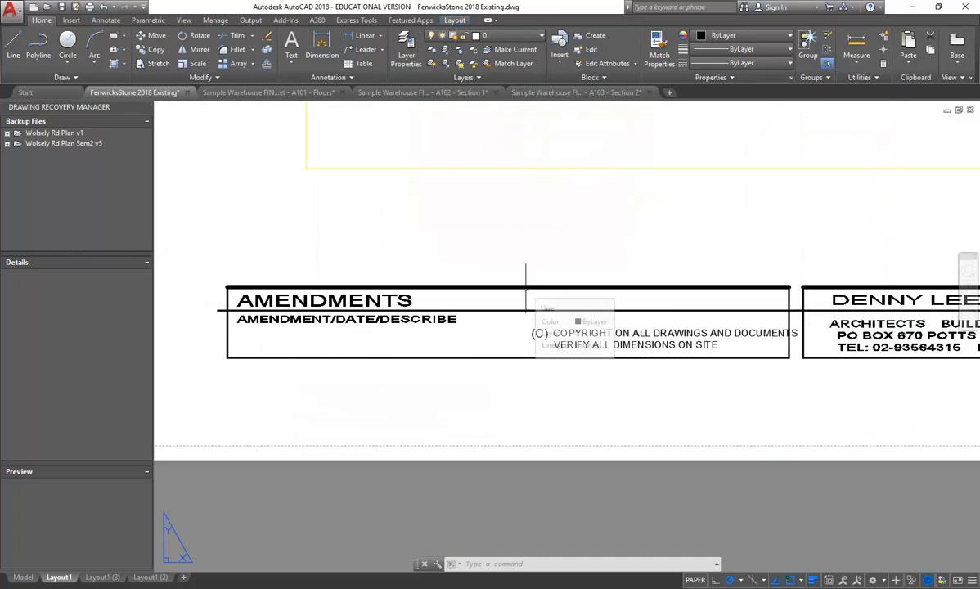
pyautogui.click(495, 263)
pyautogui.click(468, 384)
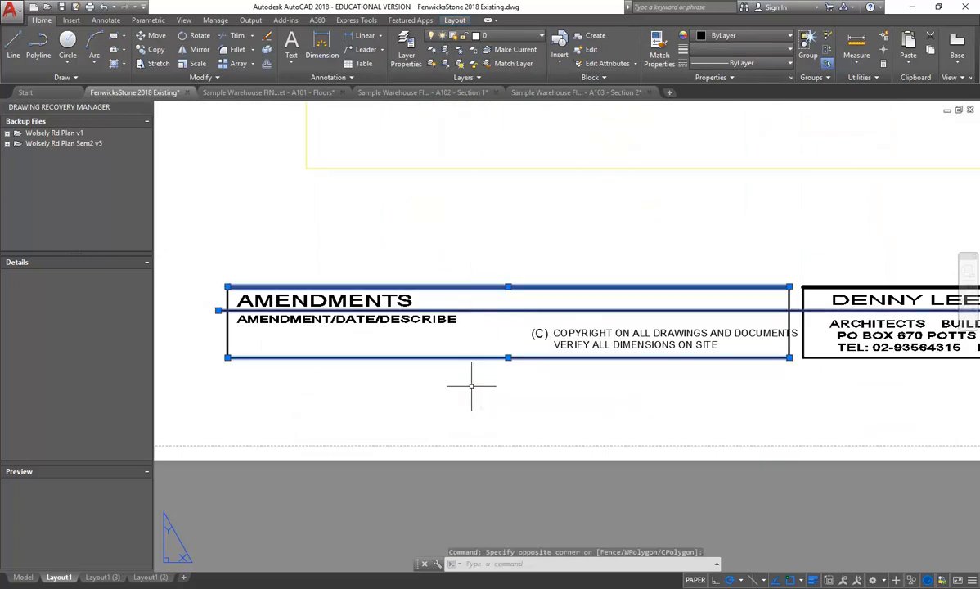
pyautogui.press('Delete')
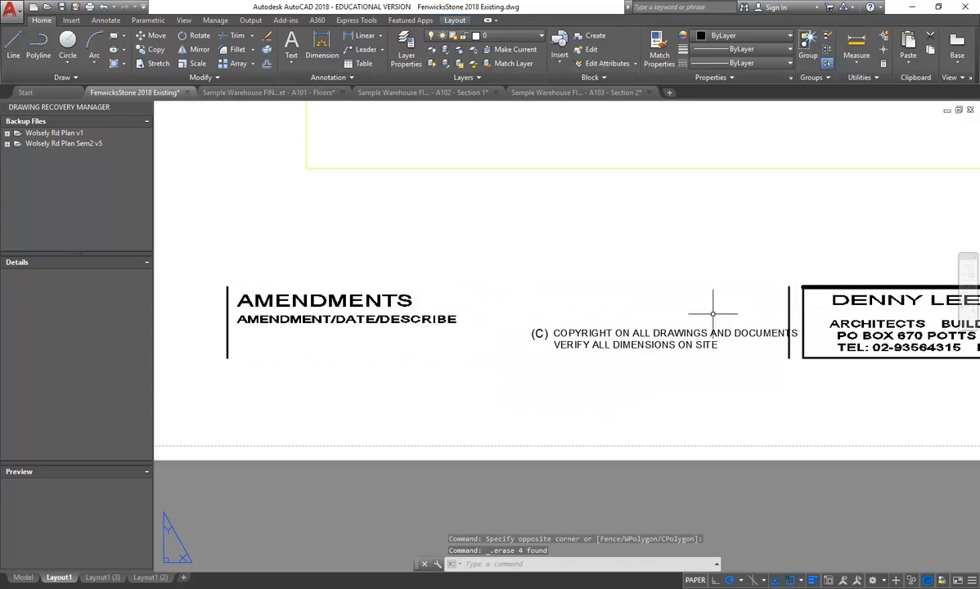
pyautogui.click(789, 306)
pyautogui.press('Delete')
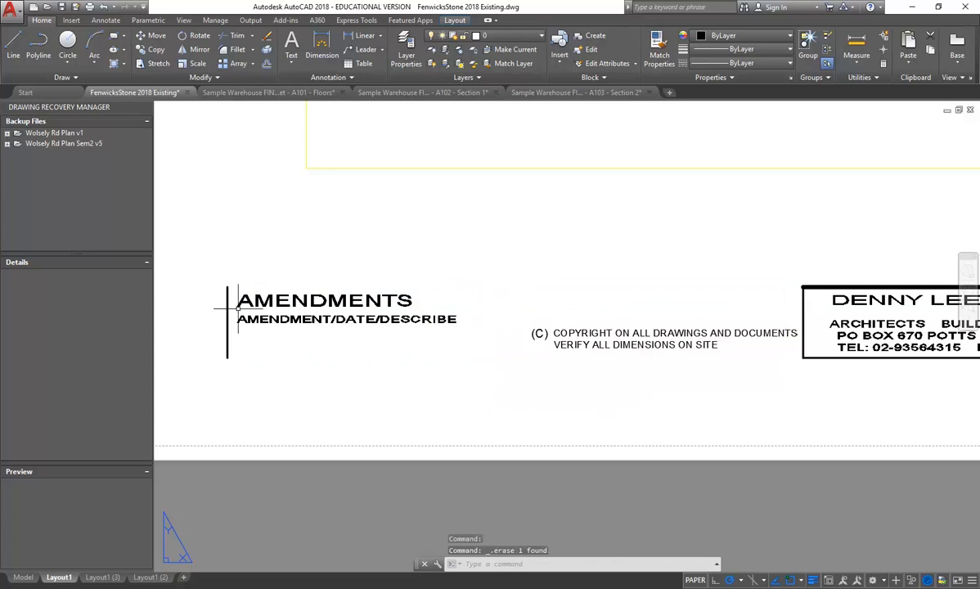
pyautogui.scroll(-4, 306, 263)
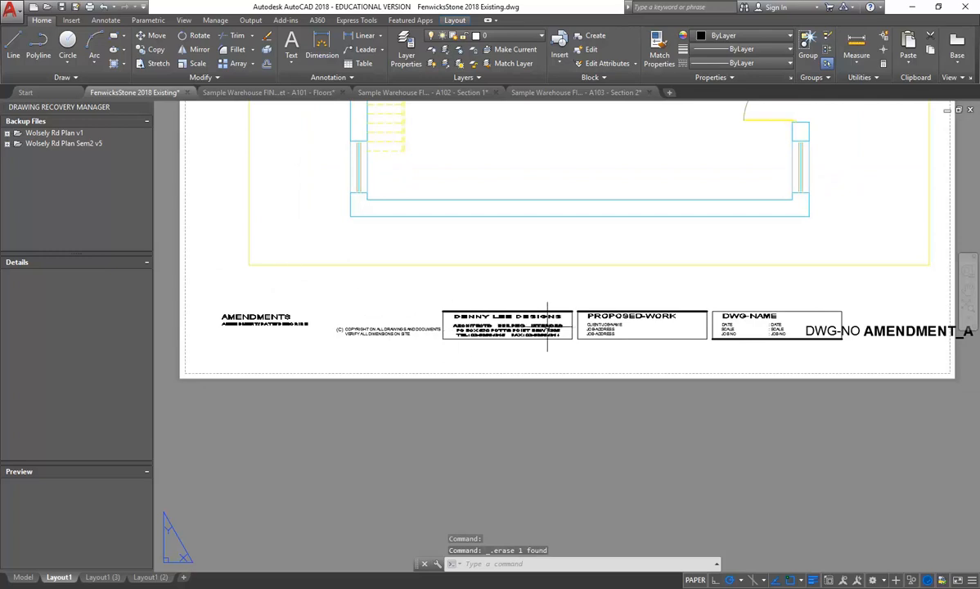
# - Erase the horizontal border lines and adjoining sides of the DENNY LEE DESIGNS and PROPOSED-WORK boxes
pyautogui.scroll(6, 556, 320)
pyautogui.click(633, 276)
pyautogui.click(608, 399)
pyautogui.press('Delete')
pyautogui.click(650, 263)
pyautogui.click(618, 443)
pyautogui.press('Delete')
# - Erase the border lines of the DWG-NAME box and the vertical line beside it
pyautogui.scroll(-4, 618, 442)
pyautogui.scroll(5, 682, 312)
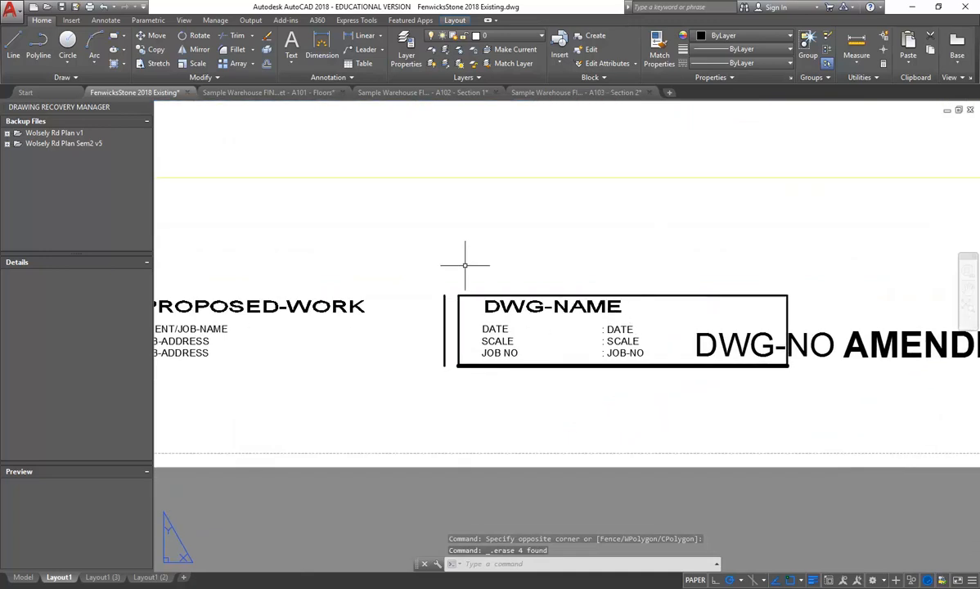
pyautogui.click(463, 264)
pyautogui.click(429, 402)
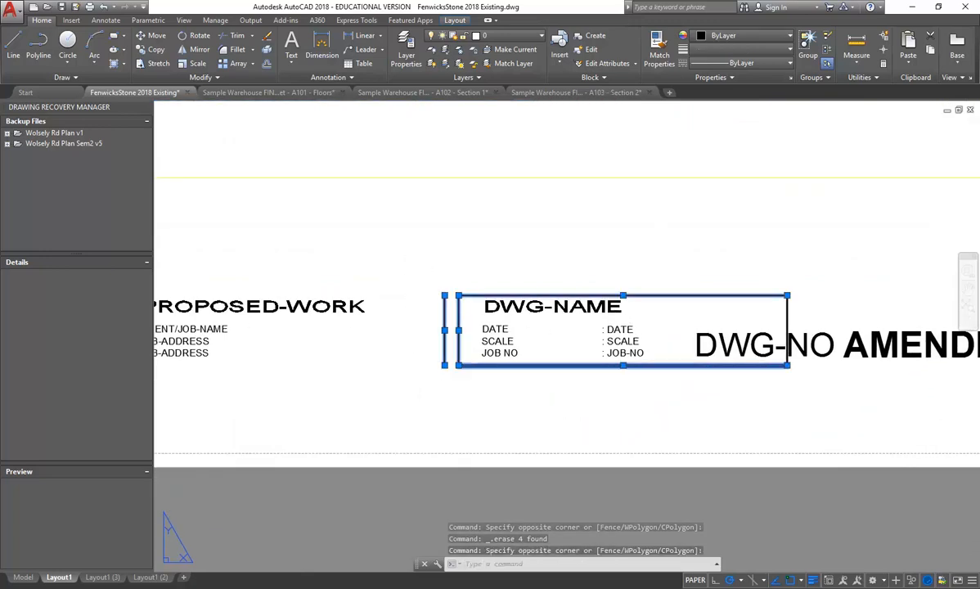
pyautogui.press('Delete')
pyautogui.scroll(-6, 454, 290)
pyautogui.moveTo(454, 290); pyautogui.dragTo(435, 318, button='middle')
pyautogui.scroll(2, 435, 318)
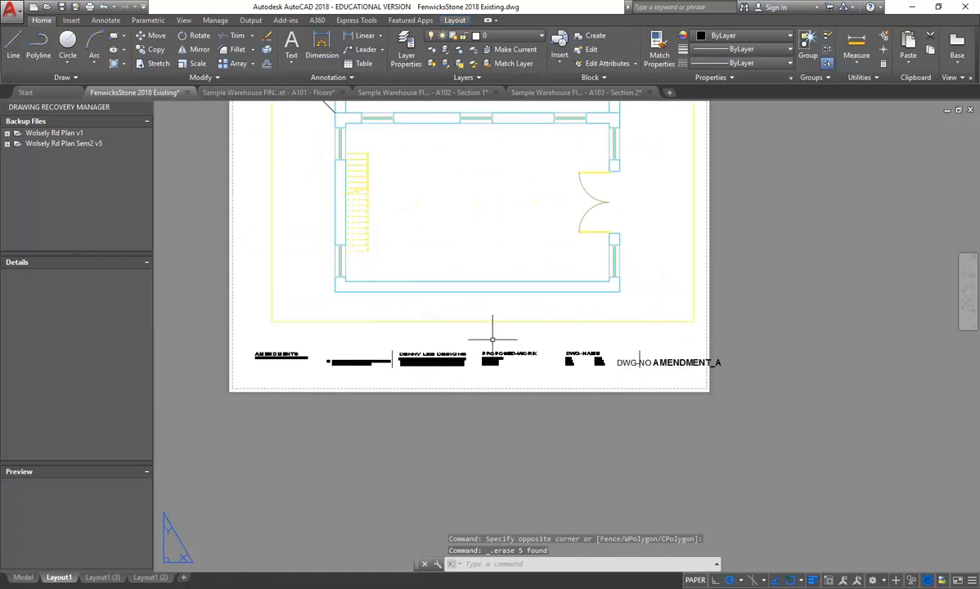
# - Draw a closed rectangular frame of lines about 397 mm wide around the title block text, just inside the printable margin
pyautogui.scroll(3, 402, 328)
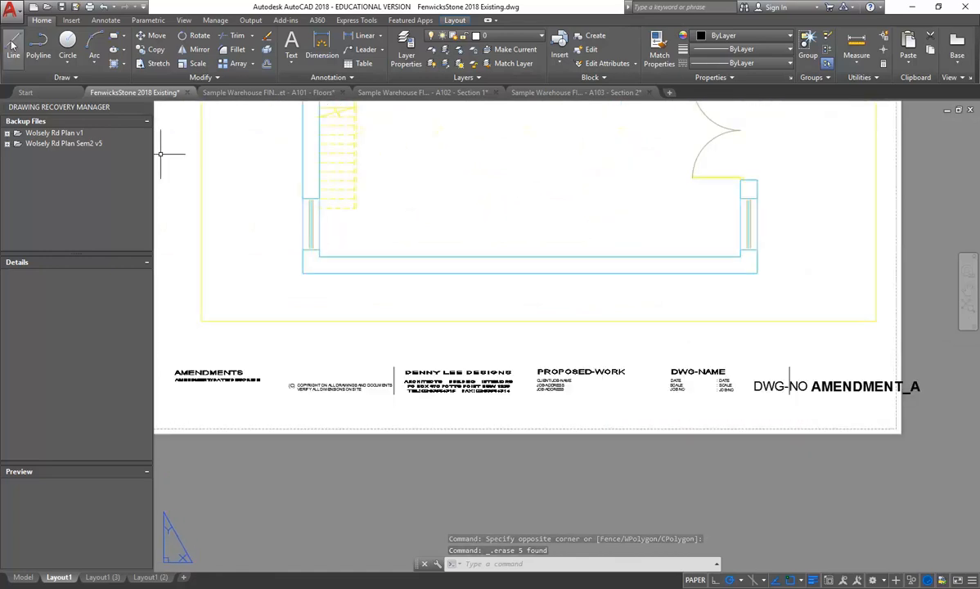
pyautogui.click(13, 45)
pyautogui.moveTo(212, 258); pyautogui.dragTo(324, 328, button='middle')
pyautogui.click(260, 347)
pyautogui.moveTo(445, 368); pyautogui.dragTo(367, 348, button='middle')
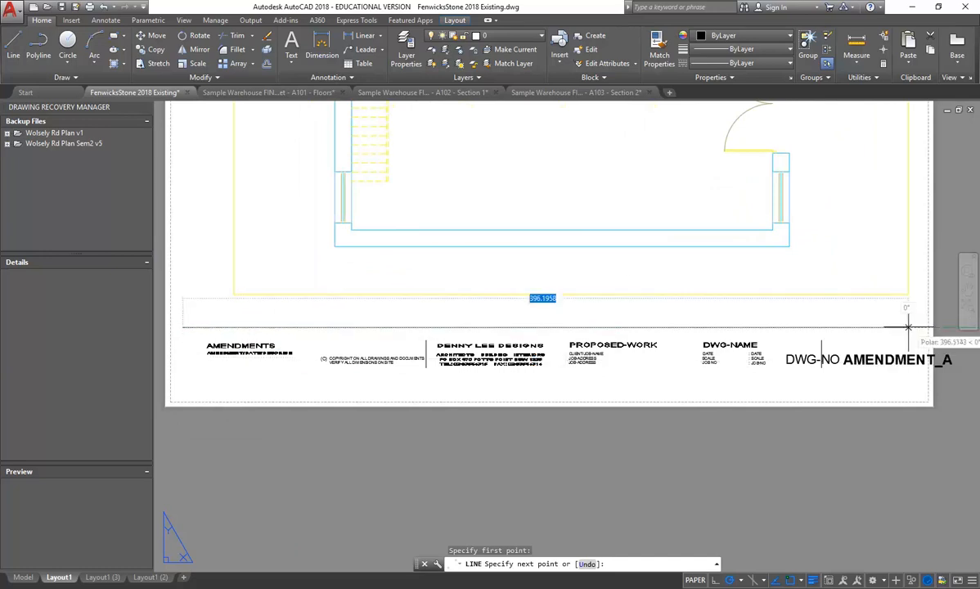
pyautogui.click(911, 327)
pyautogui.click(912, 376)
pyautogui.moveTo(504, 387); pyautogui.dragTo(563, 375, button='middle')
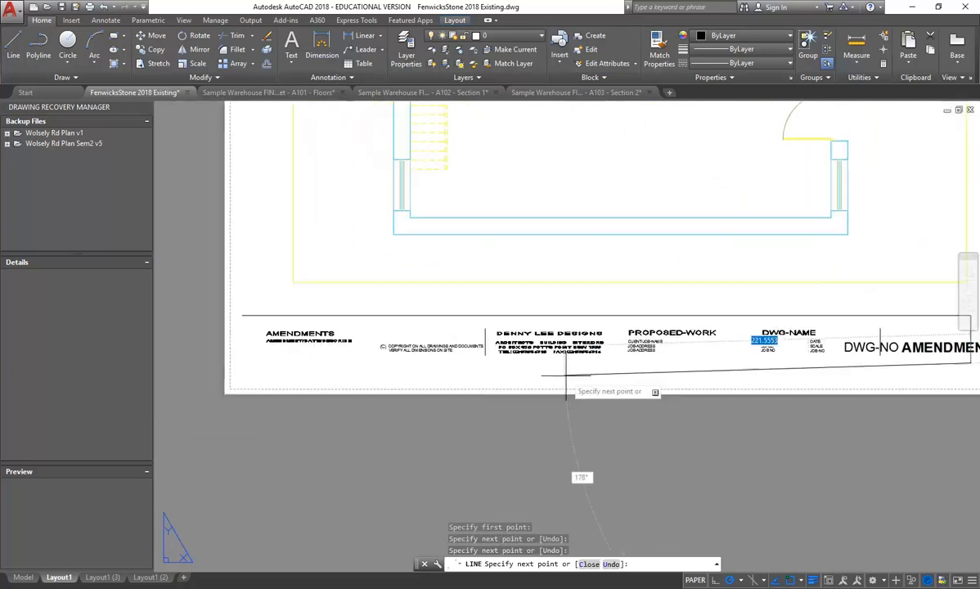
pyautogui.click(242, 361)
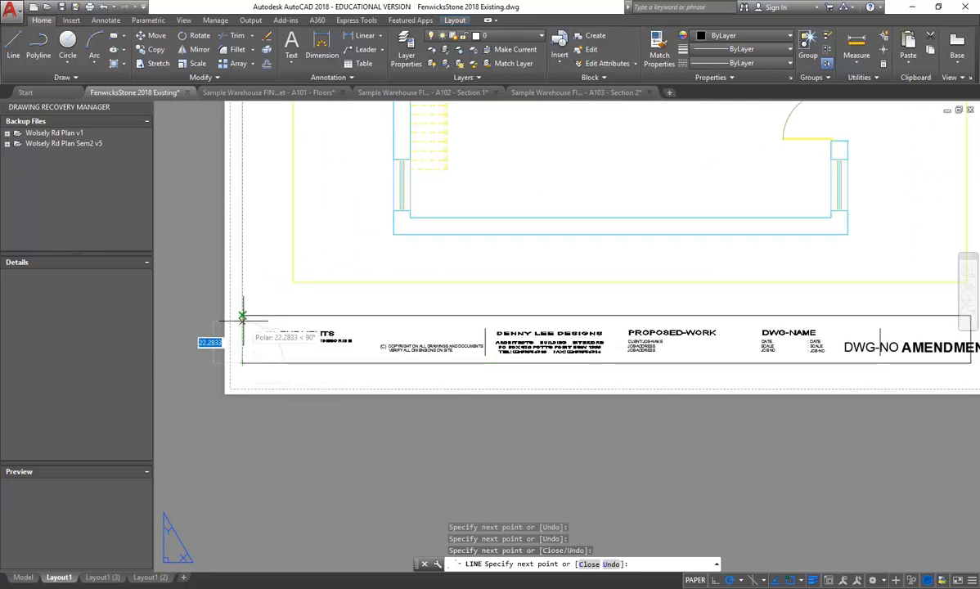
pyautogui.scroll(-2, 270, 273)
pyautogui.rightClick(308, 275)
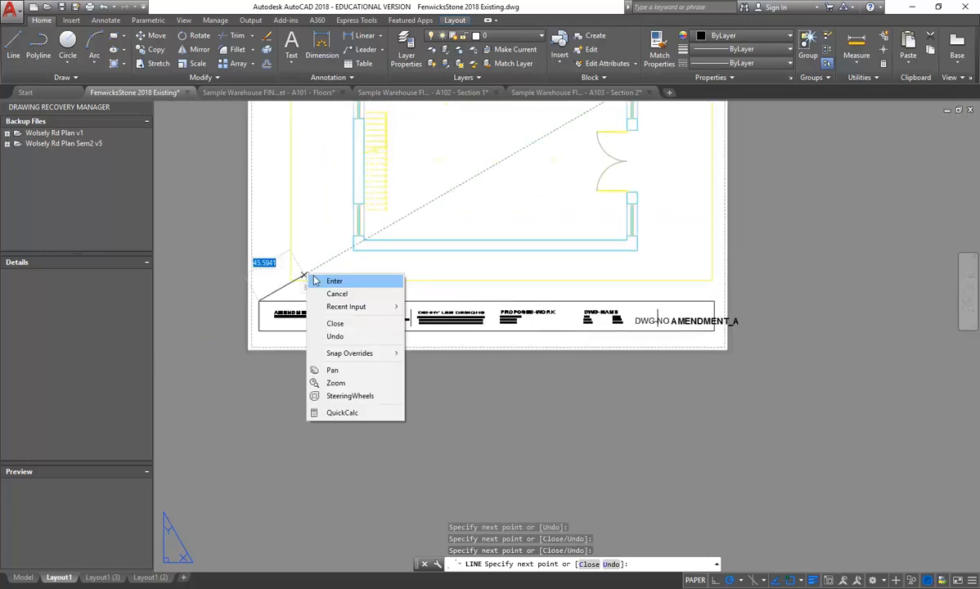
pyautogui.click(315, 280)
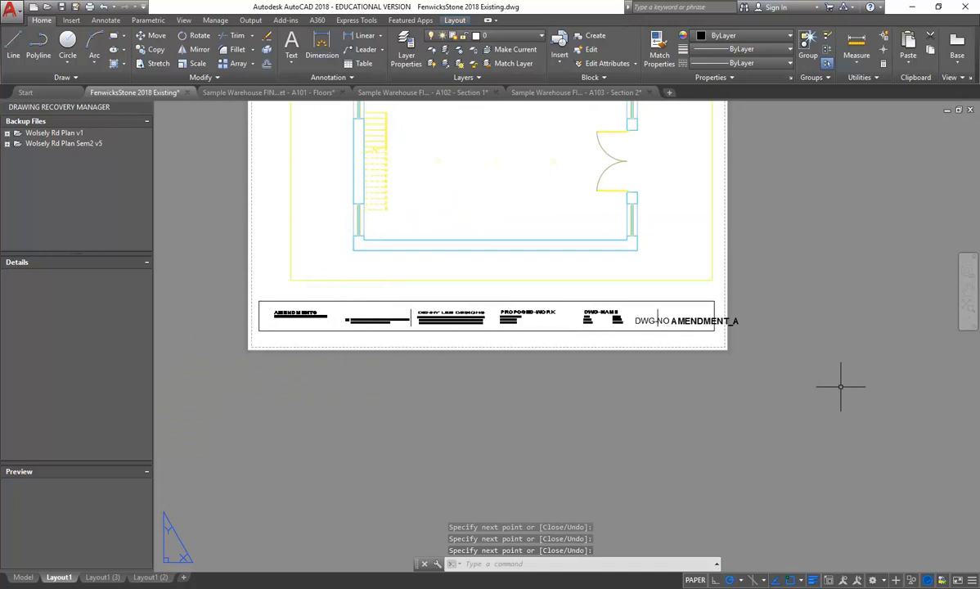
pyautogui.scroll(3, 651, 302)
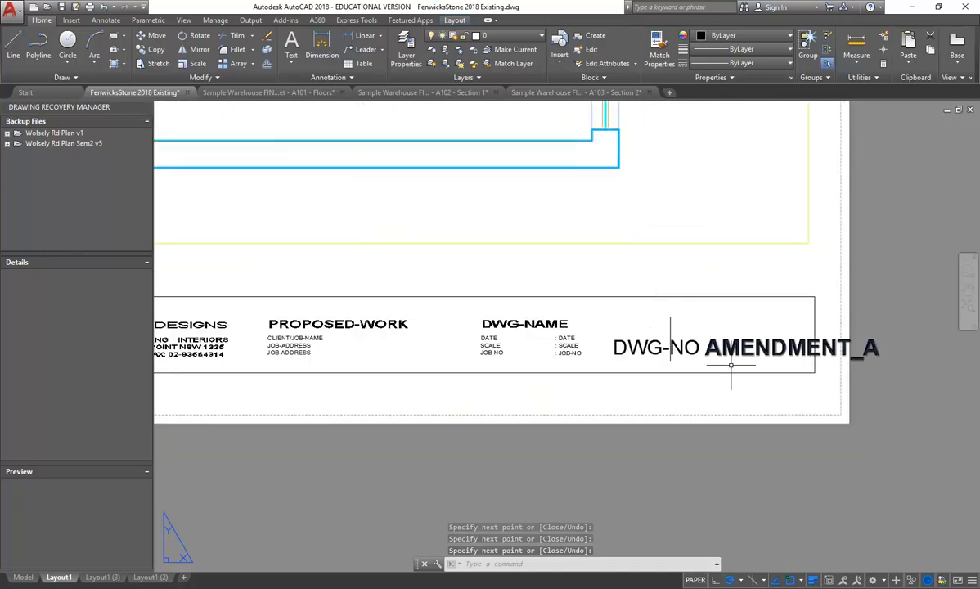
pyautogui.scroll(2, 703, 342)
pyautogui.click(720, 304)
pyautogui.click(619, 323)
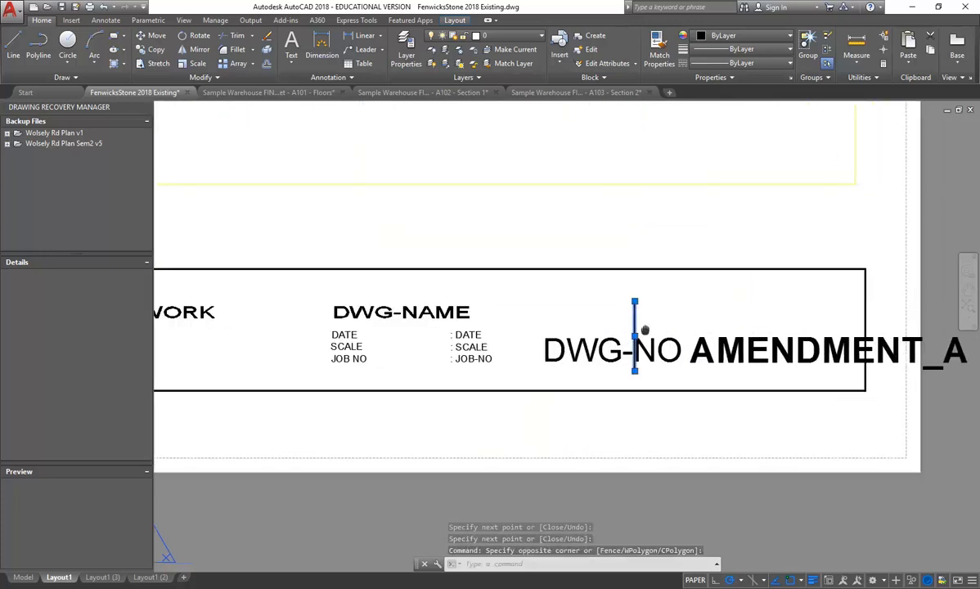
pyautogui.press('Escape')
pyautogui.press('Escape')
# - Shorten the tag of the AMENDMENT_A attribute to AMEND_A
pyautogui.moveTo(734, 336); pyautogui.dragTo(554, 334, button='middle')
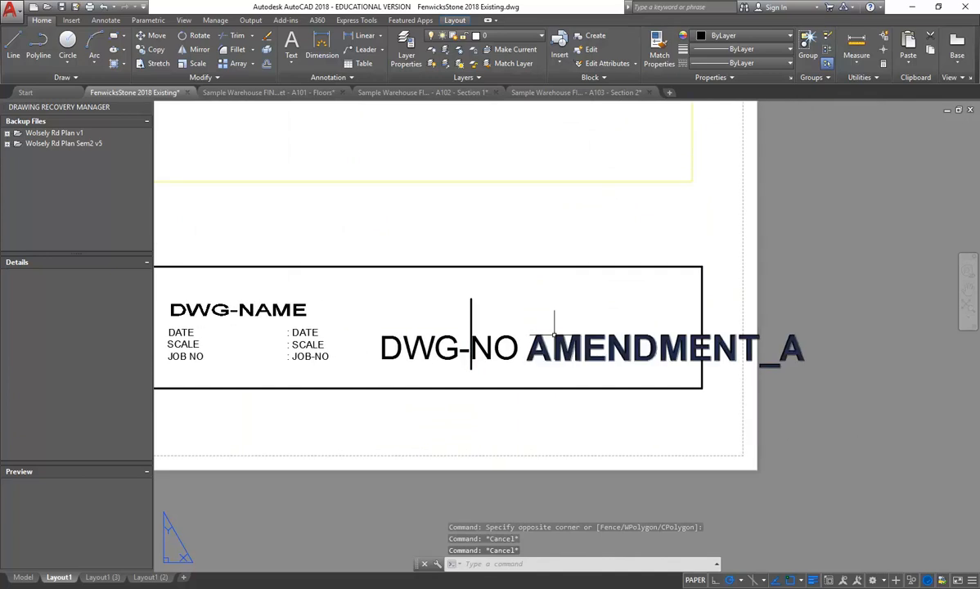
pyautogui.scroll(2, 556, 328)
pyautogui.scroll(-2, 565, 356)
pyautogui.moveTo(556, 344); pyautogui.dragTo(533, 355, button='middle')
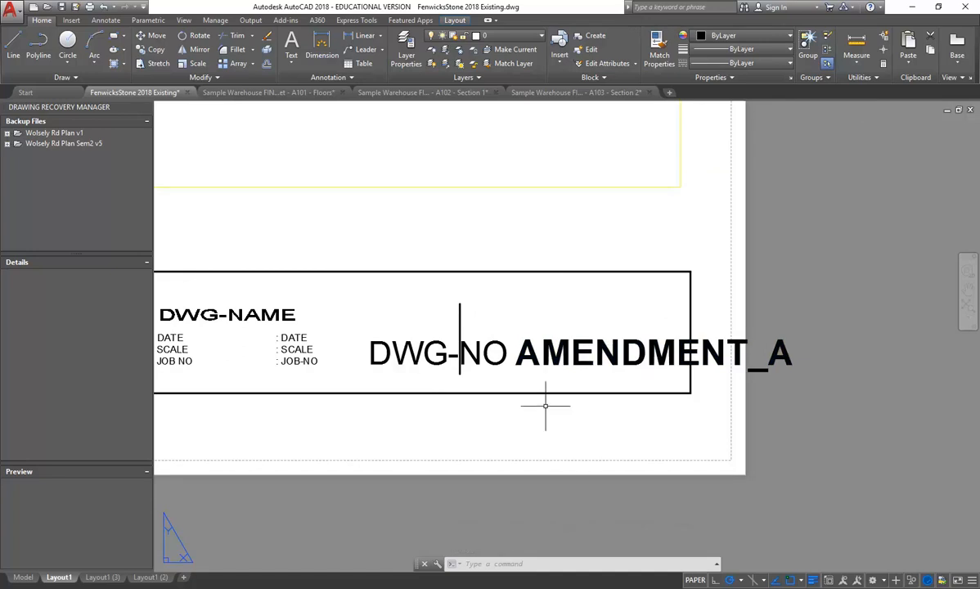
pyautogui.click(575, 348)
pyautogui.press('Escape')
pyautogui.doubleClick(579, 350)
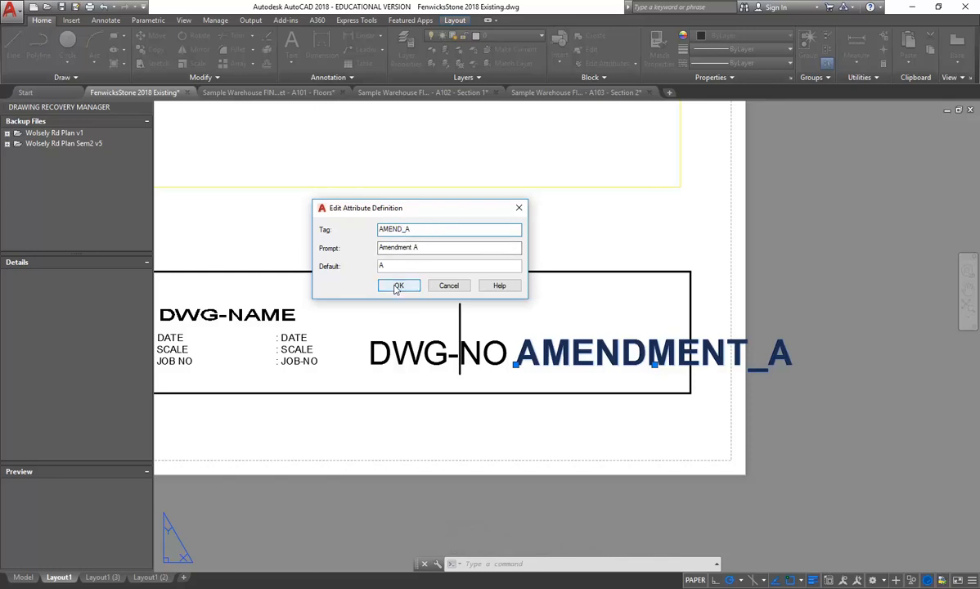
pyautogui.click(399, 286)
pyautogui.press('Escape')
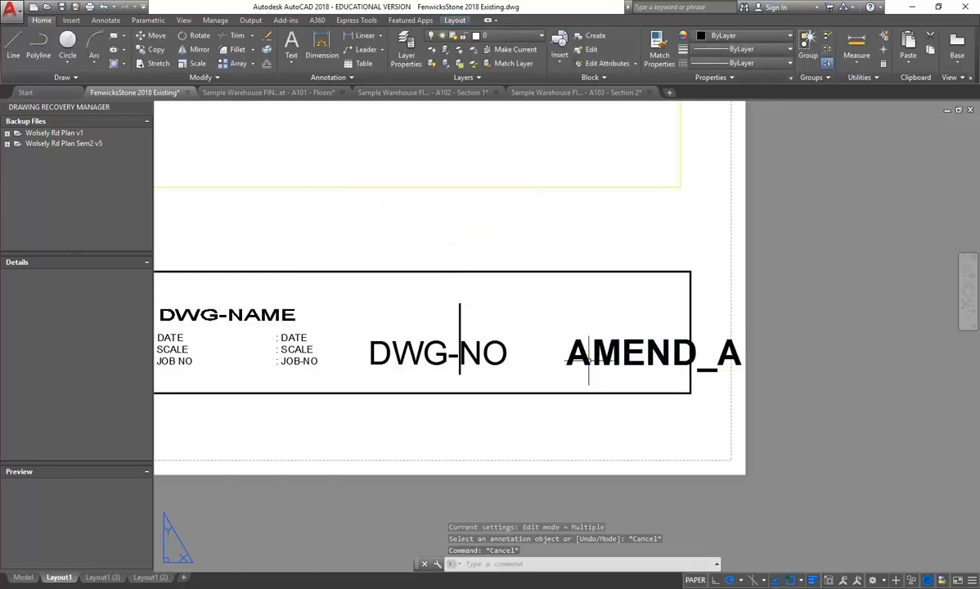
# - Move the AMEND_A attribute horizontally towards DWG-NO so it fits inside the new frame
pyautogui.press('Return')
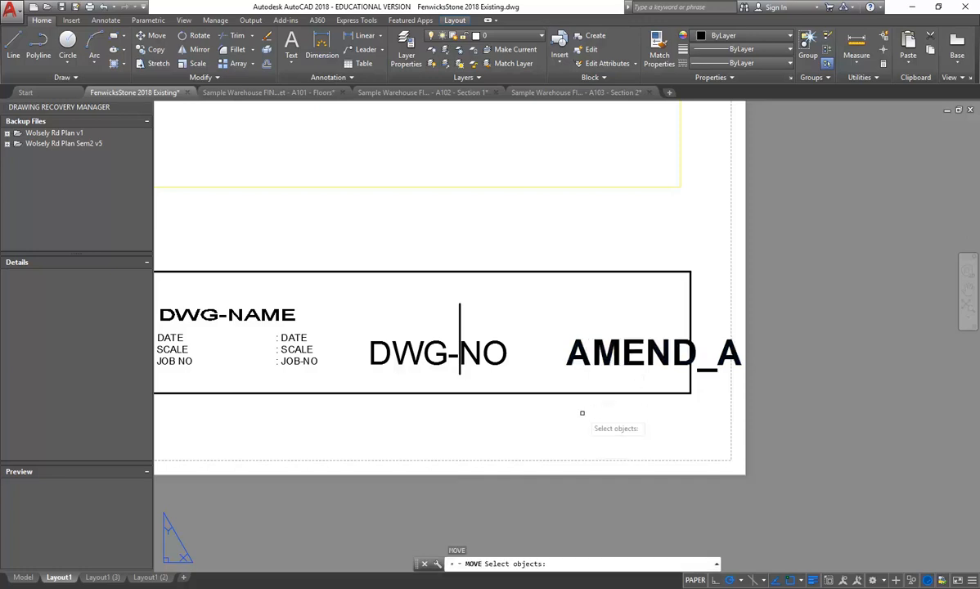
pyautogui.click(584, 358)
pyautogui.click(597, 425)
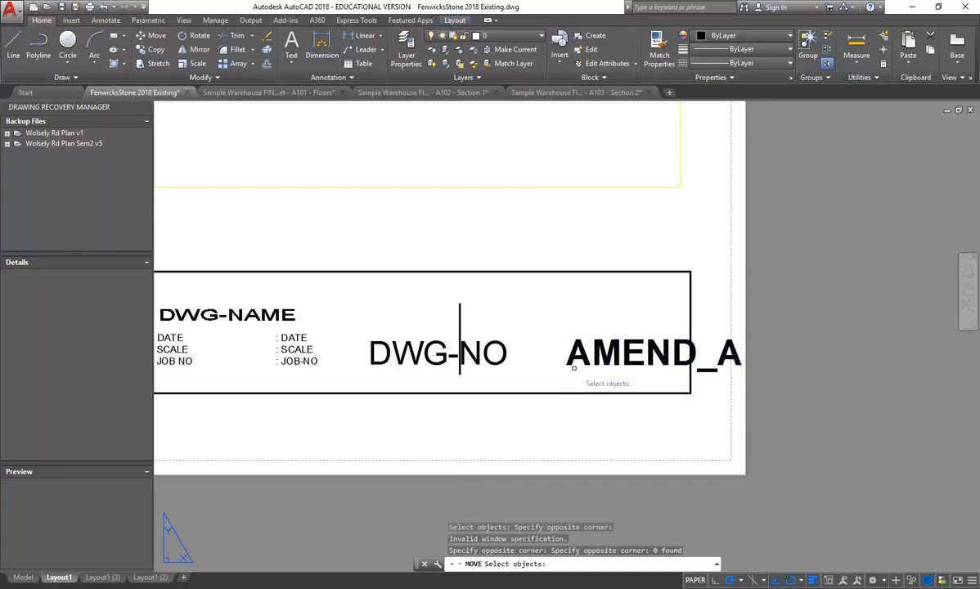
pyautogui.click(579, 355)
pyautogui.press('Return')
pyautogui.click(586, 428)
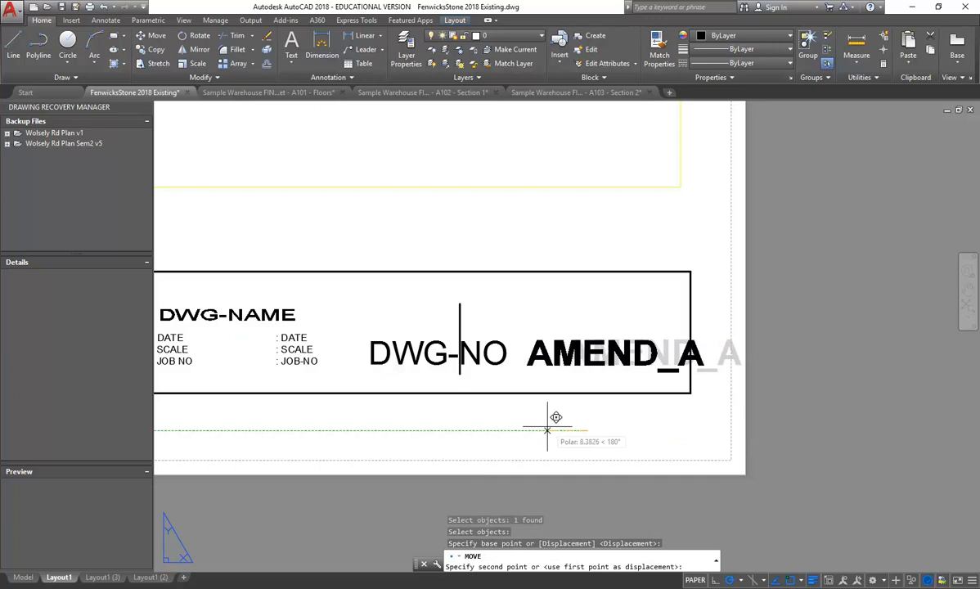
pyautogui.click(530, 429)
pyautogui.scroll(-5, 531, 428)
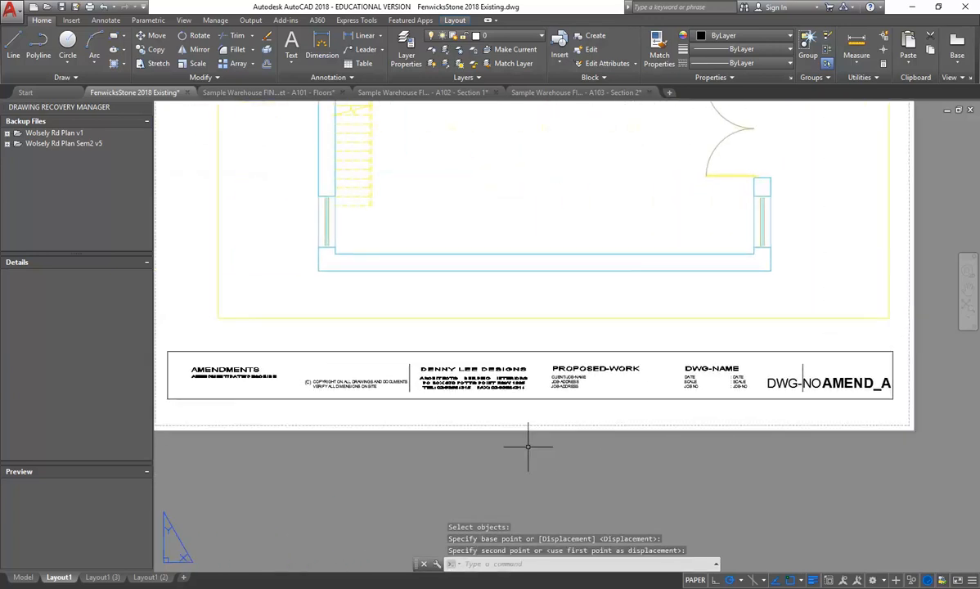
# - Erase the leftover vertical lines through DWG-NO and beside the DENNY LEE DESIGNS text
pyautogui.scroll(2, 754, 383)
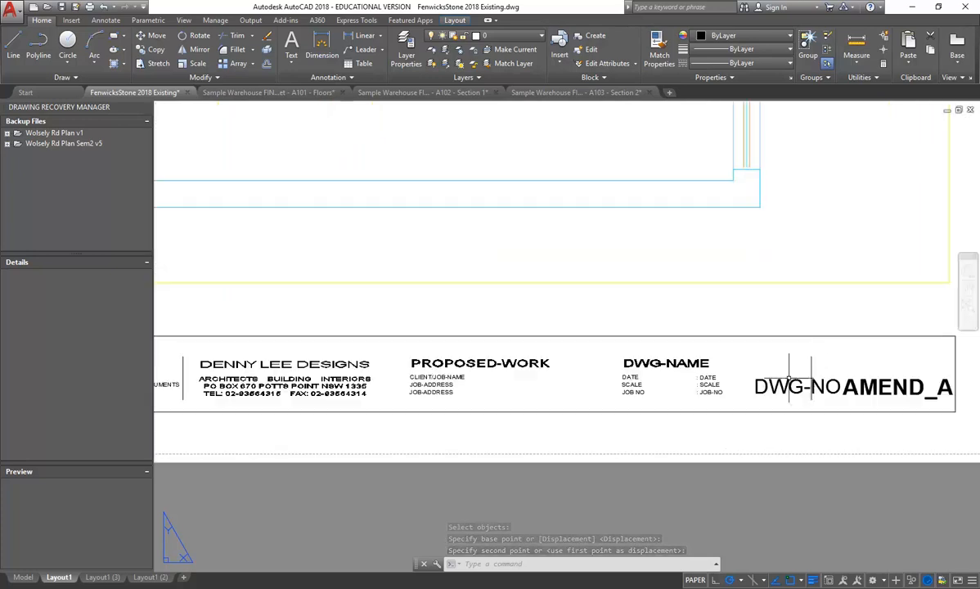
pyautogui.click(800, 363)
pyautogui.click(801, 363)
pyautogui.press('Delete')
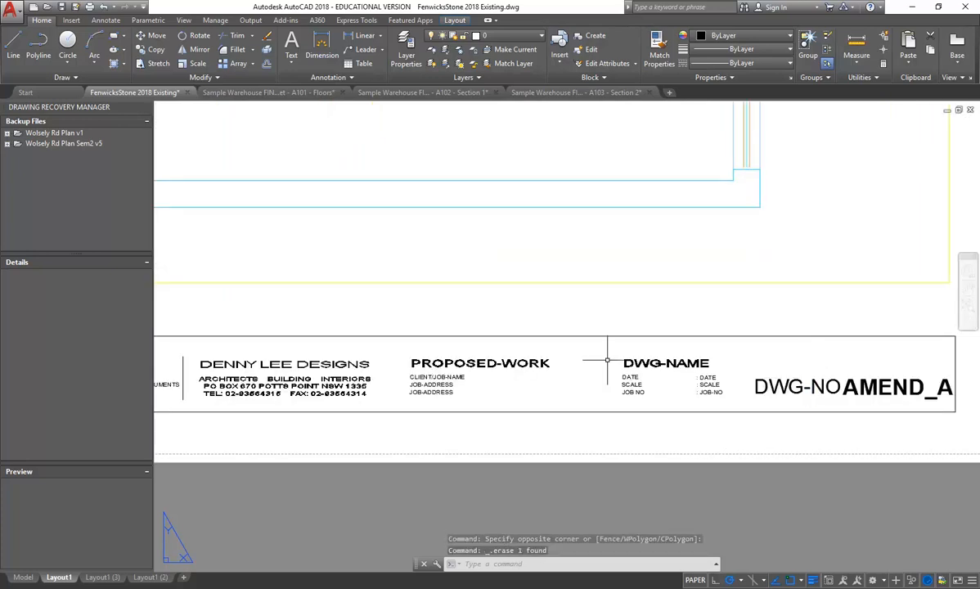
pyautogui.scroll(-2, 607, 359)
pyautogui.click(417, 368)
pyautogui.press('Delete')
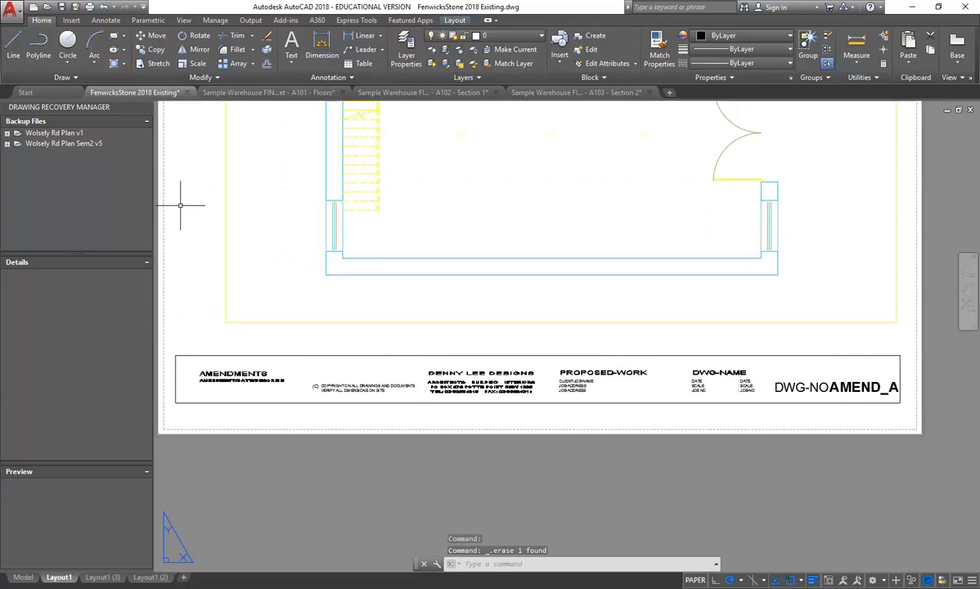
# - Draw vertical divider lines across the frame on either side of the copyright note, overshooting its upper and lower edges
pyautogui.click(13, 45)
pyautogui.scroll(2, 236, 344)
pyautogui.click(407, 313)
pyautogui.click(406, 414)
pyautogui.press('Escape')
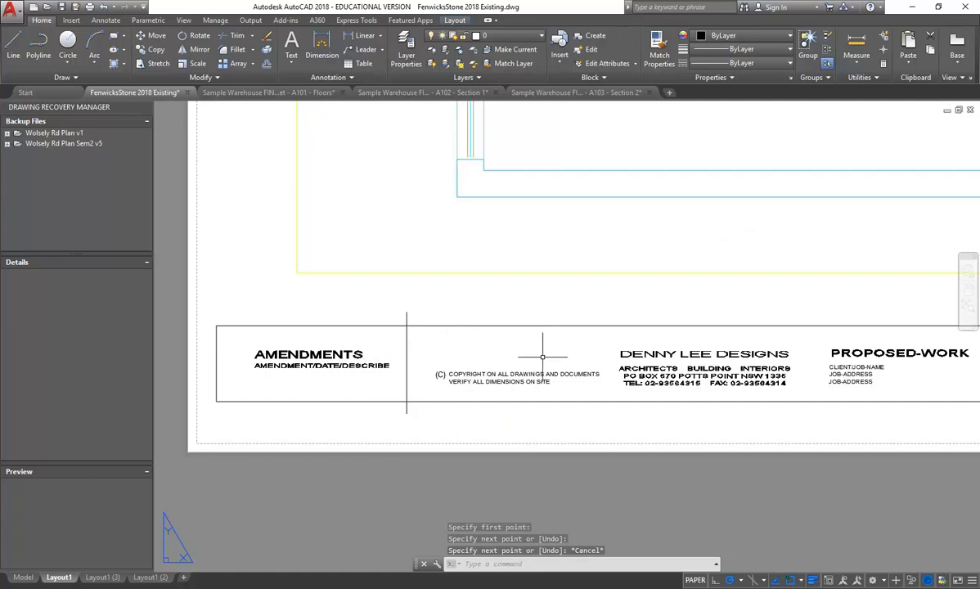
pyautogui.press('Return')
pyautogui.click(607, 313)
pyautogui.click(607, 418)
pyautogui.press('Return')
# - Draw vertical divider lines across the frame on either side of the PROPOSED-WORK section, overshooting its upper and lower edges
pyautogui.moveTo(730, 327); pyautogui.dragTo(643, 332, button='middle')
pyautogui.press('Return')
pyautogui.click(723, 314)
pyautogui.click(723, 422)
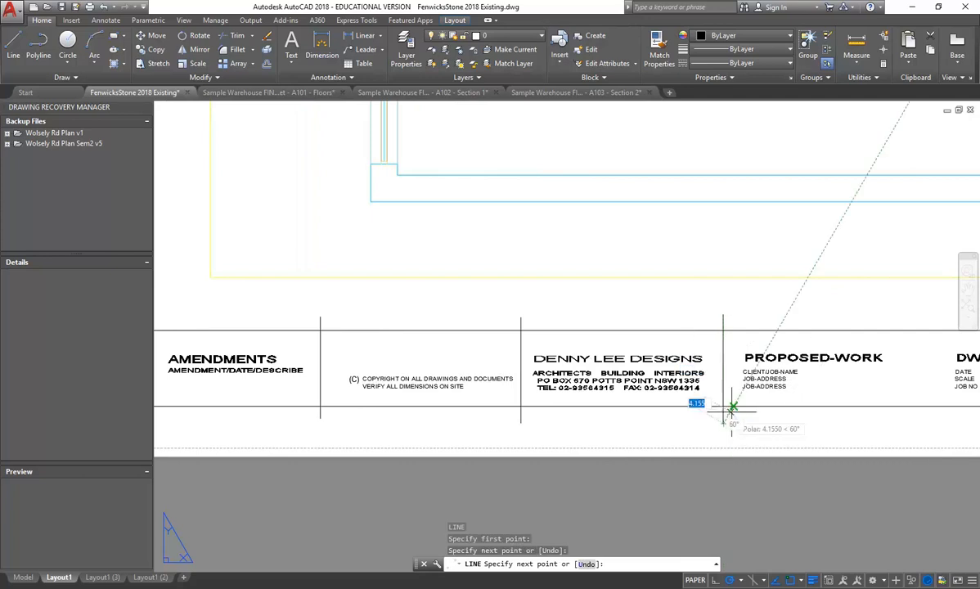
pyautogui.moveTo(645, 388); pyautogui.dragTo(517, 393, button='middle')
pyautogui.press('Return')
pyautogui.press('Return')
pyautogui.click(785, 325)
pyautogui.click(786, 428)
pyautogui.press('Return')
pyautogui.scroll(-3, 617, 342)
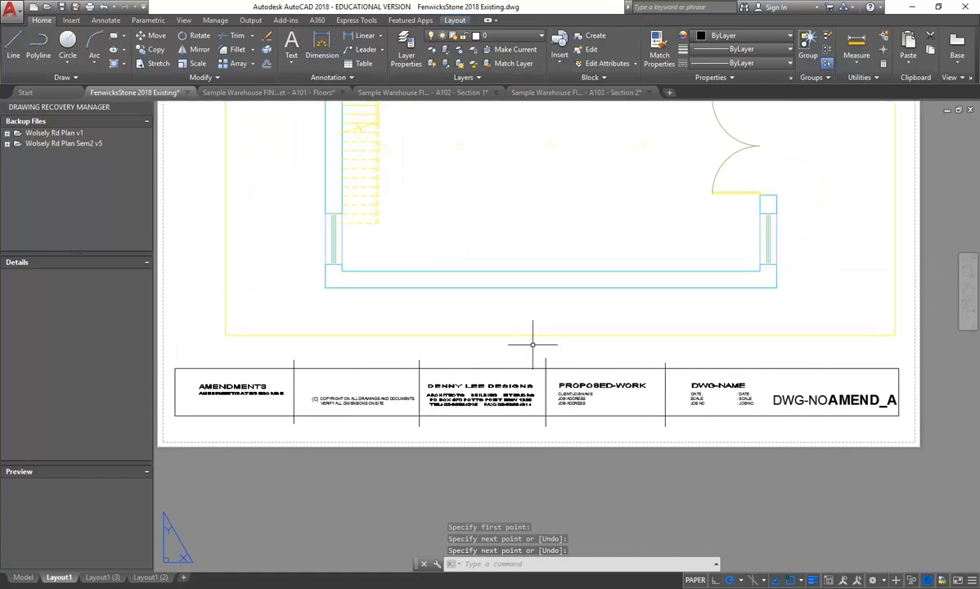
# - Trim the ends of the four vertical dividers that project above and below the title block frame
pyautogui.click(237, 36)
pyautogui.press('Return')
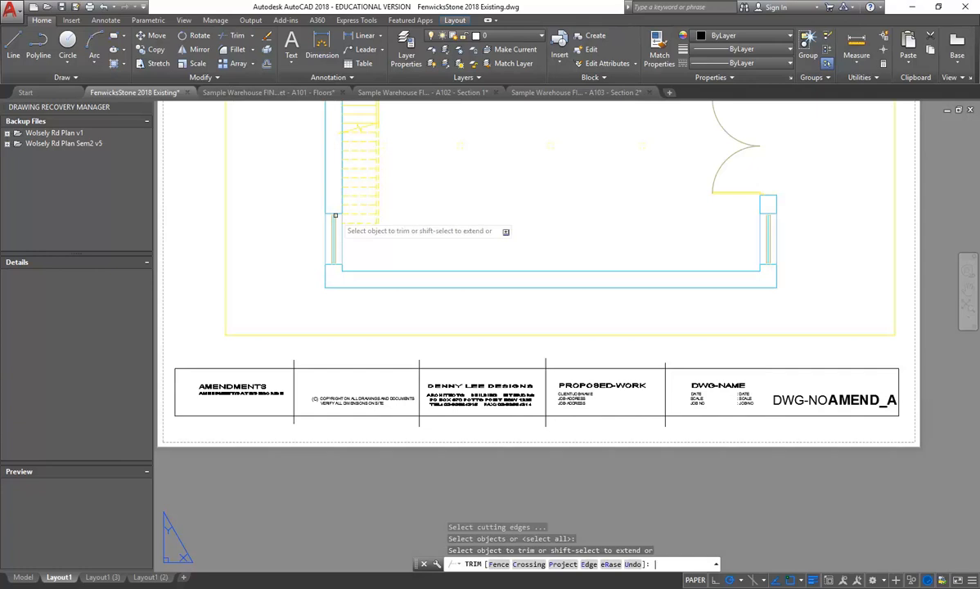
pyautogui.click(688, 341)
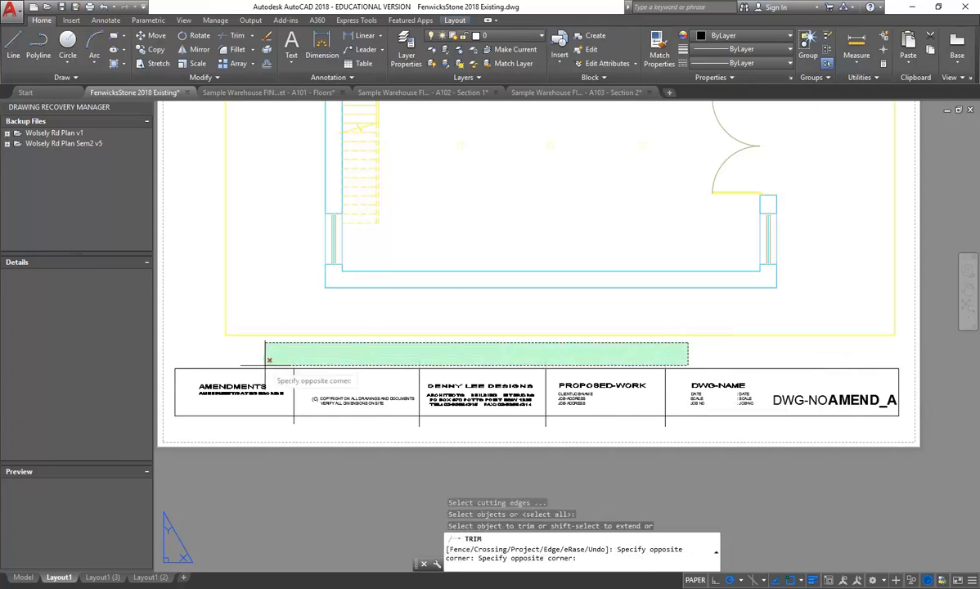
pyautogui.click(263, 347)
pyautogui.click(695, 436)
pyautogui.click(259, 434)
pyautogui.rightClick(257, 372)
pyautogui.click(274, 374)
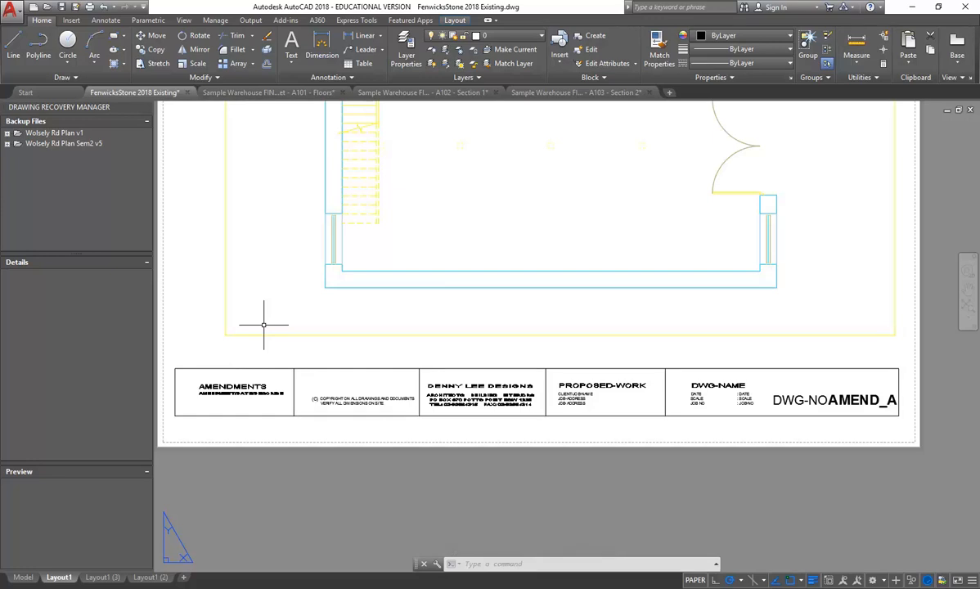
# - Convert the whole title block into a block named MY-TITLE, based at the frame's lower-left corner, accepting the default attribute values
pyautogui.scroll(-2, 278, 332)
pyautogui.scroll(2, 332, 350)
pyautogui.moveTo(332, 350); pyautogui.dragTo(350, 356, button='middle')
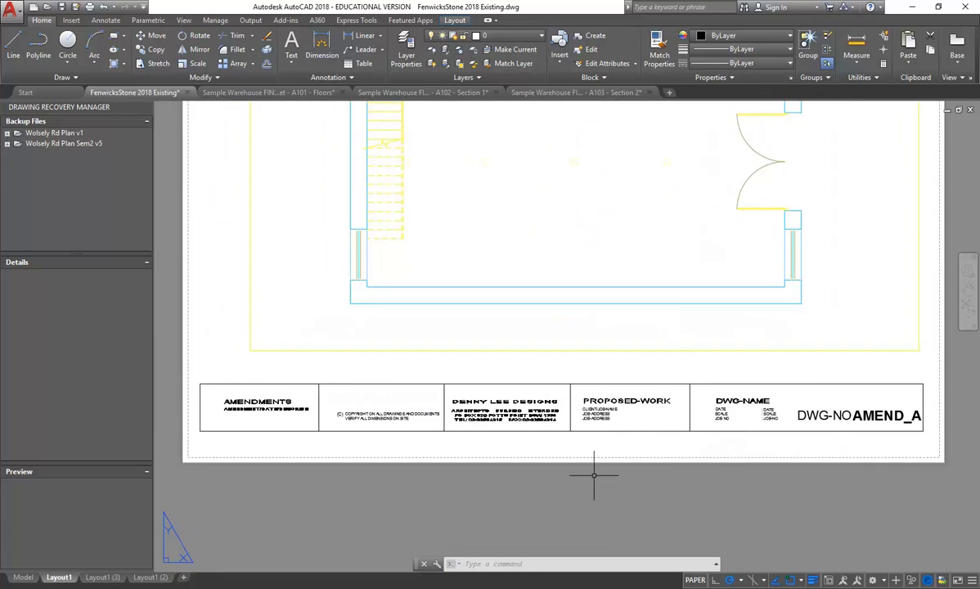
pyautogui.click(190, 373)
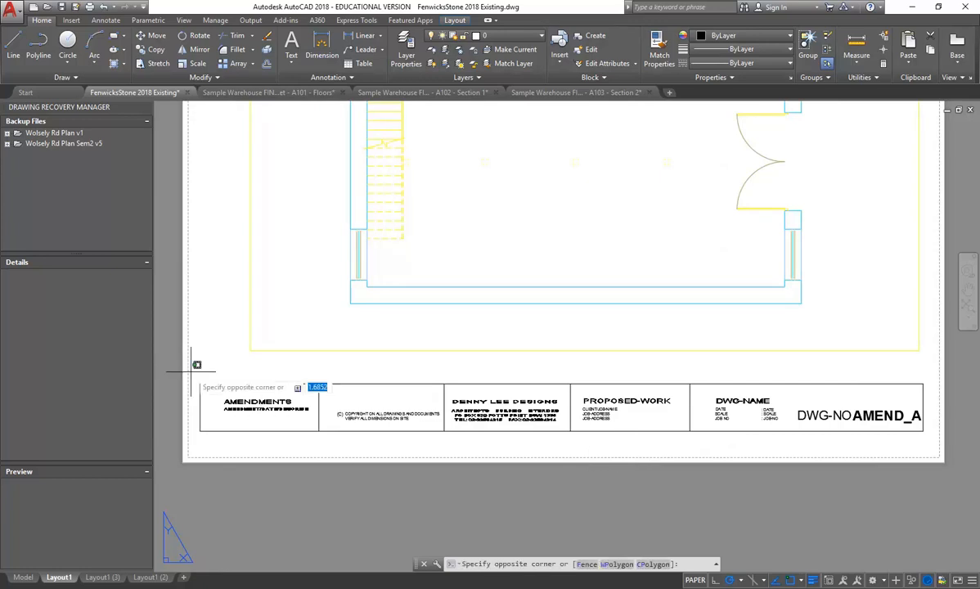
pyautogui.click(945, 447)
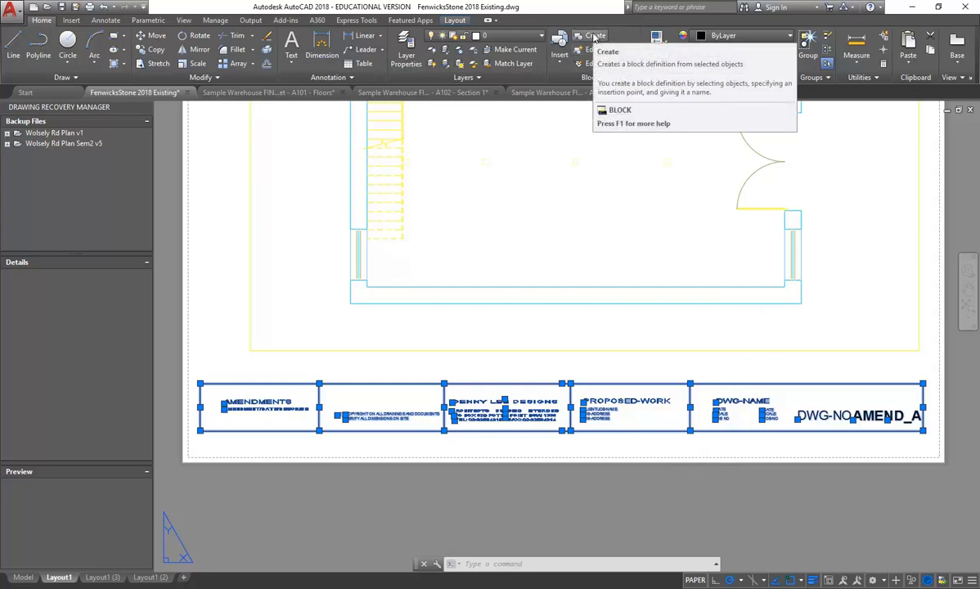
pyautogui.click(594, 38)
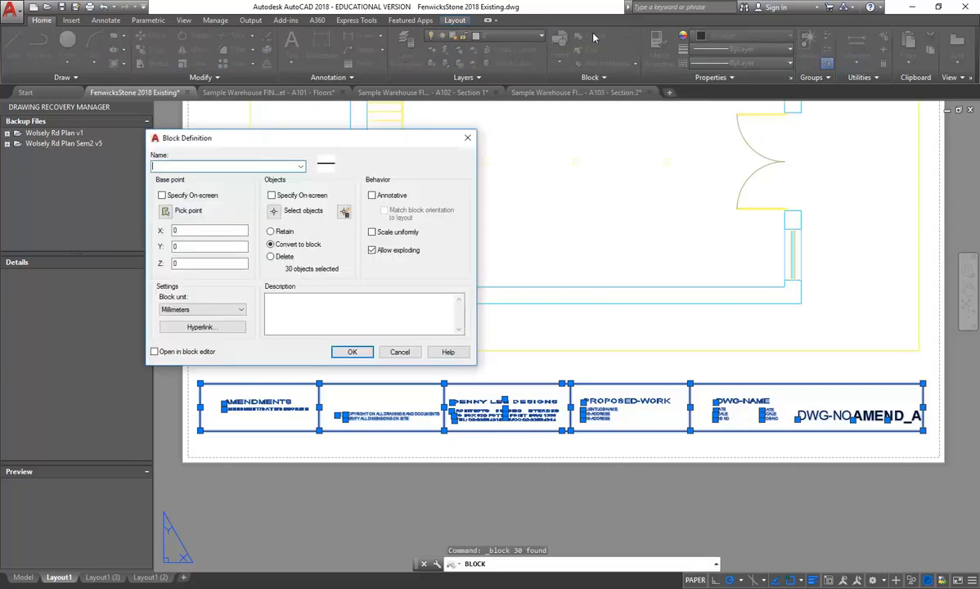
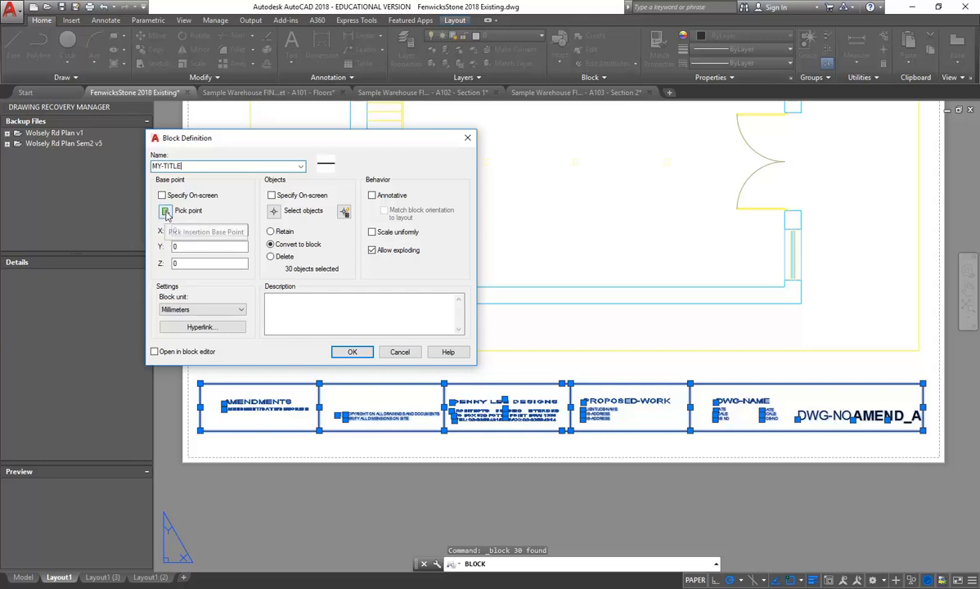
pyautogui.click(165, 212)
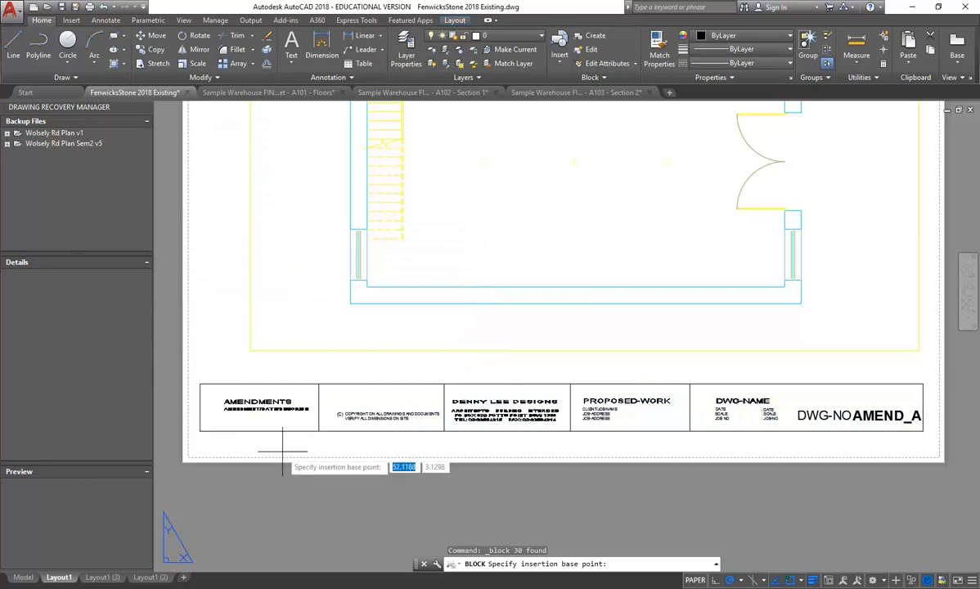
pyautogui.click(200, 431)
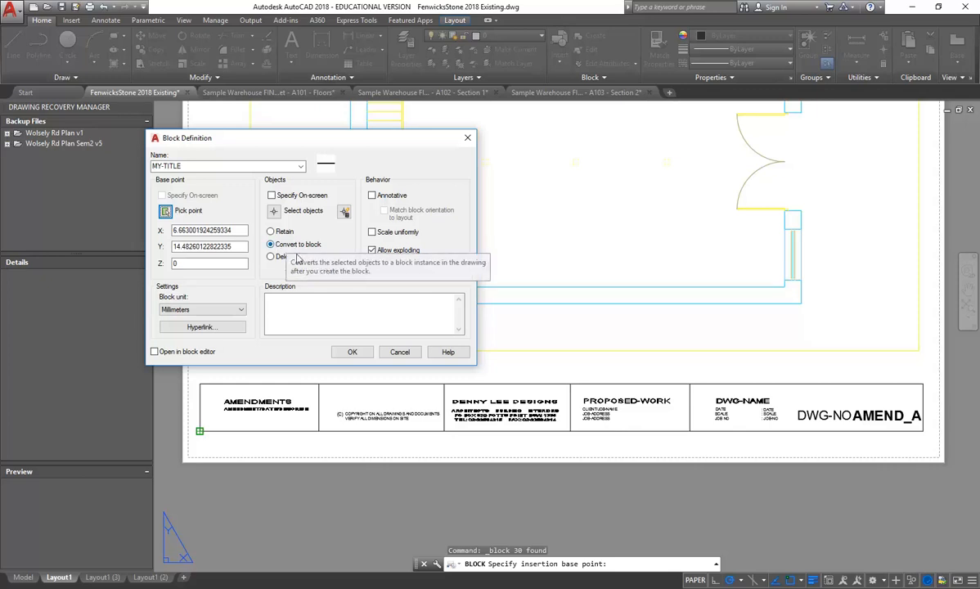
pyautogui.click(352, 352)
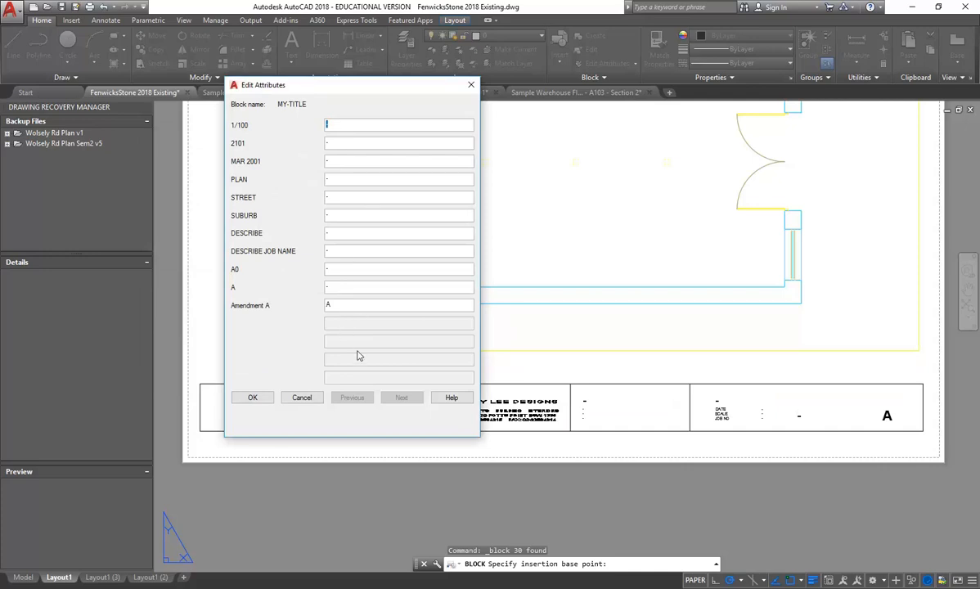
pyautogui.click(254, 397)
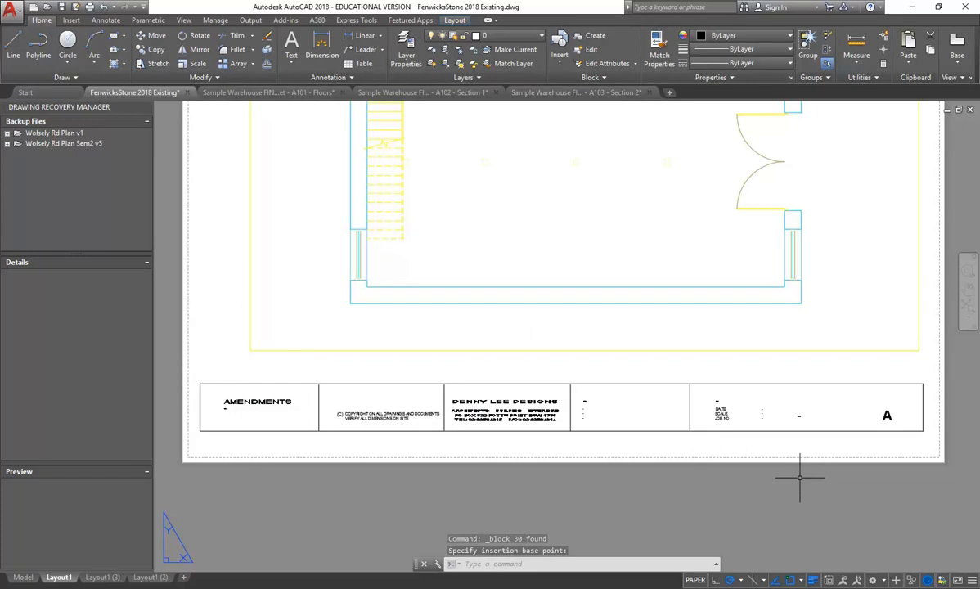
# - Set the DWG-NO attribute of the MY-TITLE block to A101
pyautogui.moveTo(800, 478); pyautogui.dragTo(684, 462, button='middle')
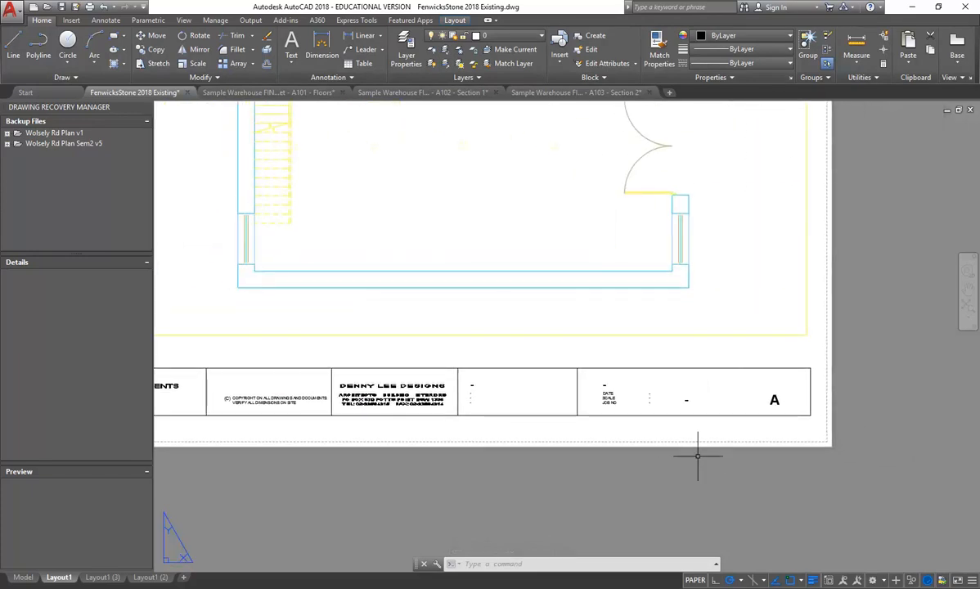
pyautogui.scroll(-4, 698, 456)
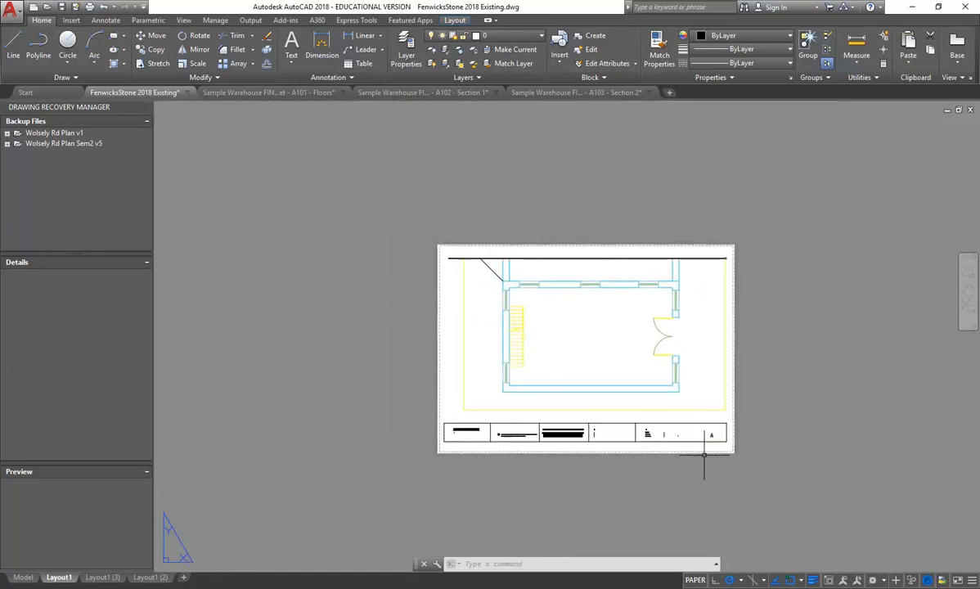
pyautogui.scroll(2, 652, 449)
pyautogui.scroll(4, 646, 436)
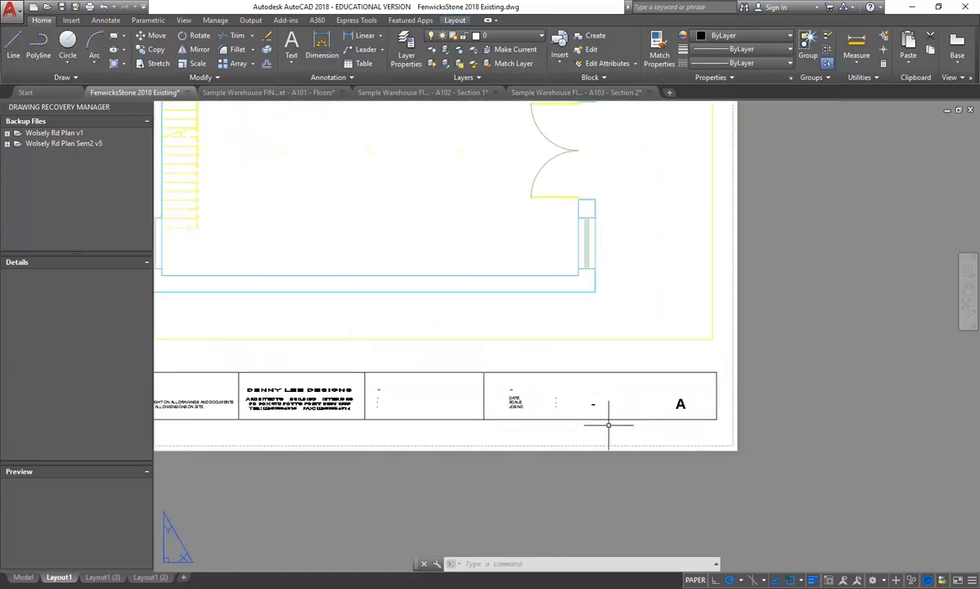
pyautogui.scroll(2, 532, 448)
pyautogui.scroll(-2, 529, 446)
pyautogui.scroll(1, 490, 436)
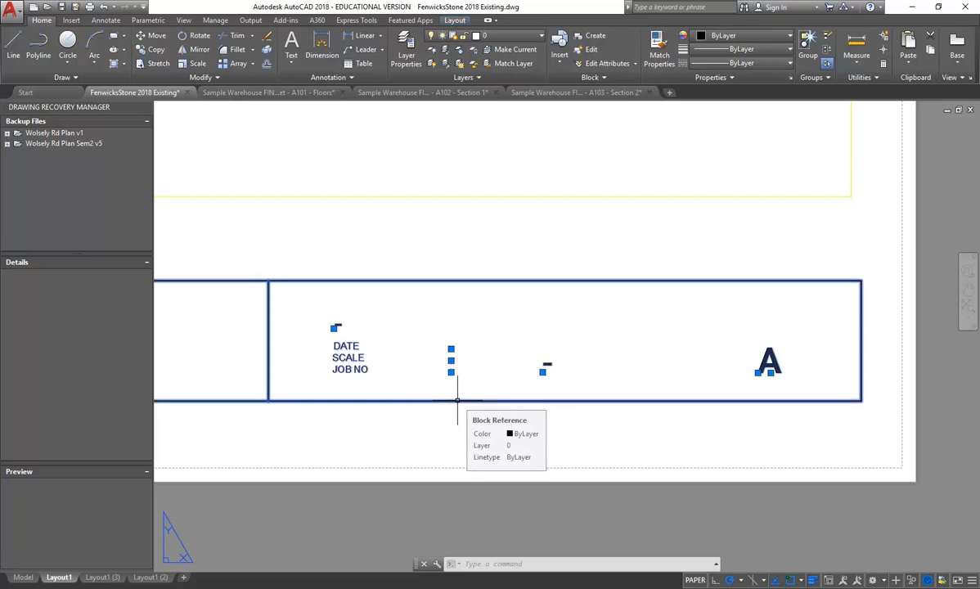
pyautogui.doubleClick(457, 400)
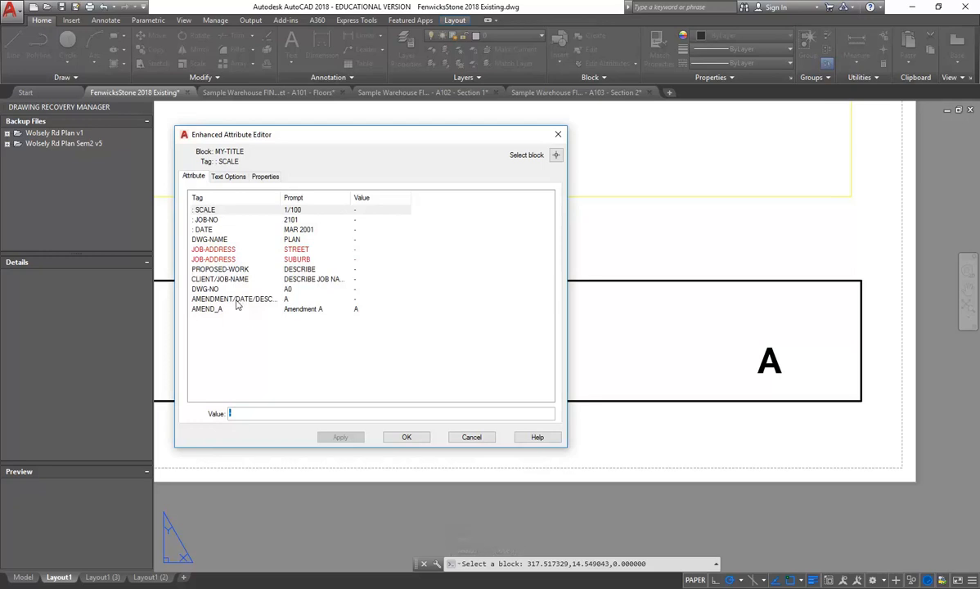
pyautogui.click(214, 221)
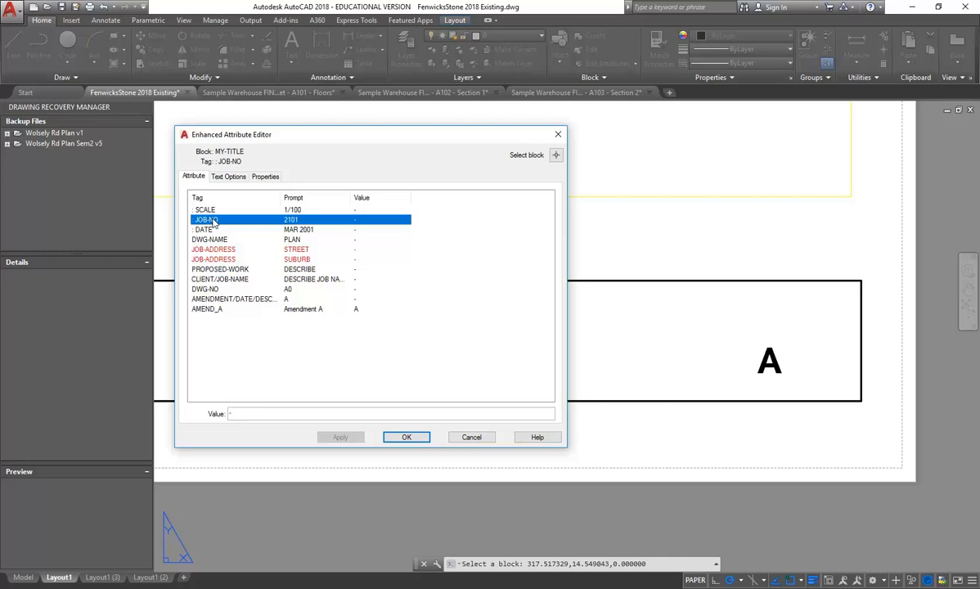
pyautogui.click(199, 288)
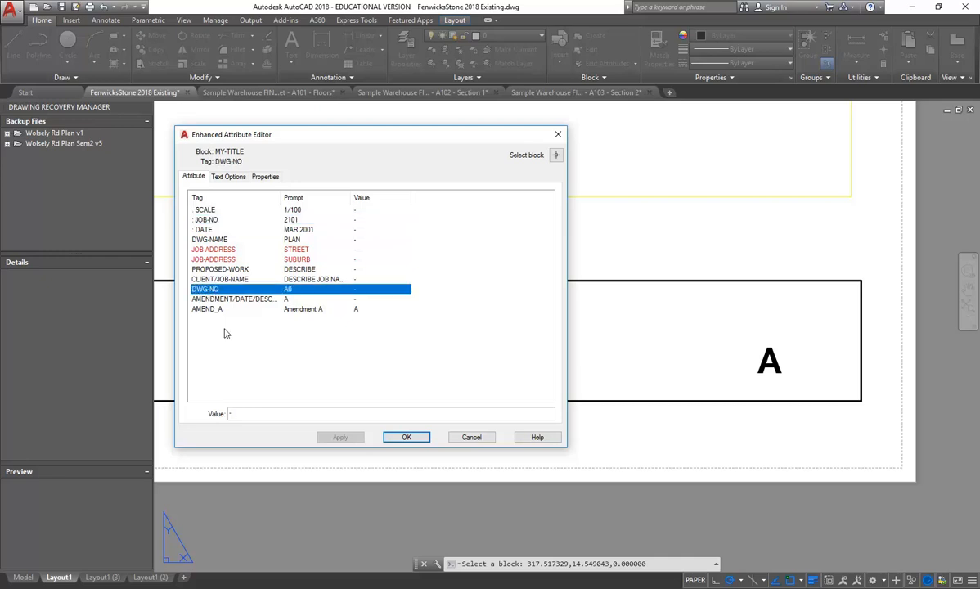
pyautogui.moveTo(255, 414); pyautogui.dragTo(216, 409)
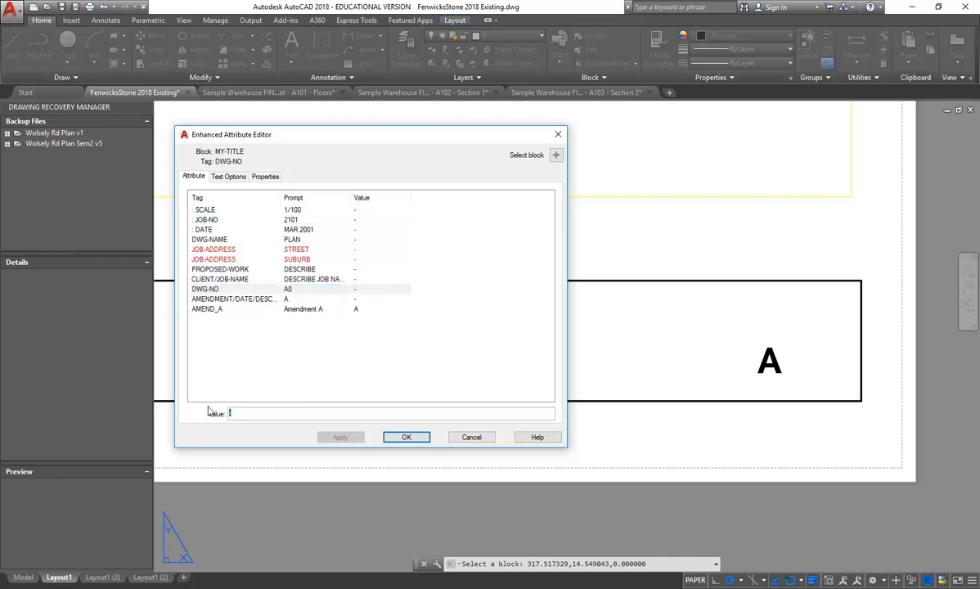
pyautogui.write('A101')
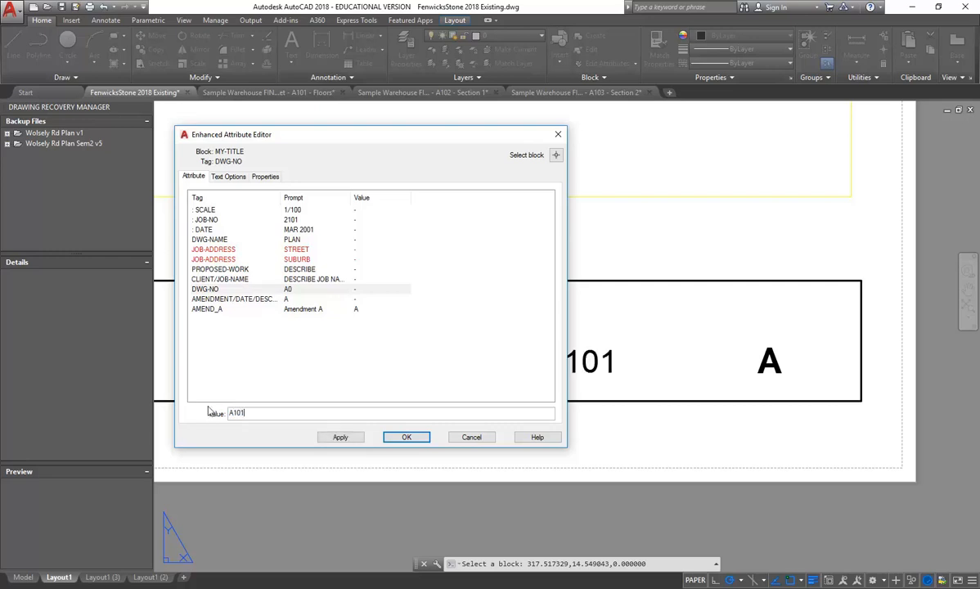
pyautogui.click(407, 437)
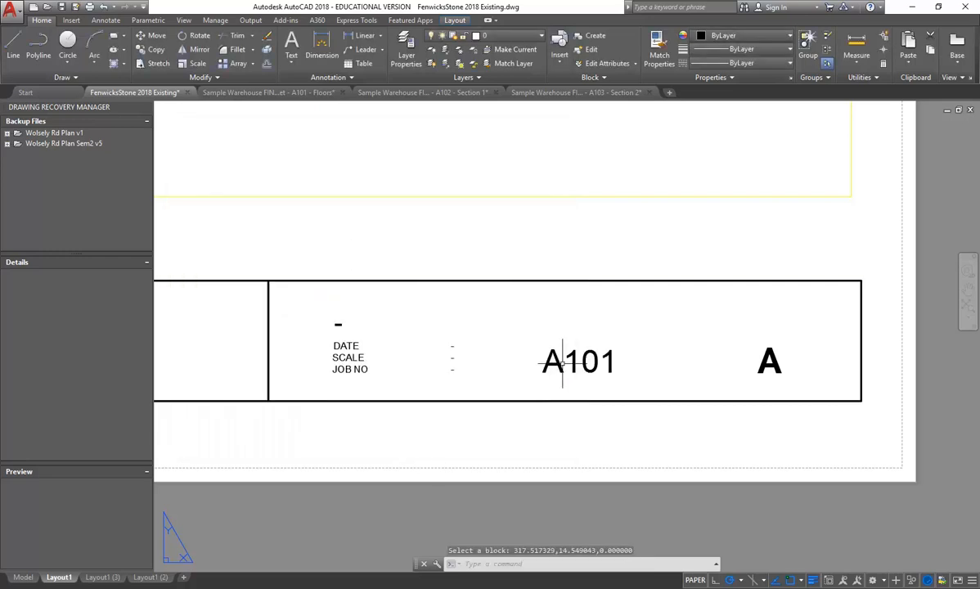
# - Set the title block's JOB-NO attribute to 180409
pyautogui.moveTo(526, 394); pyautogui.dragTo(598, 399, button='middle')
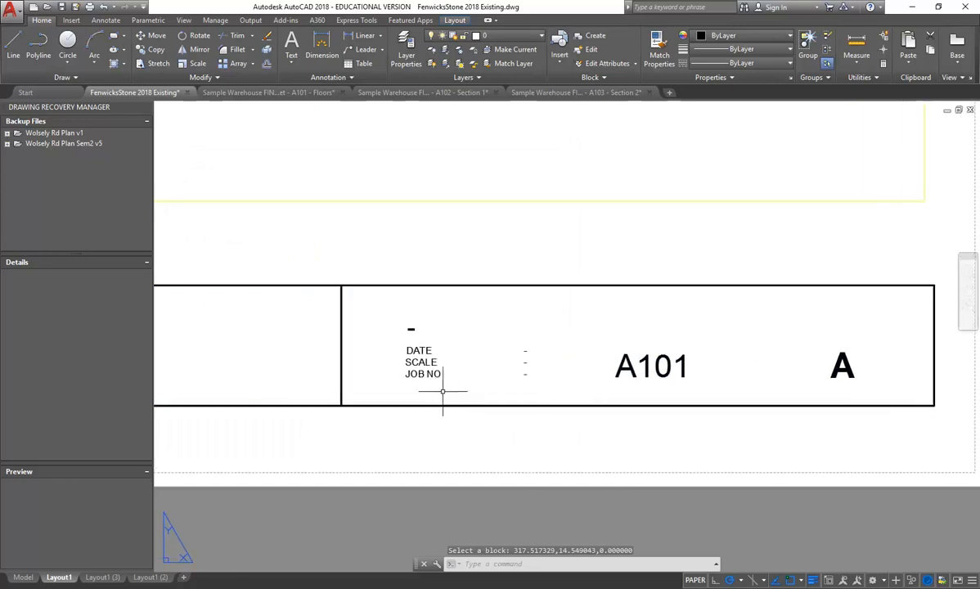
pyautogui.doubleClick(411, 370)
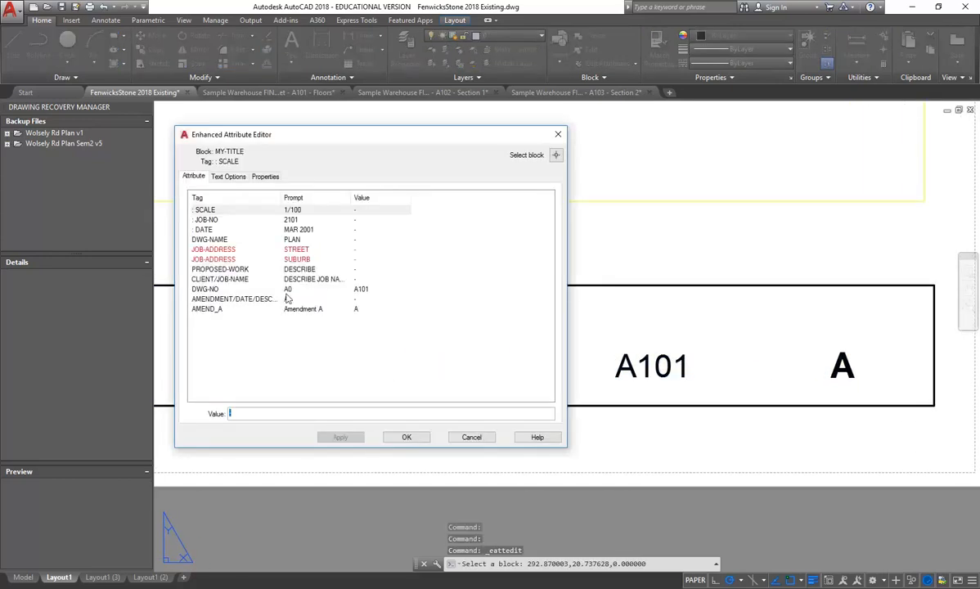
pyautogui.click(205, 220)
pyautogui.press('Tab')
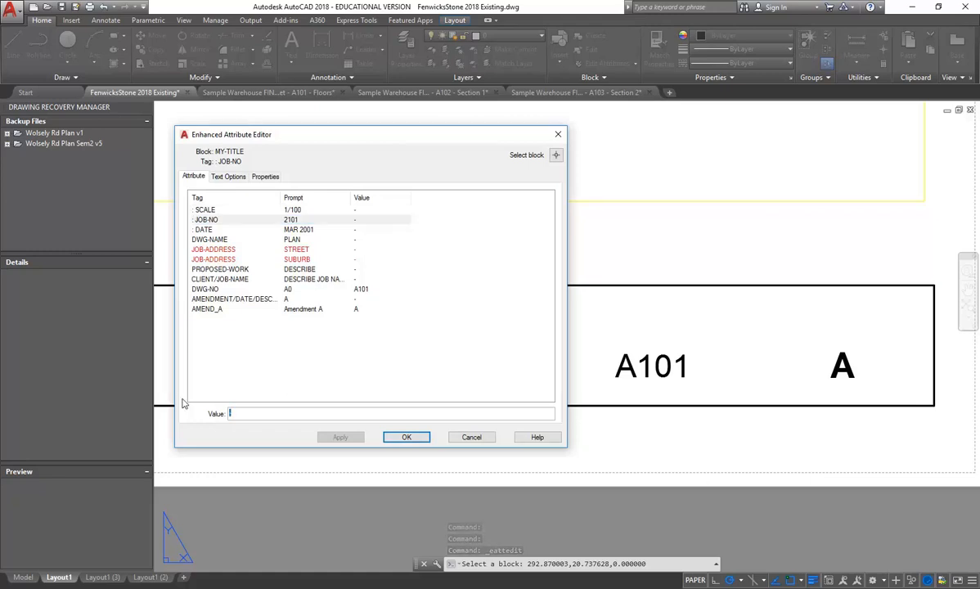
pyautogui.write('18')
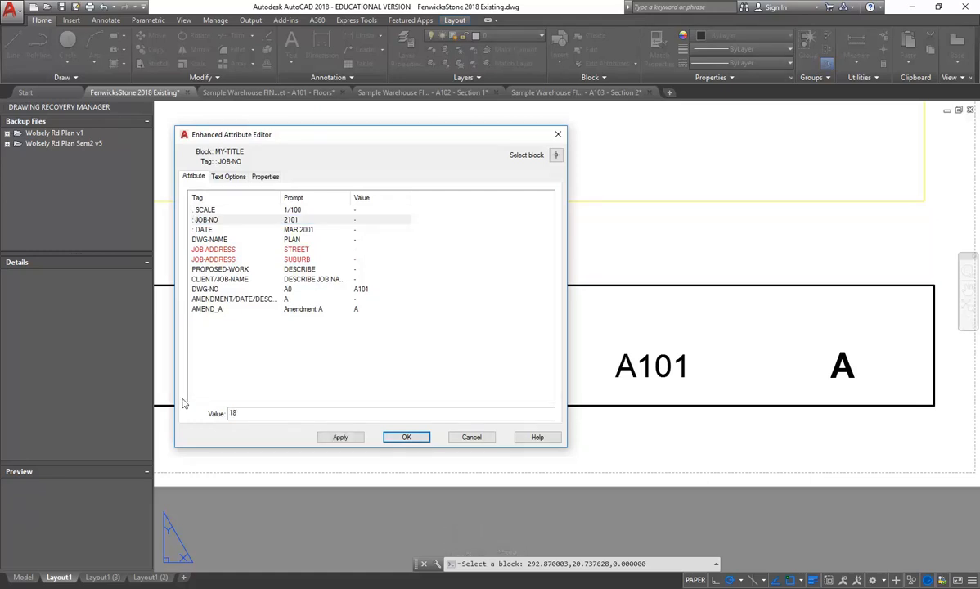
pyautogui.write('0409')
pyautogui.click(403, 436)
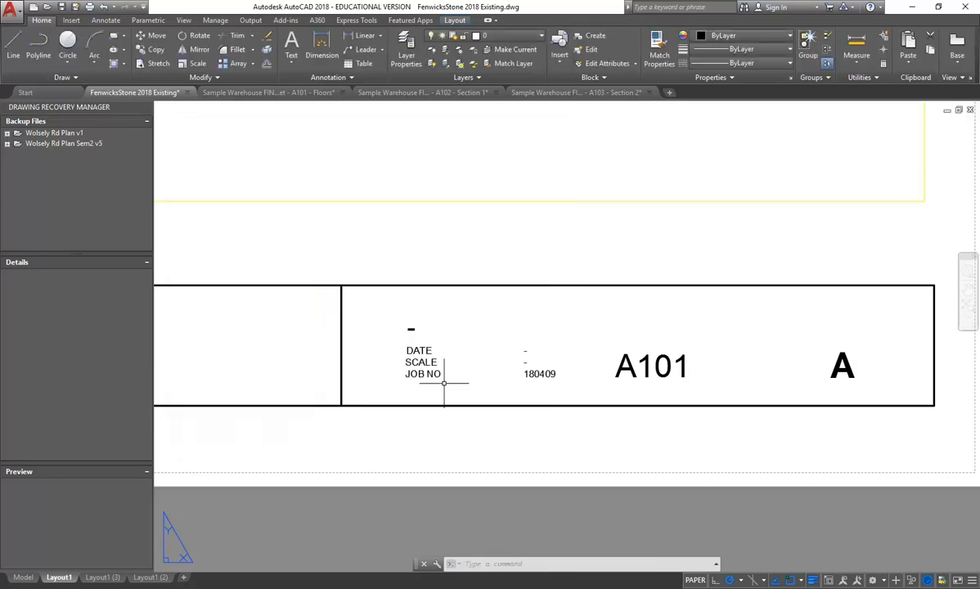
# - Set the title block's SCALE attribute to 1:50
pyautogui.click(419, 362)
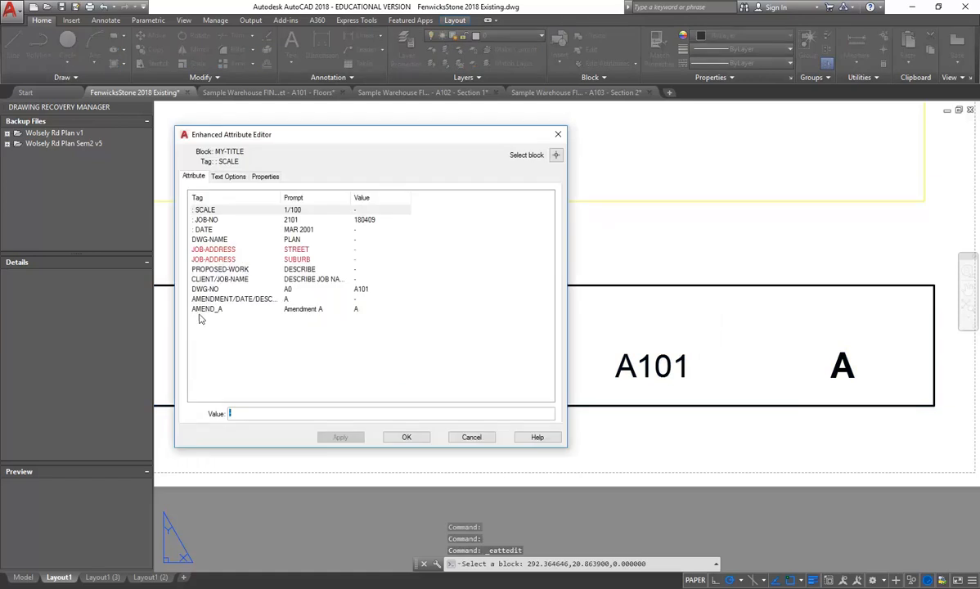
pyautogui.click(198, 210)
pyautogui.moveTo(249, 414); pyautogui.dragTo(177, 403)
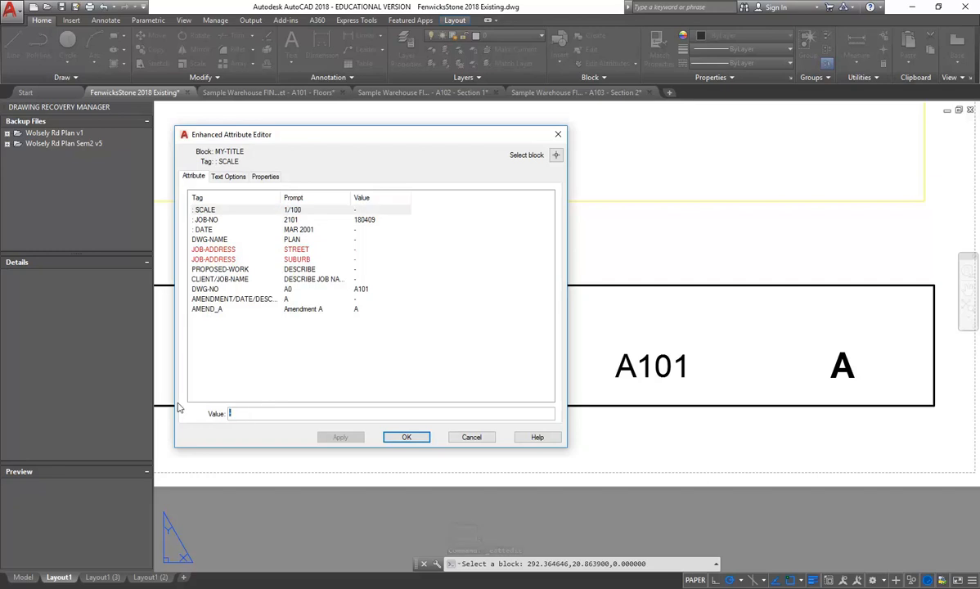
pyautogui.write('1:50')
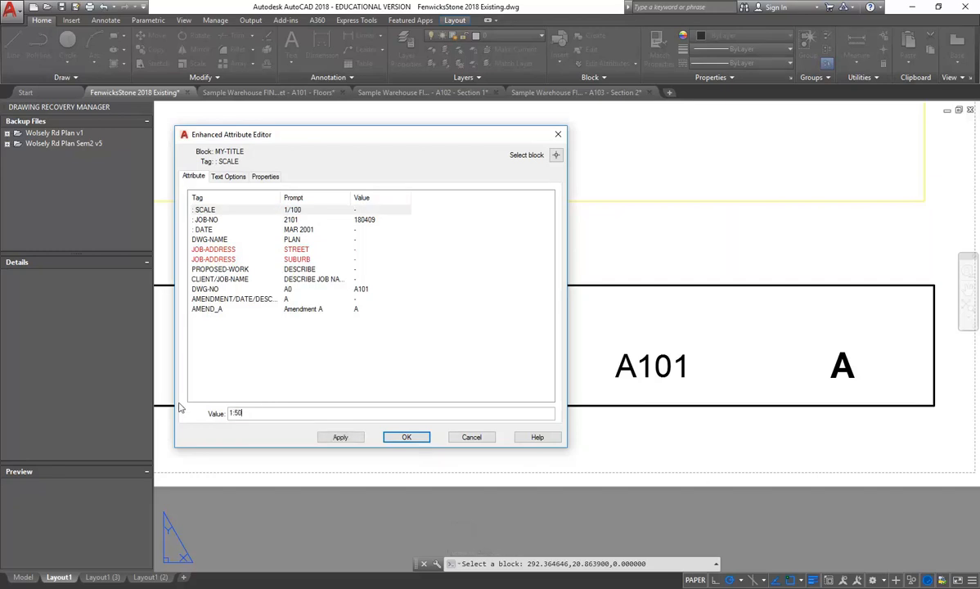
pyautogui.click(406, 436)
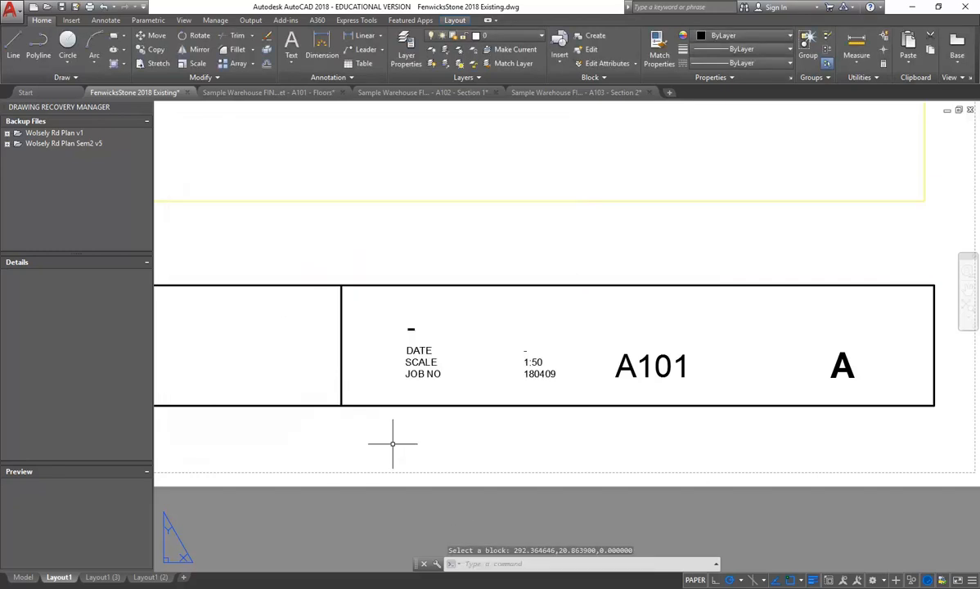
# - Set the title block's DATE attribute to 09/04/2018
pyautogui.doubleClick(421, 362)
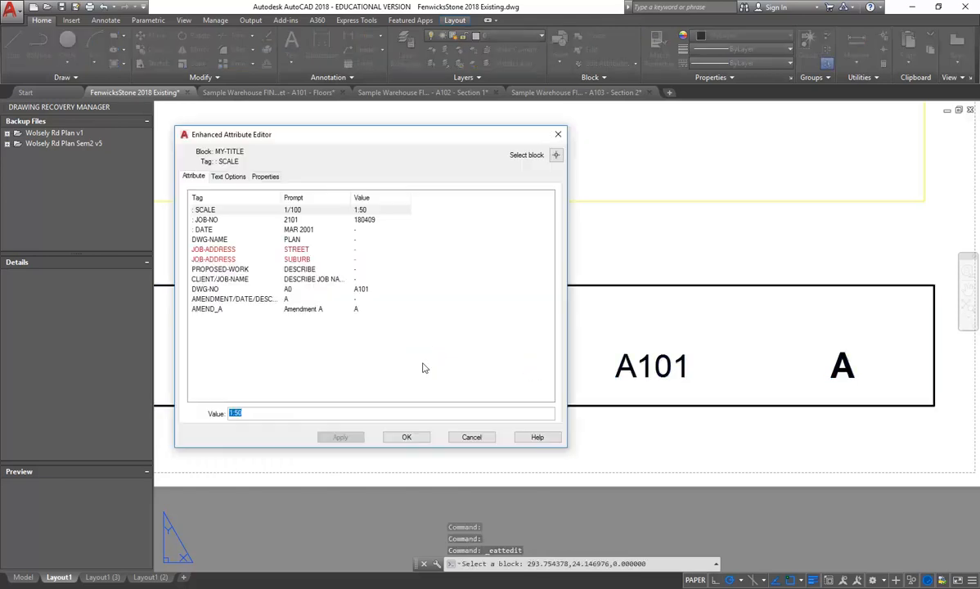
pyautogui.click(203, 230)
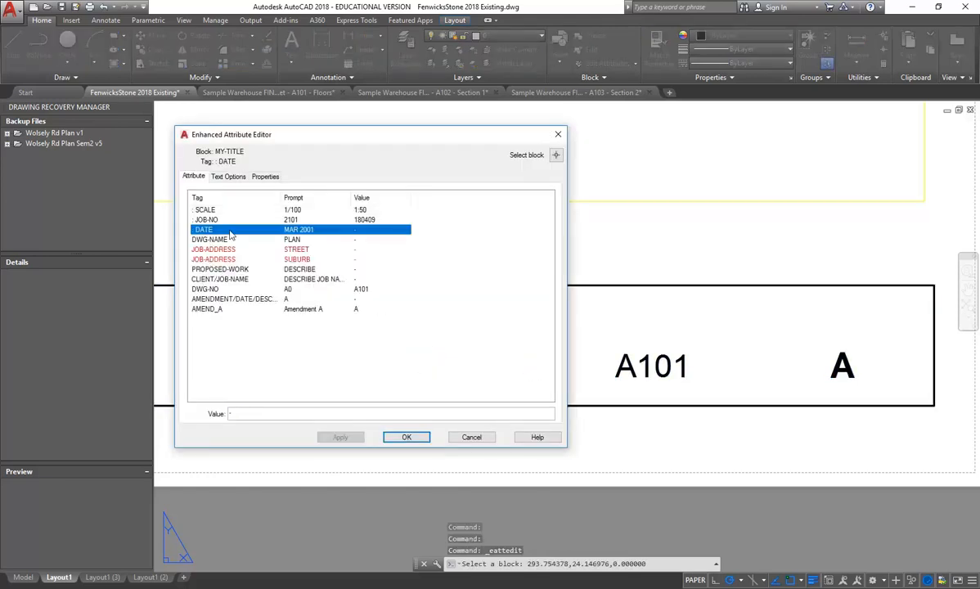
pyautogui.click(232, 413)
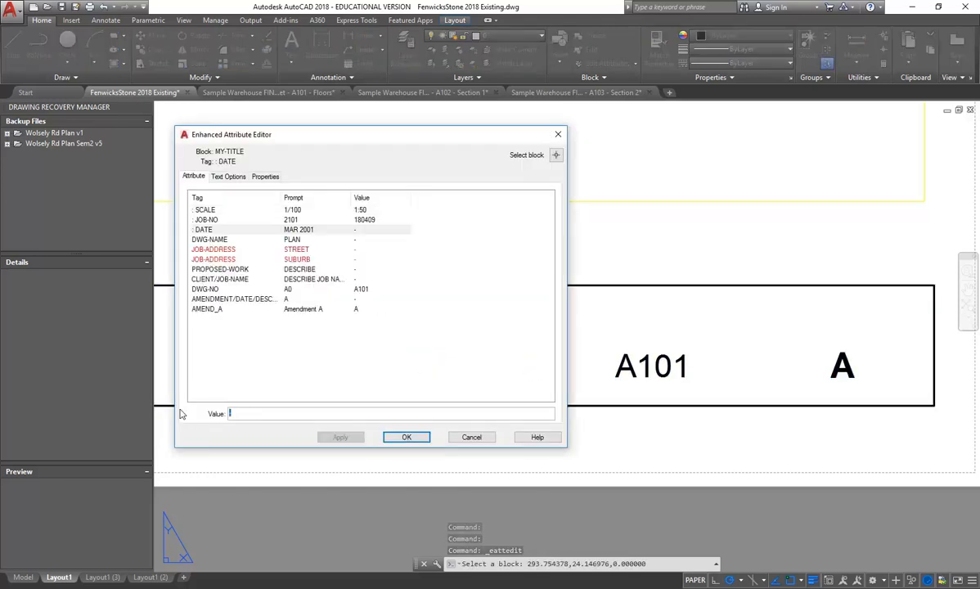
pyautogui.write('09')
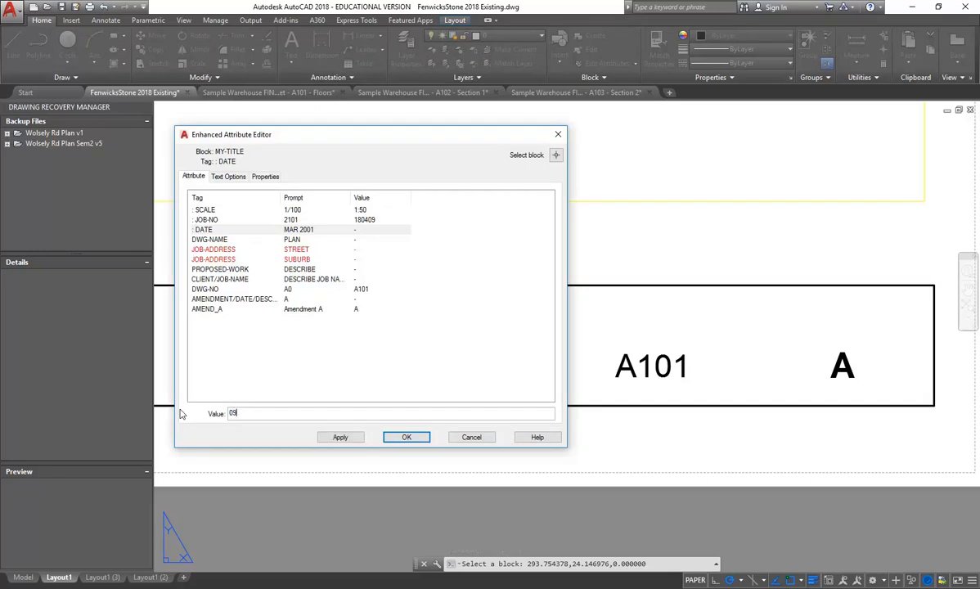
pyautogui.write('/04/2018')
pyautogui.click(406, 437)
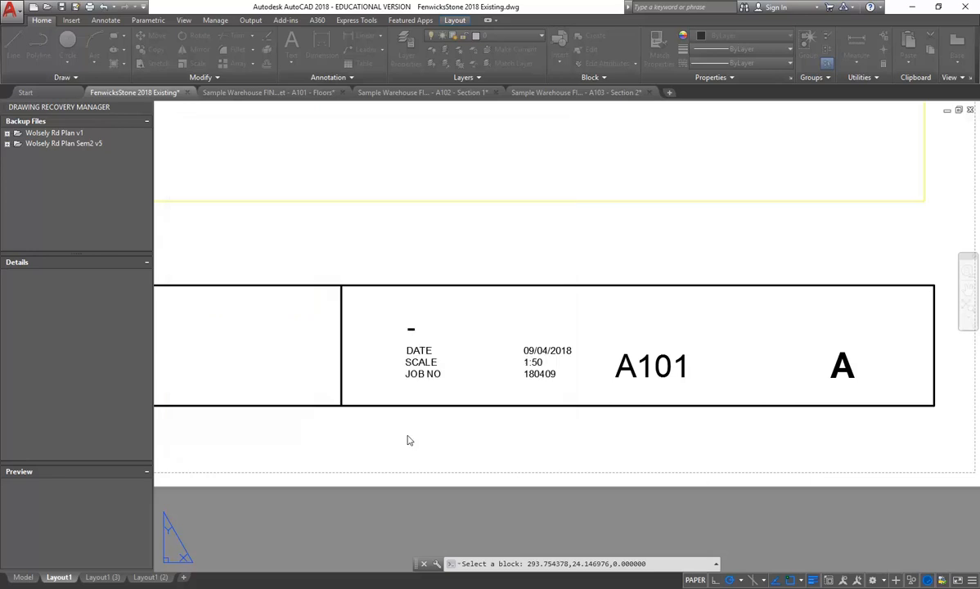
pyautogui.scroll(-6, 393, 324)
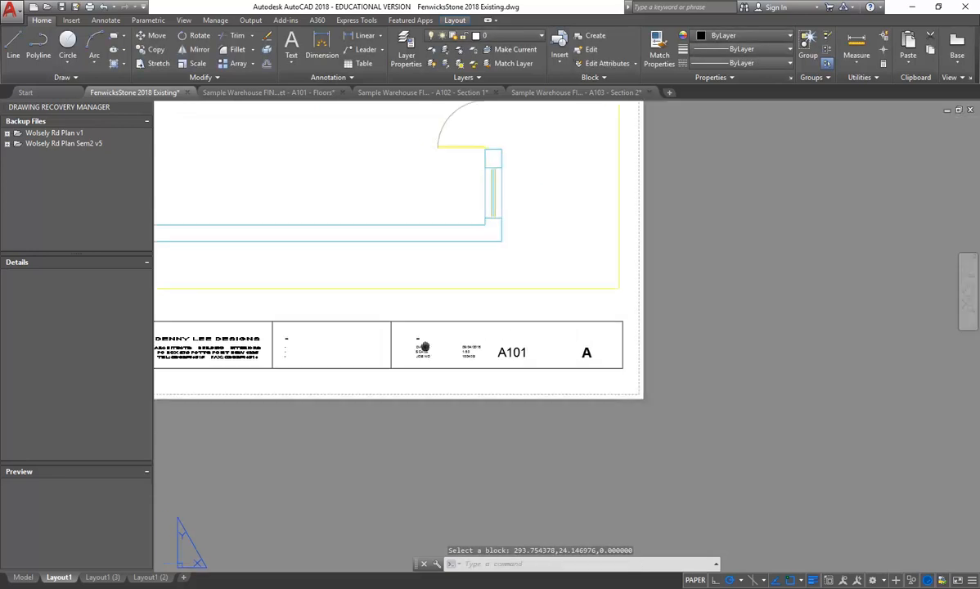
pyautogui.scroll(2, 438, 398)
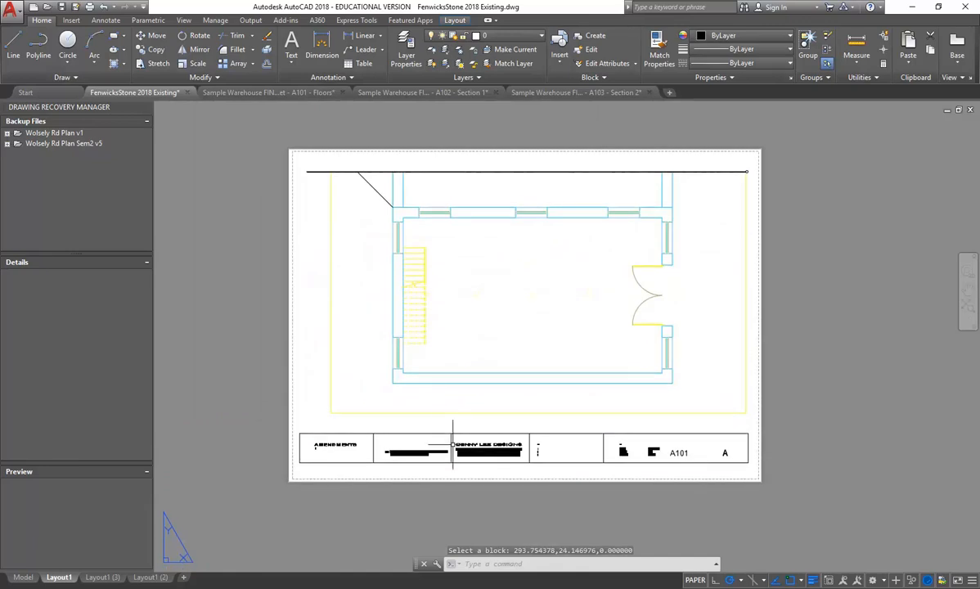
pyautogui.click(450, 444)
pyautogui.moveTo(451, 445)
pyautogui.mouseDown(button='middle')
pyautogui.moveTo(416, 440)
pyautogui.moveTo(436, 449)
pyautogui.mouseUp(button='middle')
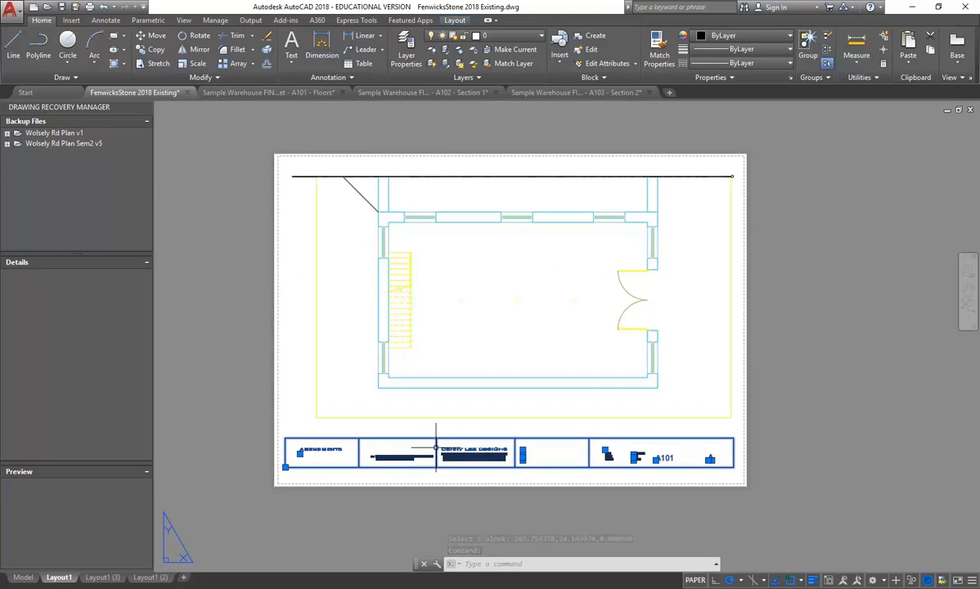
pyautogui.press('Escape')
pyautogui.press('Escape')
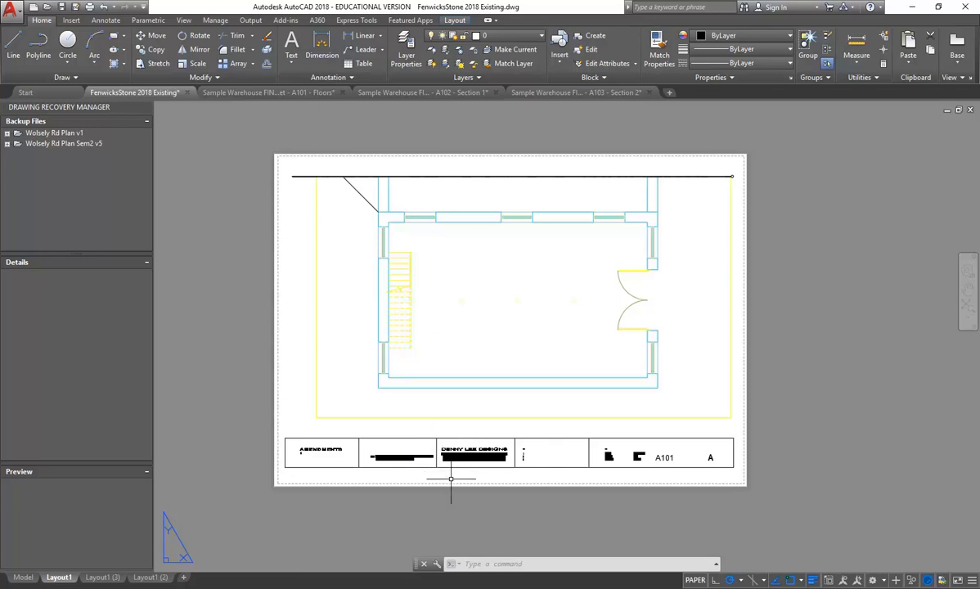
# - Write the MY-TITLE title block out as a separate drawing file, U:\2018\Construction 1\MY-TITLE.dwg
pyautogui.scroll(2, 410, 415)
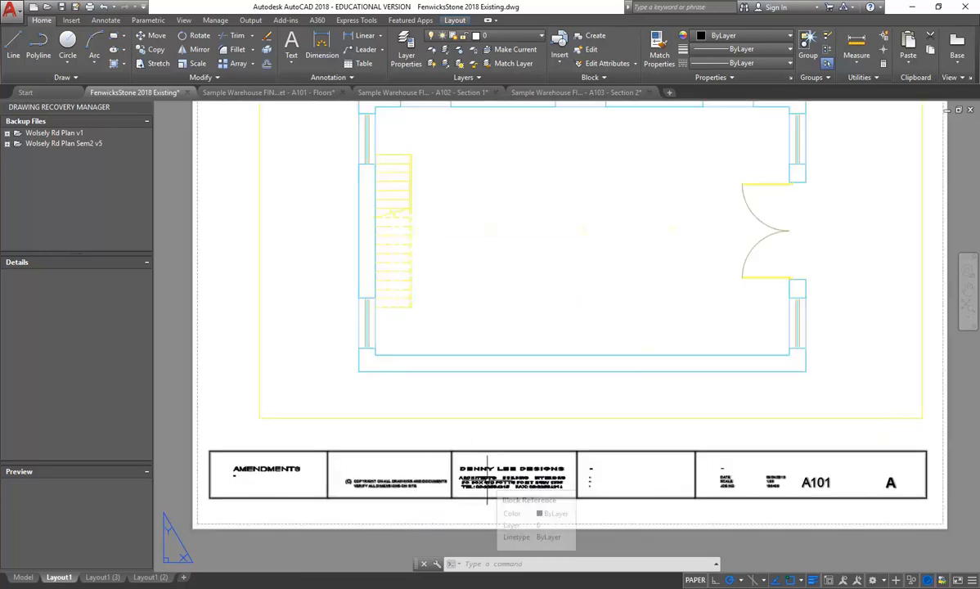
pyautogui.click(468, 462)
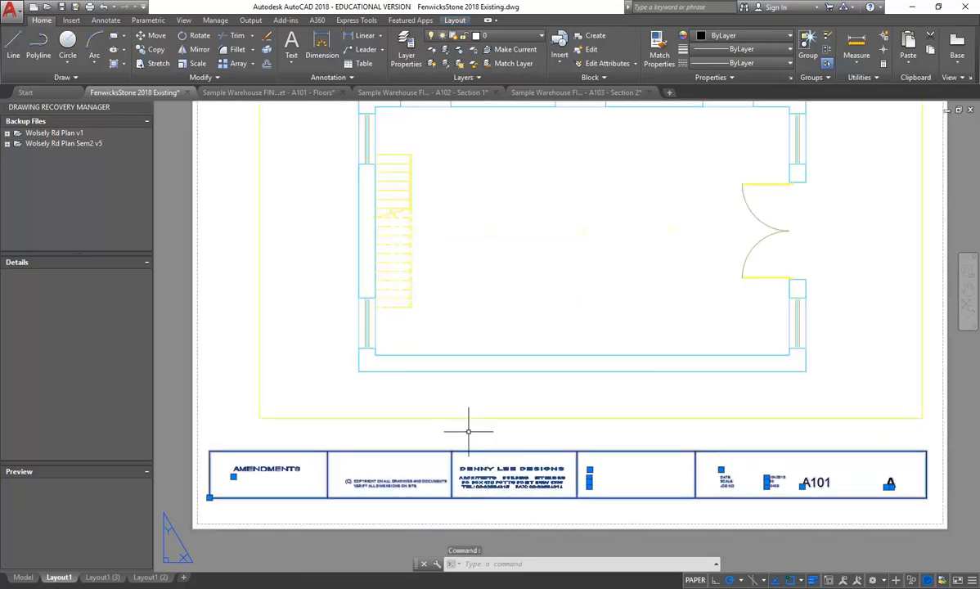
pyautogui.write('wblock')
pyautogui.press('Return')
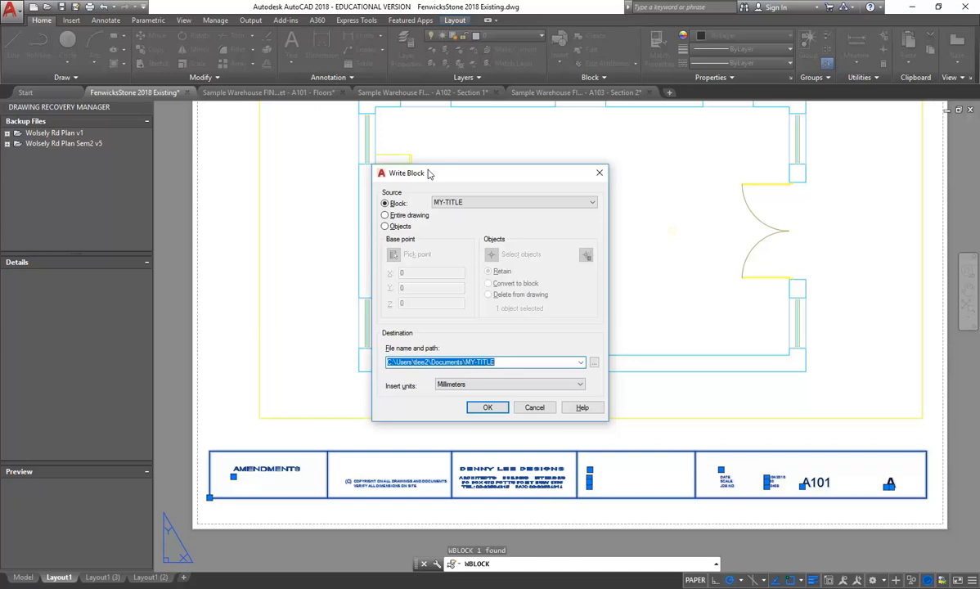
pyautogui.click(595, 365)
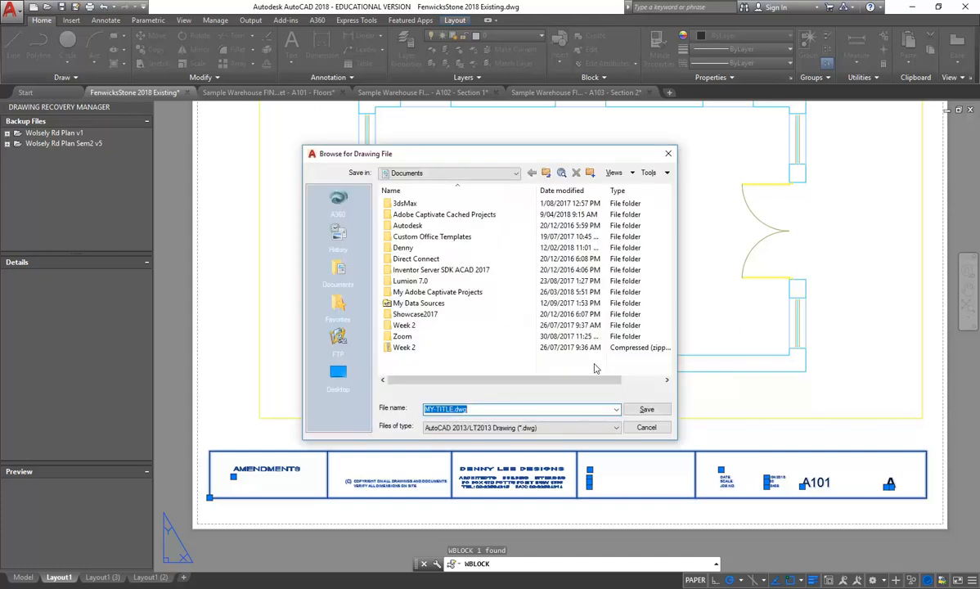
pyautogui.click(472, 174)
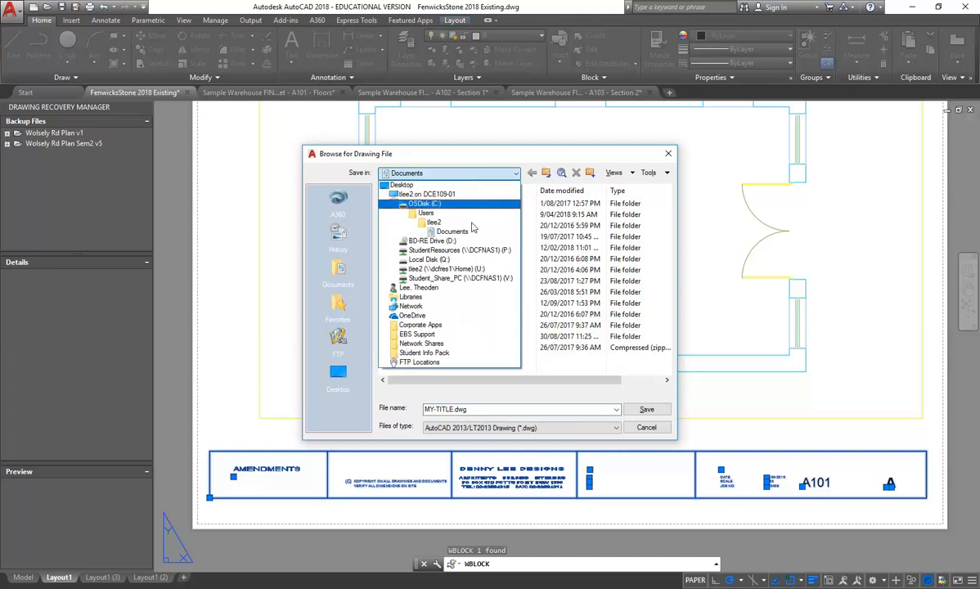
pyautogui.click(458, 268)
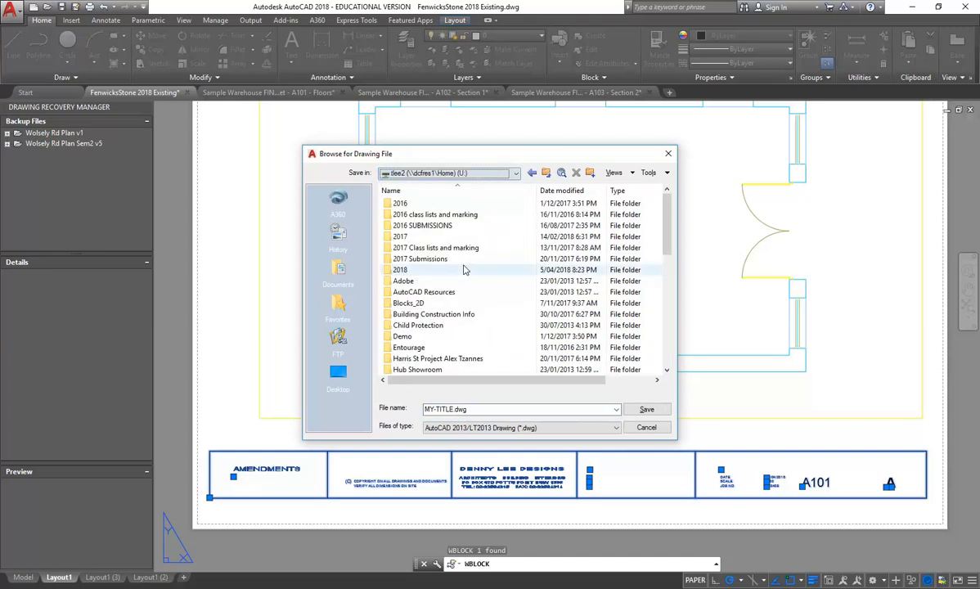
pyautogui.doubleClick(420, 259)
pyautogui.click(531, 173)
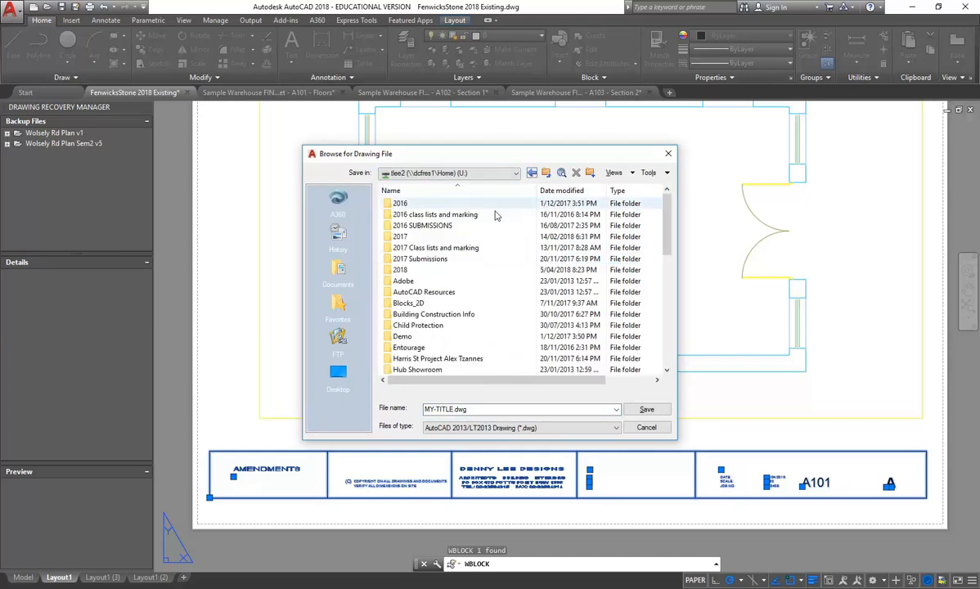
pyautogui.doubleClick(400, 269)
pyautogui.doubleClick(424, 215)
pyautogui.click(503, 410)
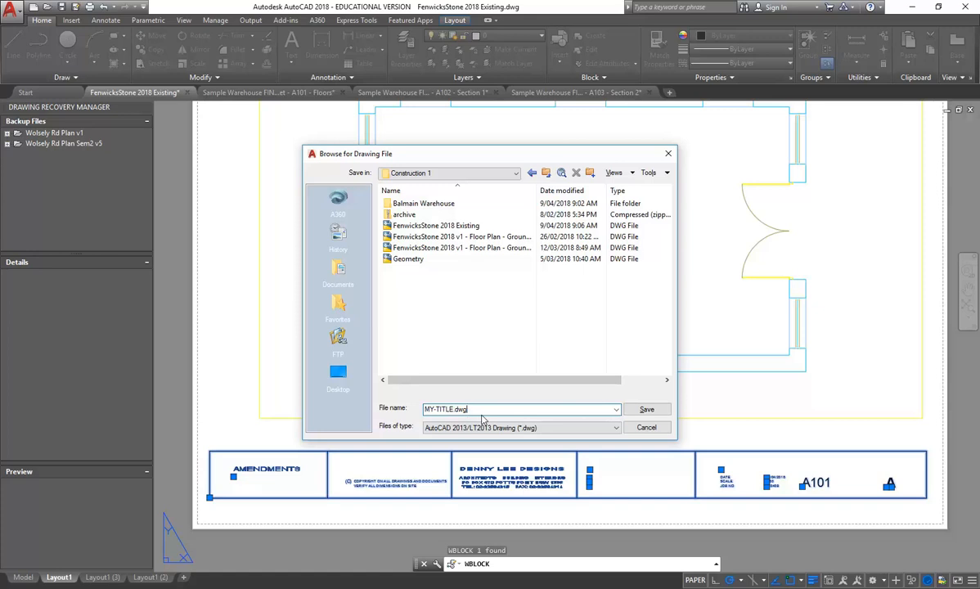
pyautogui.click(646, 409)
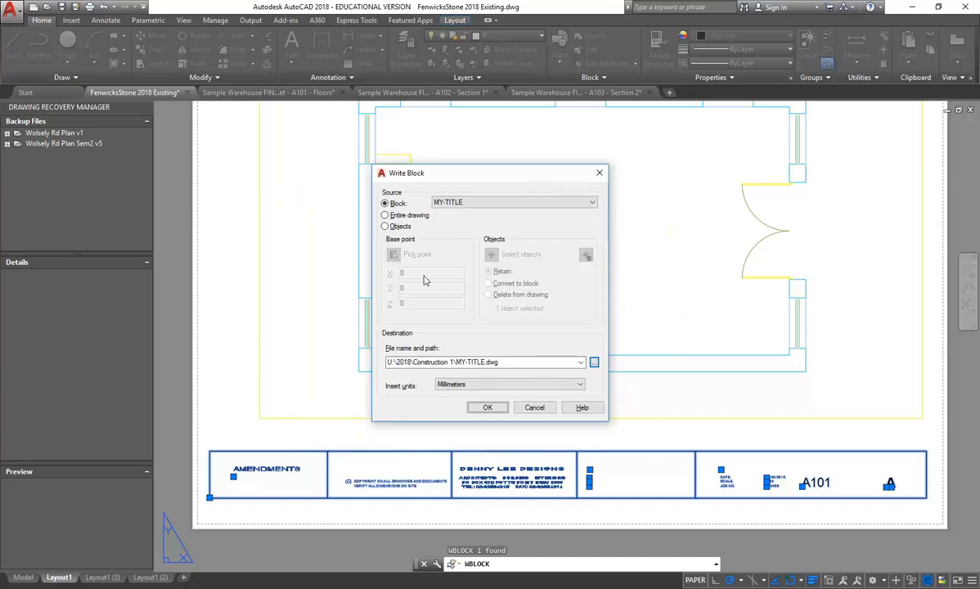
pyautogui.click(488, 406)
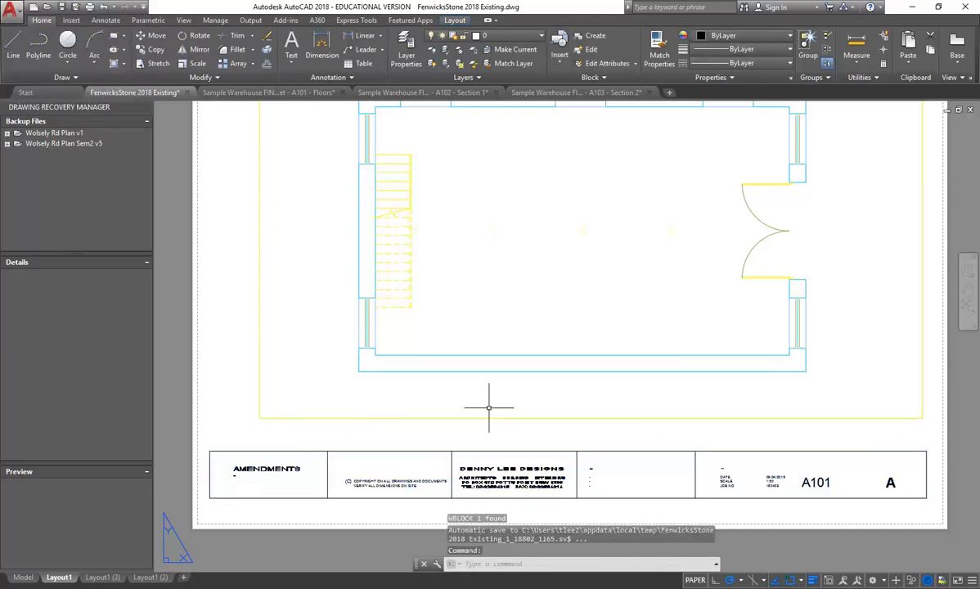
# - Erase all viewports and text from Layout1 of the Sample Warehouse A101 - Floors drawing
pyautogui.click(267, 93)
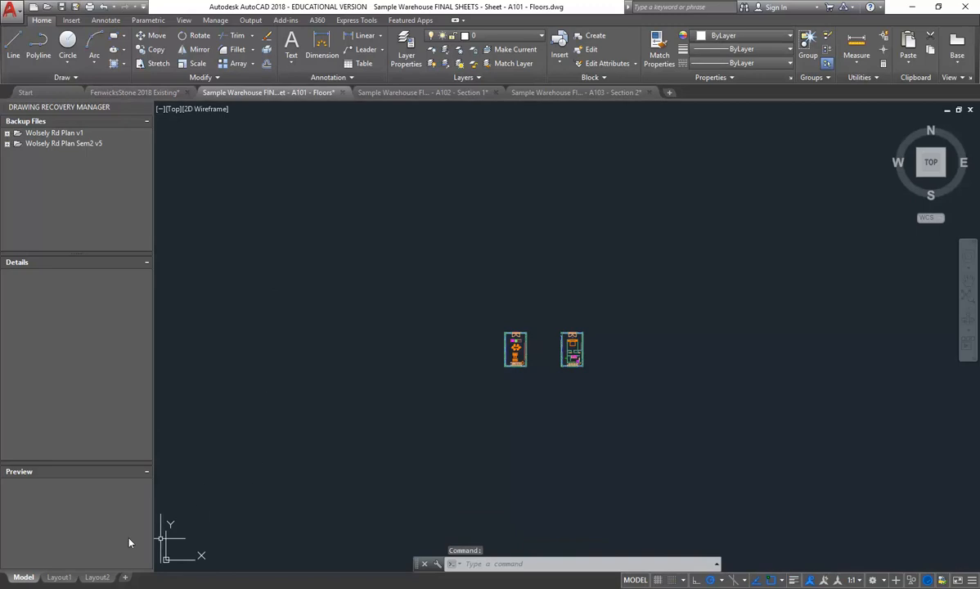
pyautogui.click(58, 577)
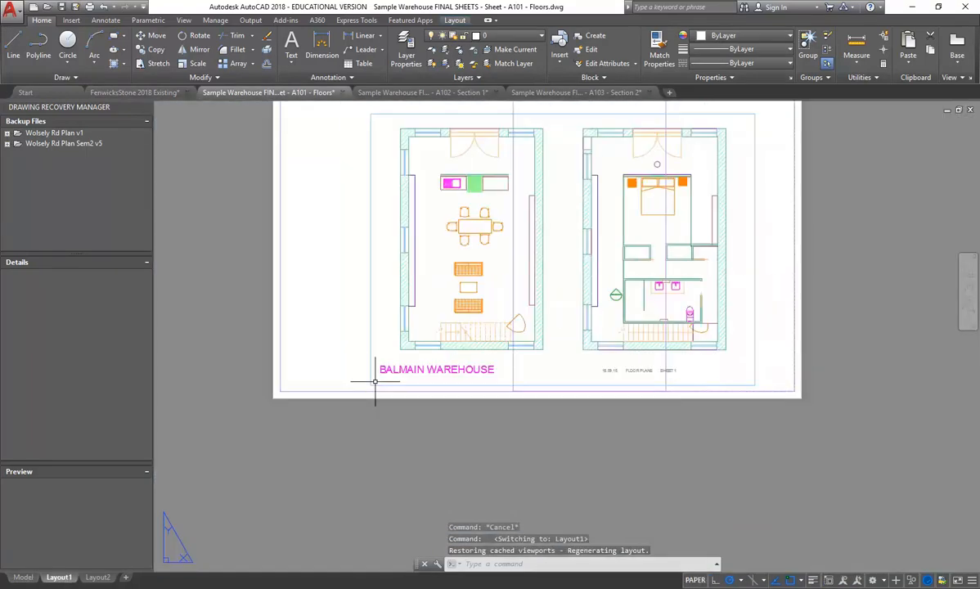
pyautogui.scroll(-2, 376, 381)
pyautogui.moveTo(377, 383); pyautogui.dragTo(389, 444, button='middle')
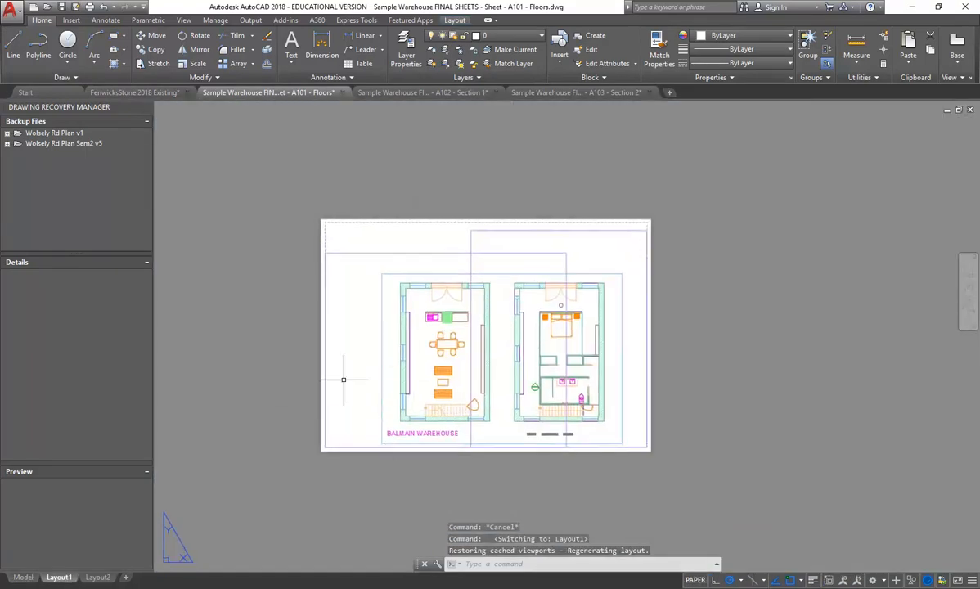
pyautogui.scroll(2, 406, 388)
pyautogui.moveTo(405, 388); pyautogui.dragTo(409, 389, button='middle')
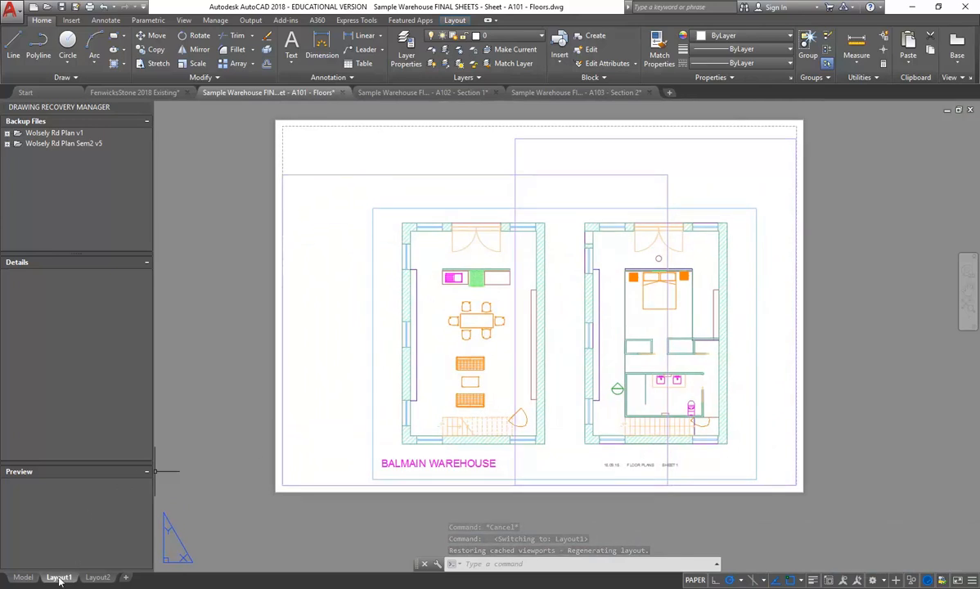
pyautogui.click(754, 501)
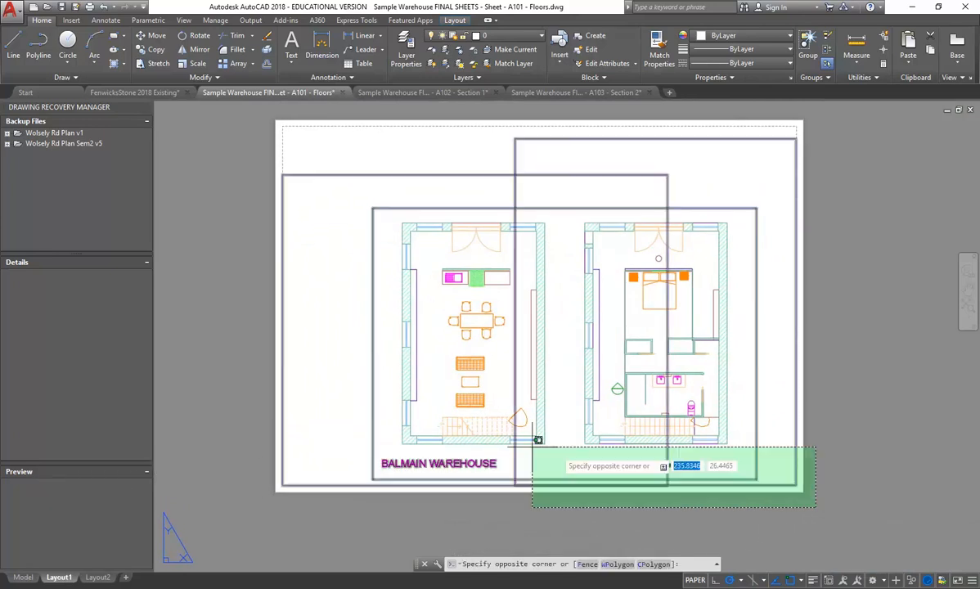
pyautogui.click(231, 336)
pyautogui.press('Delete')
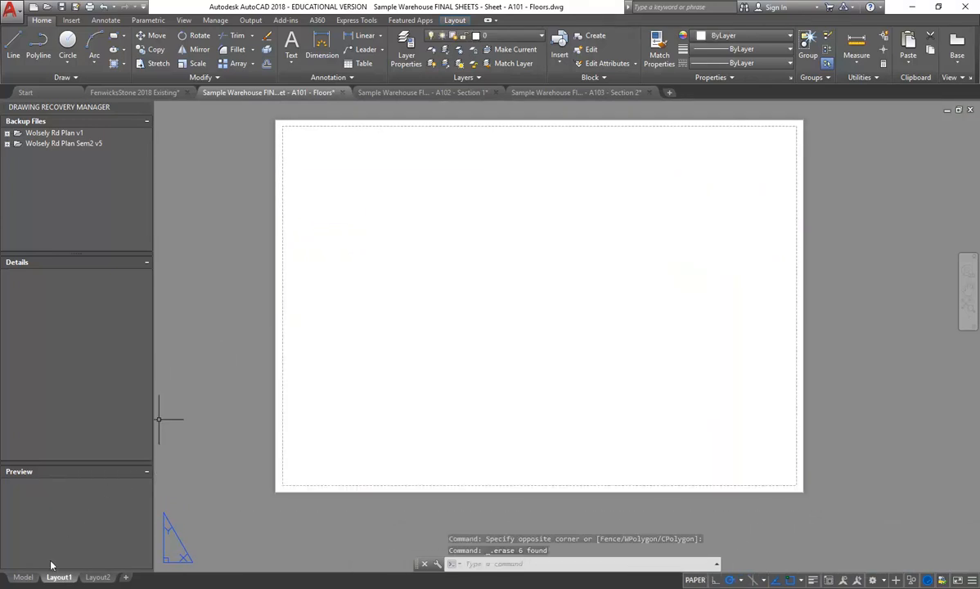
# - Change Layout1's page setup to A3 paper size
pyautogui.rightClick(51, 579)
pyautogui.click(111, 491)
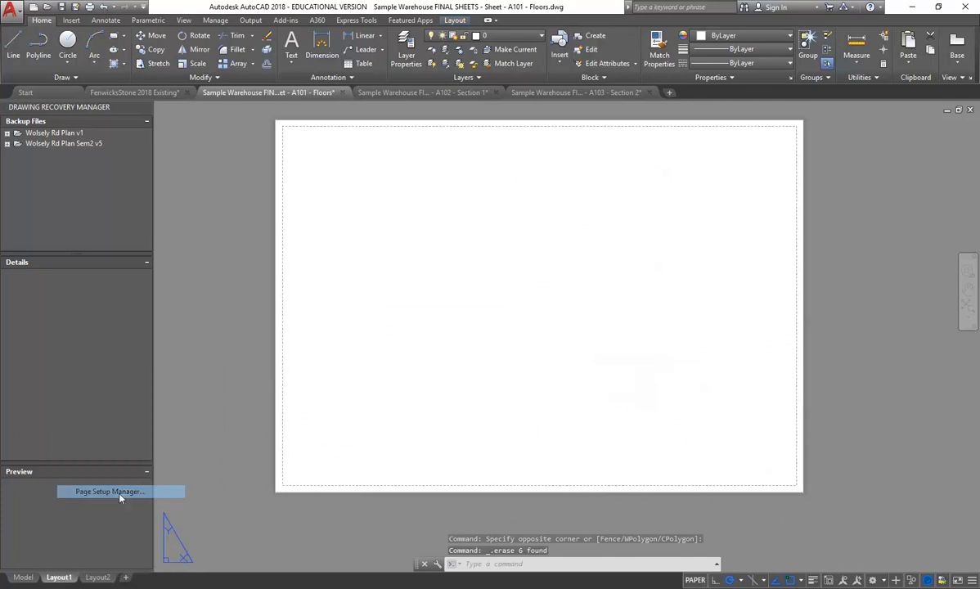
pyautogui.click(467, 232)
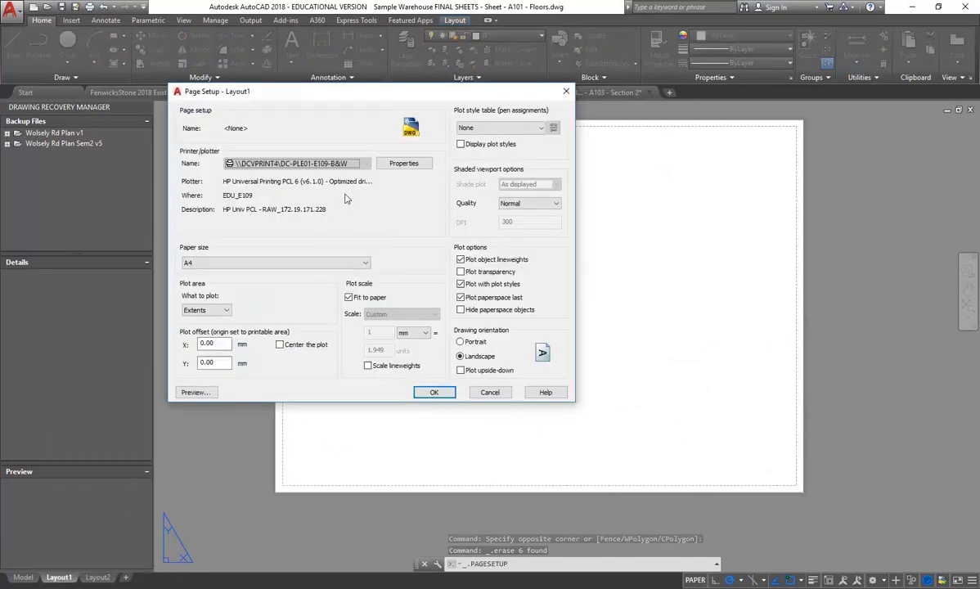
pyautogui.click(251, 262)
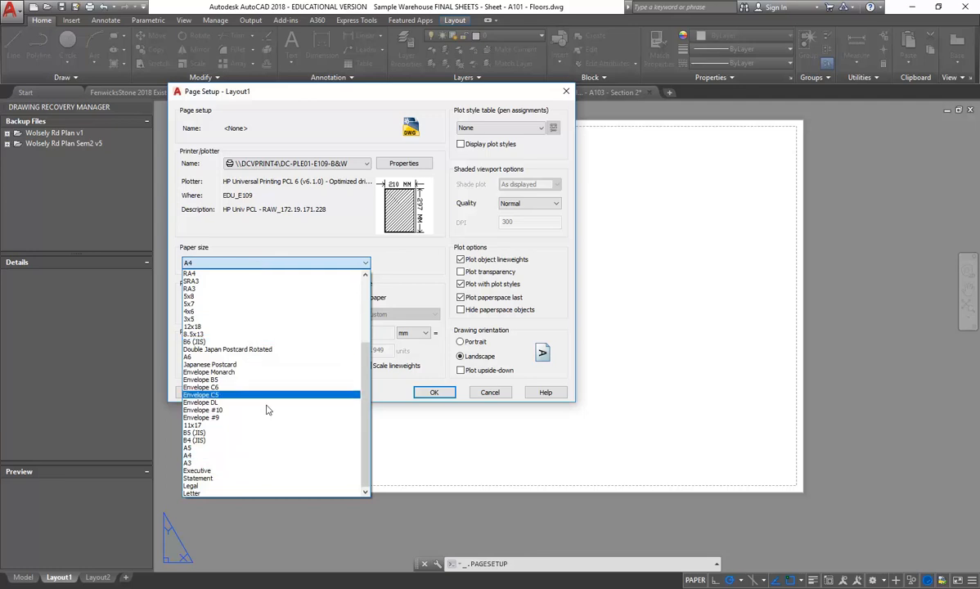
pyautogui.click(249, 464)
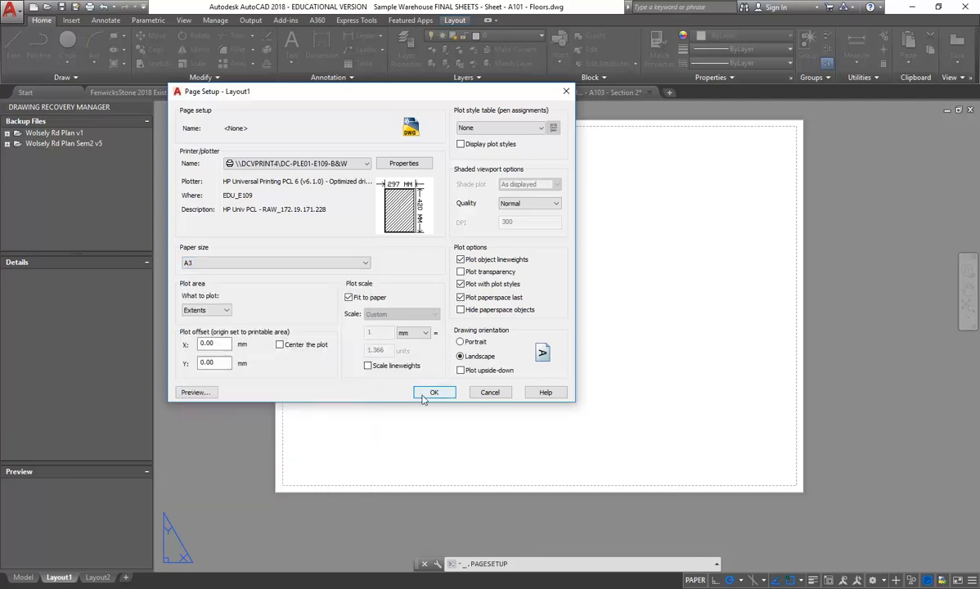
pyautogui.click(432, 393)
pyautogui.click(417, 368)
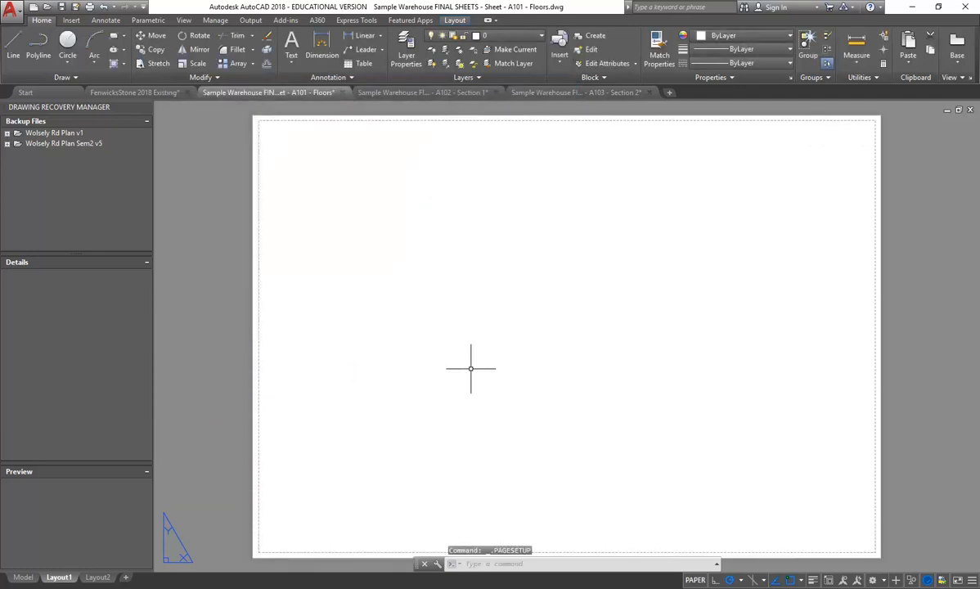
# - Choose MY-TITLE.dwg from the U:\2018\Construction 1 folder as the block to insert into Layout1
pyautogui.scroll(-2, 426, 344)
pyautogui.scroll(2, 435, 344)
pyautogui.moveTo(435, 344); pyautogui.dragTo(432, 335, button='middle')
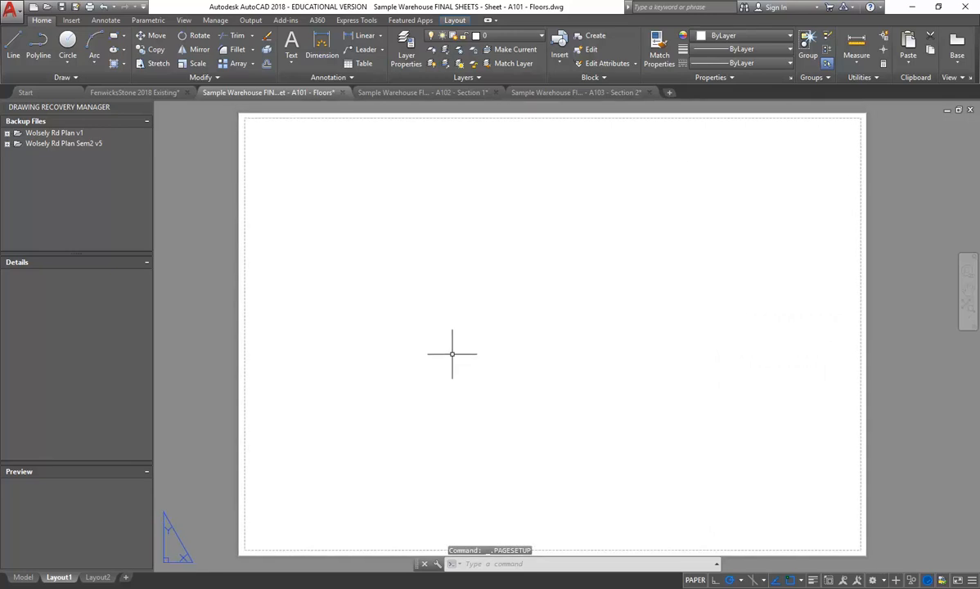
pyautogui.click(562, 49)
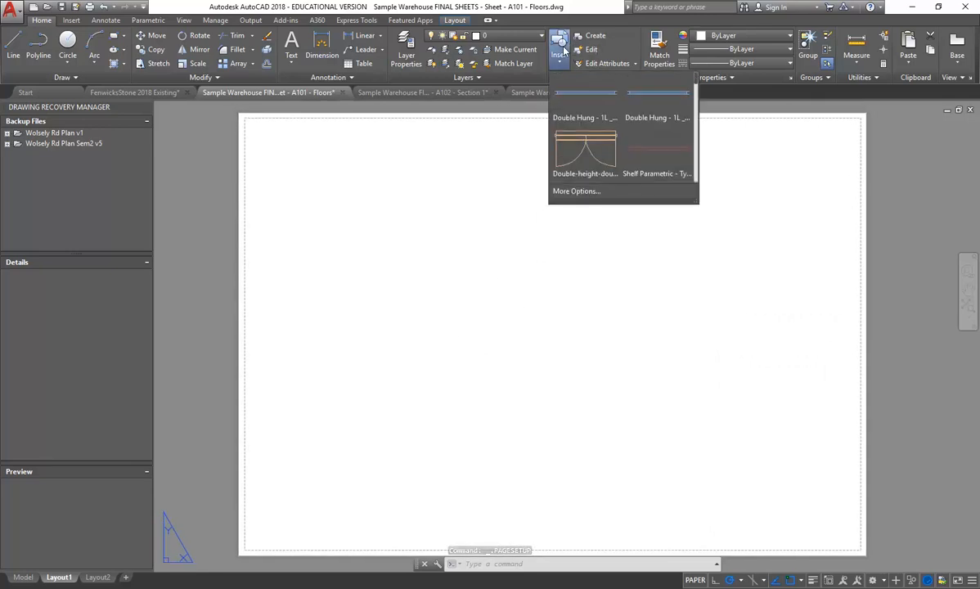
pyautogui.click(580, 192)
pyautogui.click(433, 145)
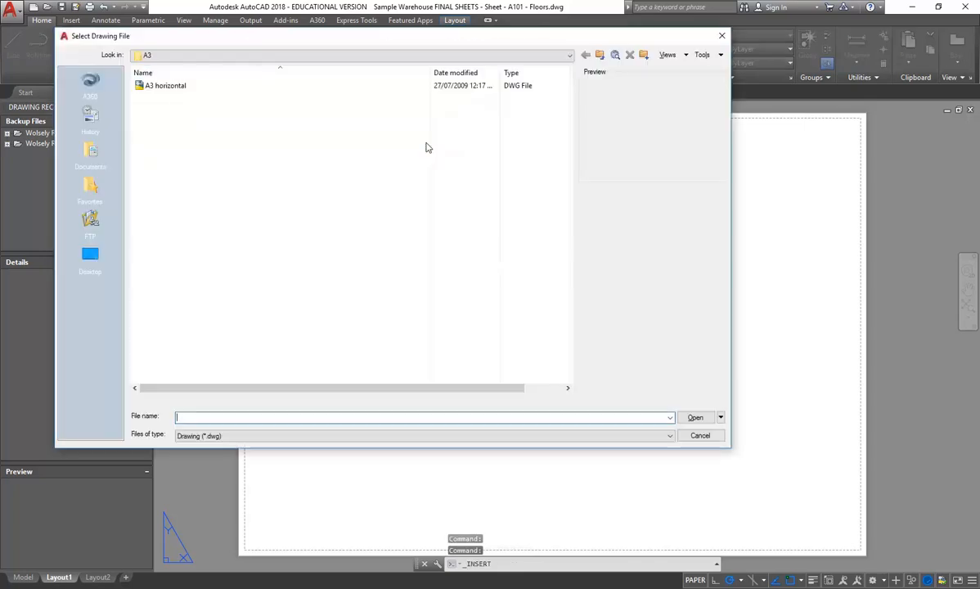
pyautogui.click(492, 59)
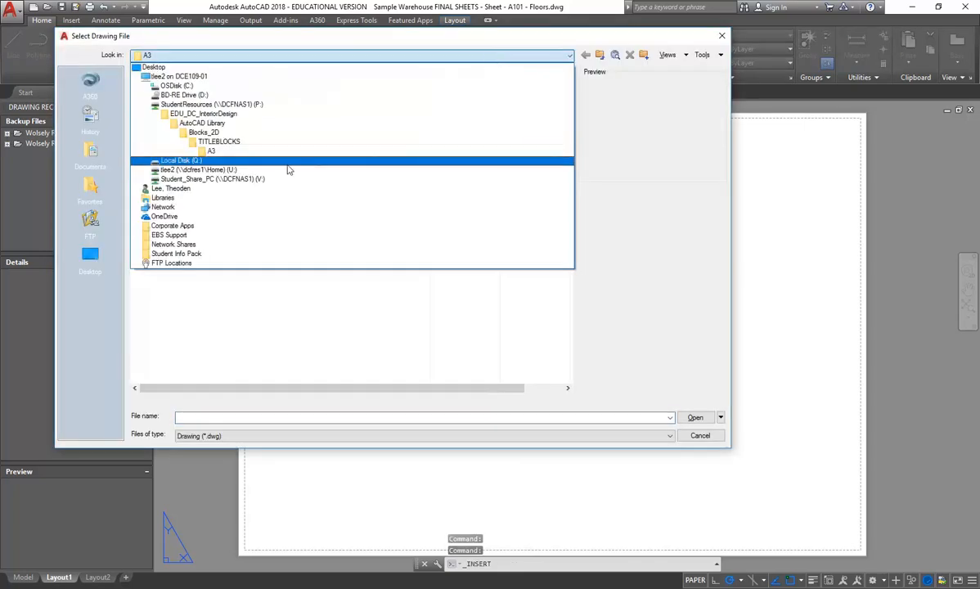
pyautogui.click(237, 167)
pyautogui.doubleClick(153, 152)
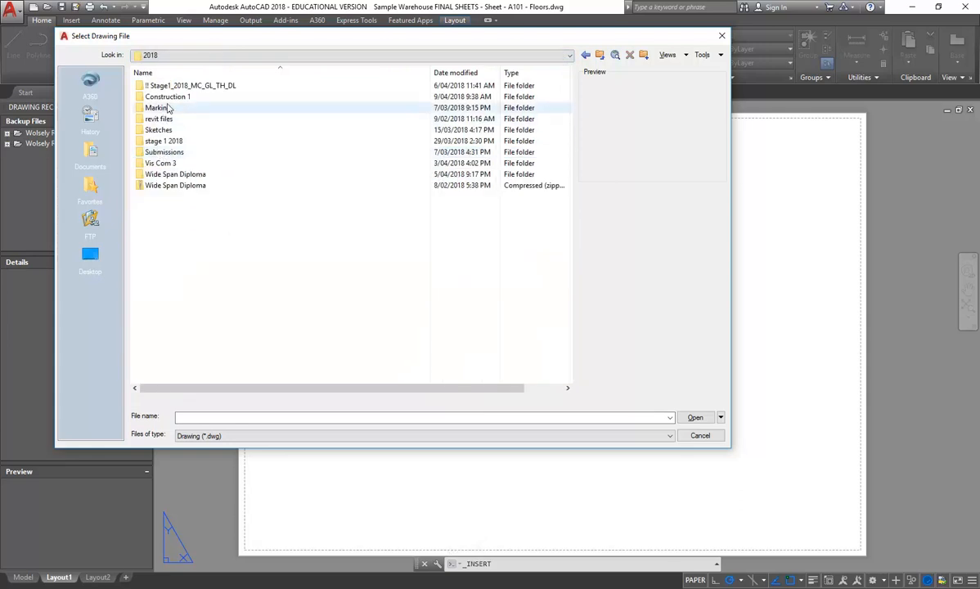
pyautogui.doubleClick(168, 96)
pyautogui.click(157, 153)
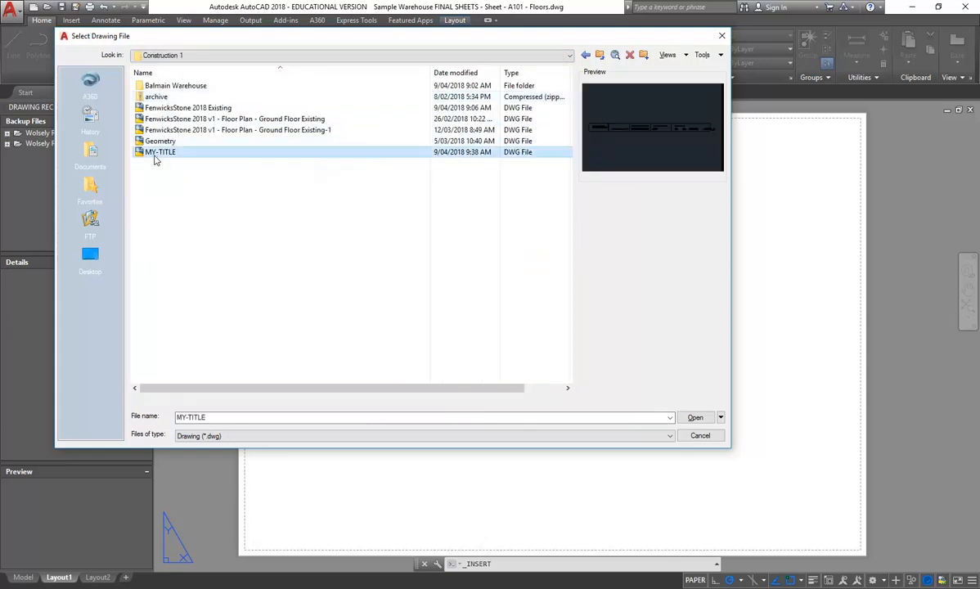
pyautogui.doubleClick(156, 153)
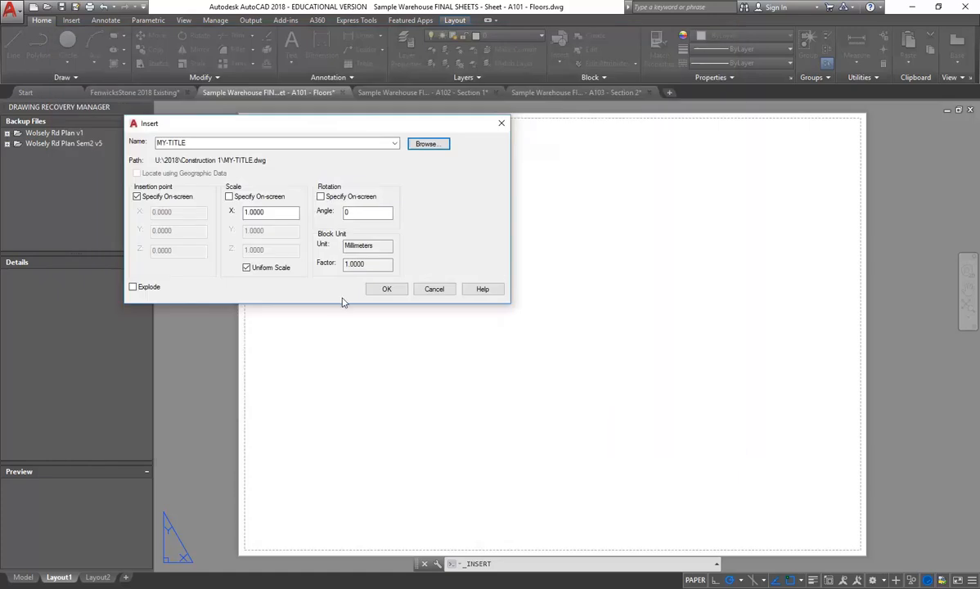
# - Place the MY-TITLE block at scale 1 near the lower edge of the A3 sheet, accepting its default attribute values
pyautogui.click(386, 289)
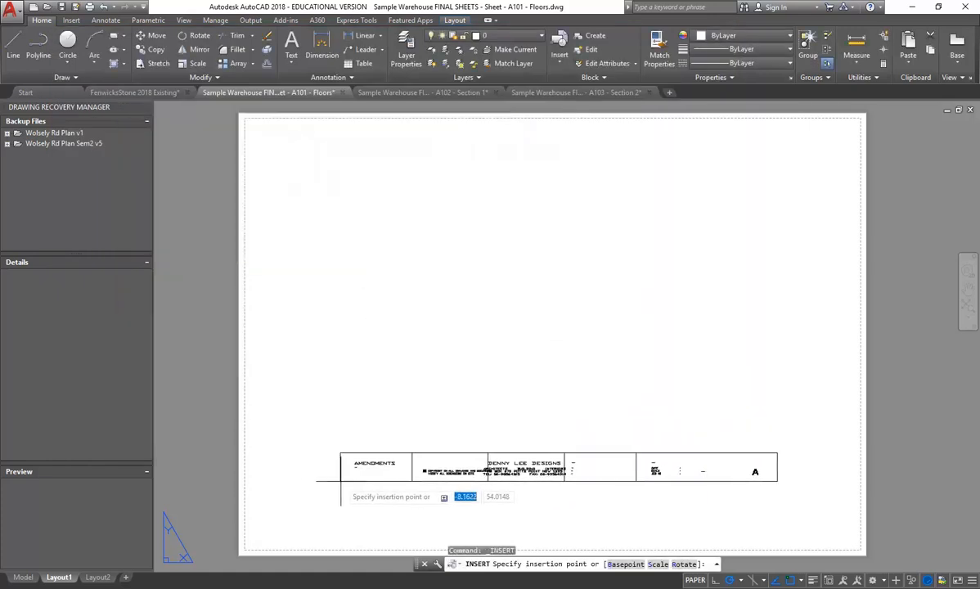
pyautogui.click(314, 532)
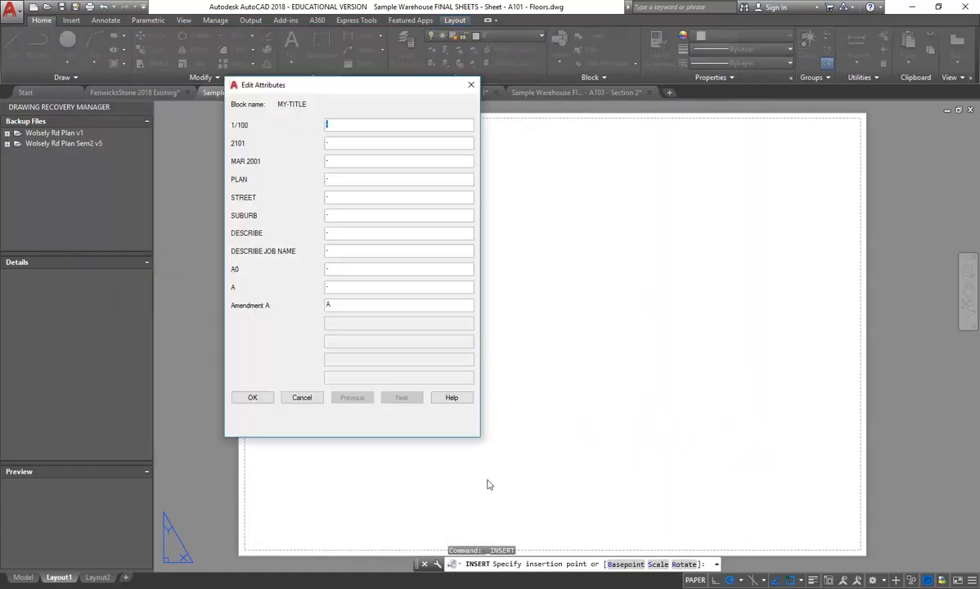
pyautogui.click(253, 398)
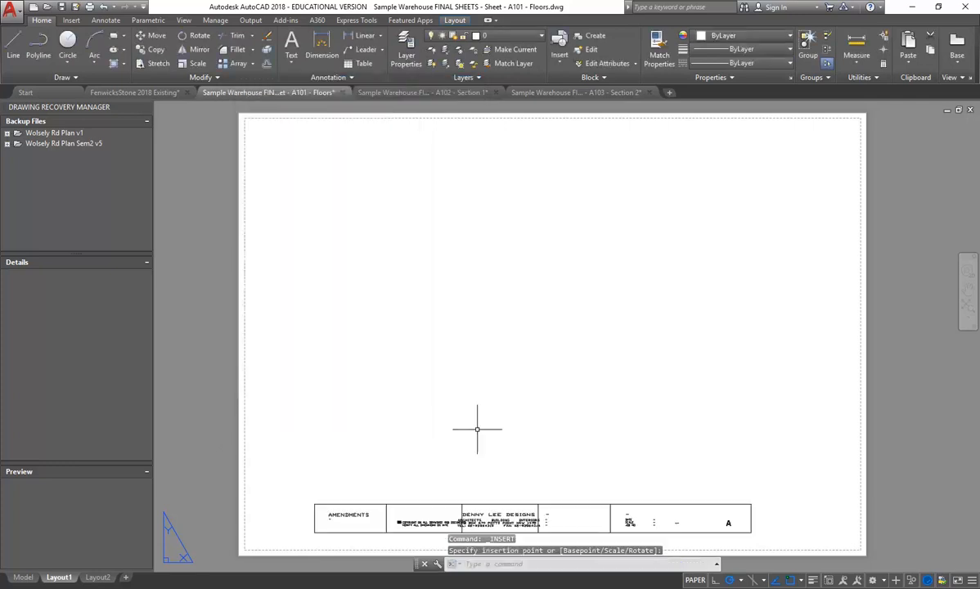
pyautogui.scroll(2, 491, 438)
pyautogui.scroll(2, 418, 517)
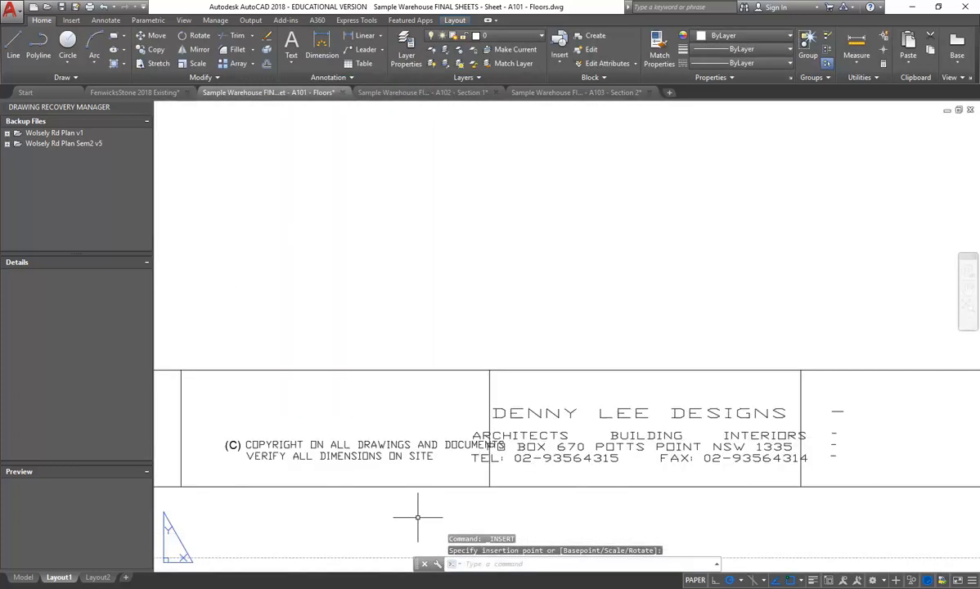
pyautogui.scroll(-3, 354, 401)
pyautogui.moveTo(354, 401)
pyautogui.mouseDown(button='middle')
pyautogui.moveTo(365, 479)
pyautogui.moveTo(332, 422)
pyautogui.mouseUp(button='middle')
pyautogui.scroll(-1, 348, 401)
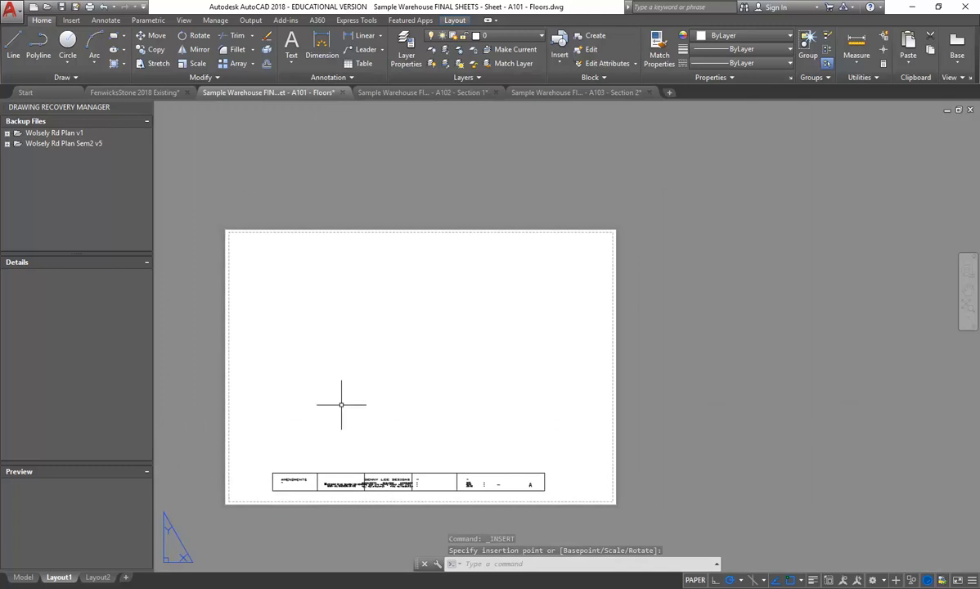
# - Review the Write Block source and destination folder for the MY-TITLE block in the FenwicksStone 2018 Existing drawing without writing the file again
pyautogui.scroll(2, 341, 400)
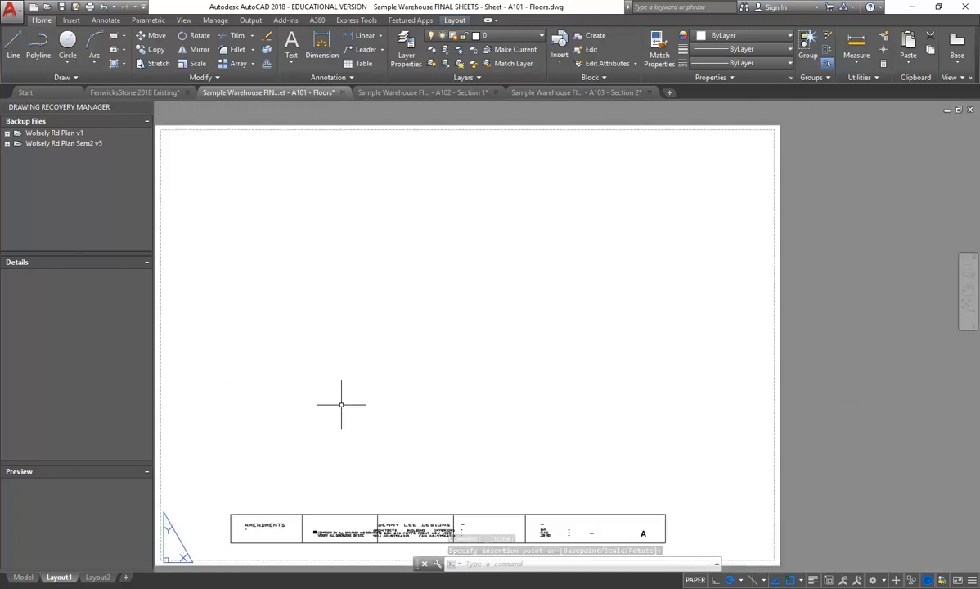
pyautogui.click(124, 92)
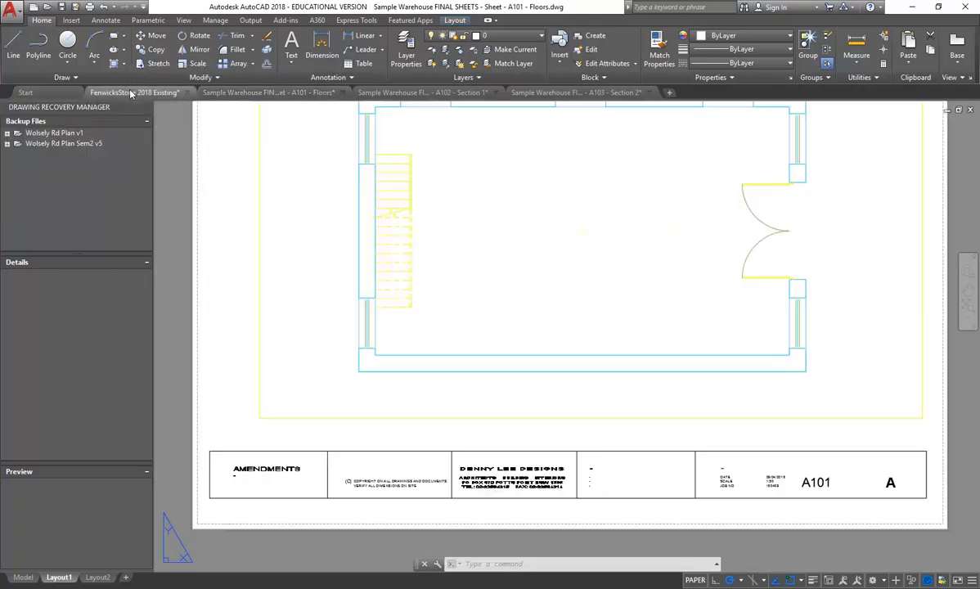
pyautogui.click(325, 455)
pyautogui.write('WBLOCK')
pyautogui.press('Return')
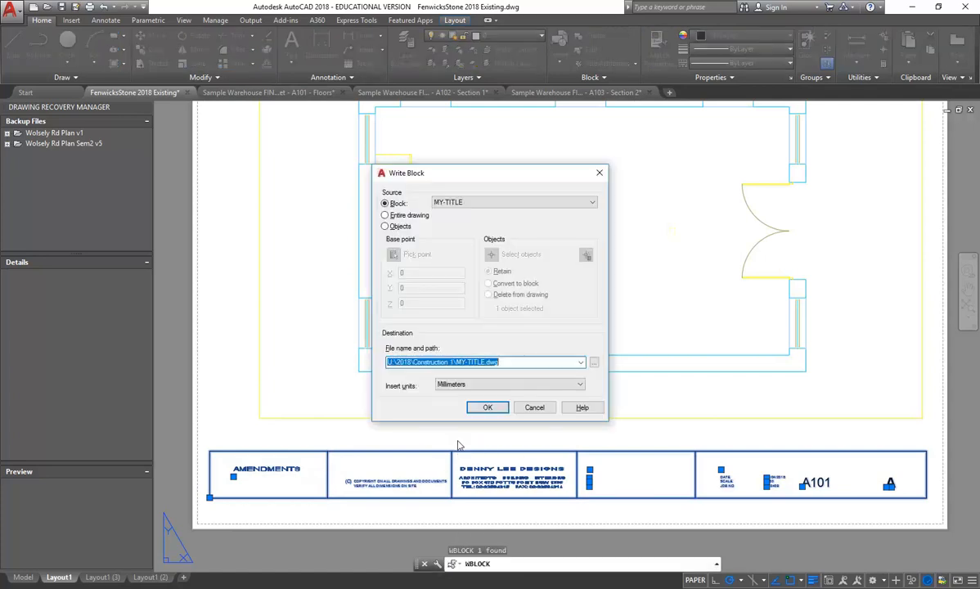
pyautogui.click(525, 362)
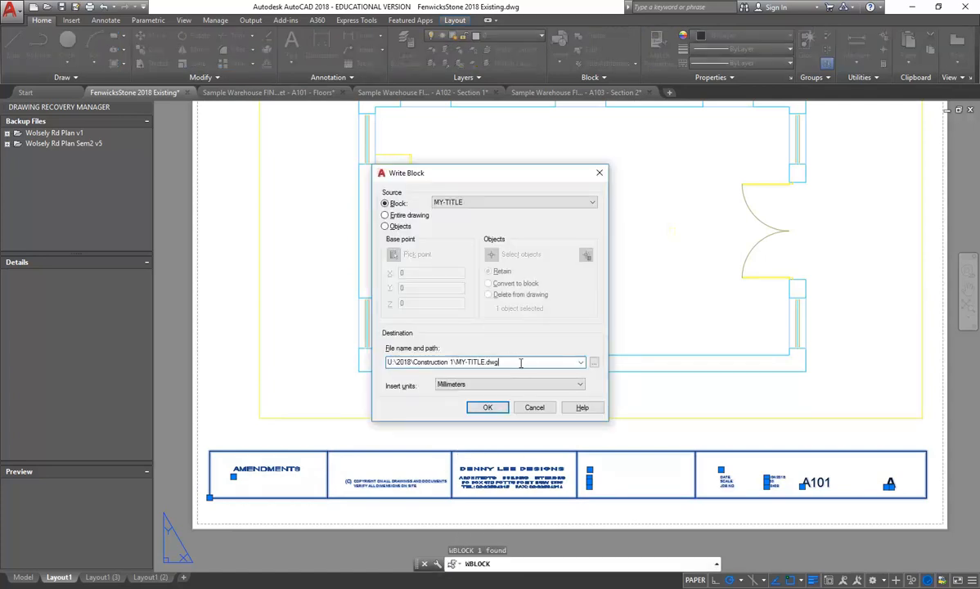
pyautogui.click(594, 363)
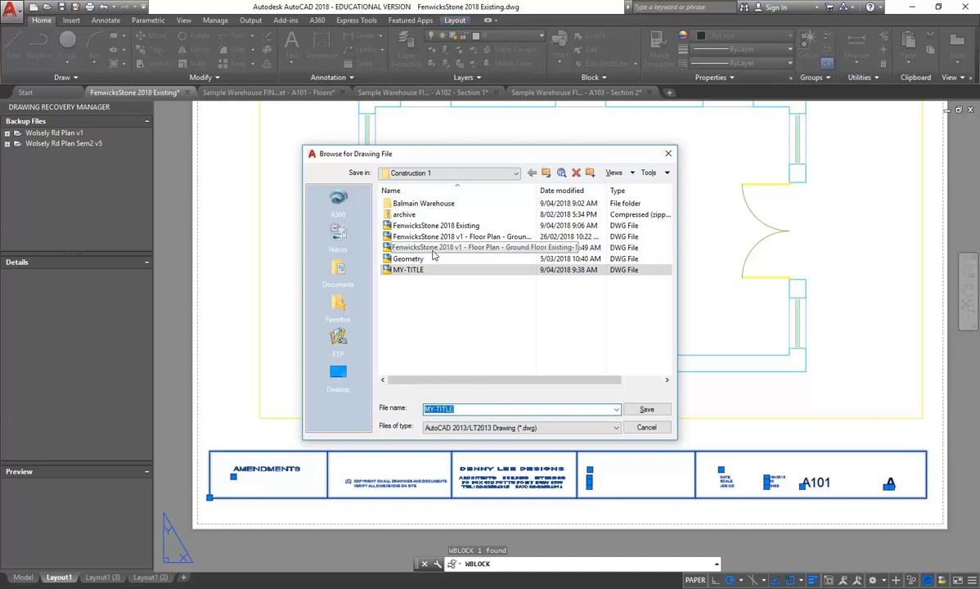
pyautogui.click(646, 409)
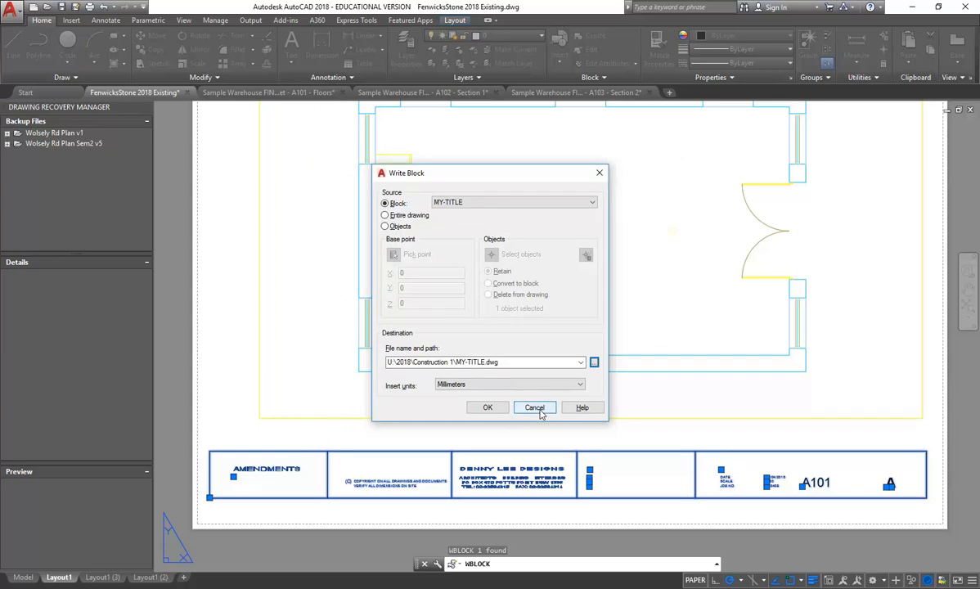
pyautogui.click(535, 408)
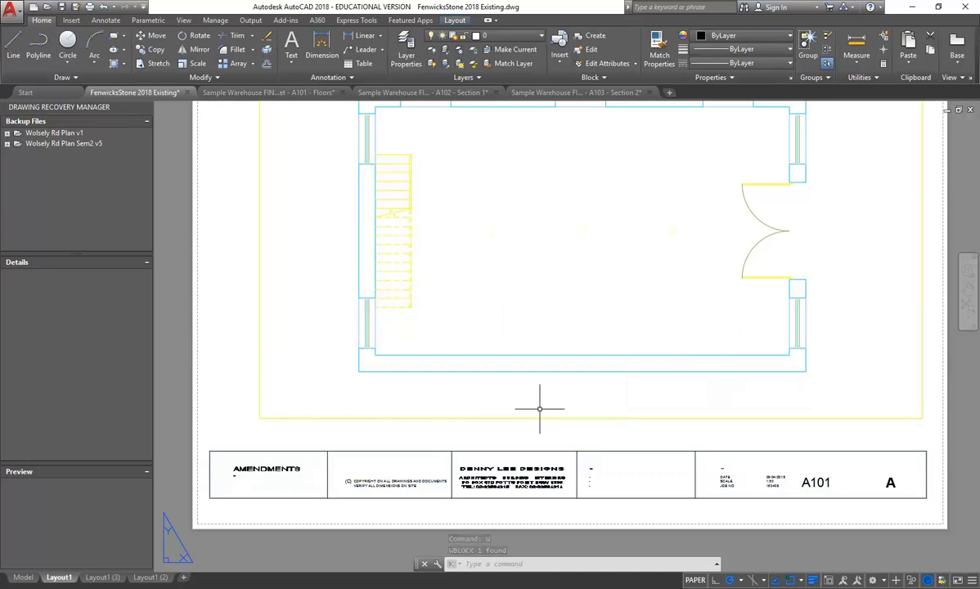
# - Examine the title block's company details and its arrangement below the floor plan on Layout1
pyautogui.moveTo(494, 266); pyautogui.dragTo(456, 301, button='middle')
pyautogui.scroll(-2, 456, 301)
pyautogui.scroll(2, 455, 296)
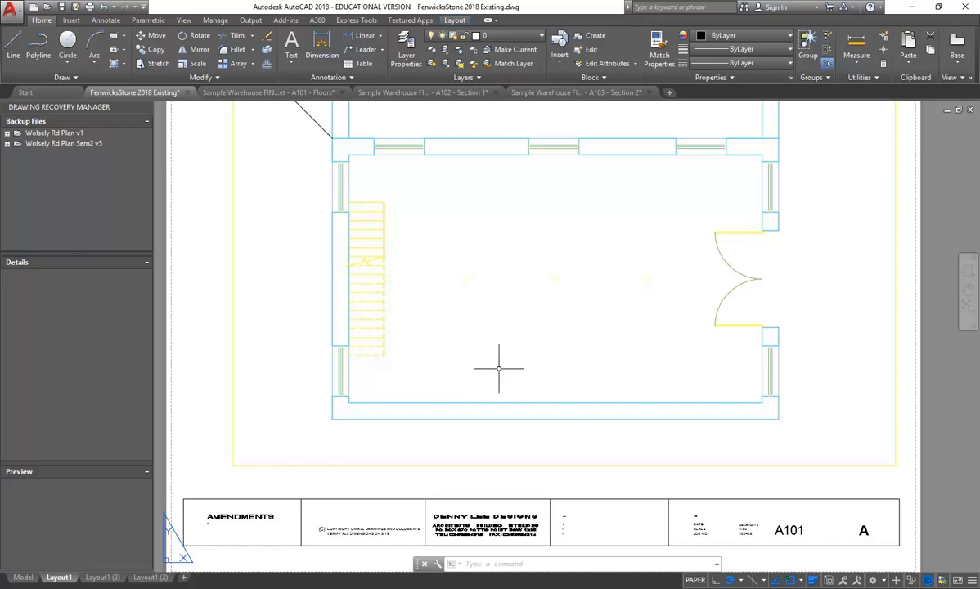
pyautogui.moveTo(270, 92)
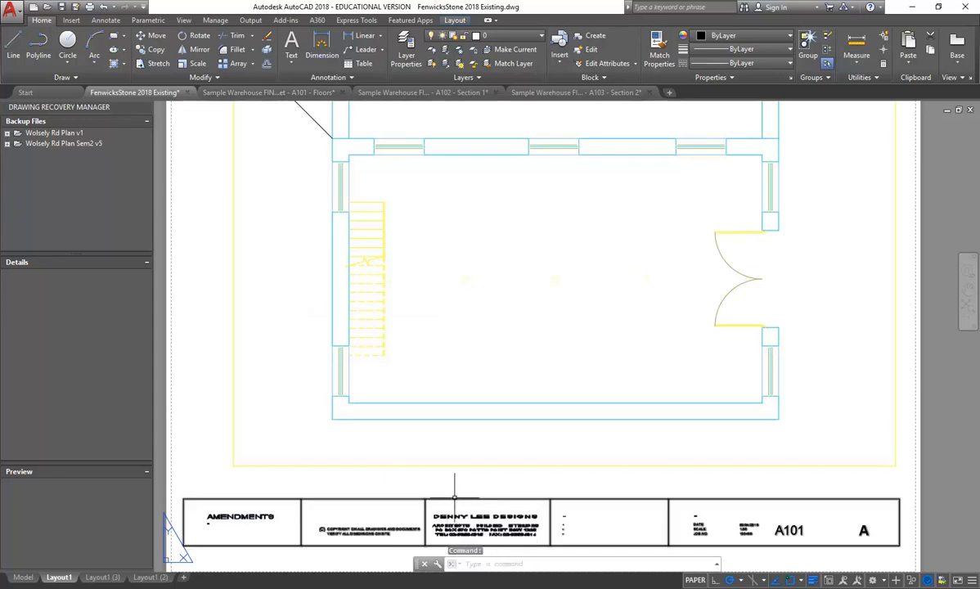
pyautogui.moveTo(528, 466); pyautogui.dragTo(530, 366, button='middle')
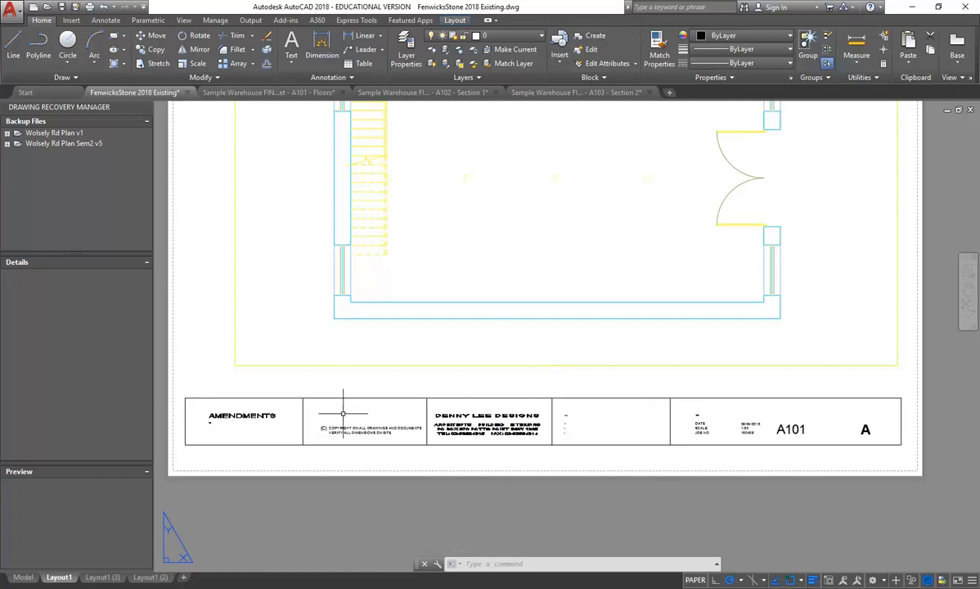
pyautogui.scroll(2, 472, 445)
pyautogui.scroll(4, 464, 434)
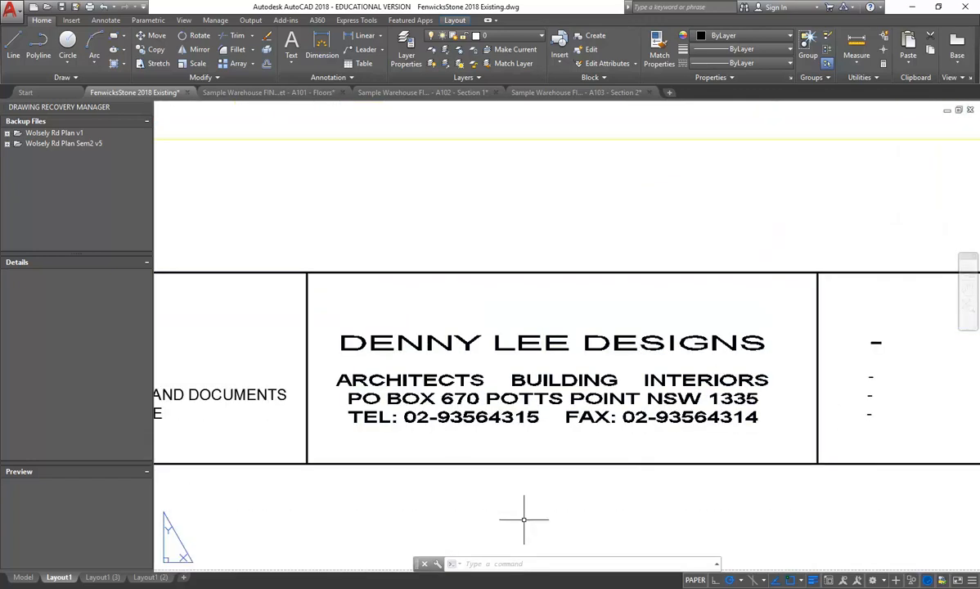
pyautogui.scroll(-5, 523, 518)
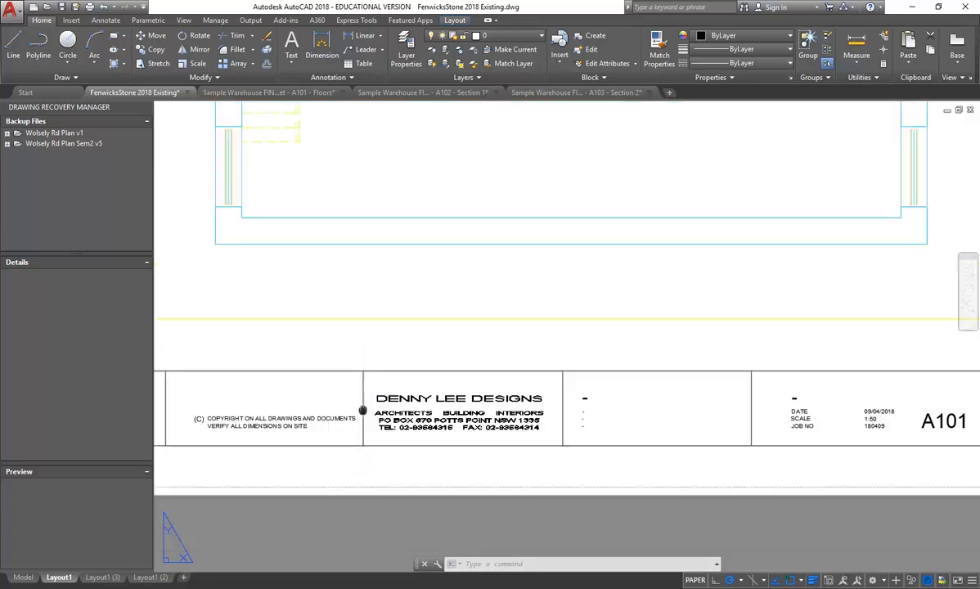
pyautogui.scroll(-3, 401, 405)
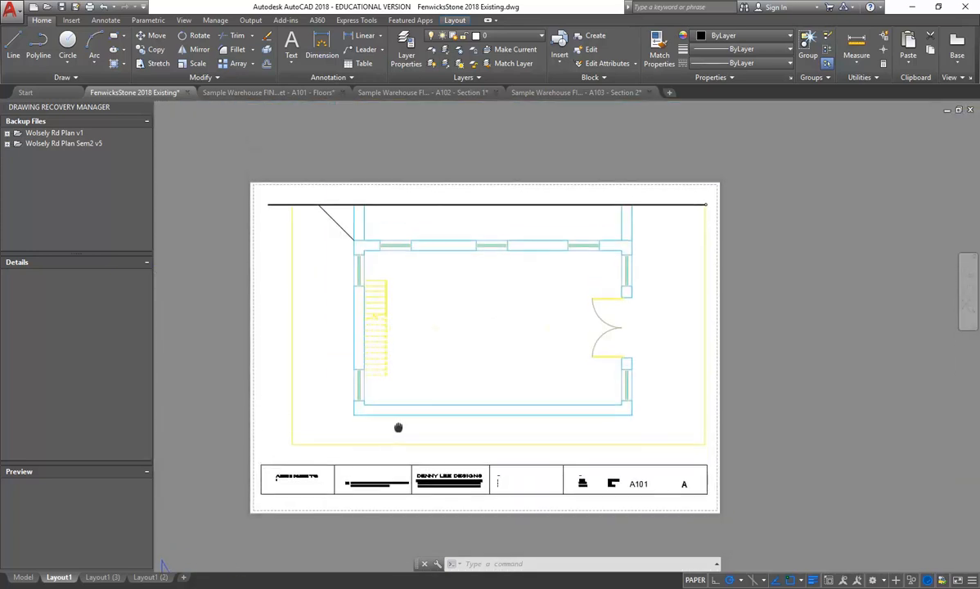
pyautogui.scroll(3, 415, 387)
pyautogui.scroll(-3, 450, 365)
pyautogui.scroll(2, 450, 365)
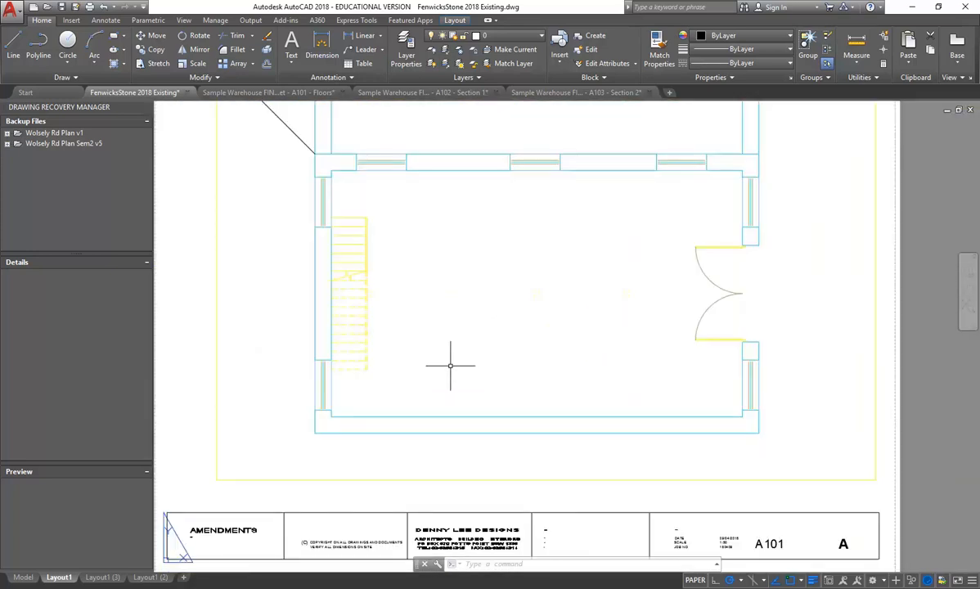